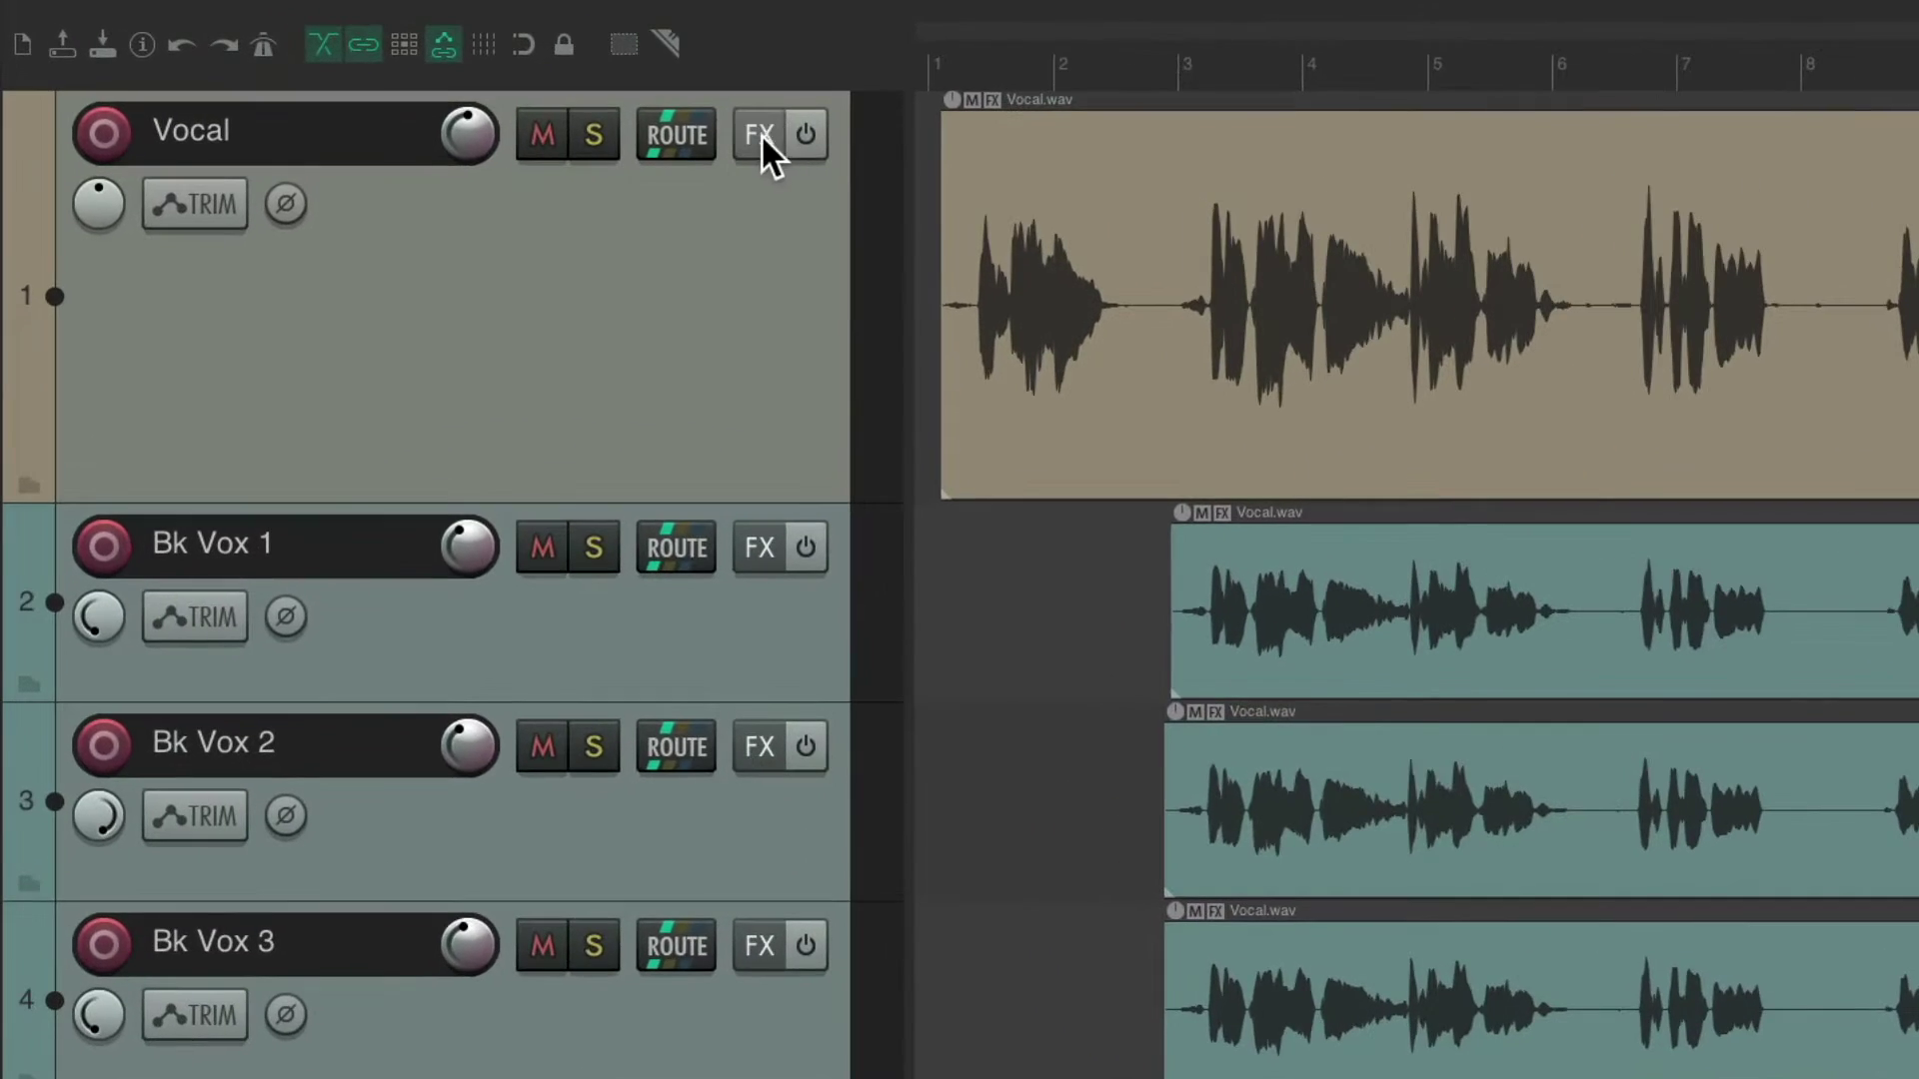
Add the Cockos plugins ReaEQ, ReaComp and ReaGate to the Vocal track's FX chain.
click(760, 134)
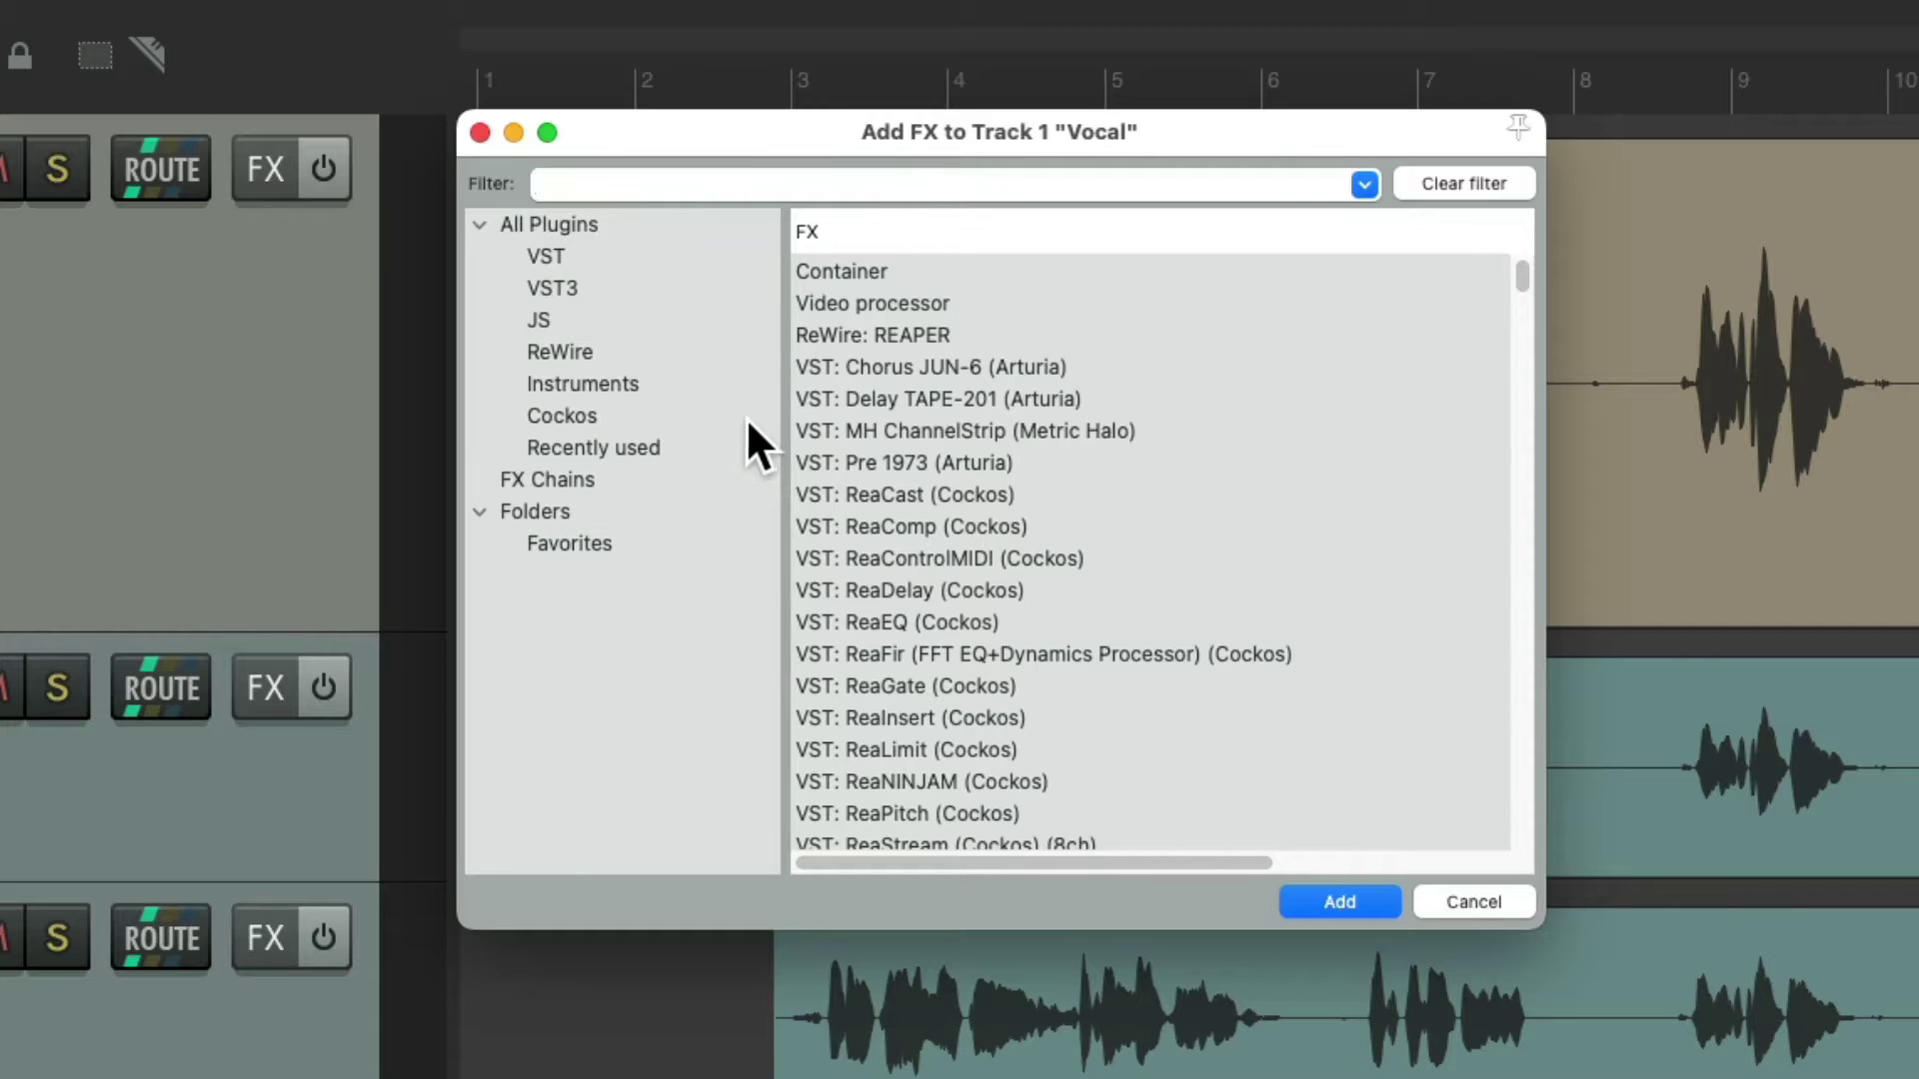
click(680, 414)
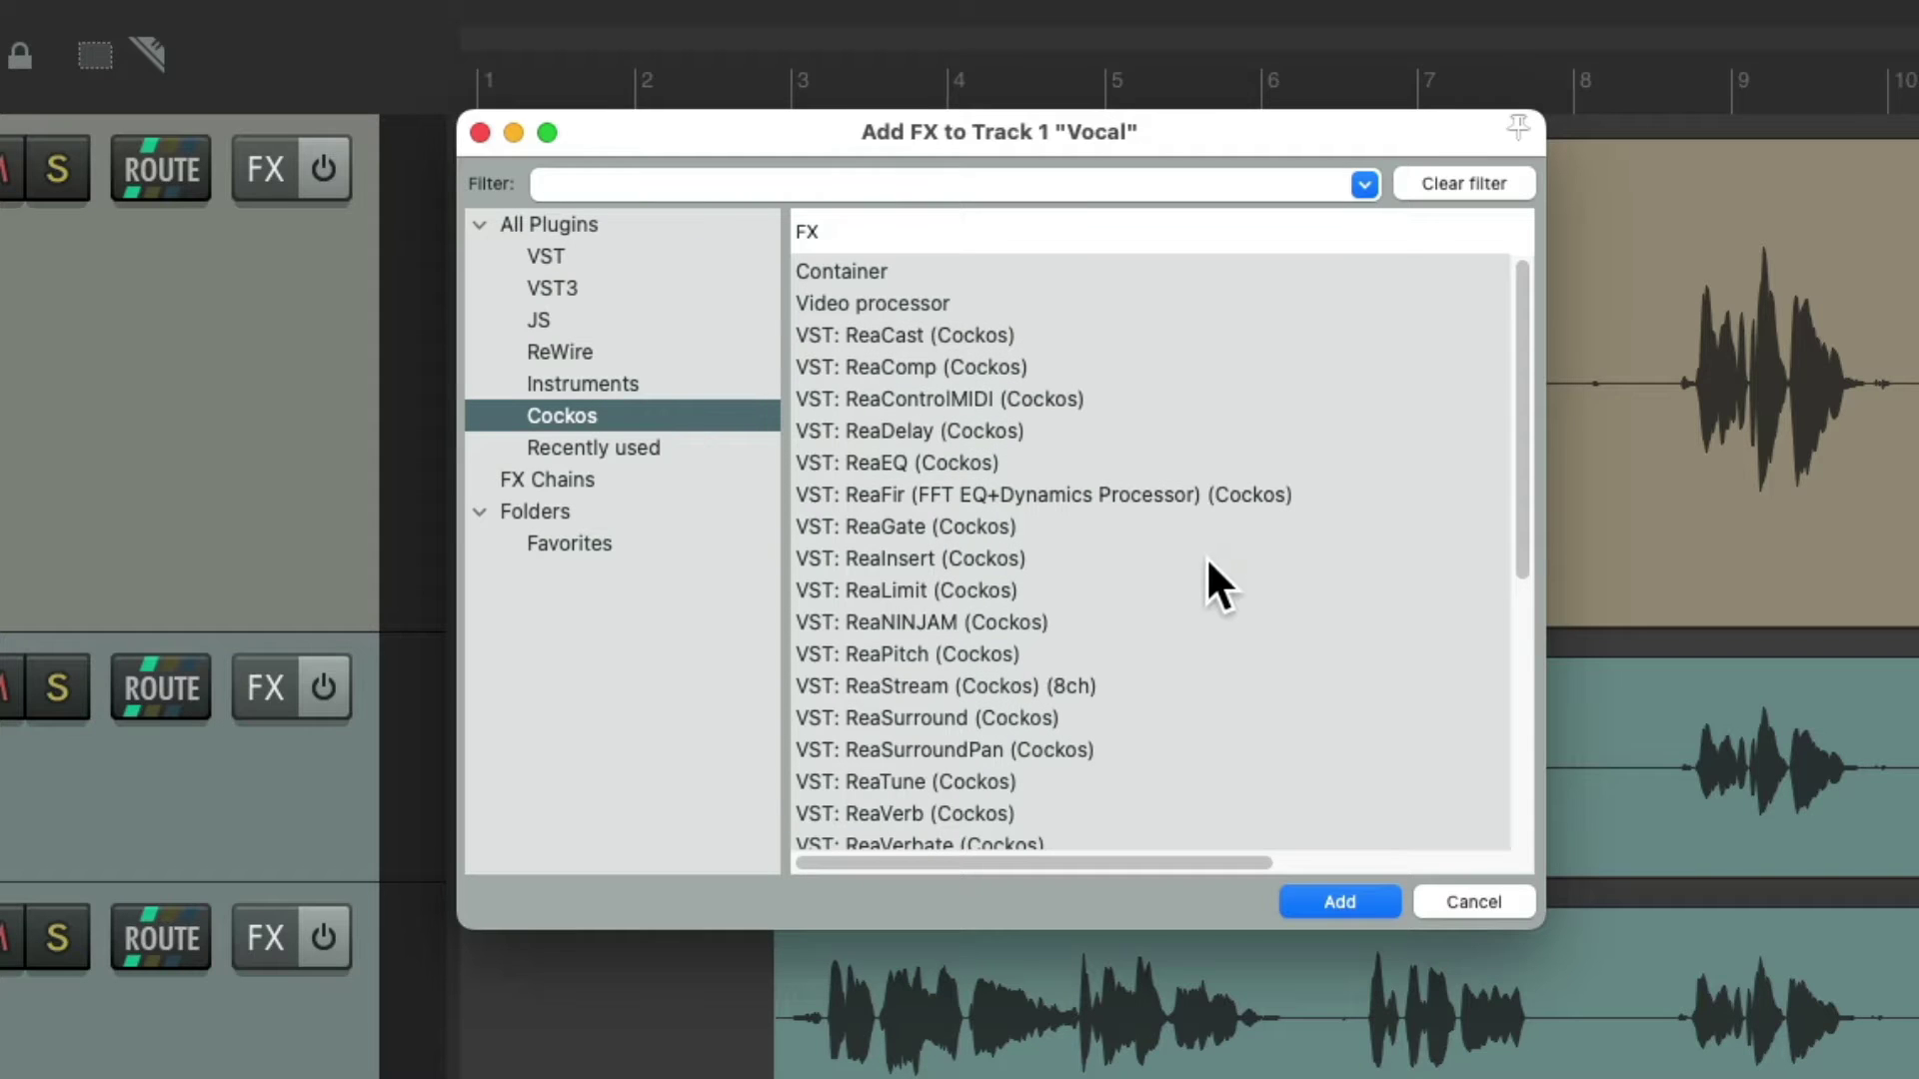
click(1045, 463)
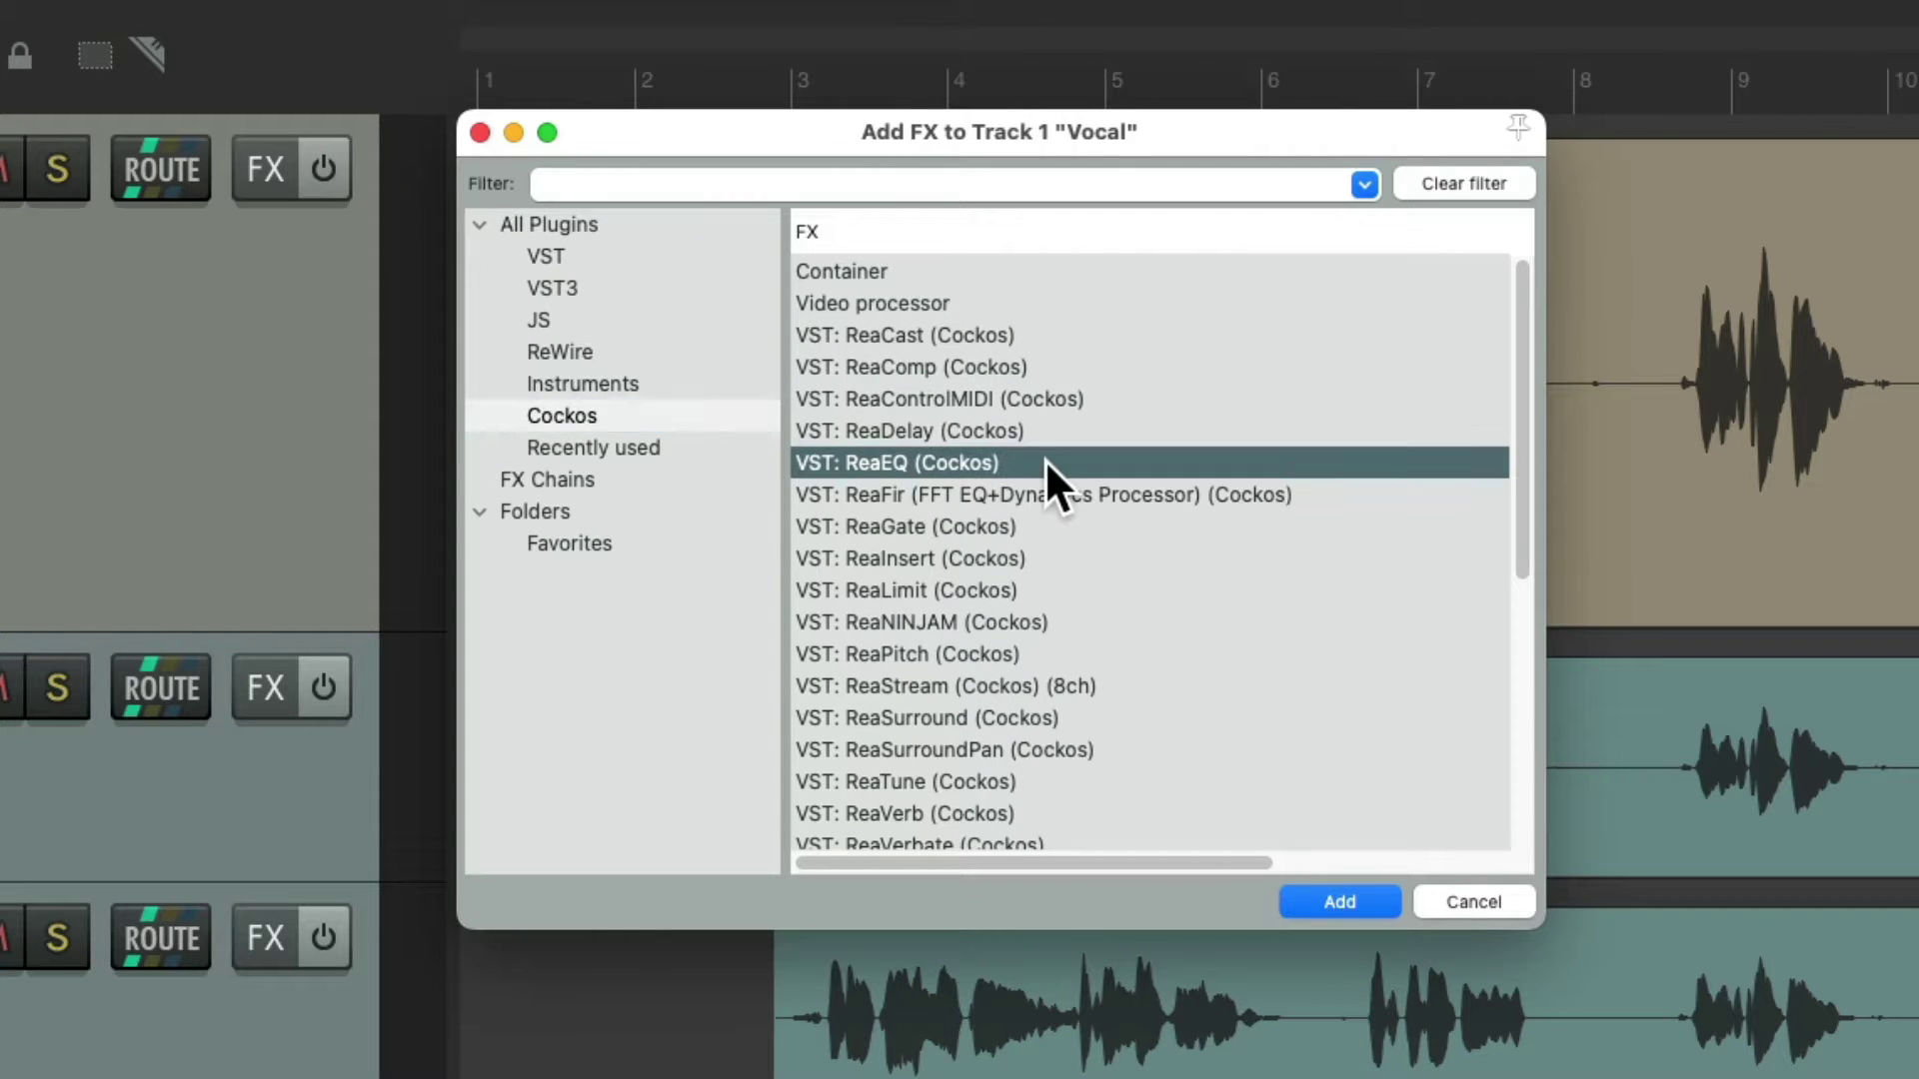
double_click(938, 463)
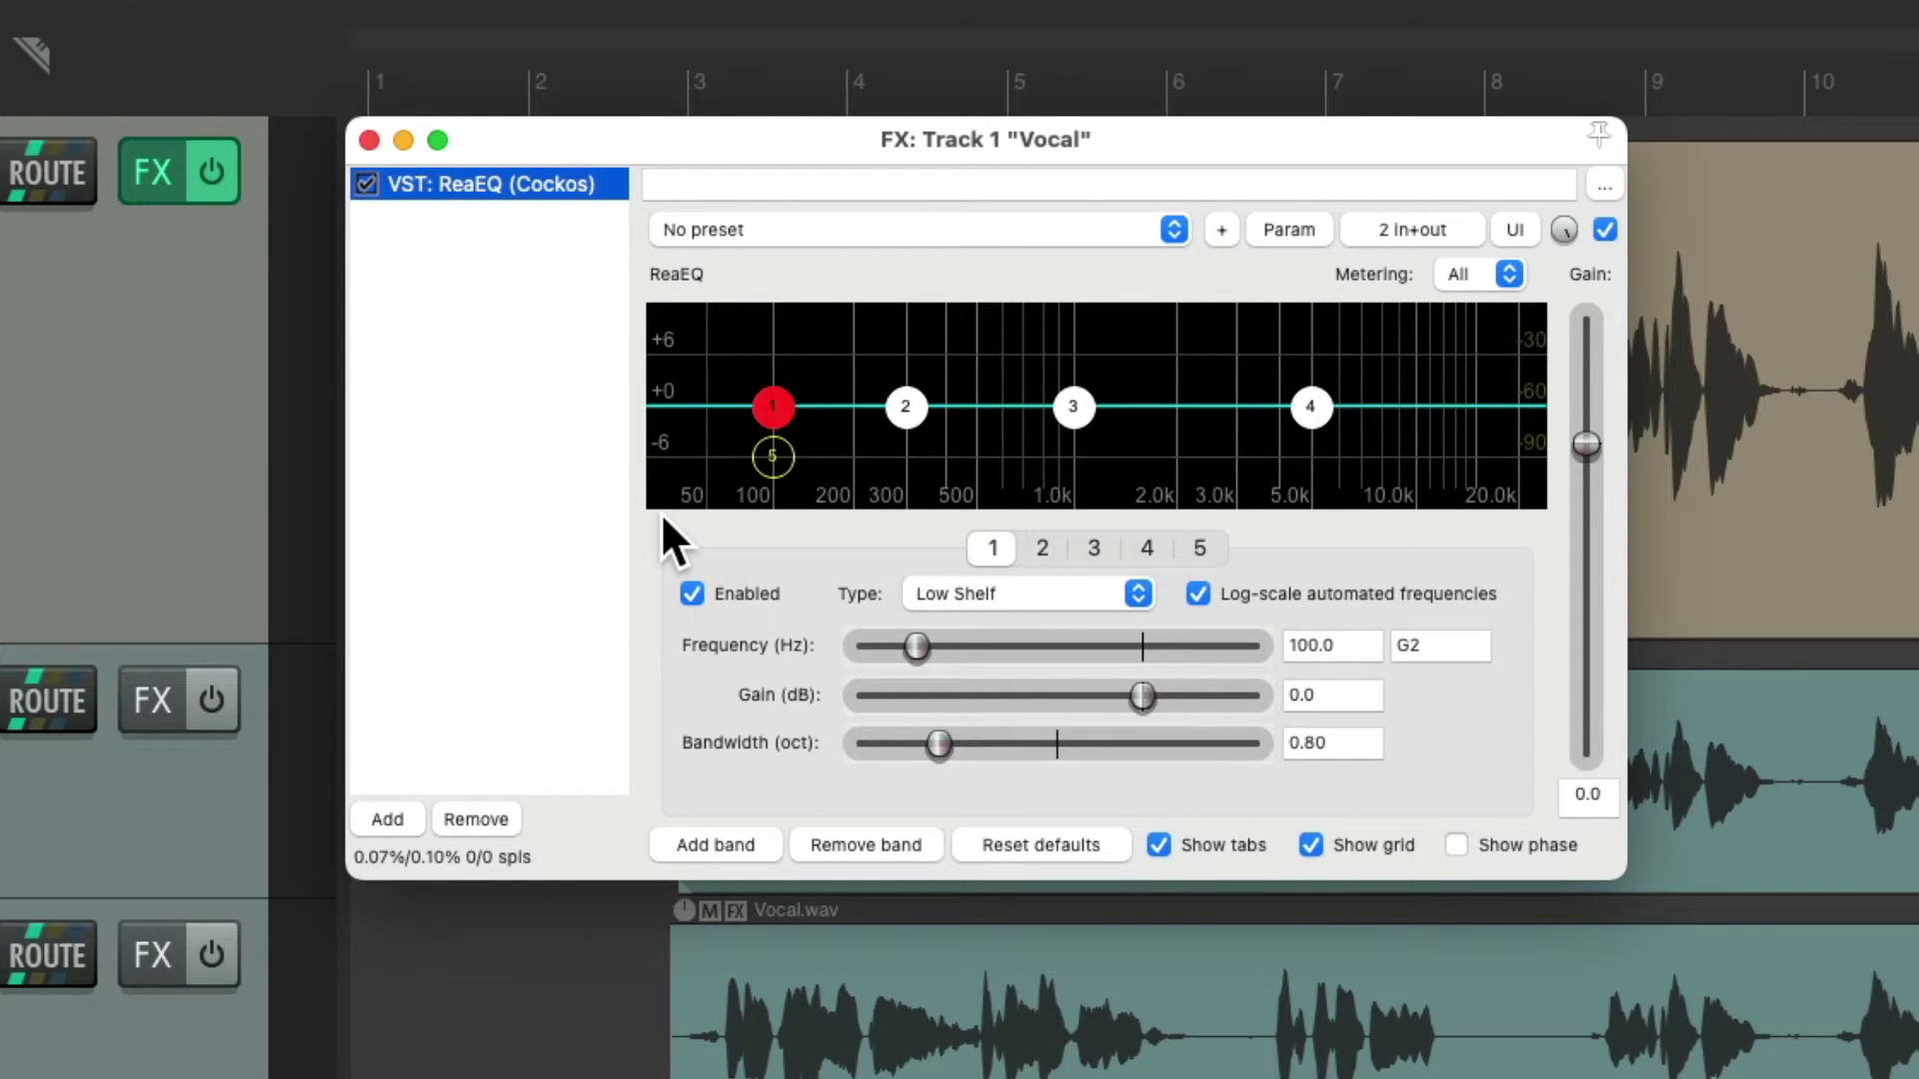
double_click(452, 358)
double_click(842, 367)
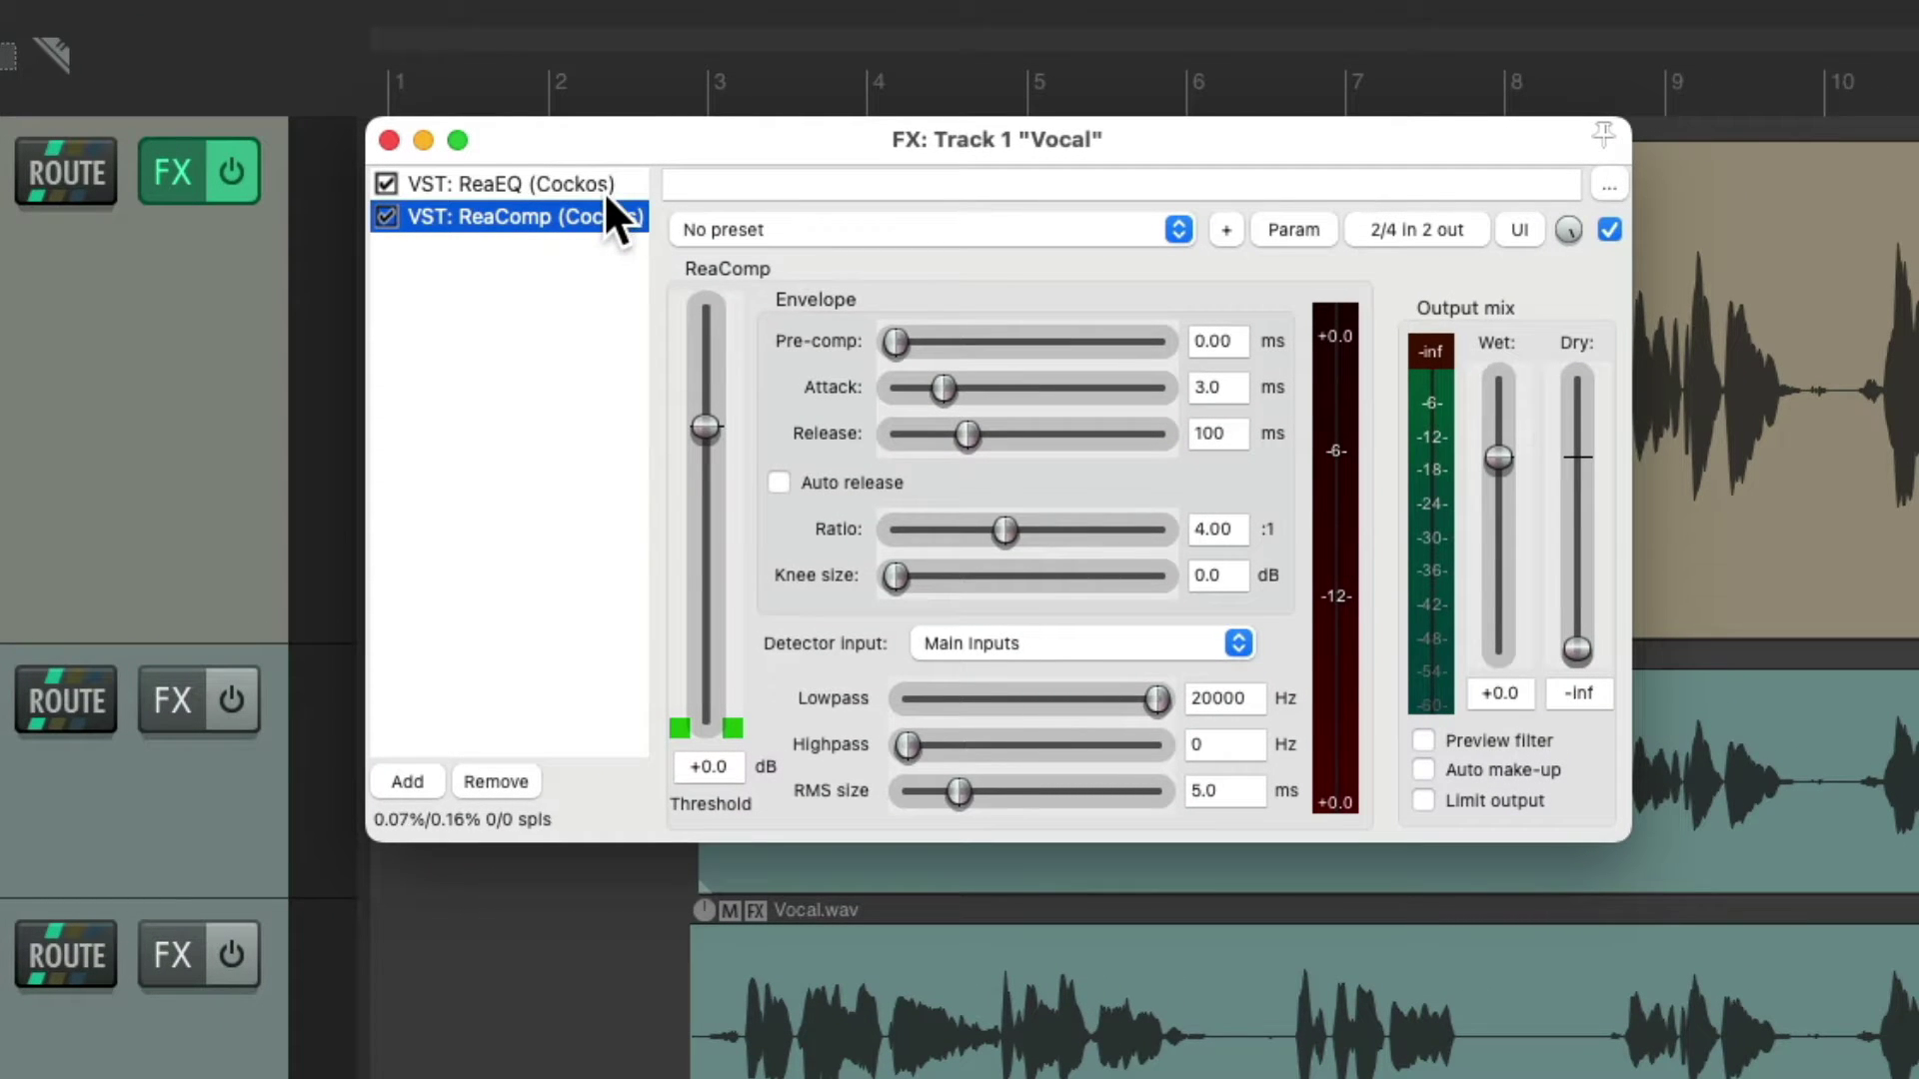
double_click(580, 254)
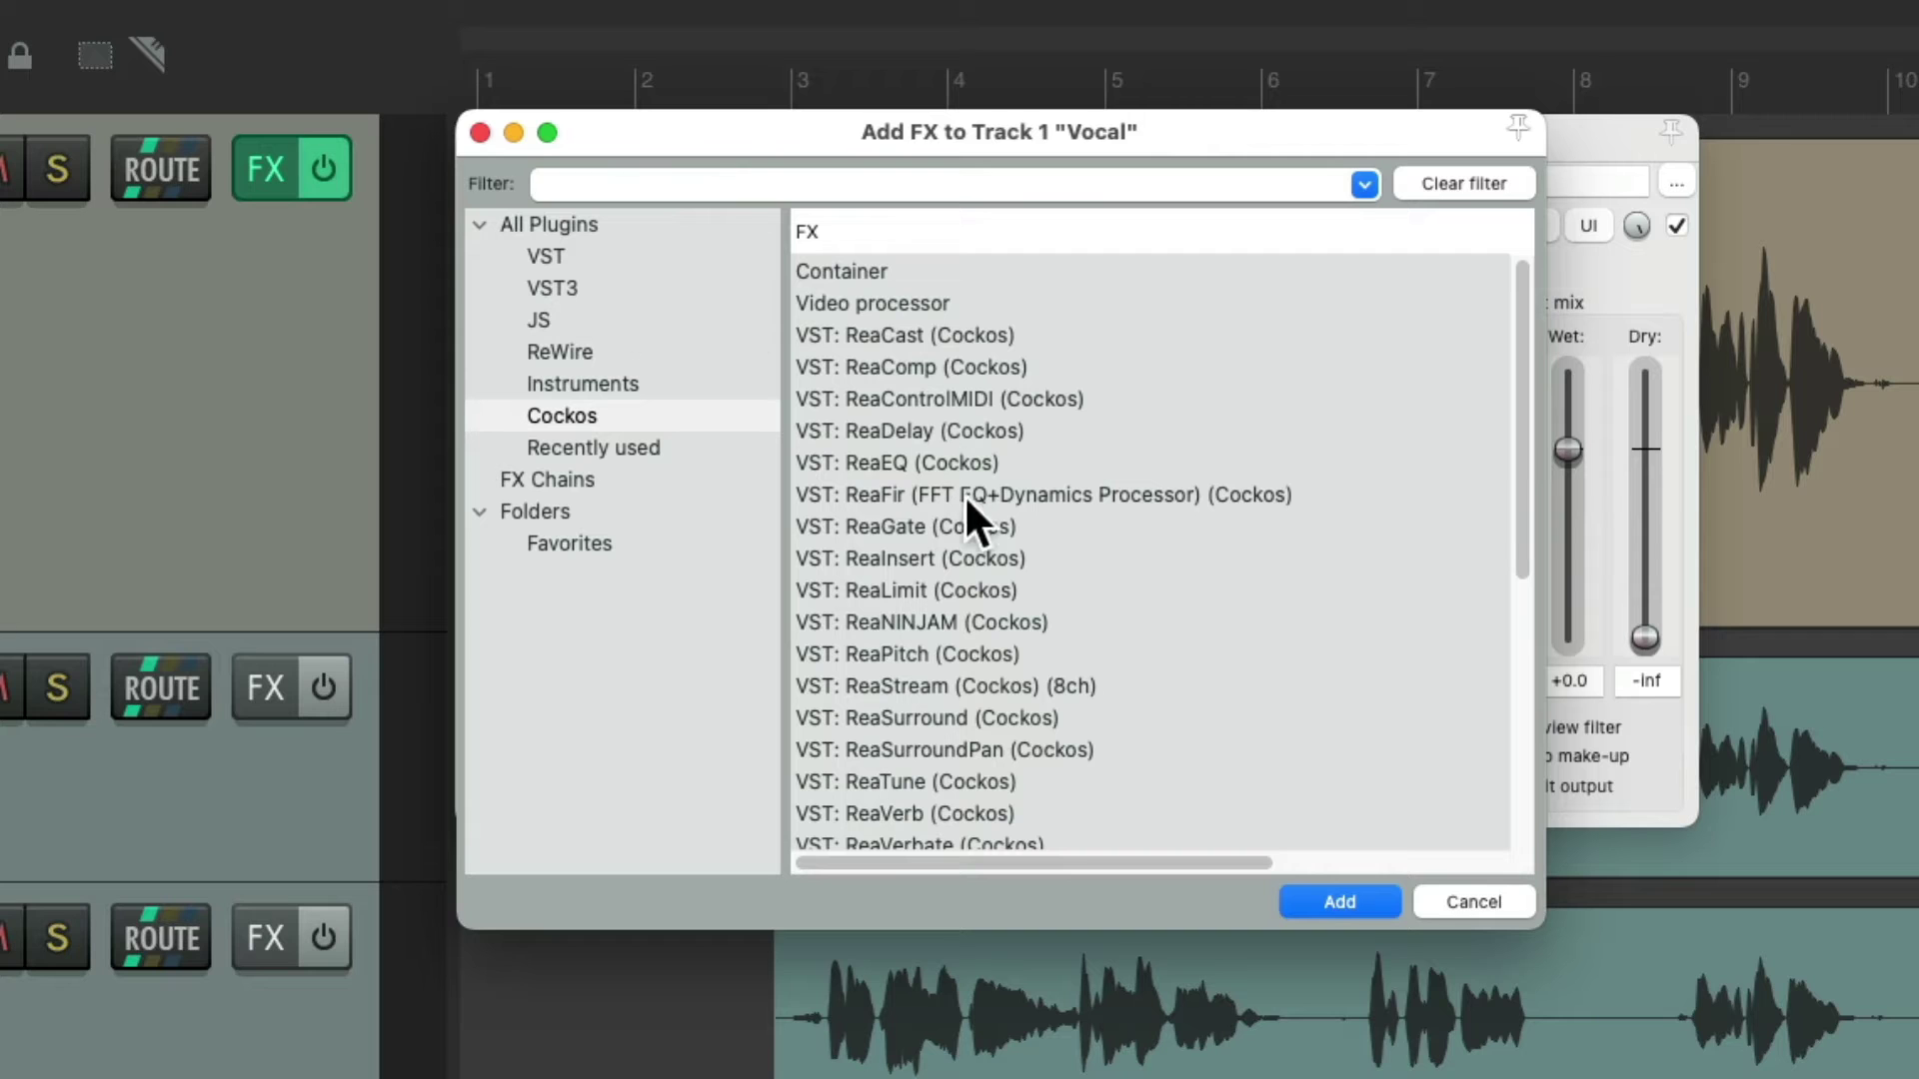
double_click(949, 525)
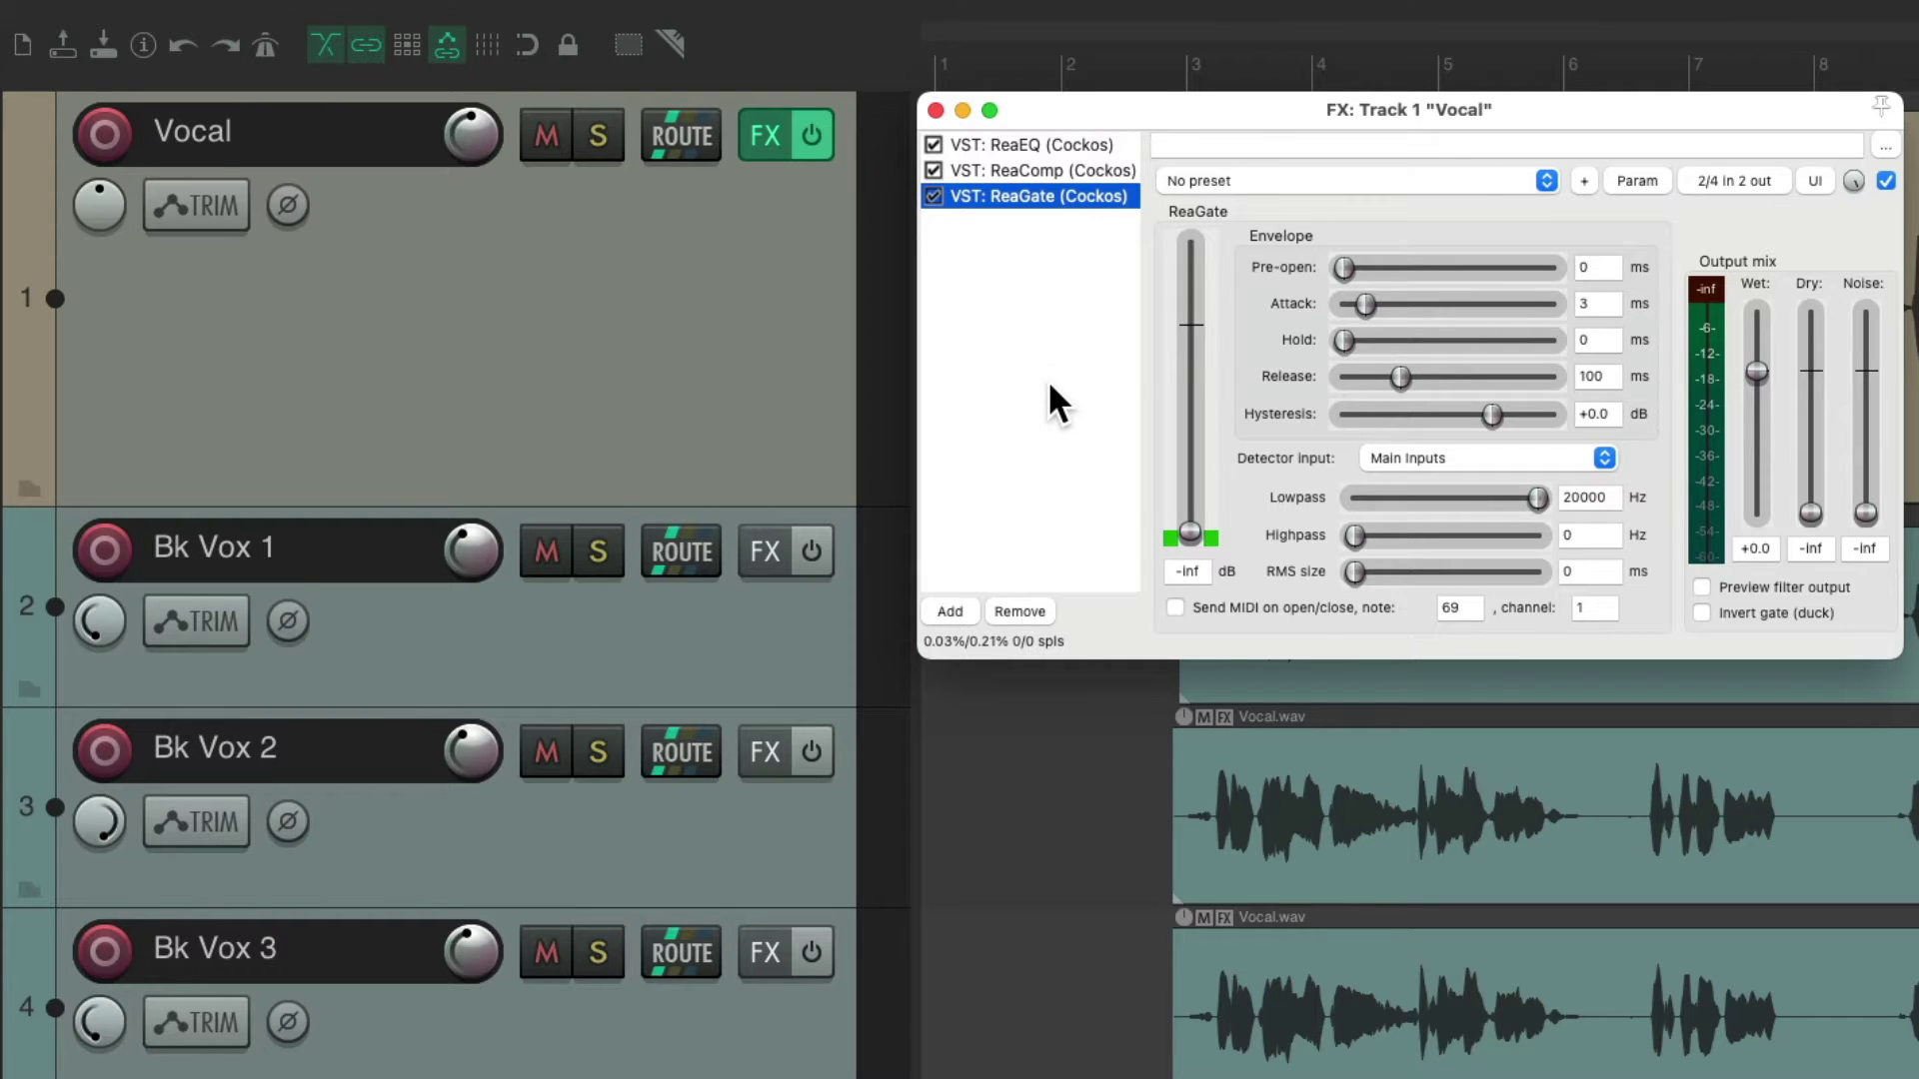
key(Escape)
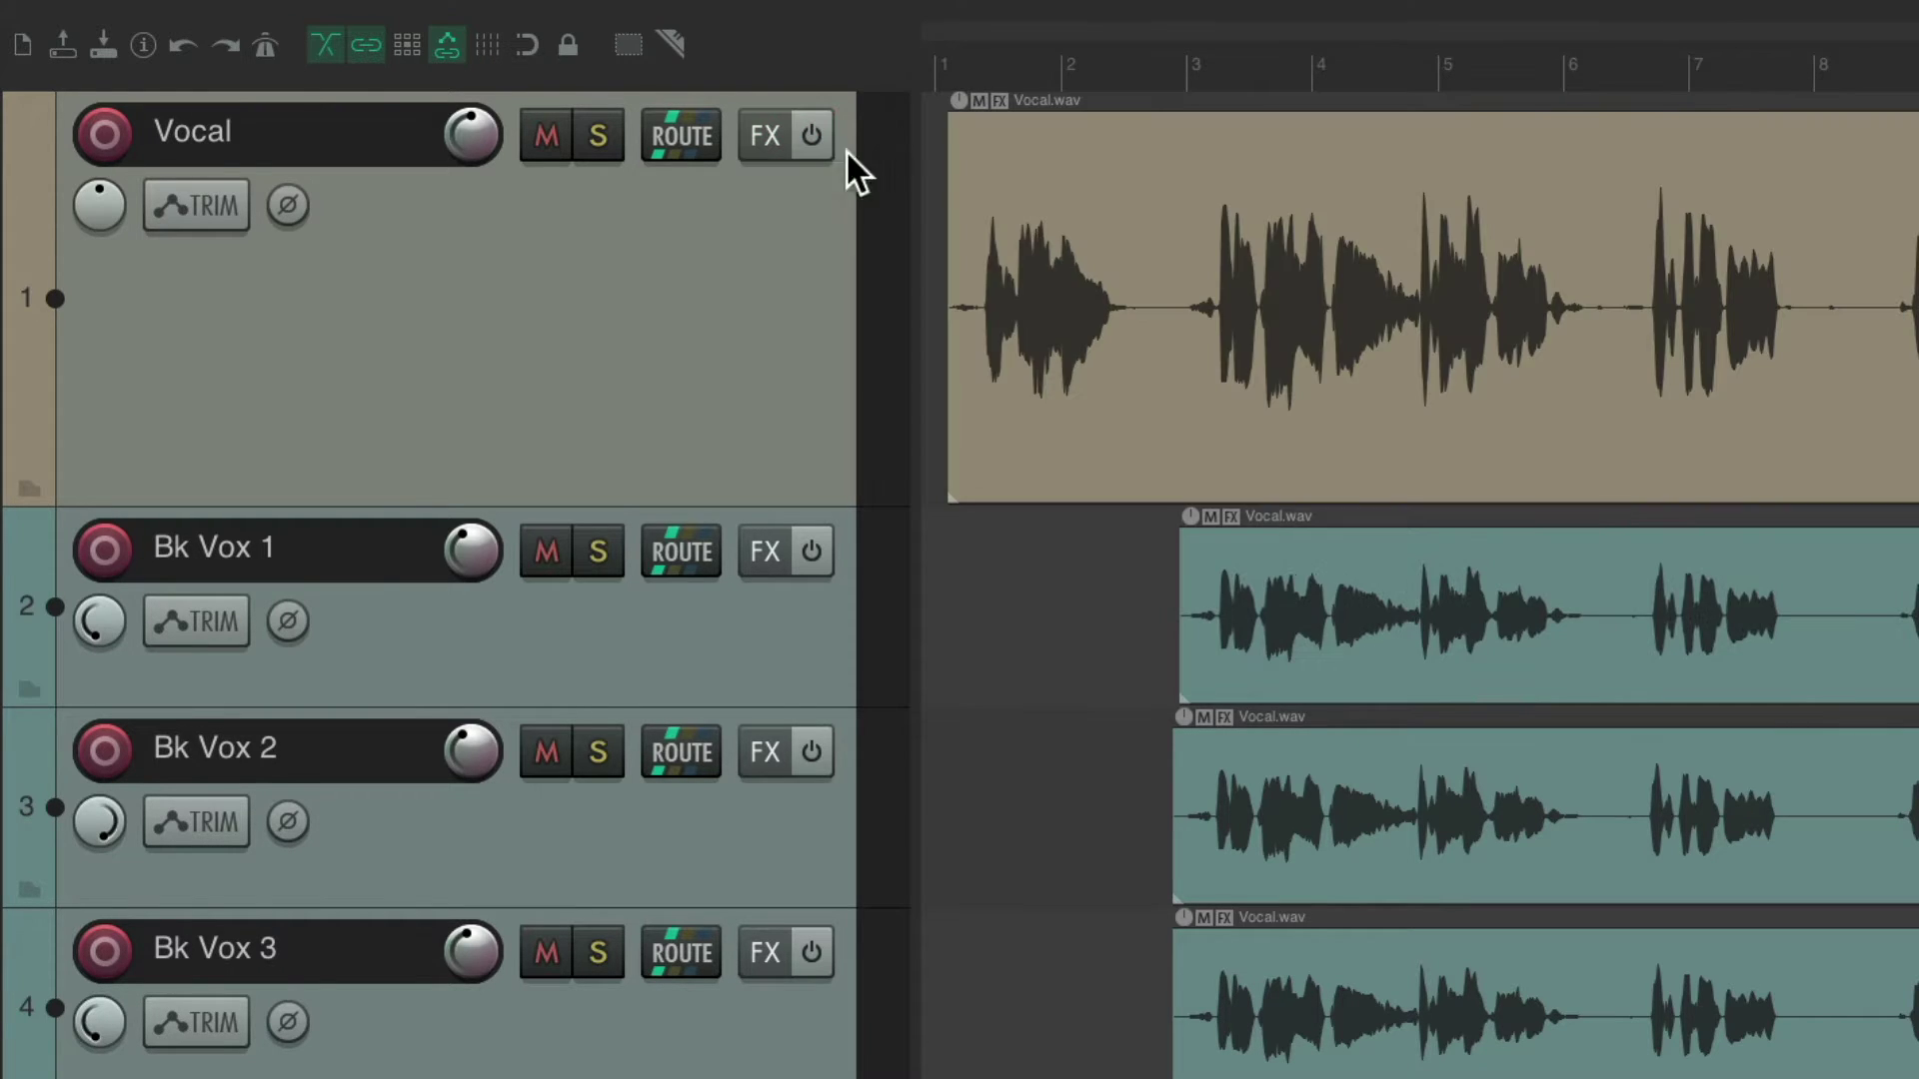
Assign Ctrl+Q as the shortcut that adds ReaEQ from the Cockos plugin list.
click(774, 147)
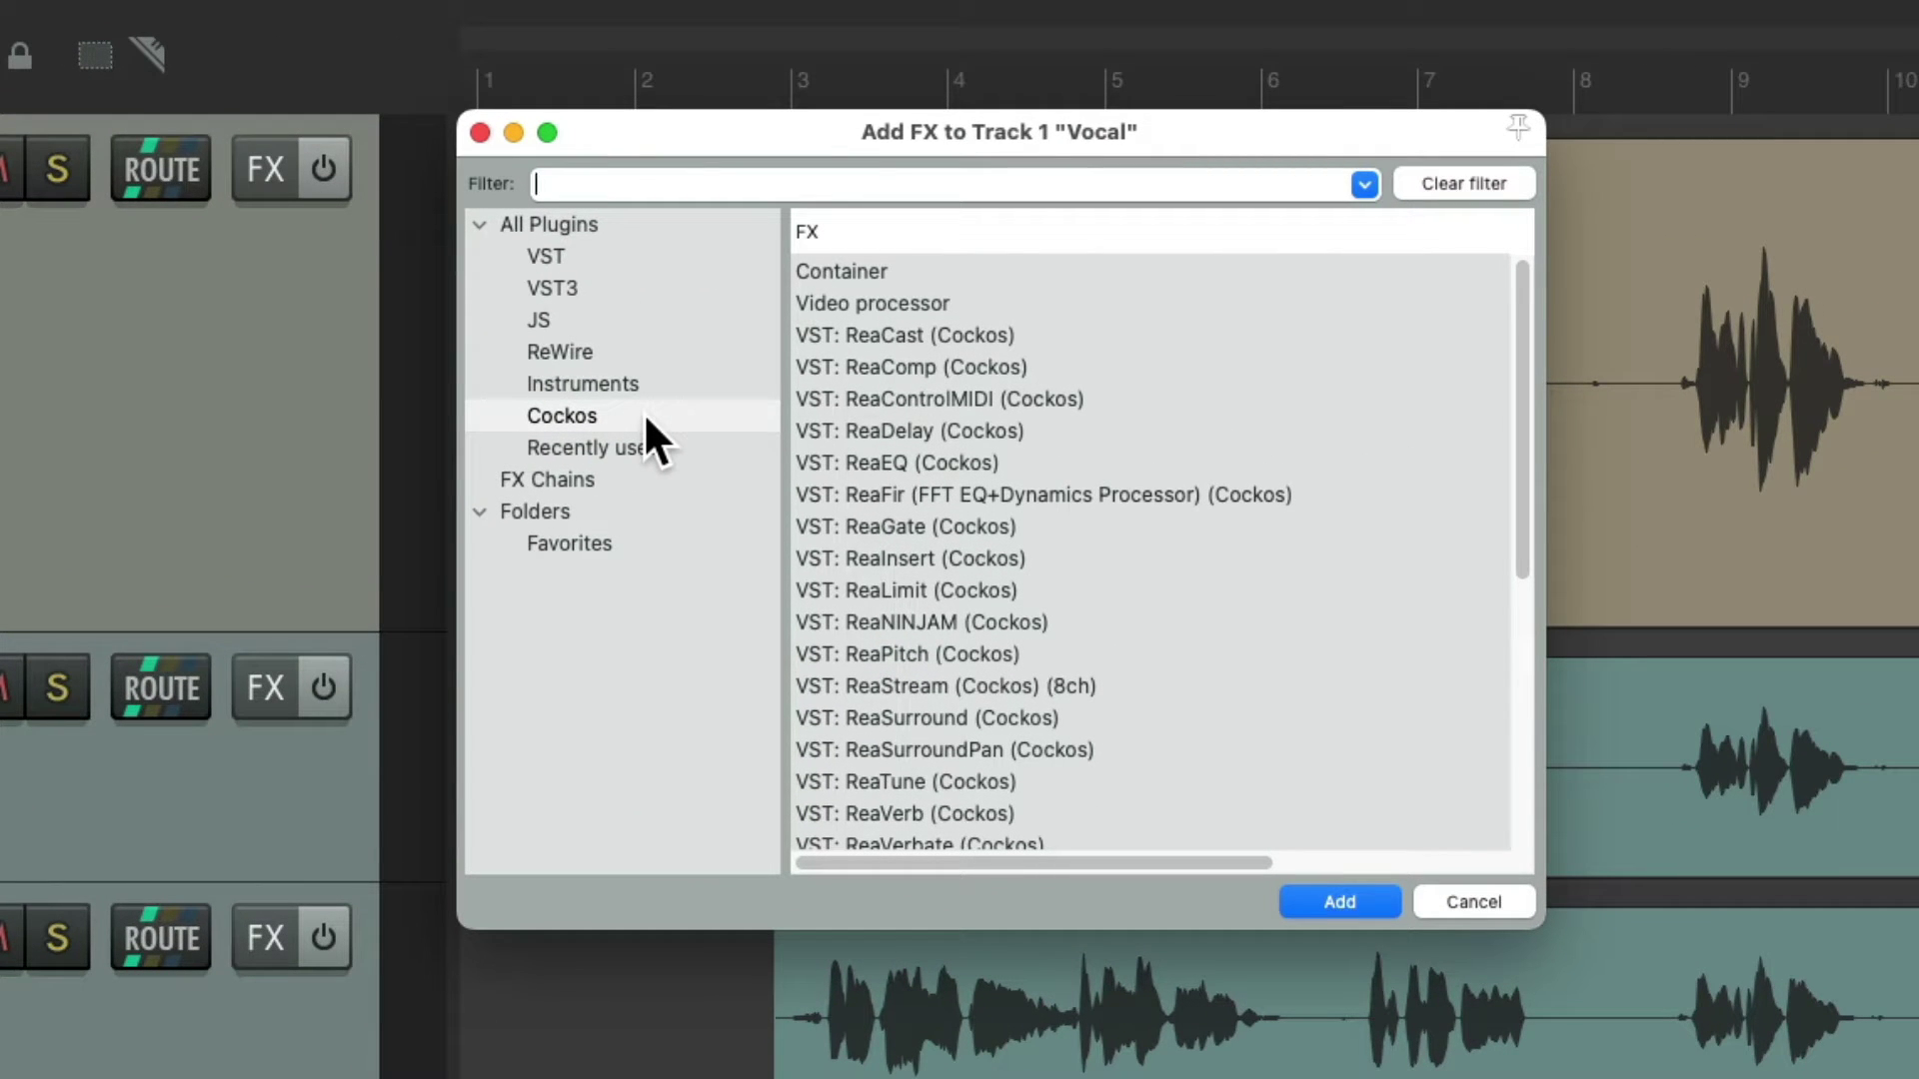
click(979, 471)
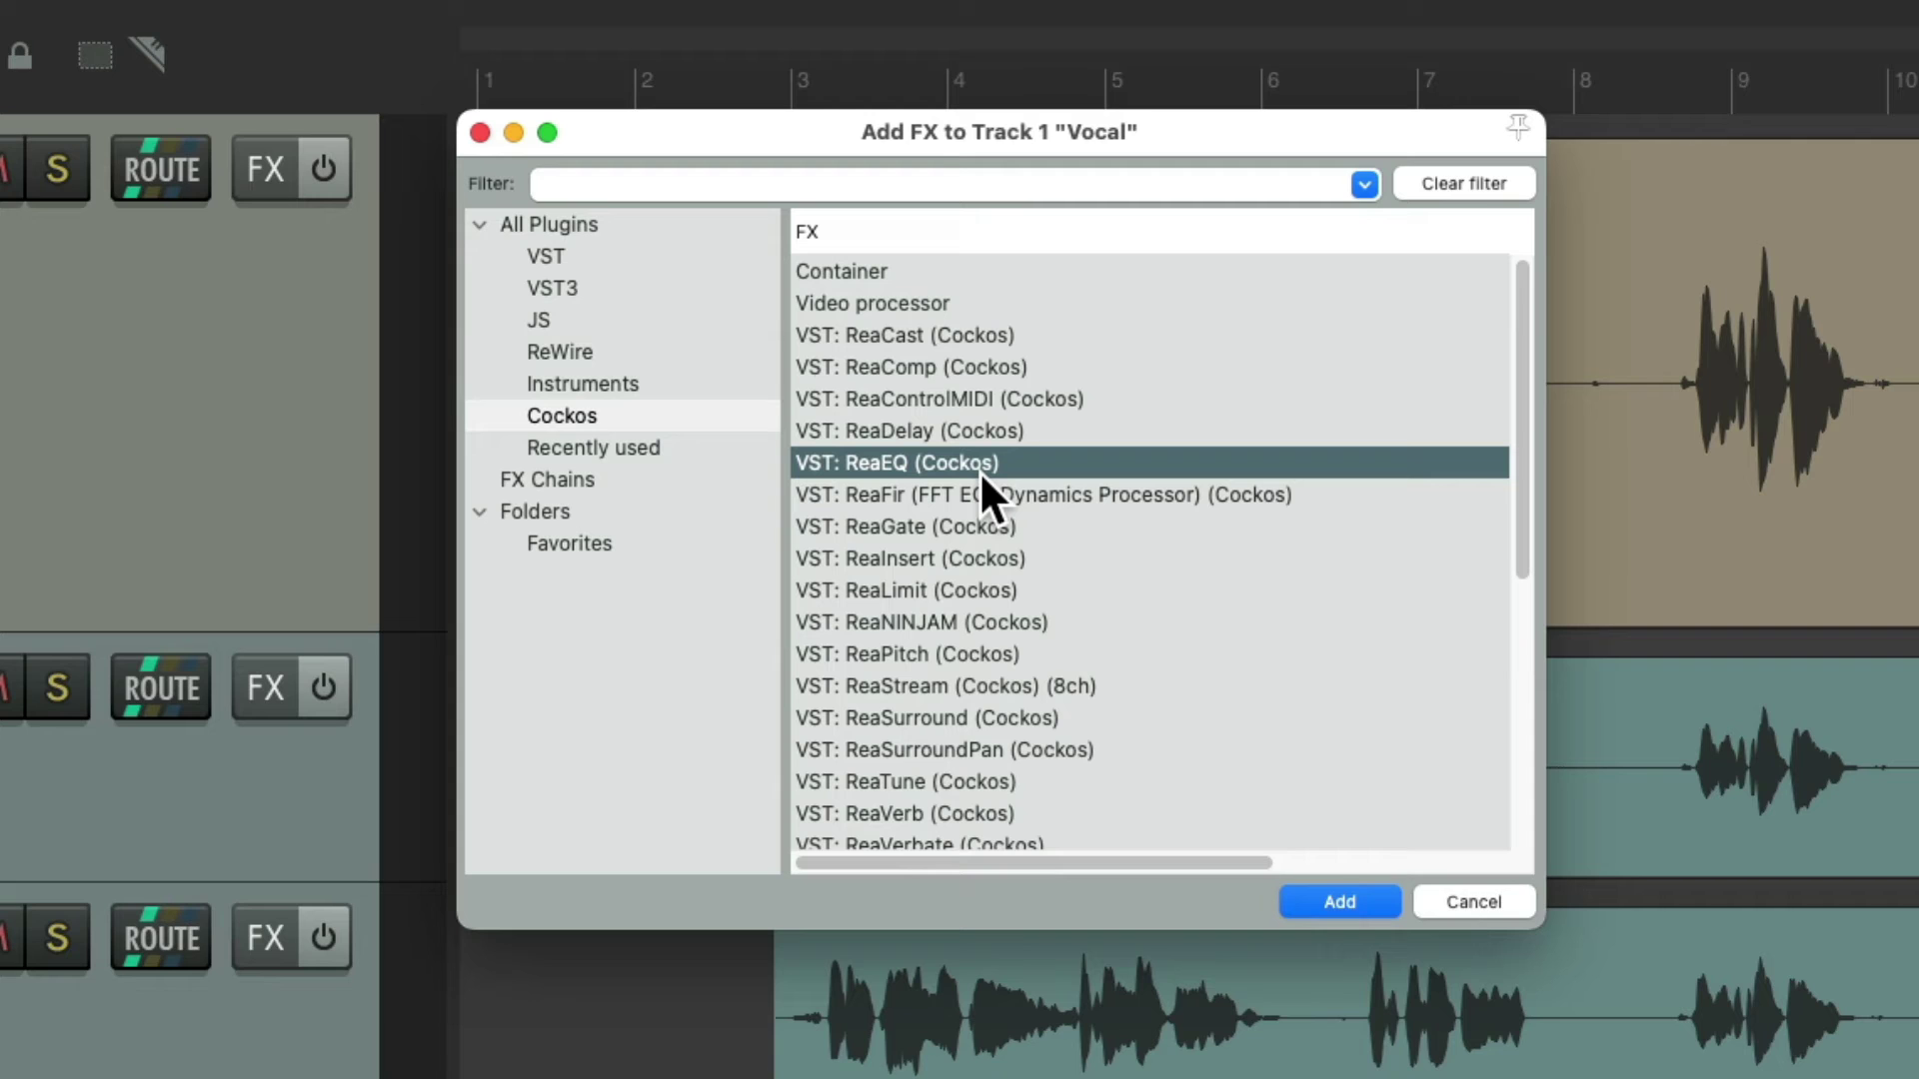
right_click(1039, 461)
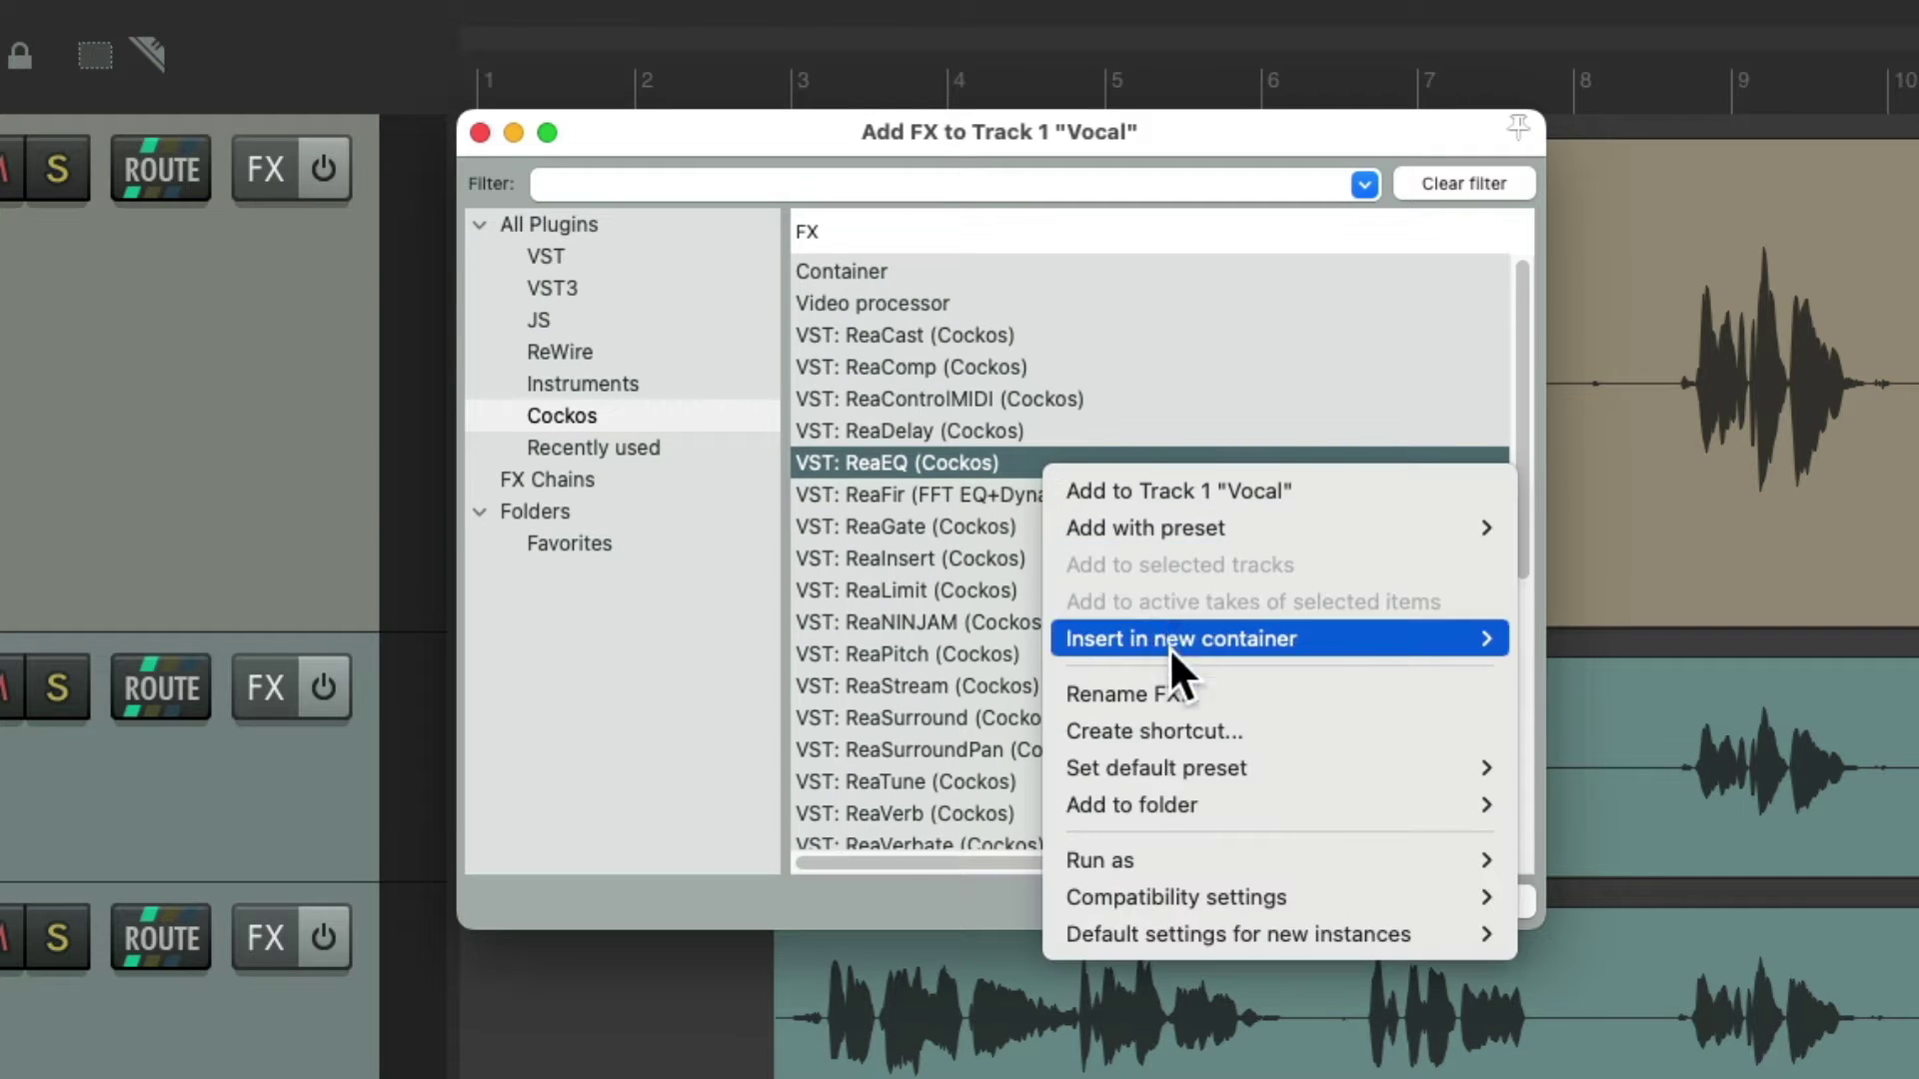
click(1269, 725)
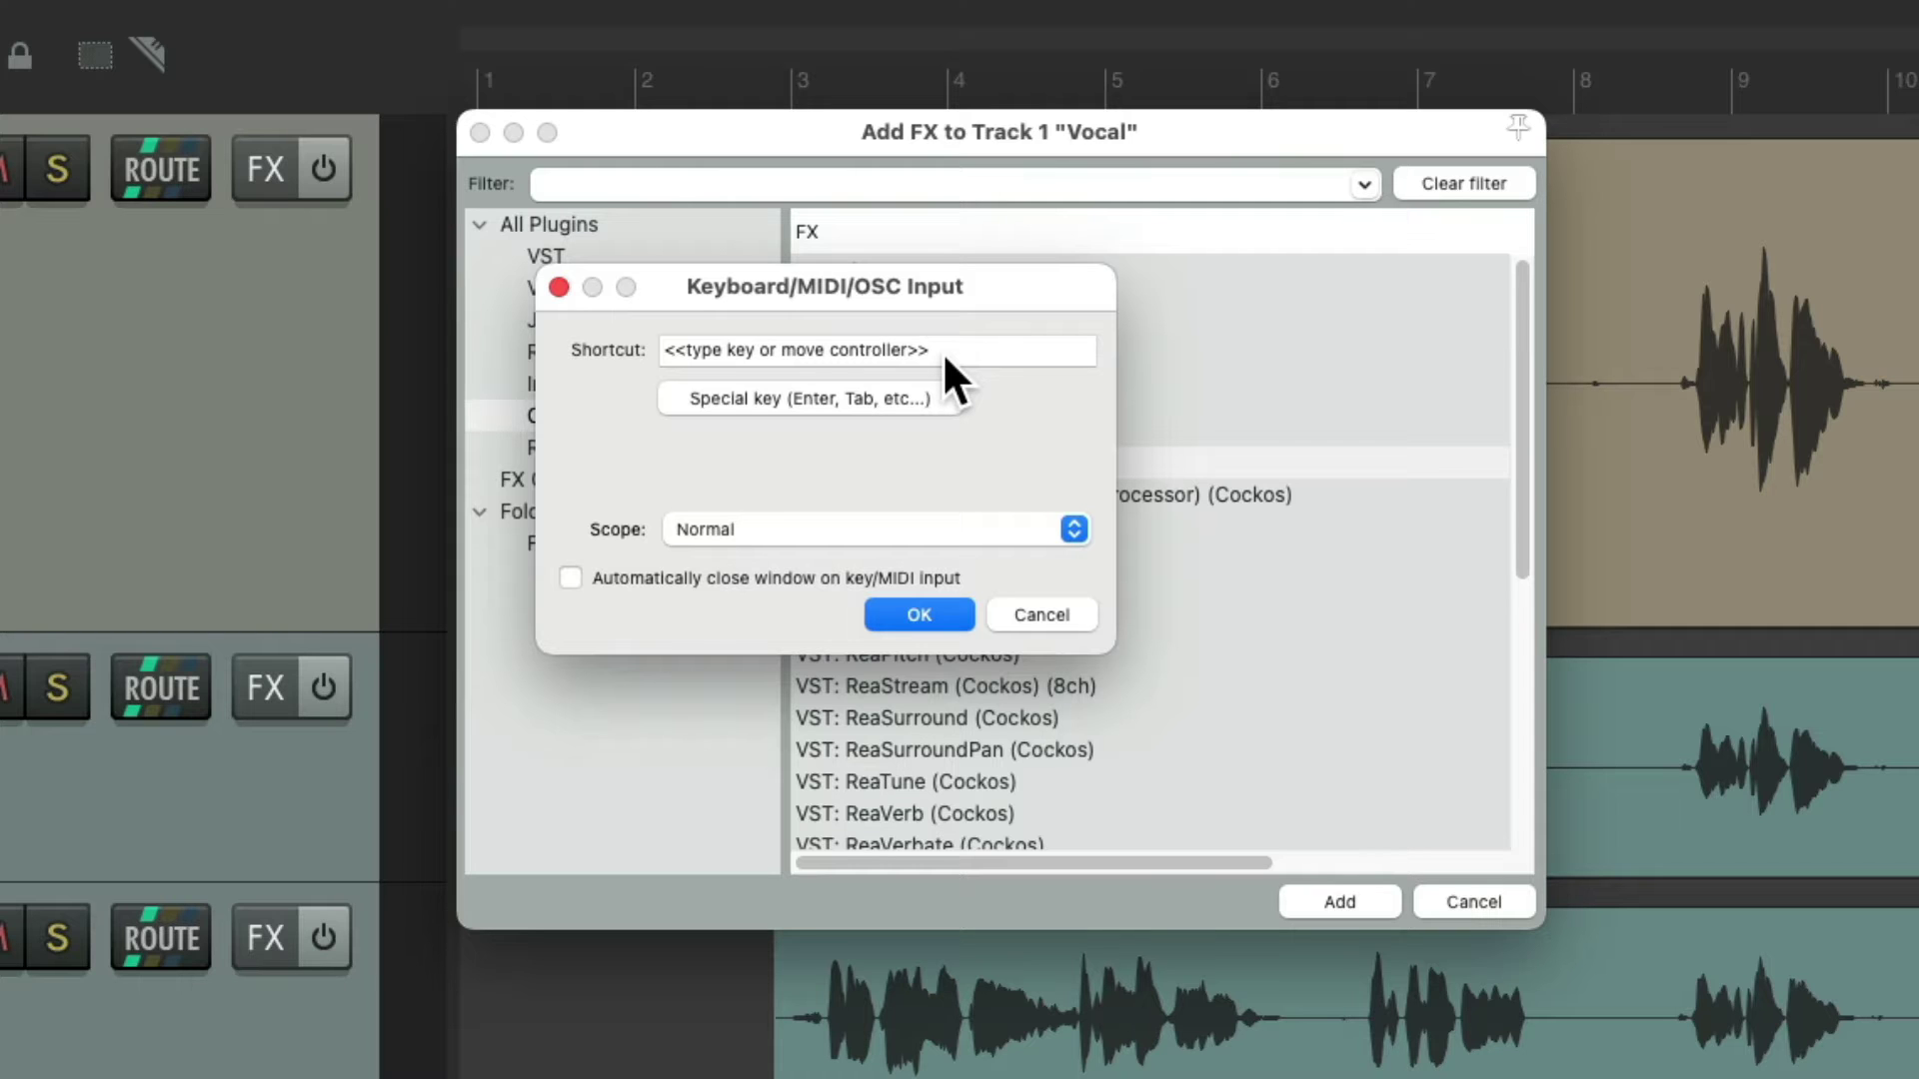
key(ctrl+q)
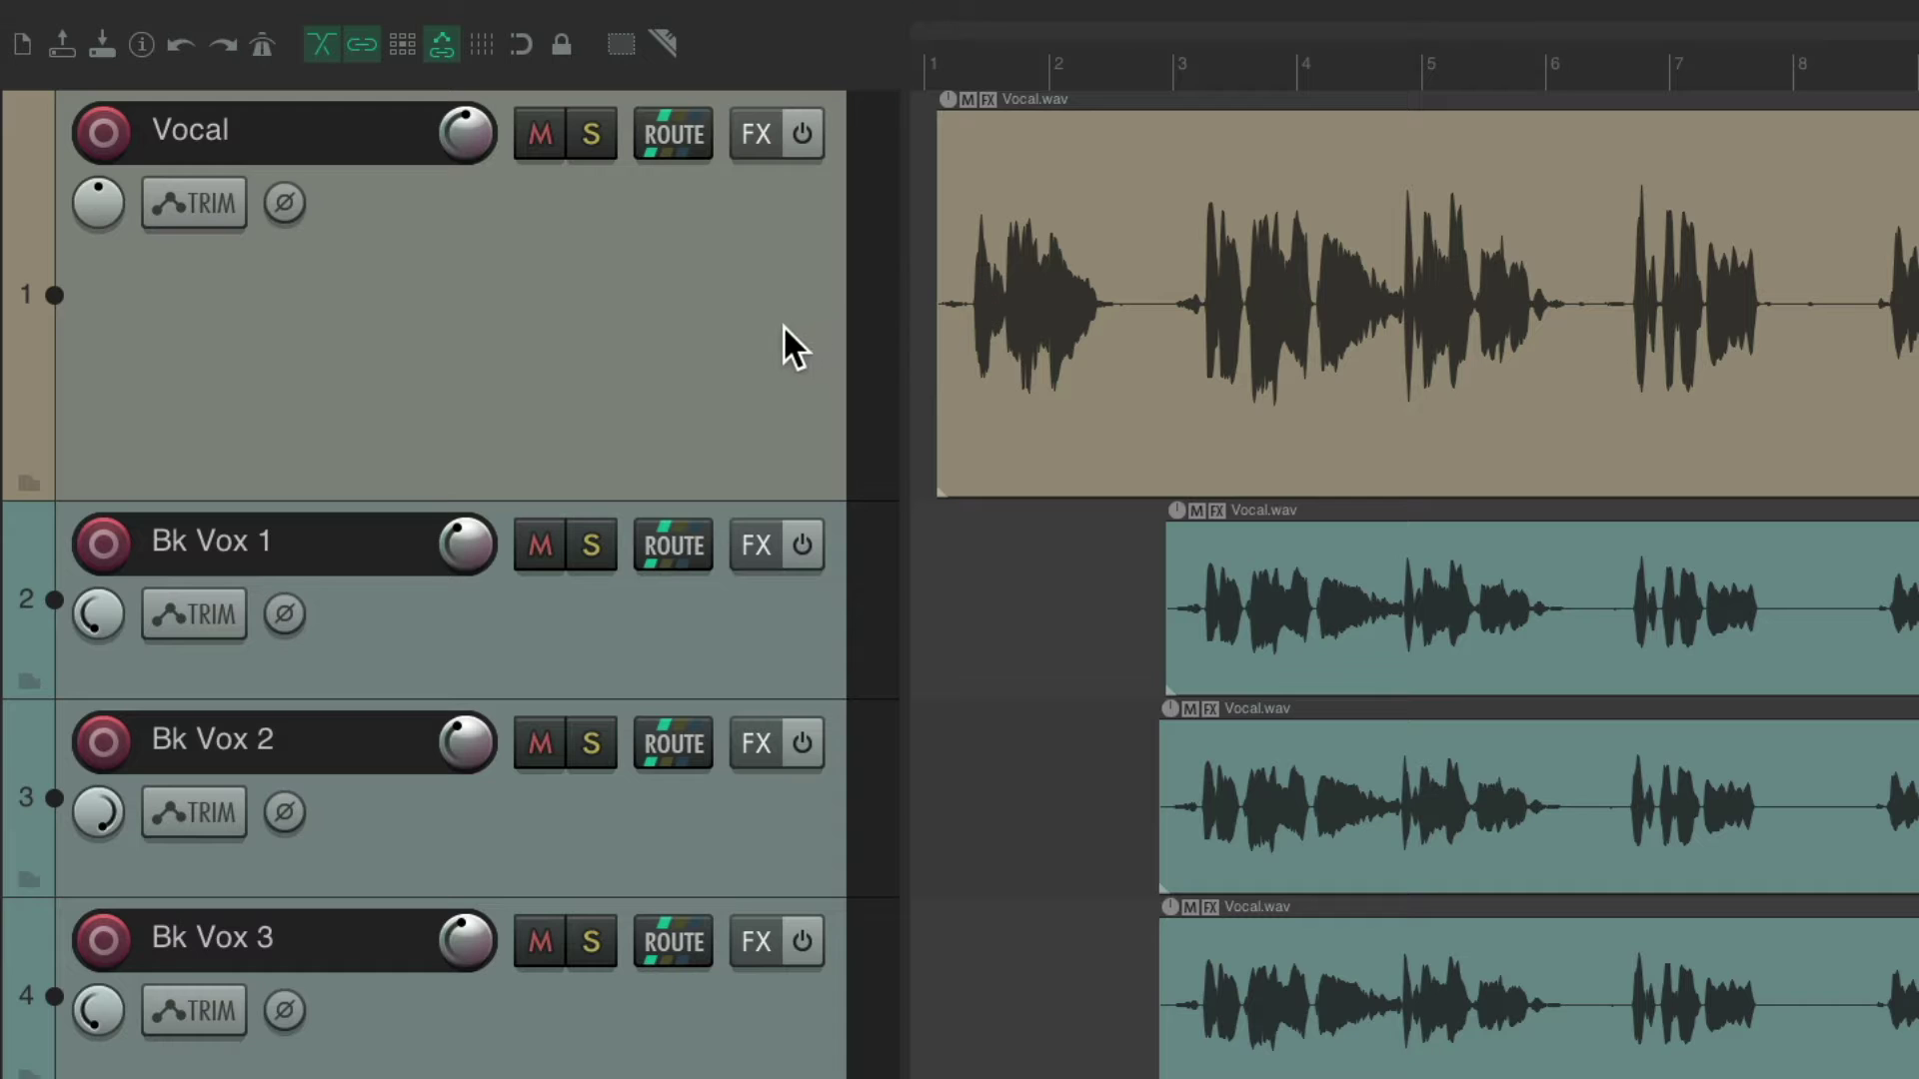
Test Ctrl+Q on the selected Vocal track to add ReaEQ, then bring the plugin list back.
click(778, 327)
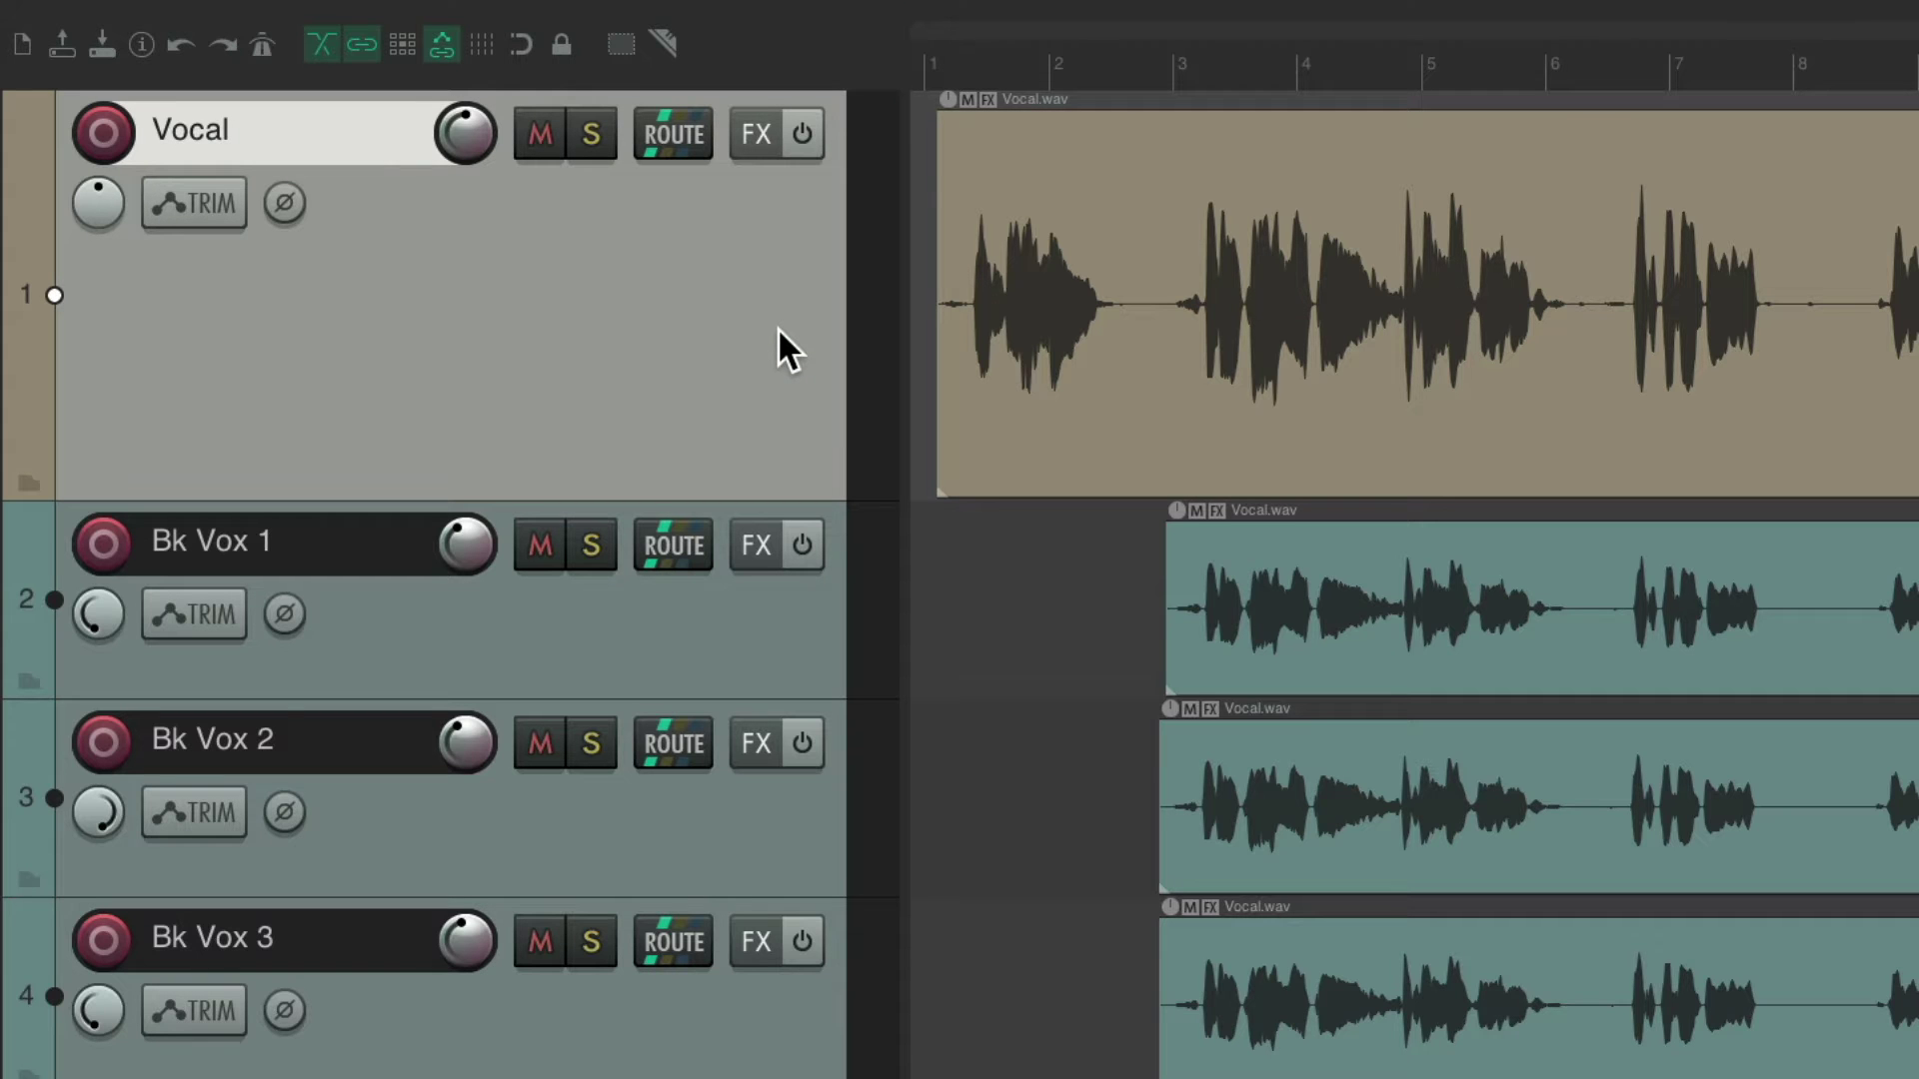
key(ctrl+q)
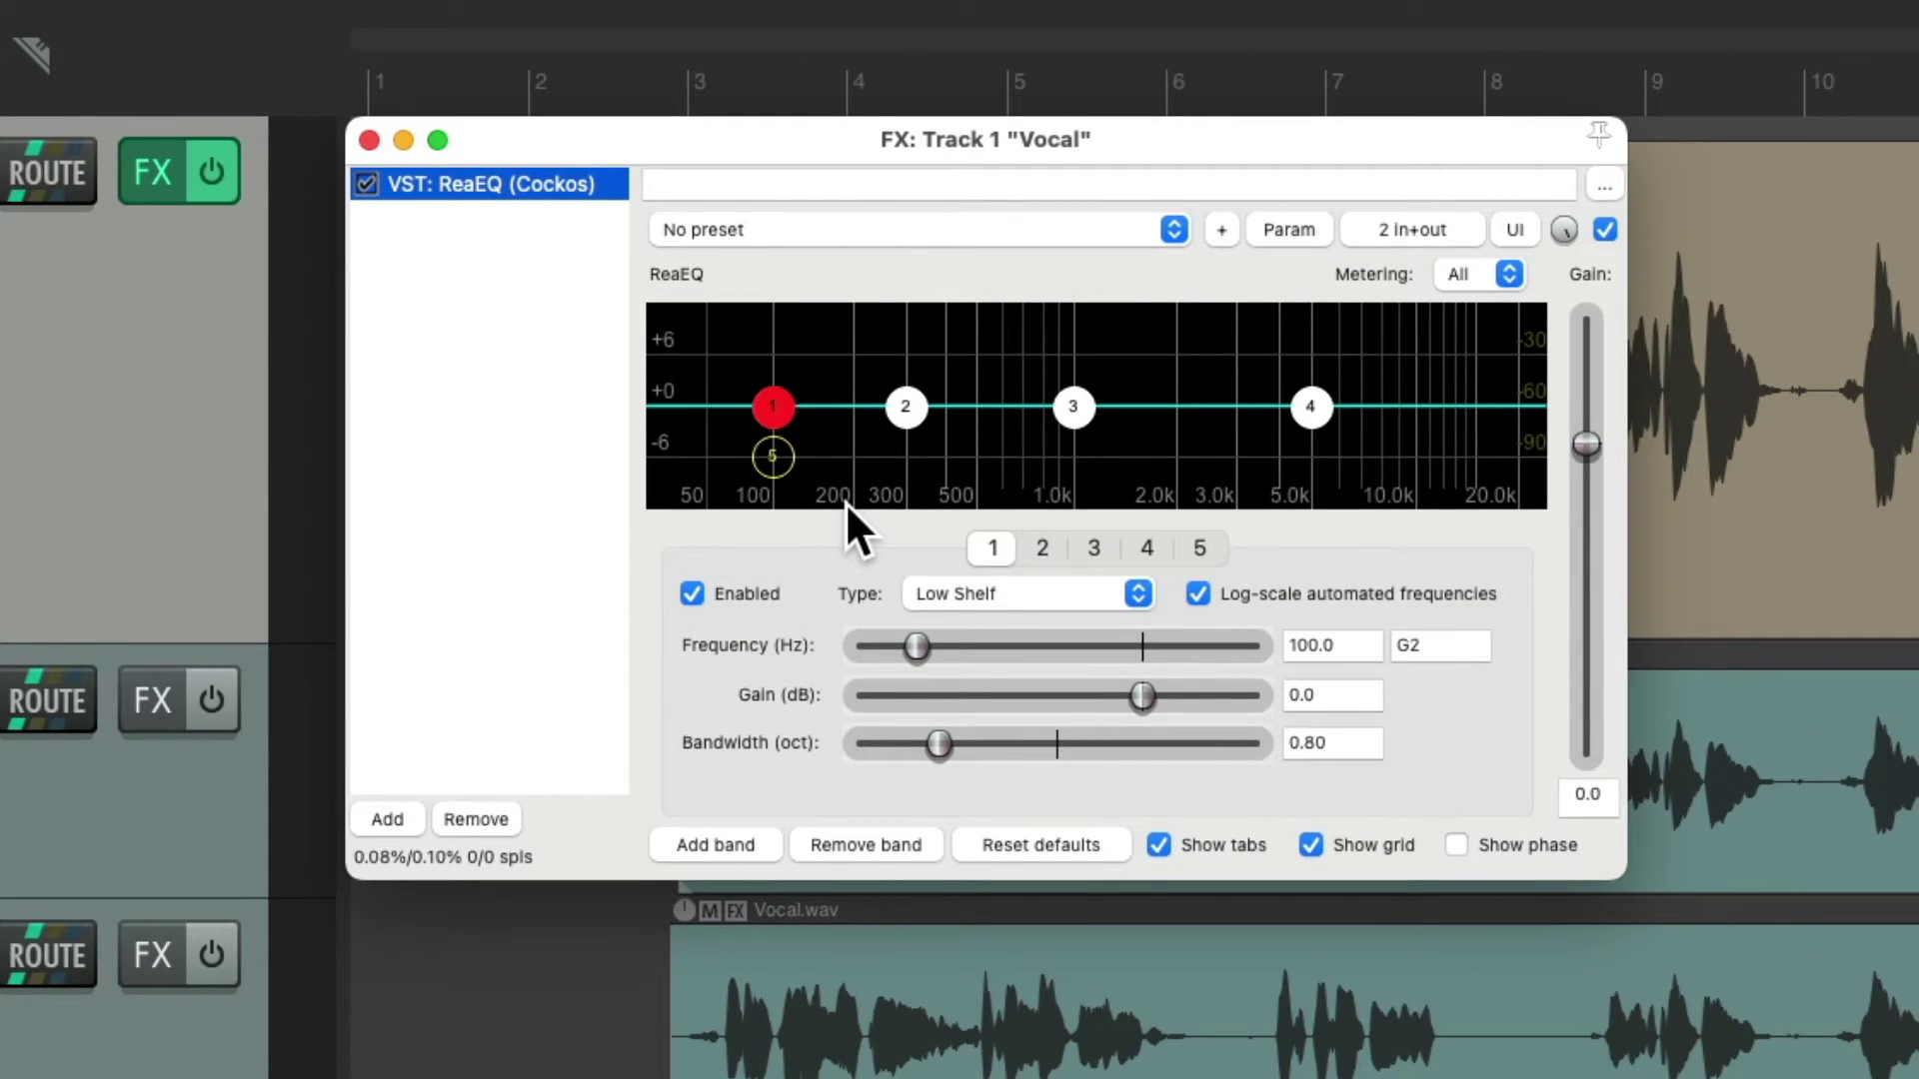
key(Escape)
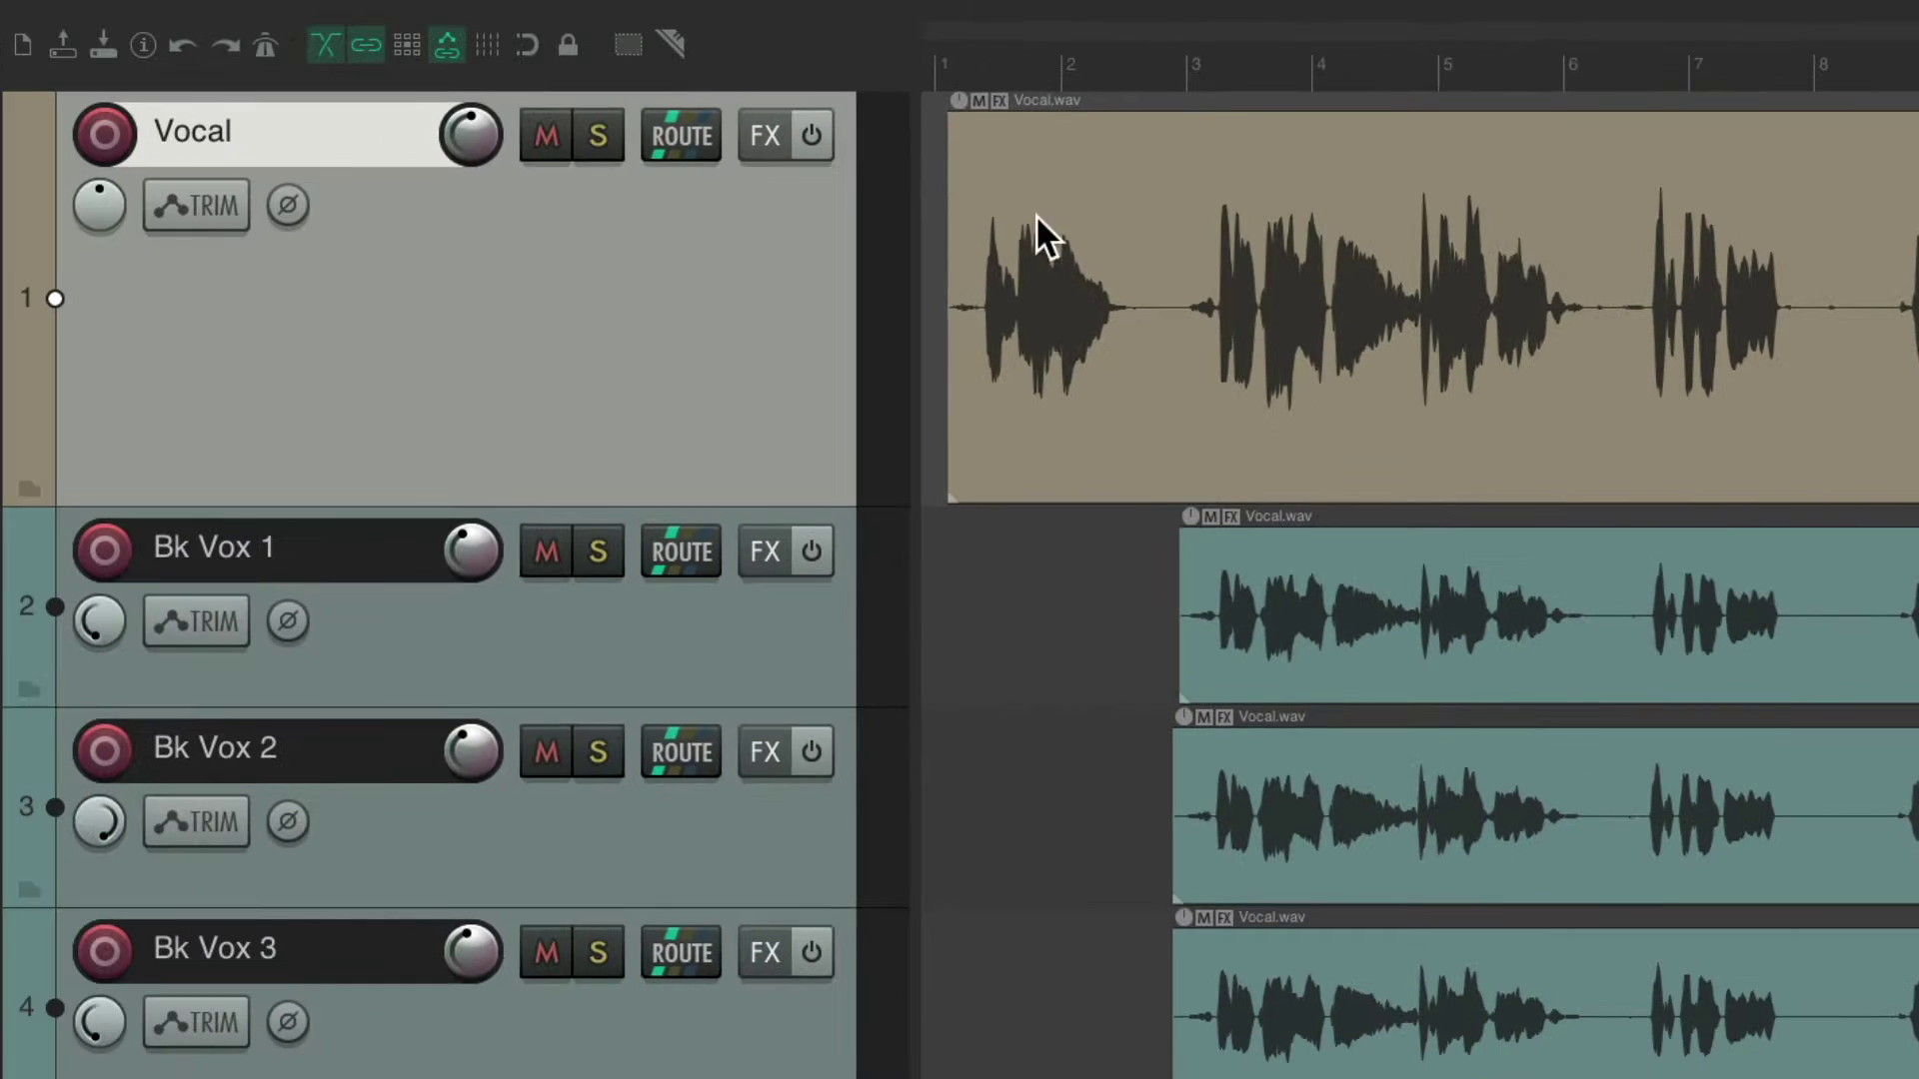
click(761, 136)
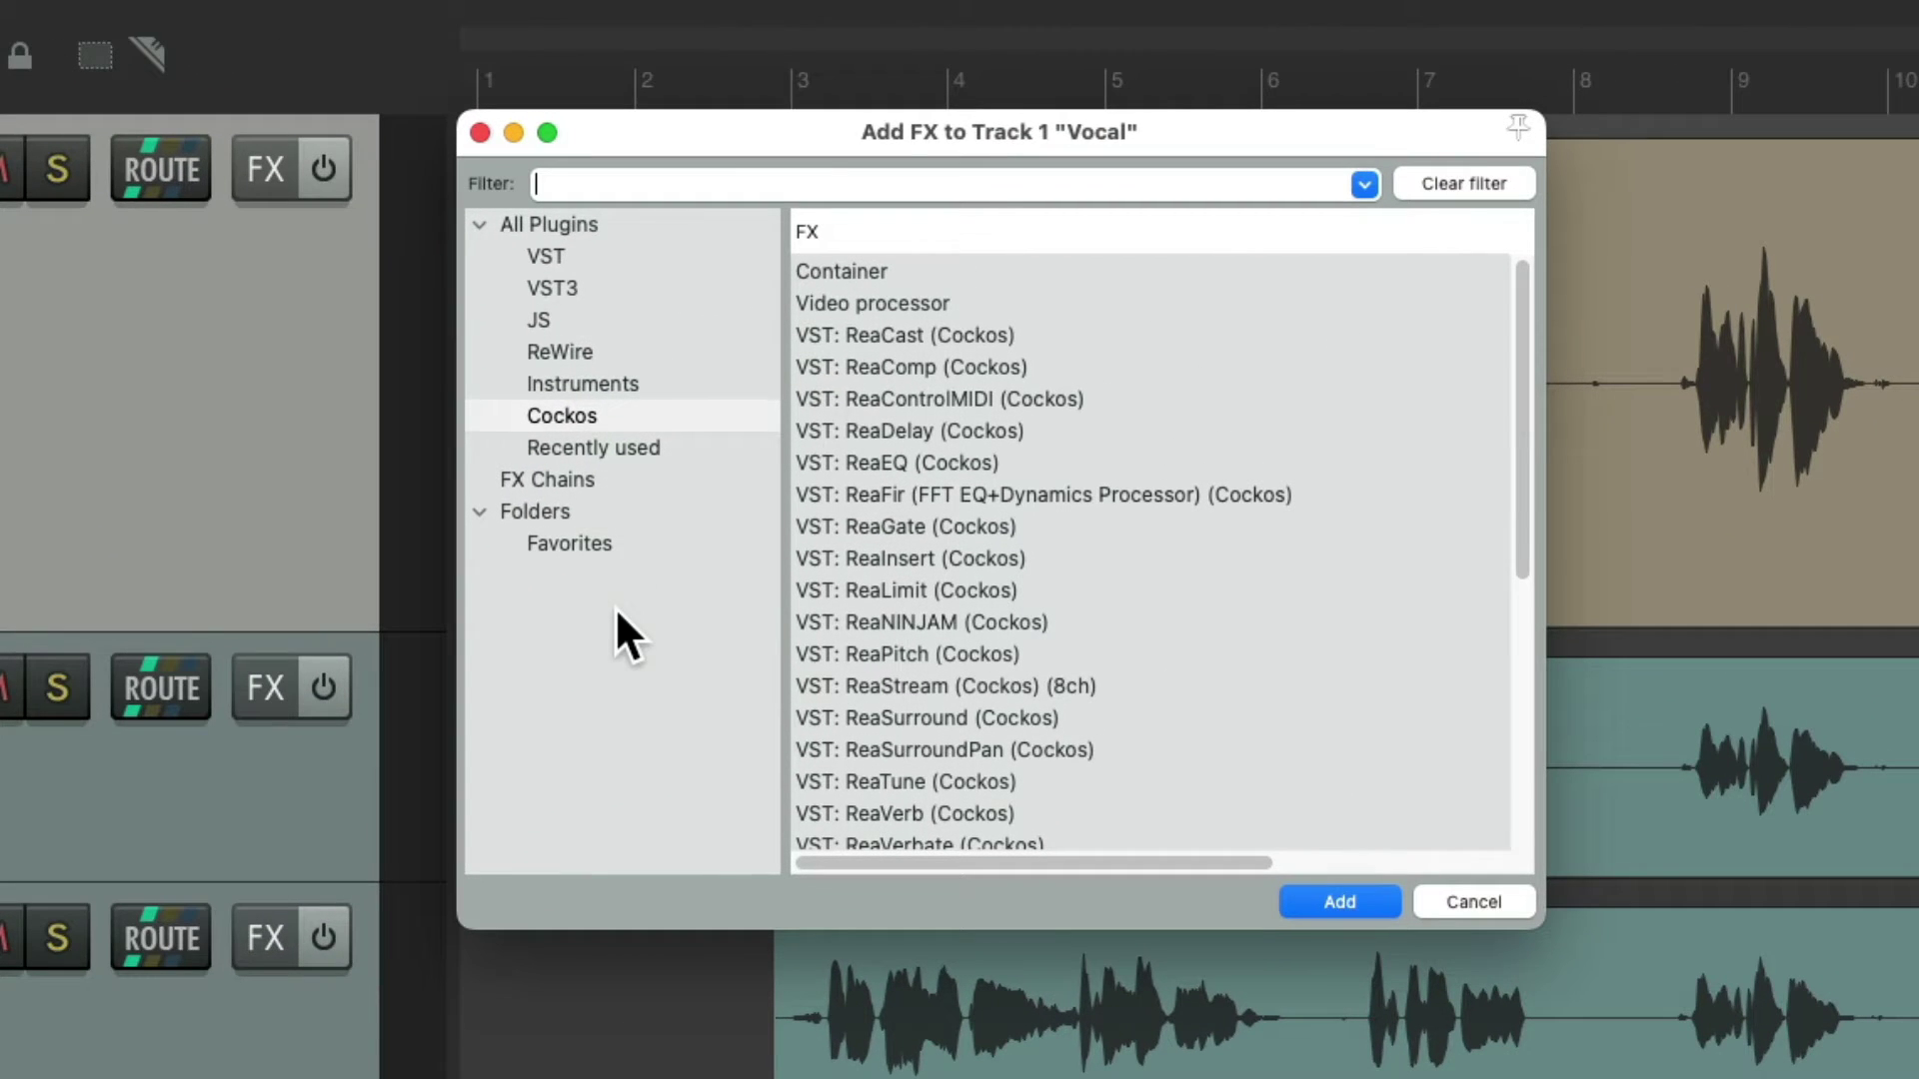
Give ReaComp the Ctrl+C shortcut and test it by adding ReaComp to Vocal.
click(895, 369)
right_click(896, 372)
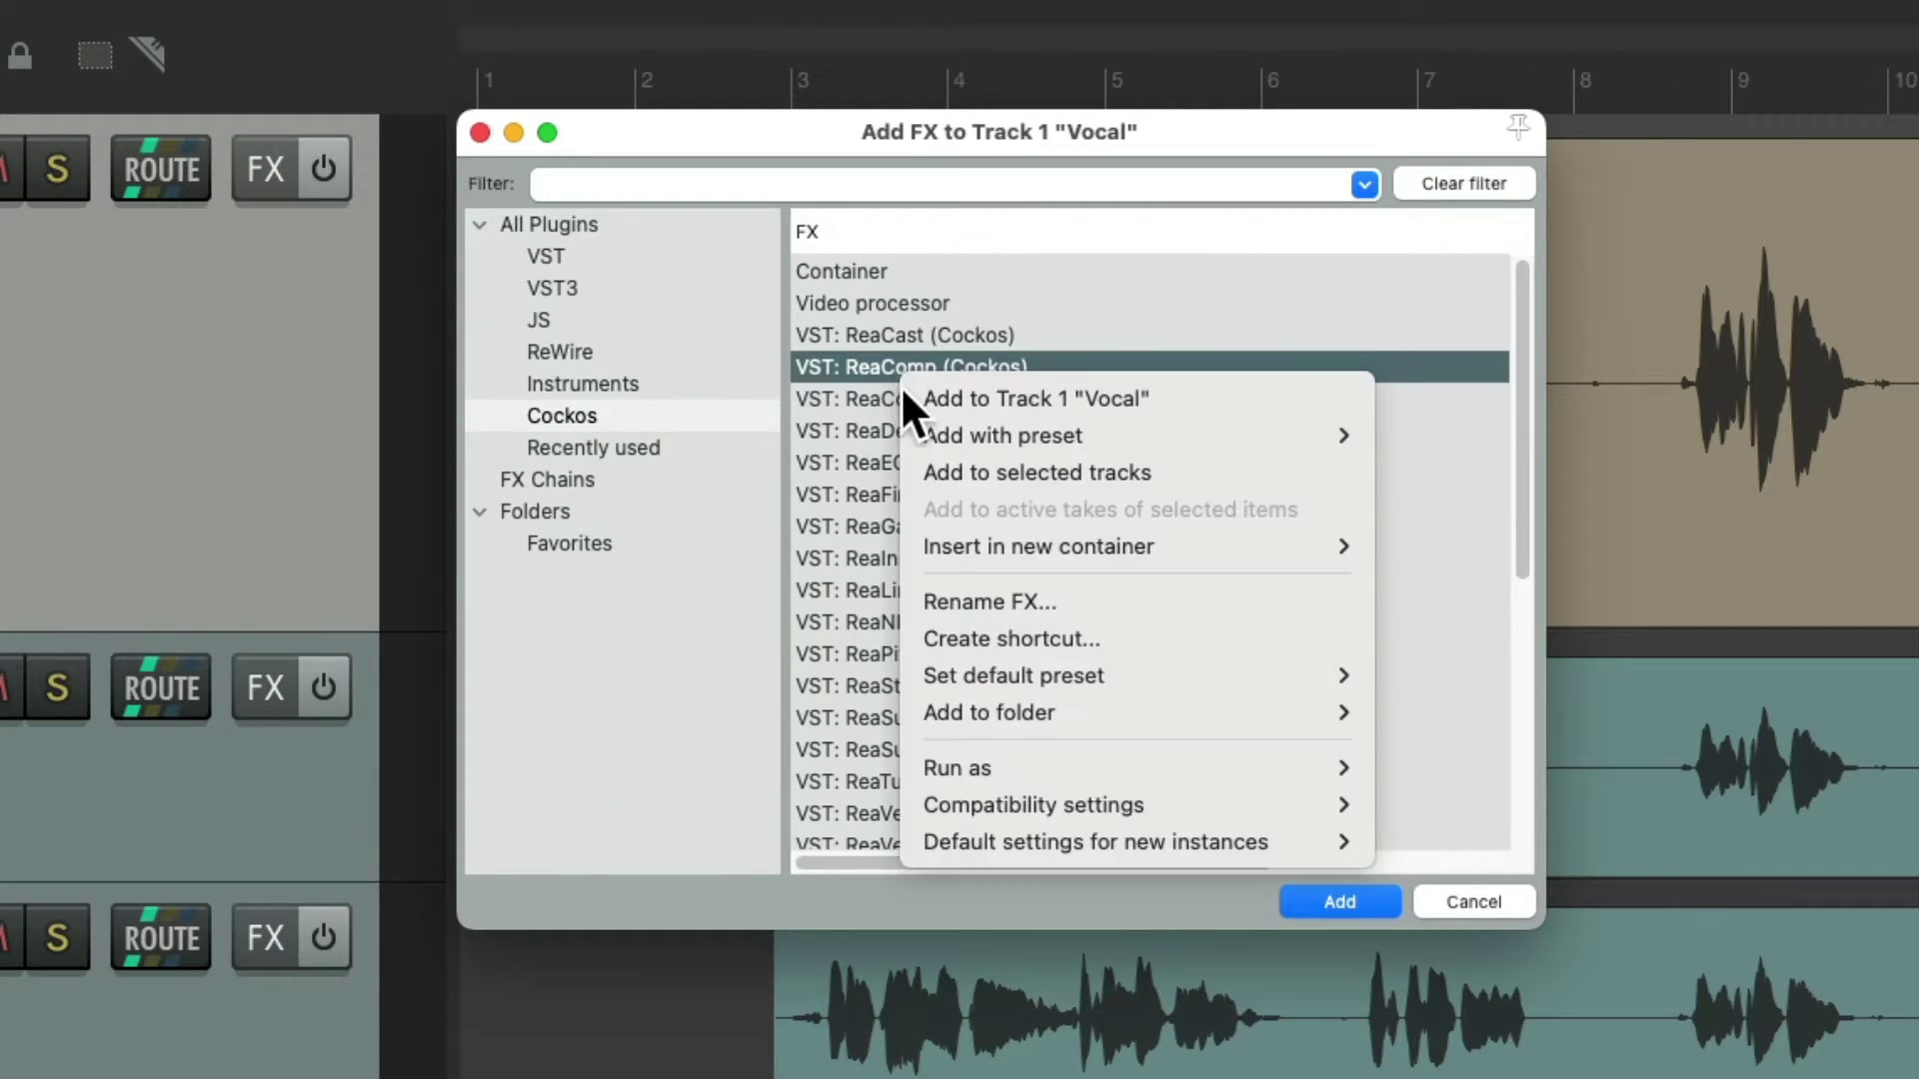
click(920, 639)
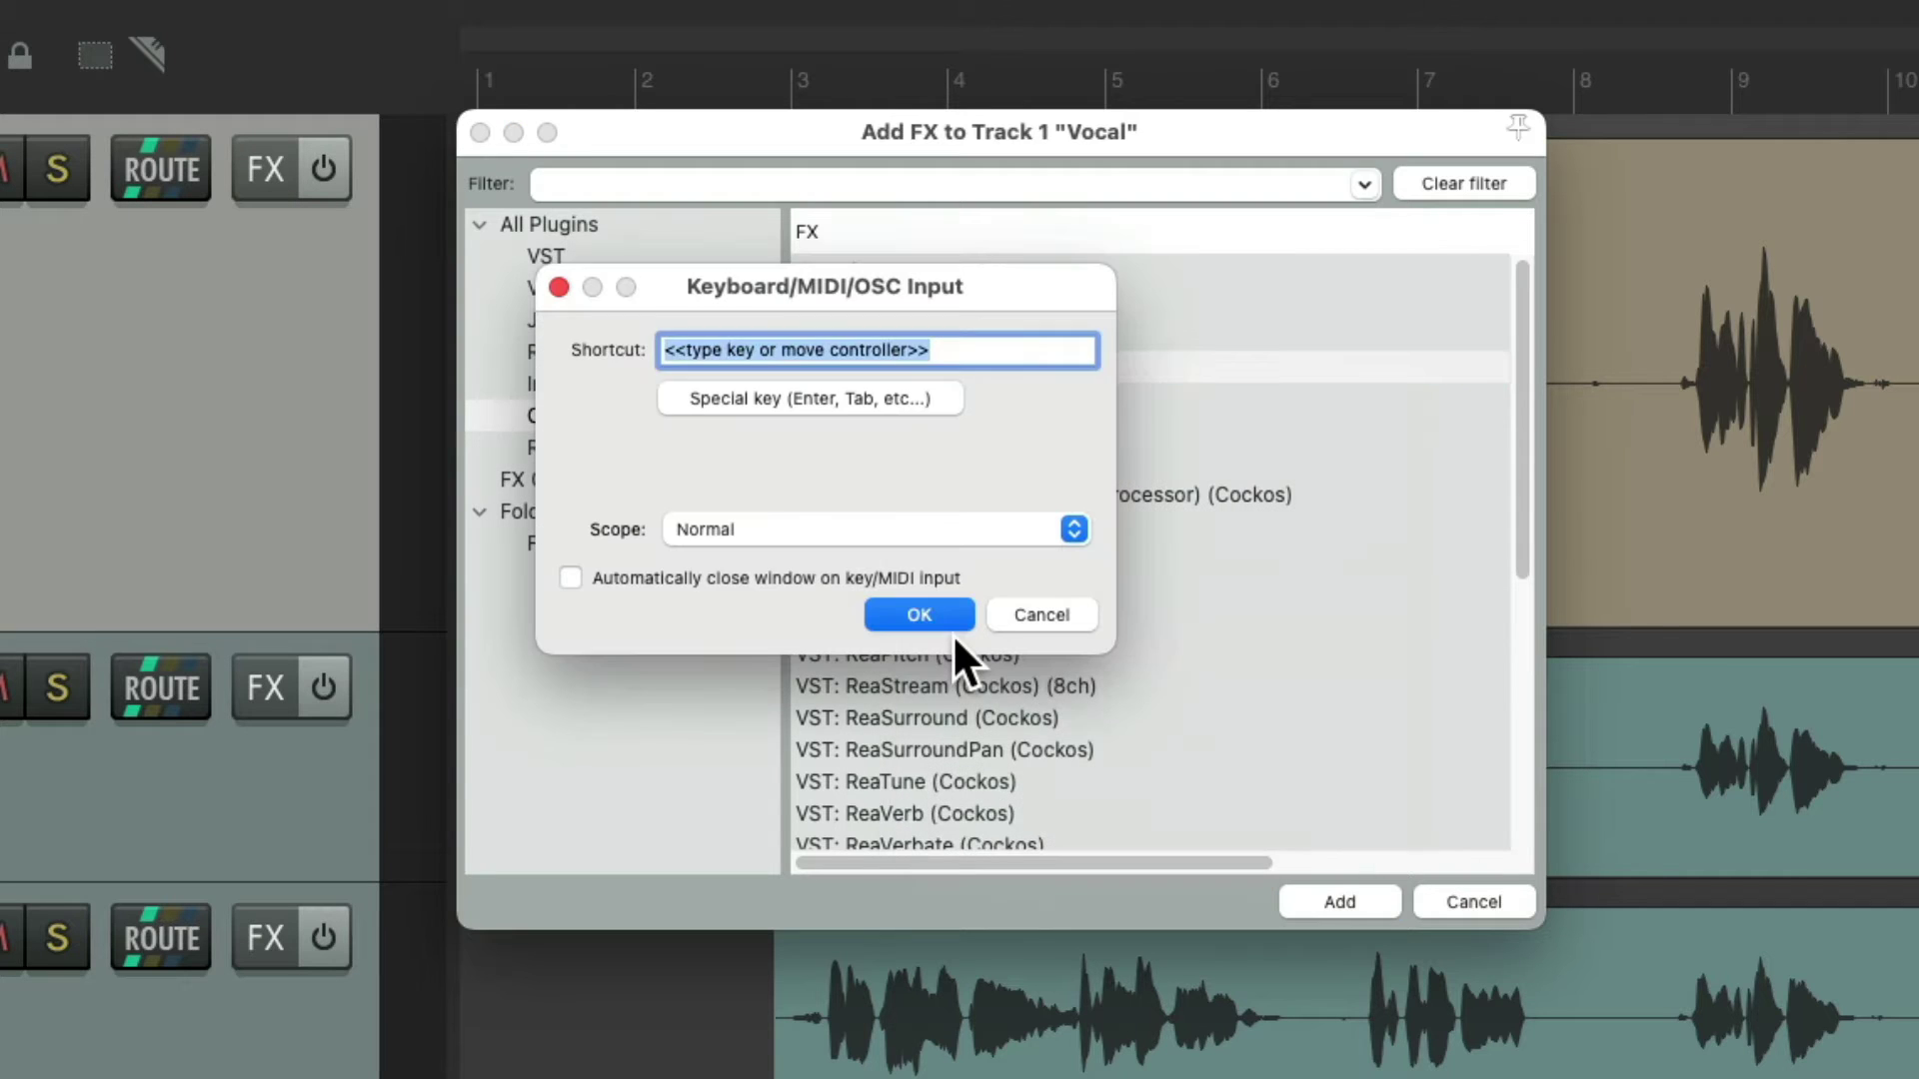
key(ctrl+c)
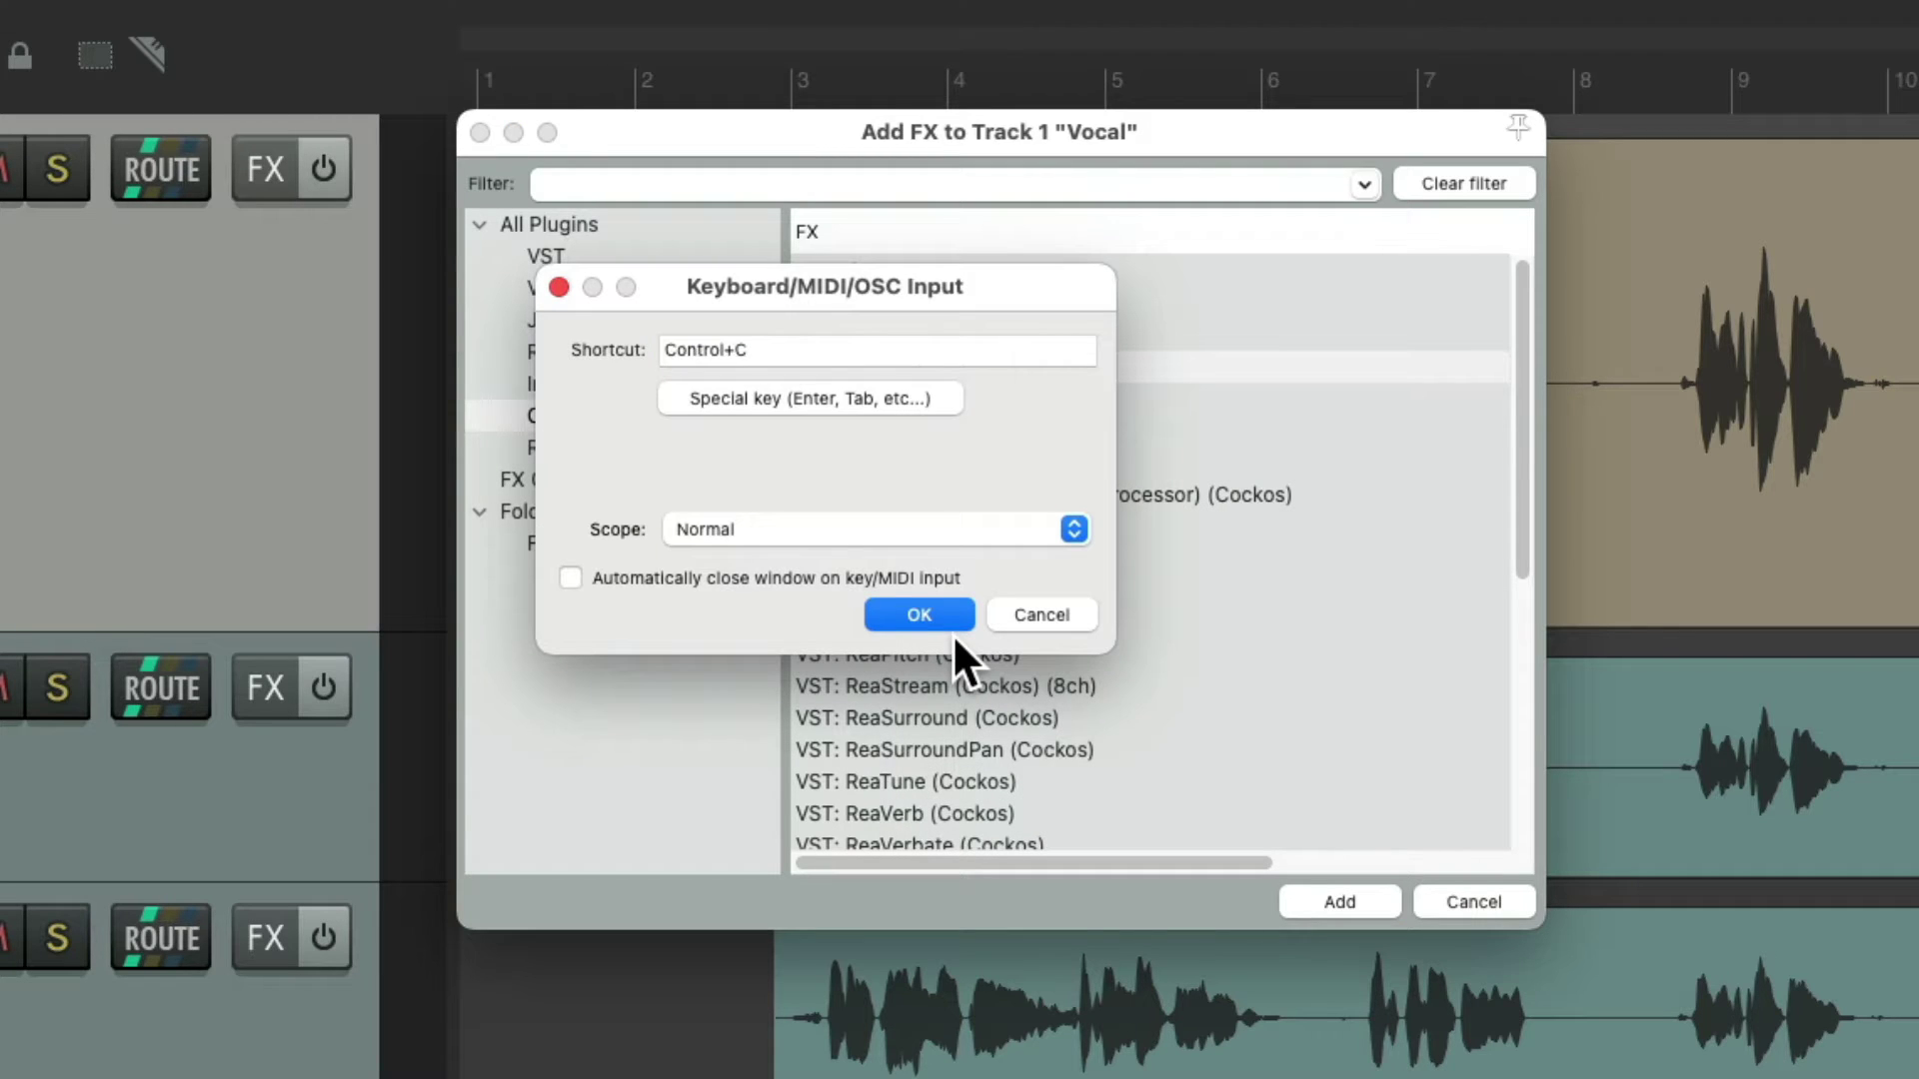
click(949, 628)
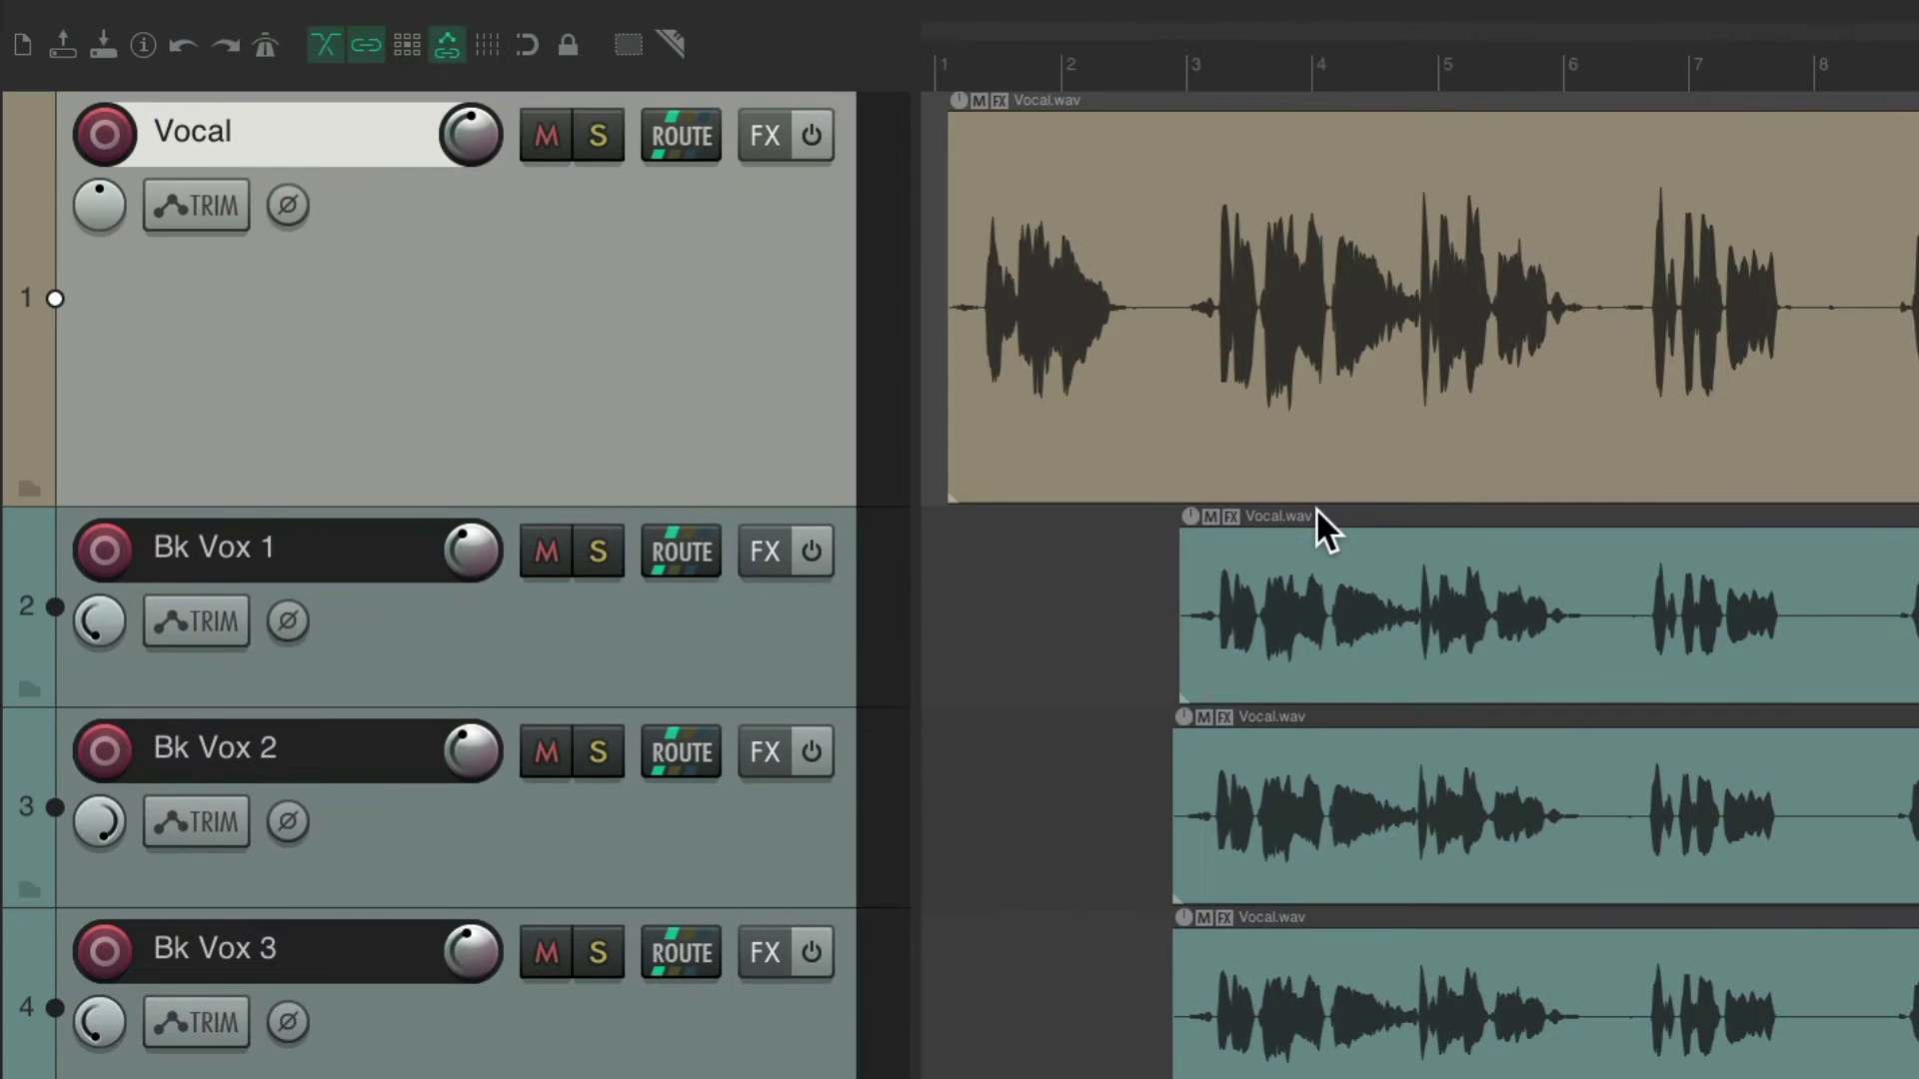
key(ctrl+c)
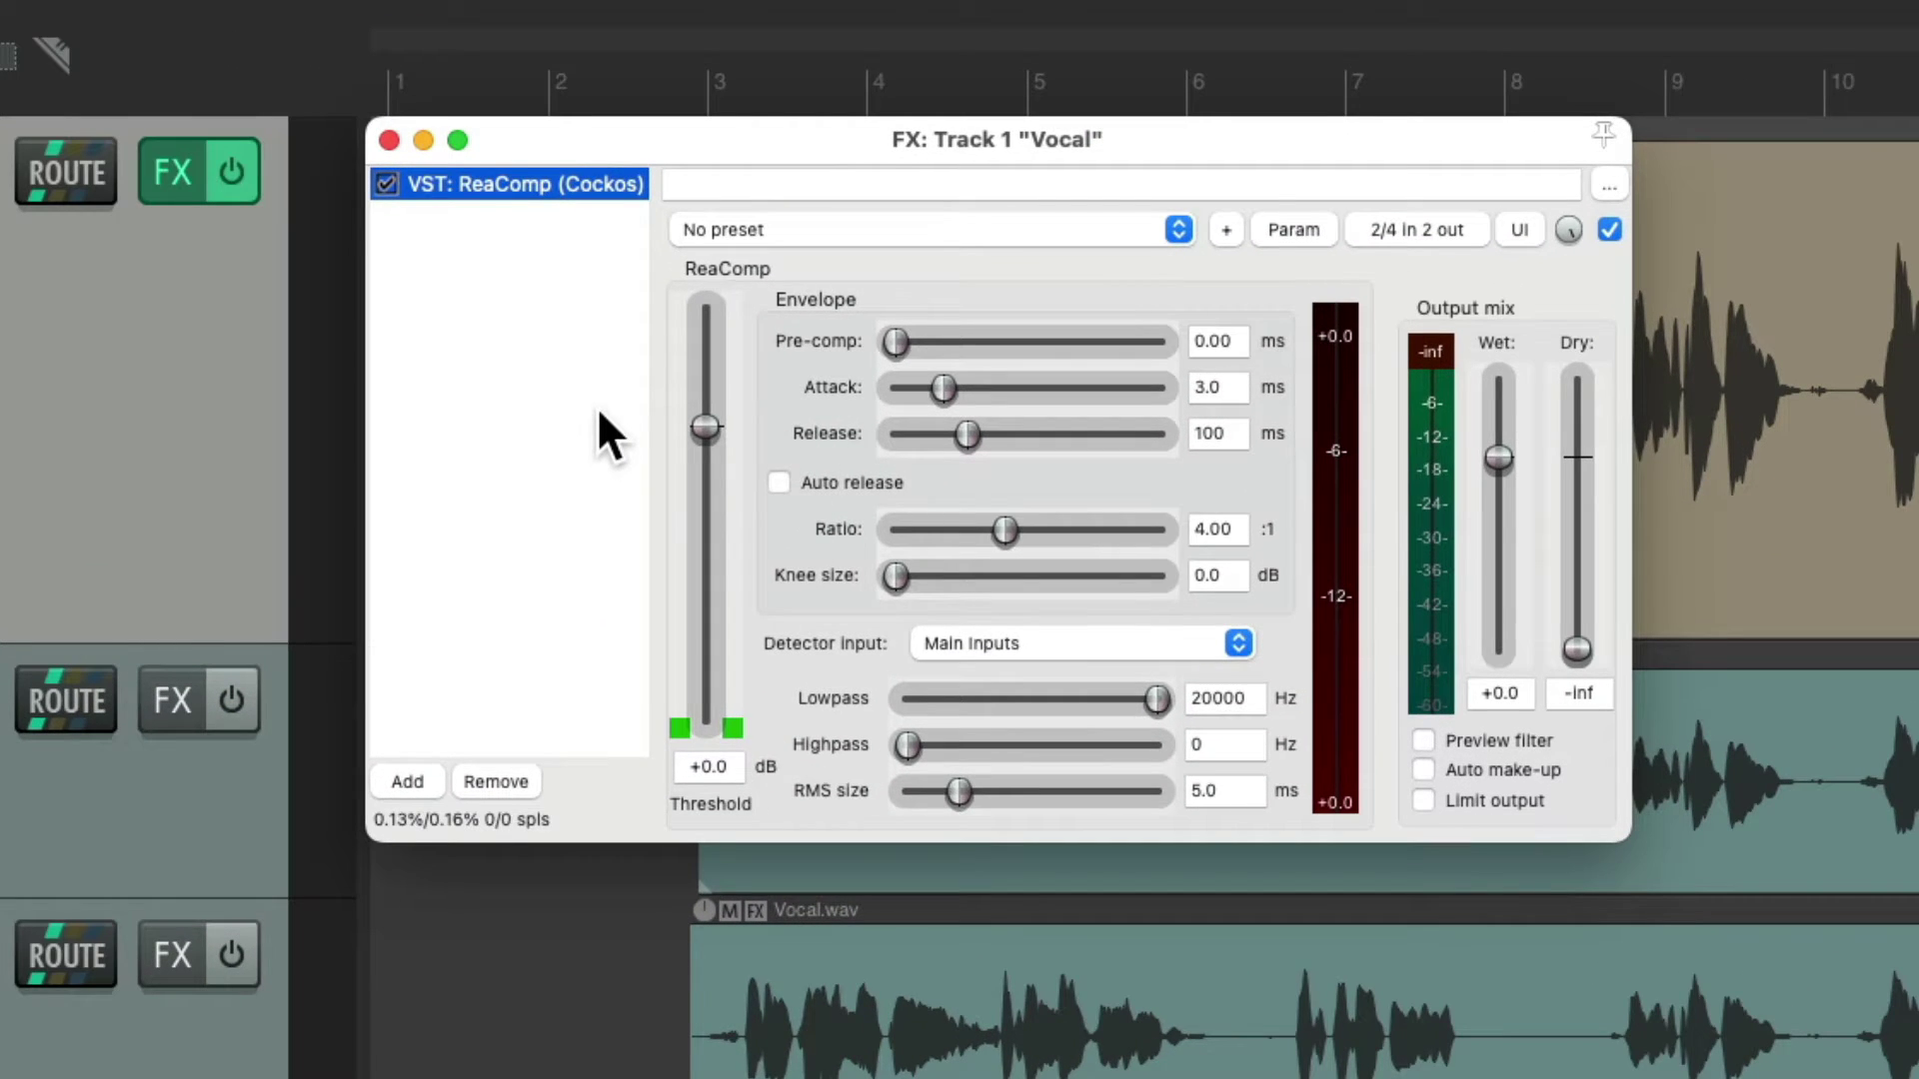
key(Escape)
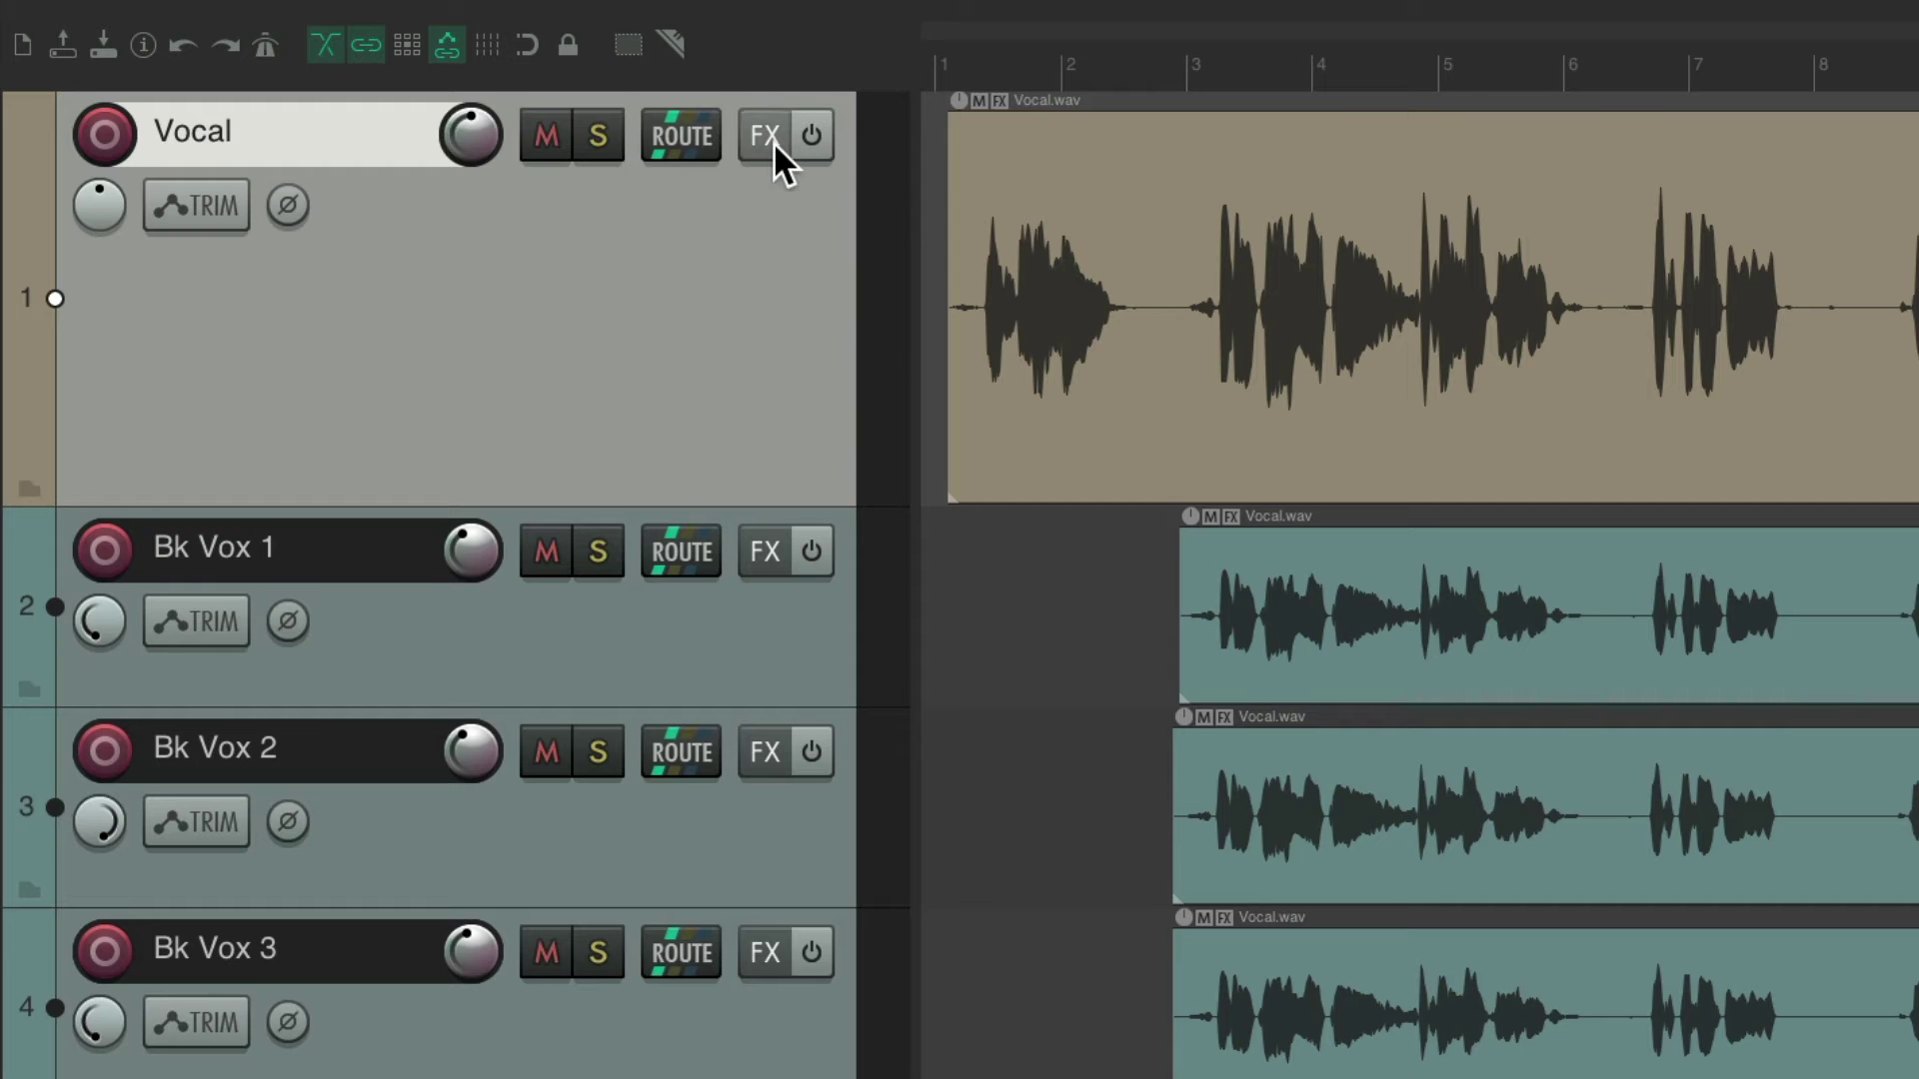
Give ReaGate the Ctrl+G shortcut, test it on Vocal, and reopen the Add FX browser.
click(774, 142)
click(891, 525)
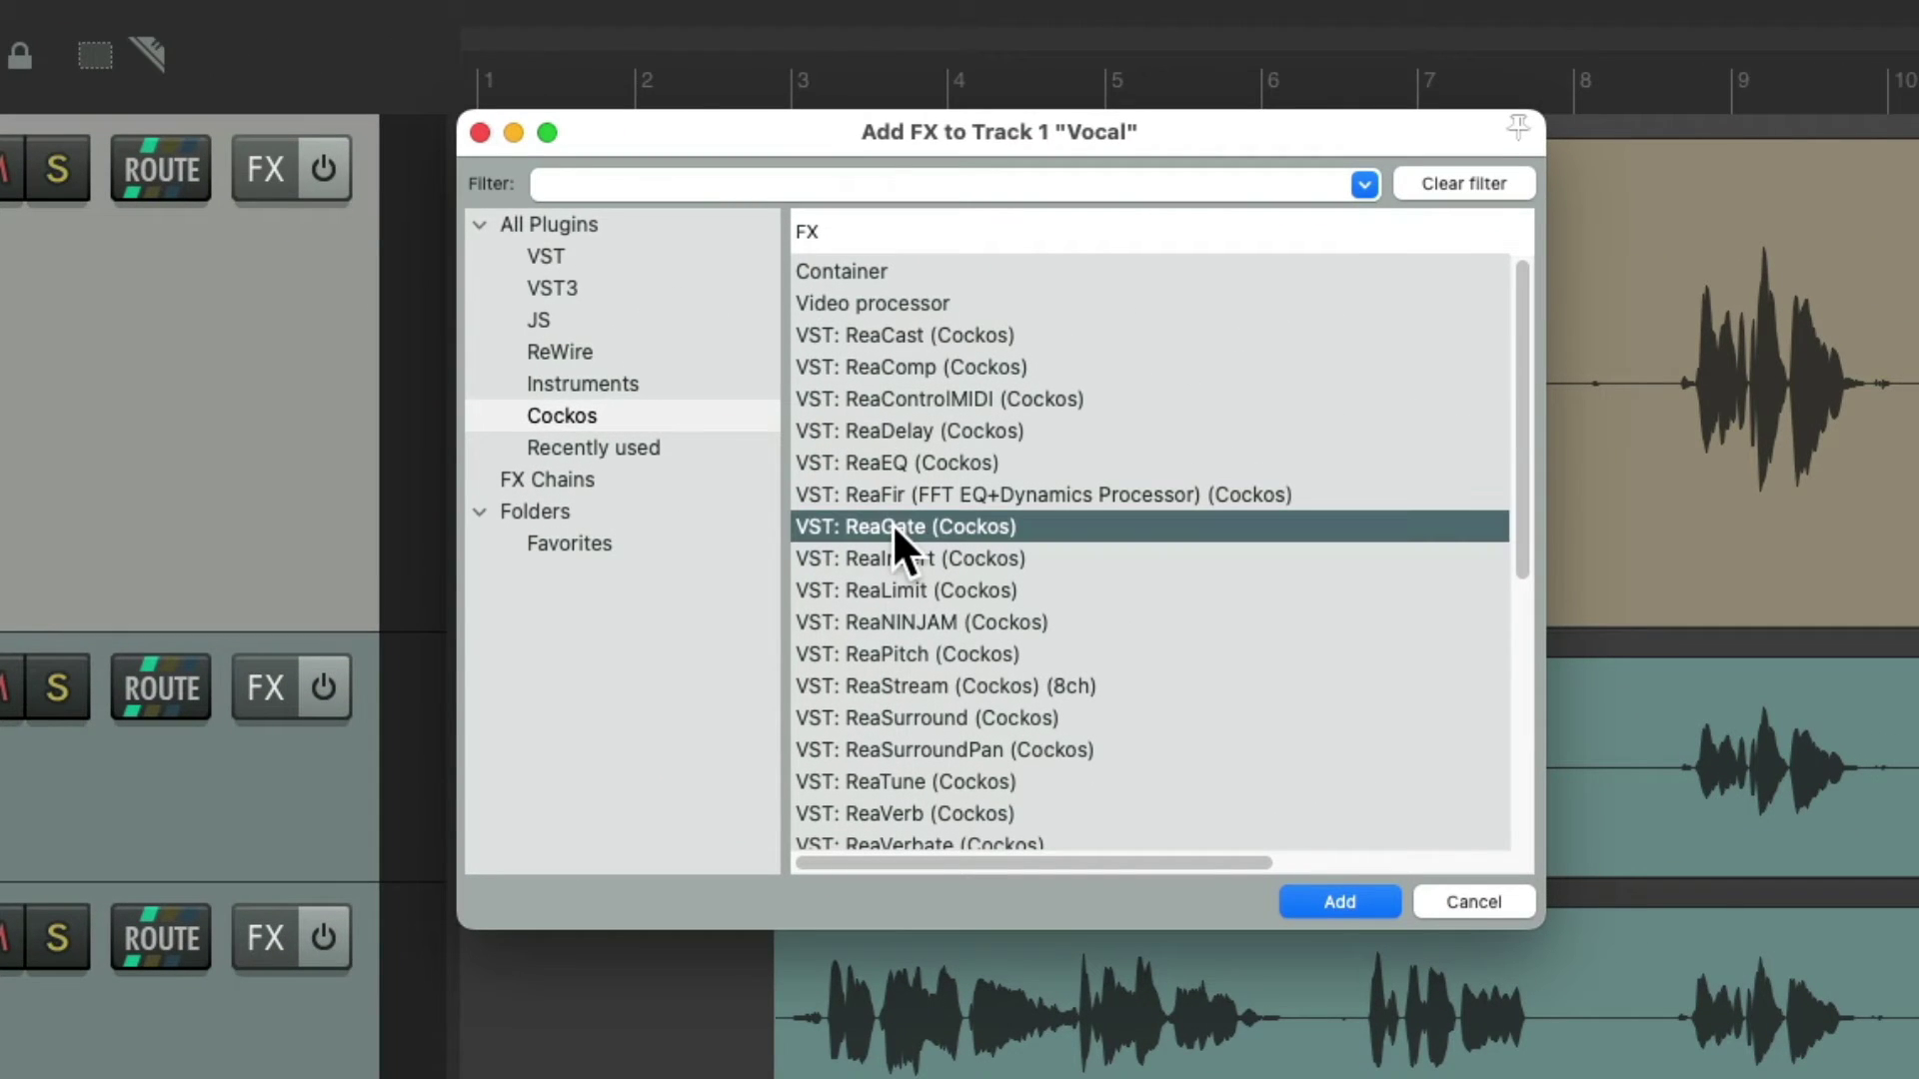
right_click(892, 526)
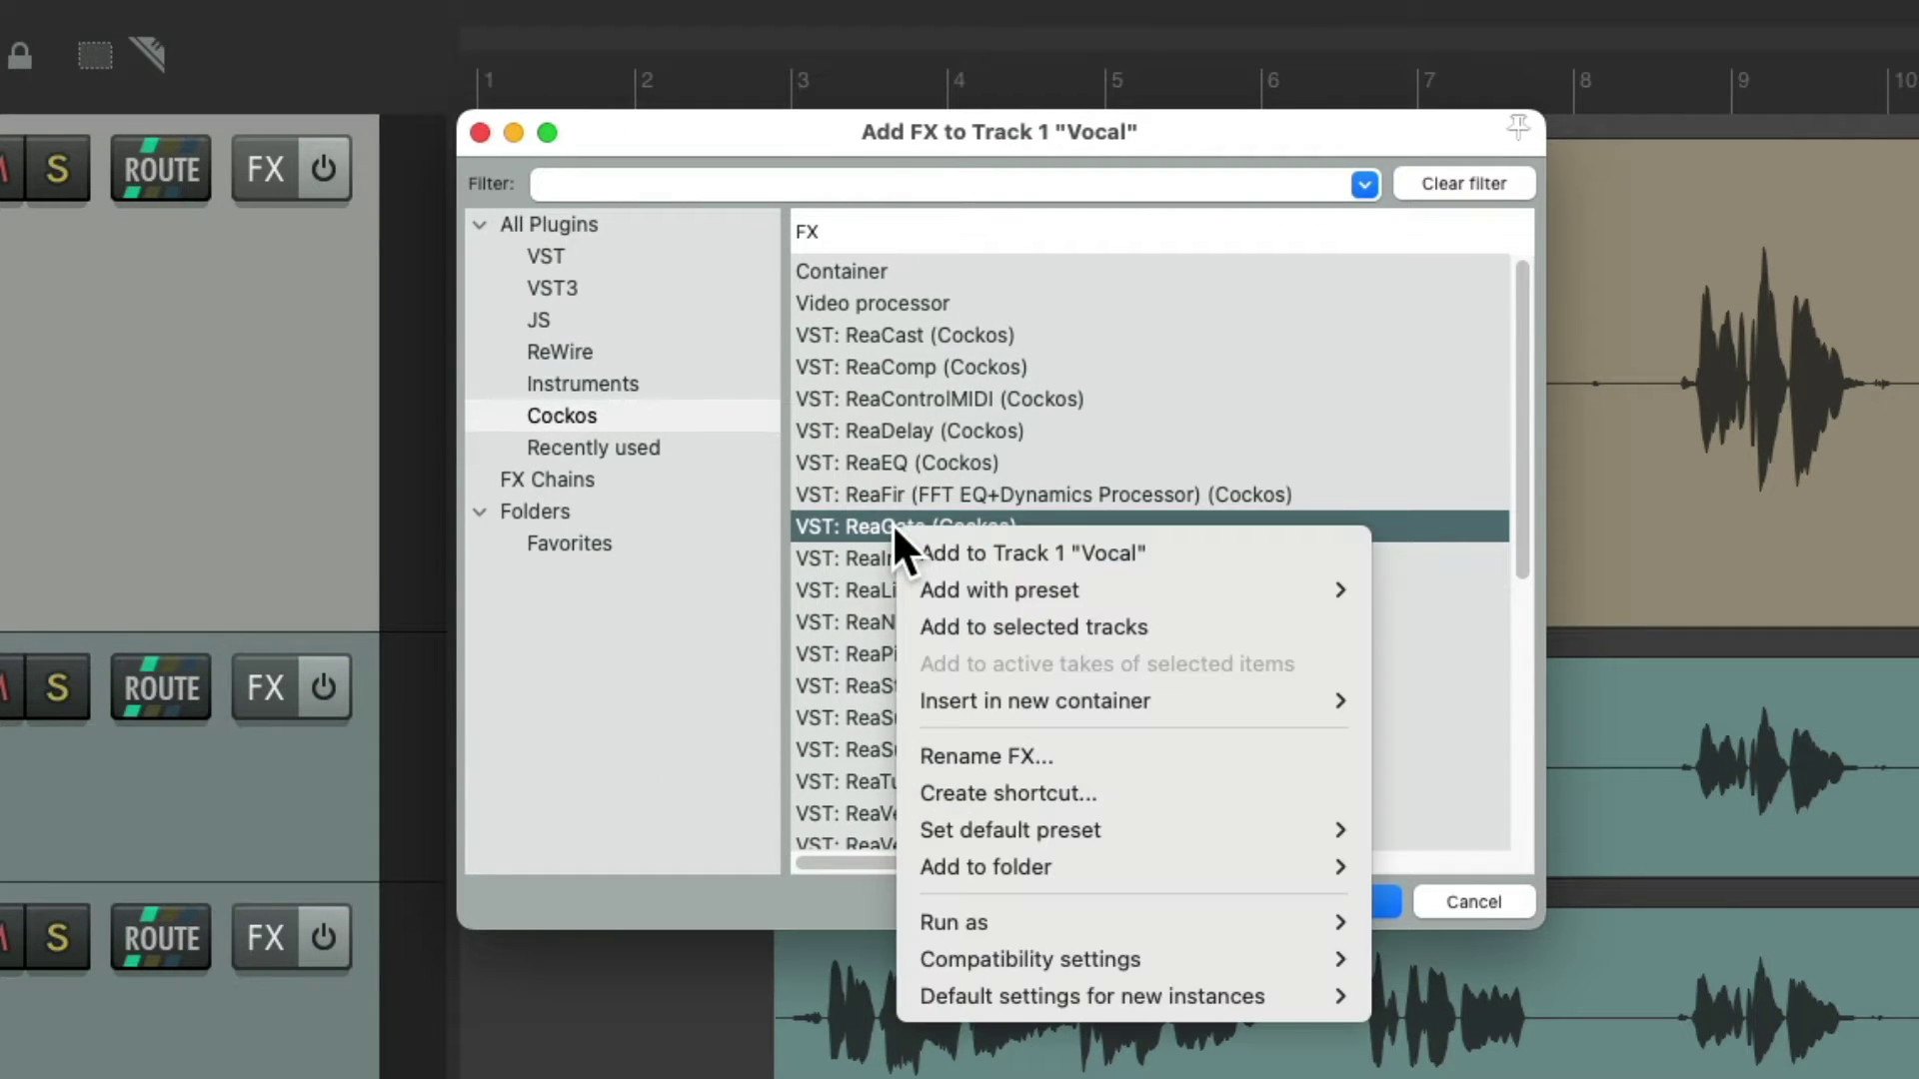
click(921, 794)
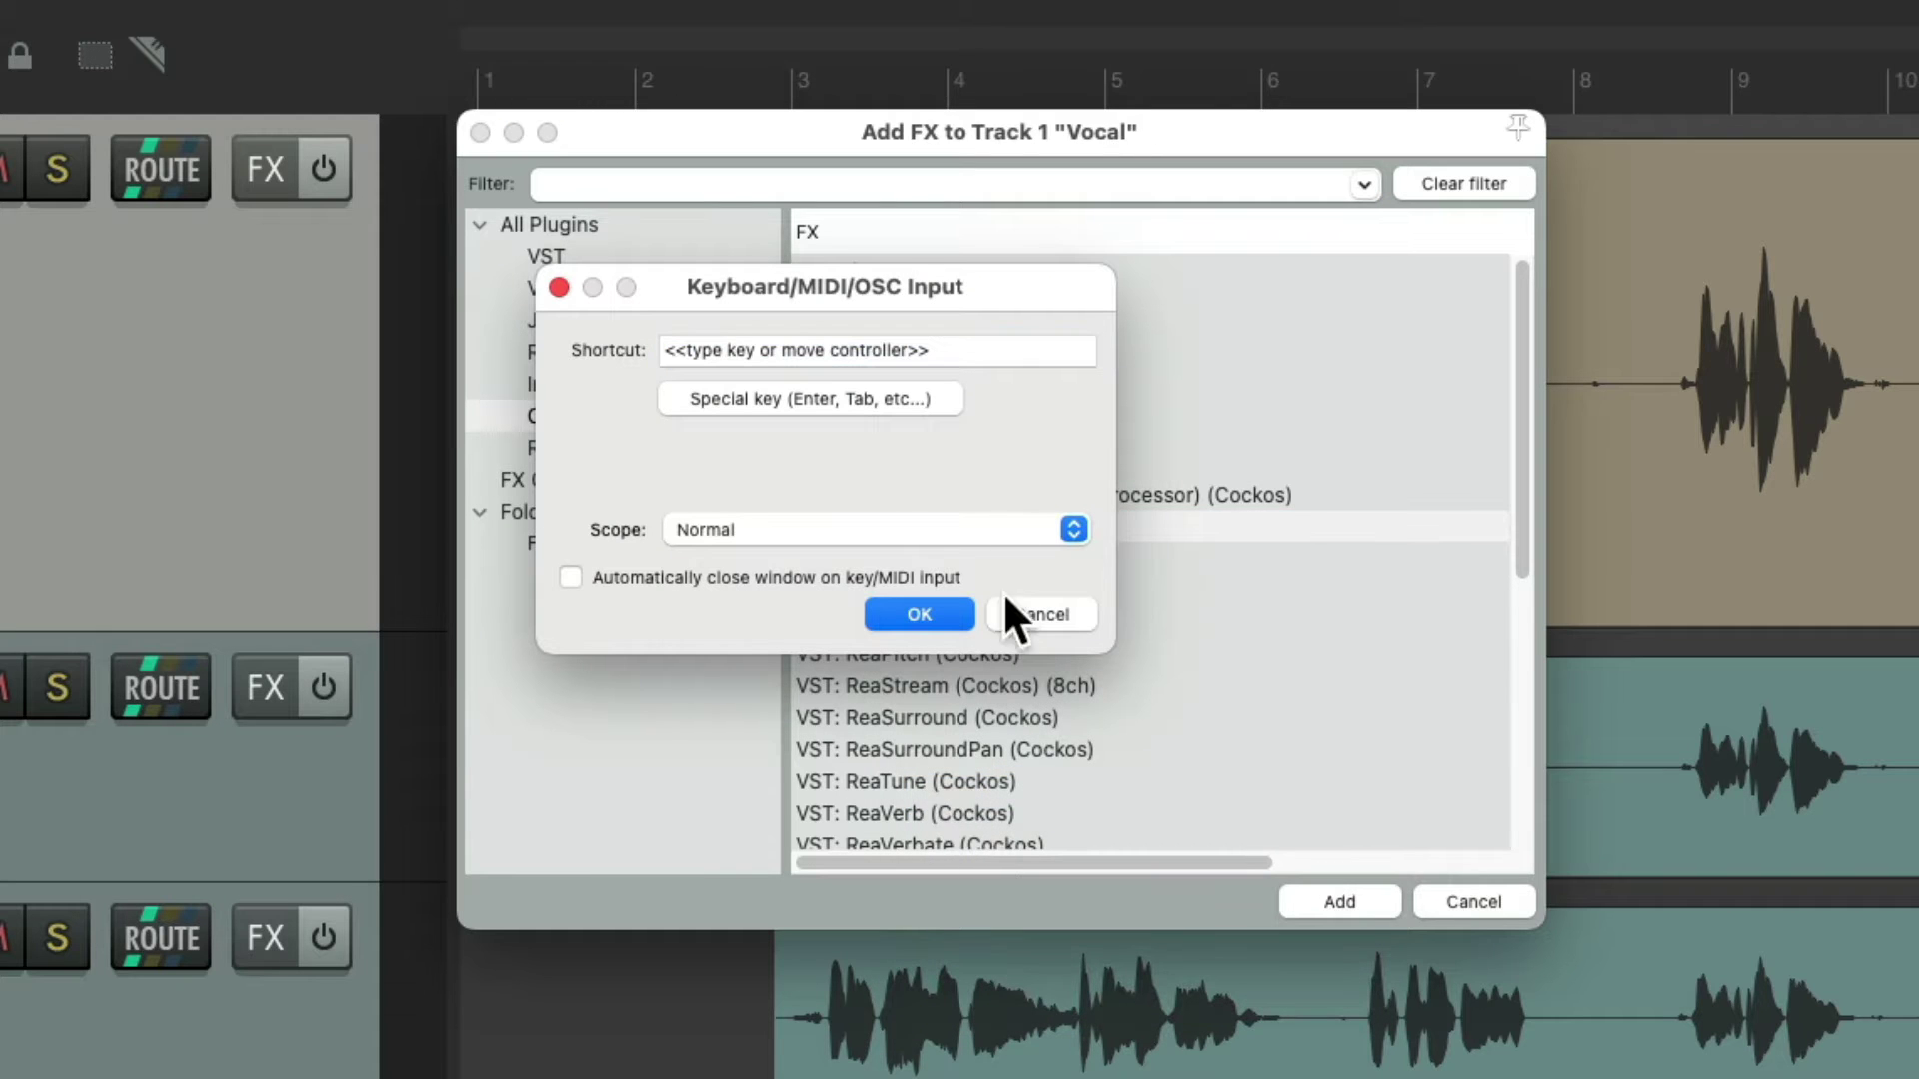
key(ctrl+g)
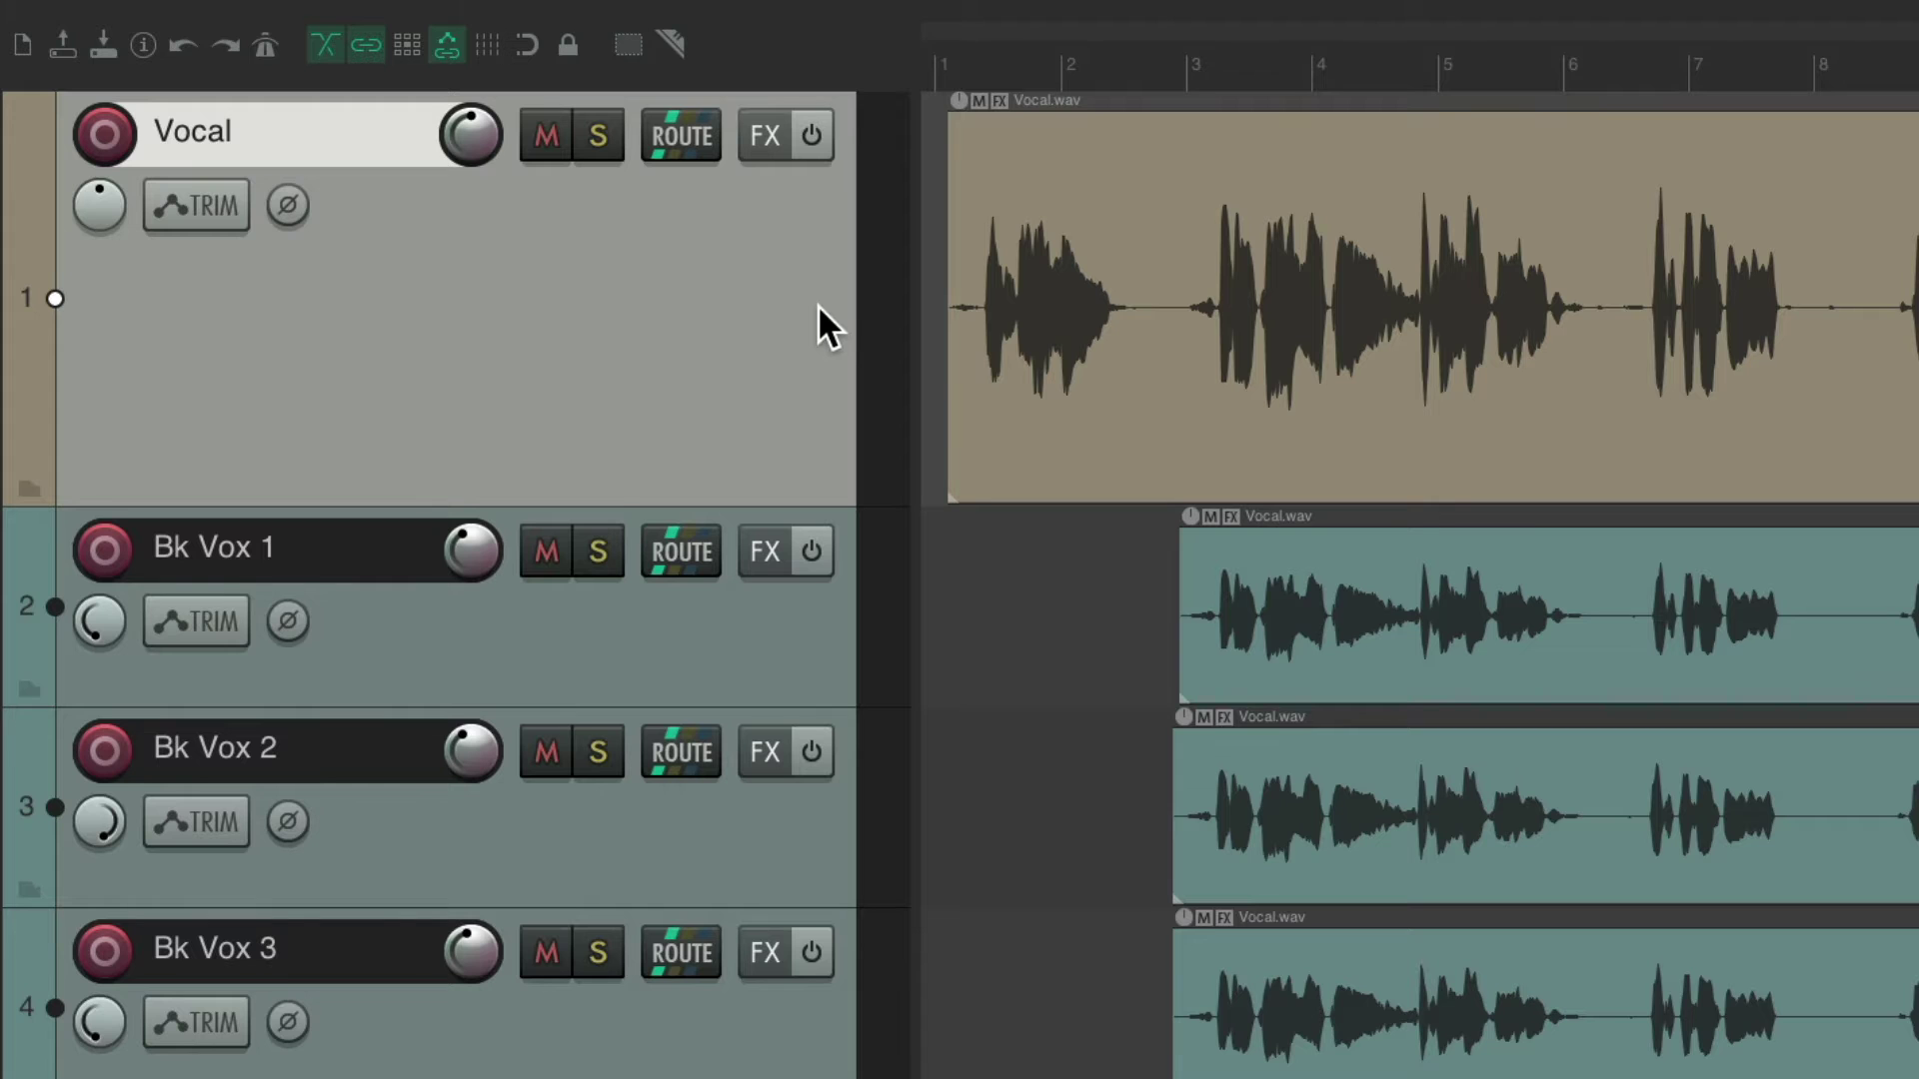
key(ctrl+g)
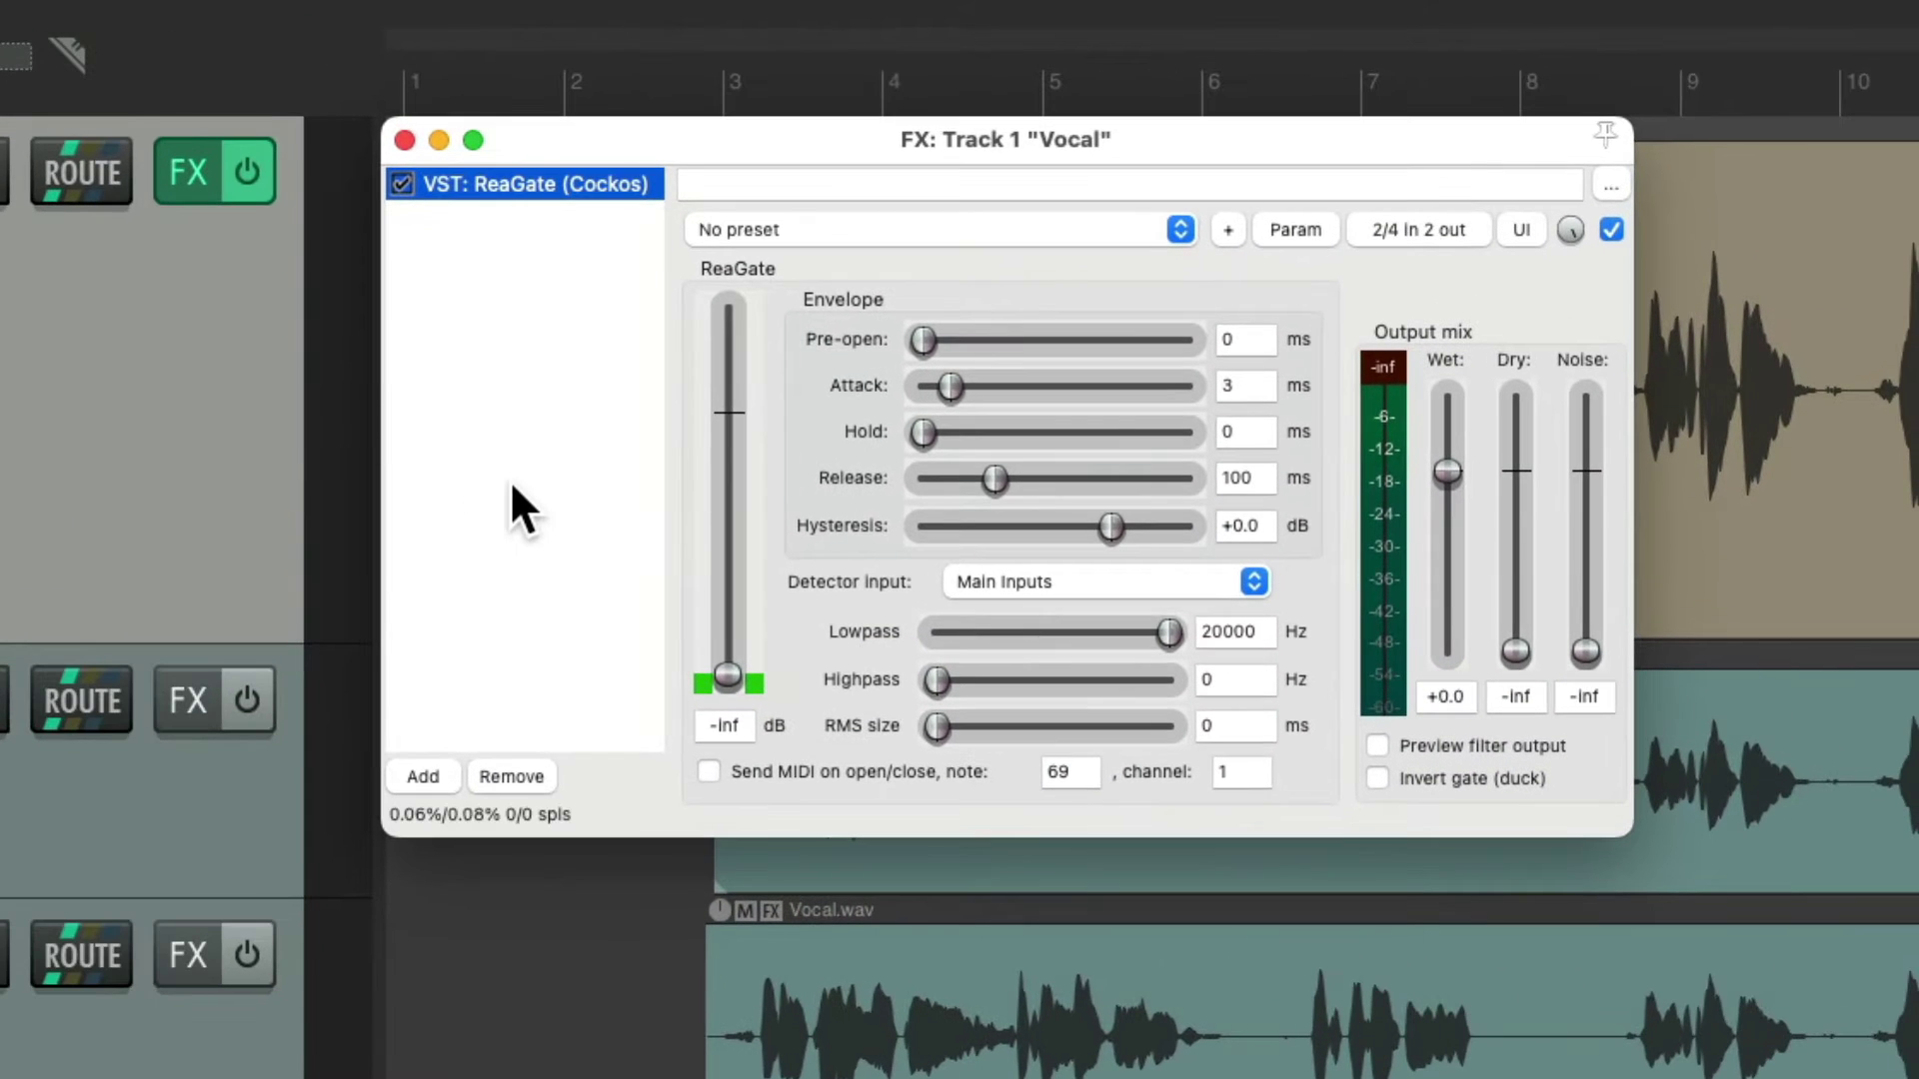
double_click(511, 488)
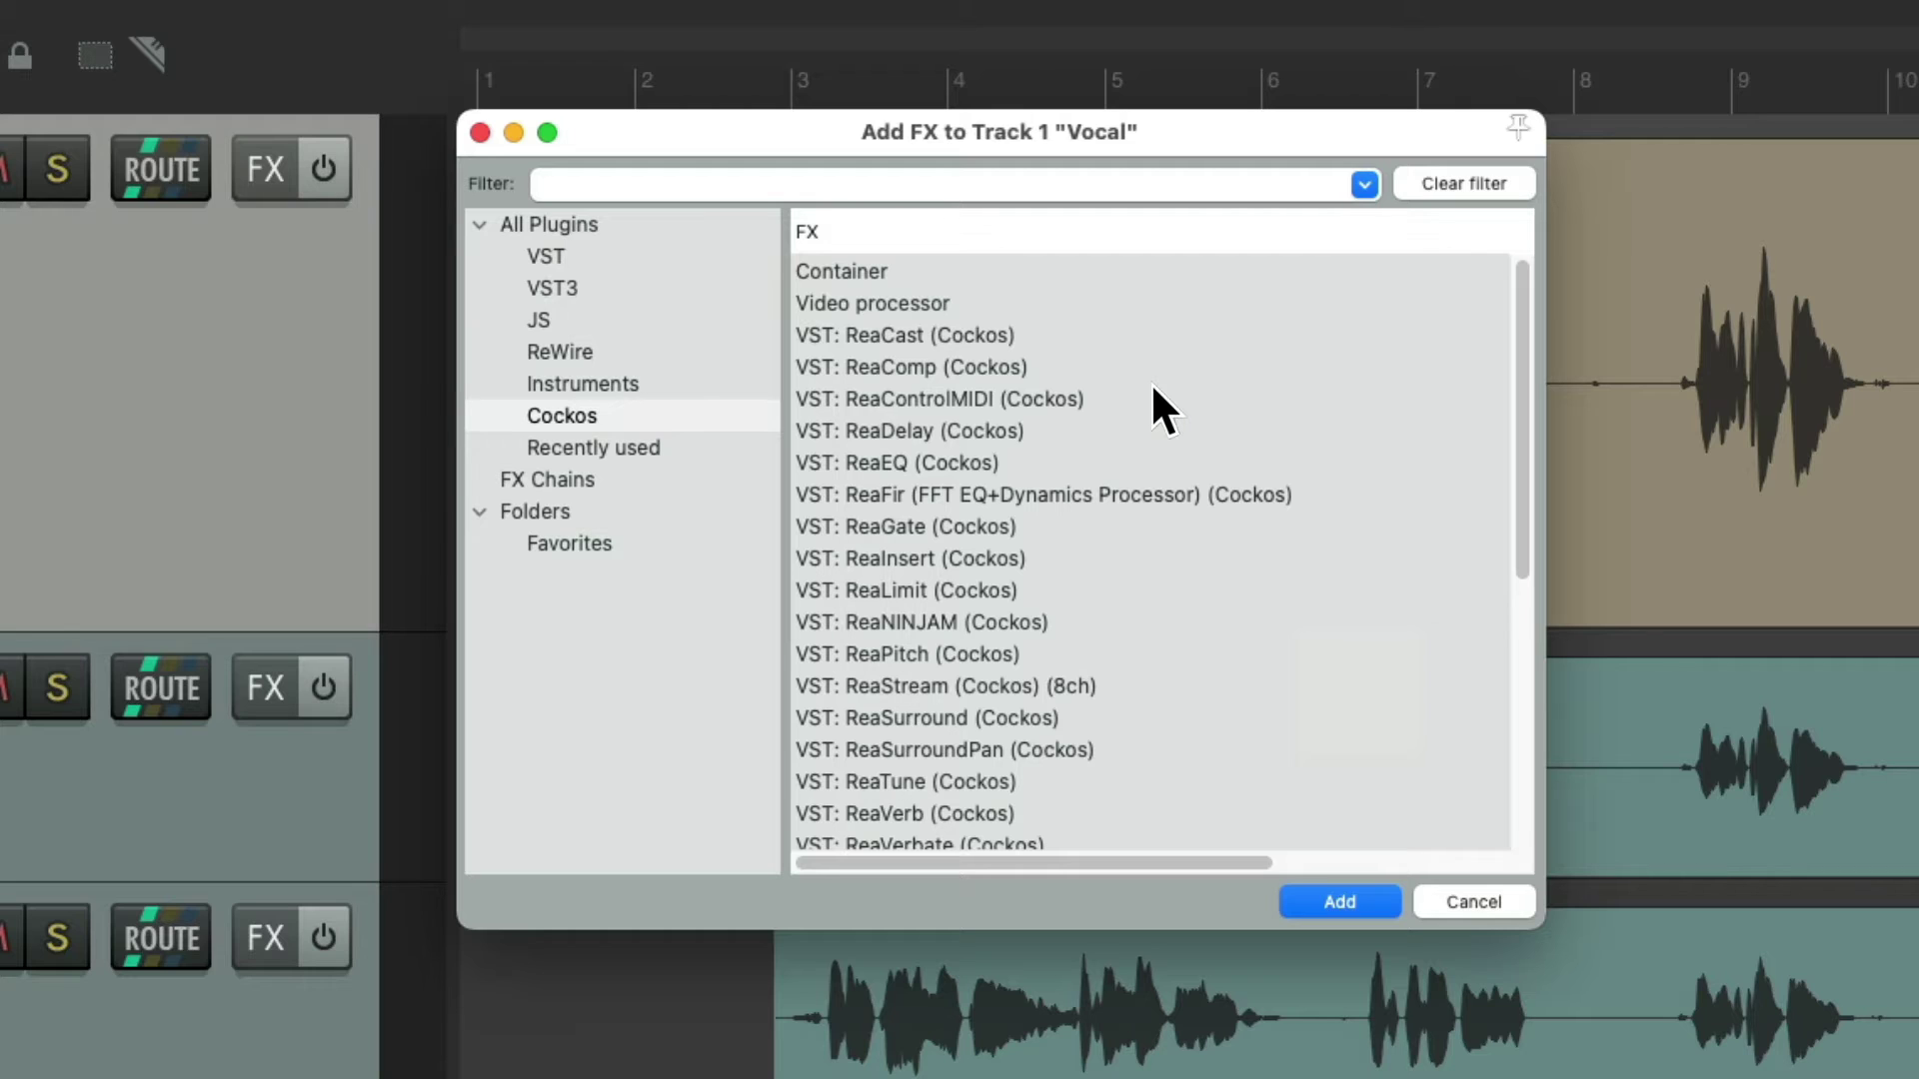
Enable FX shortcuts in the FX list display and review ReaComp's assigned shortcut.
right_click(501, 188)
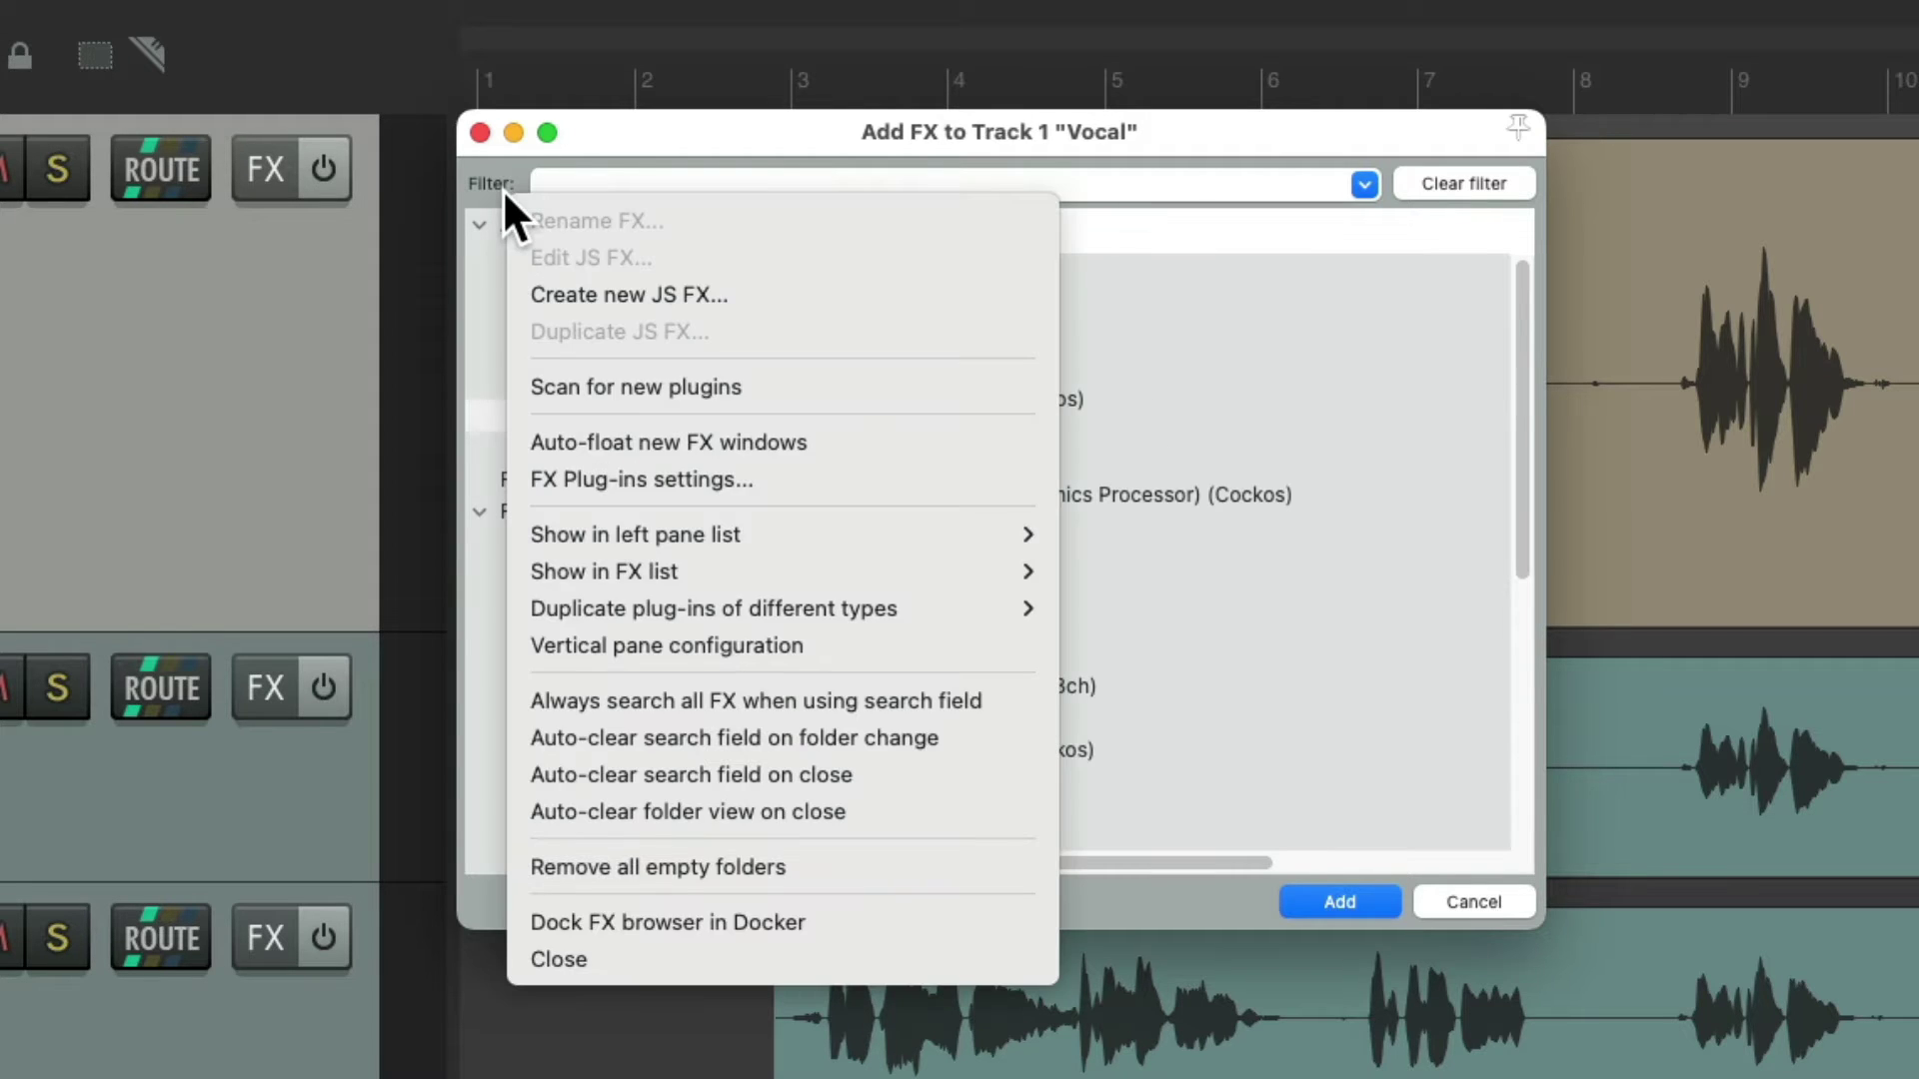
mouse_move(599, 570)
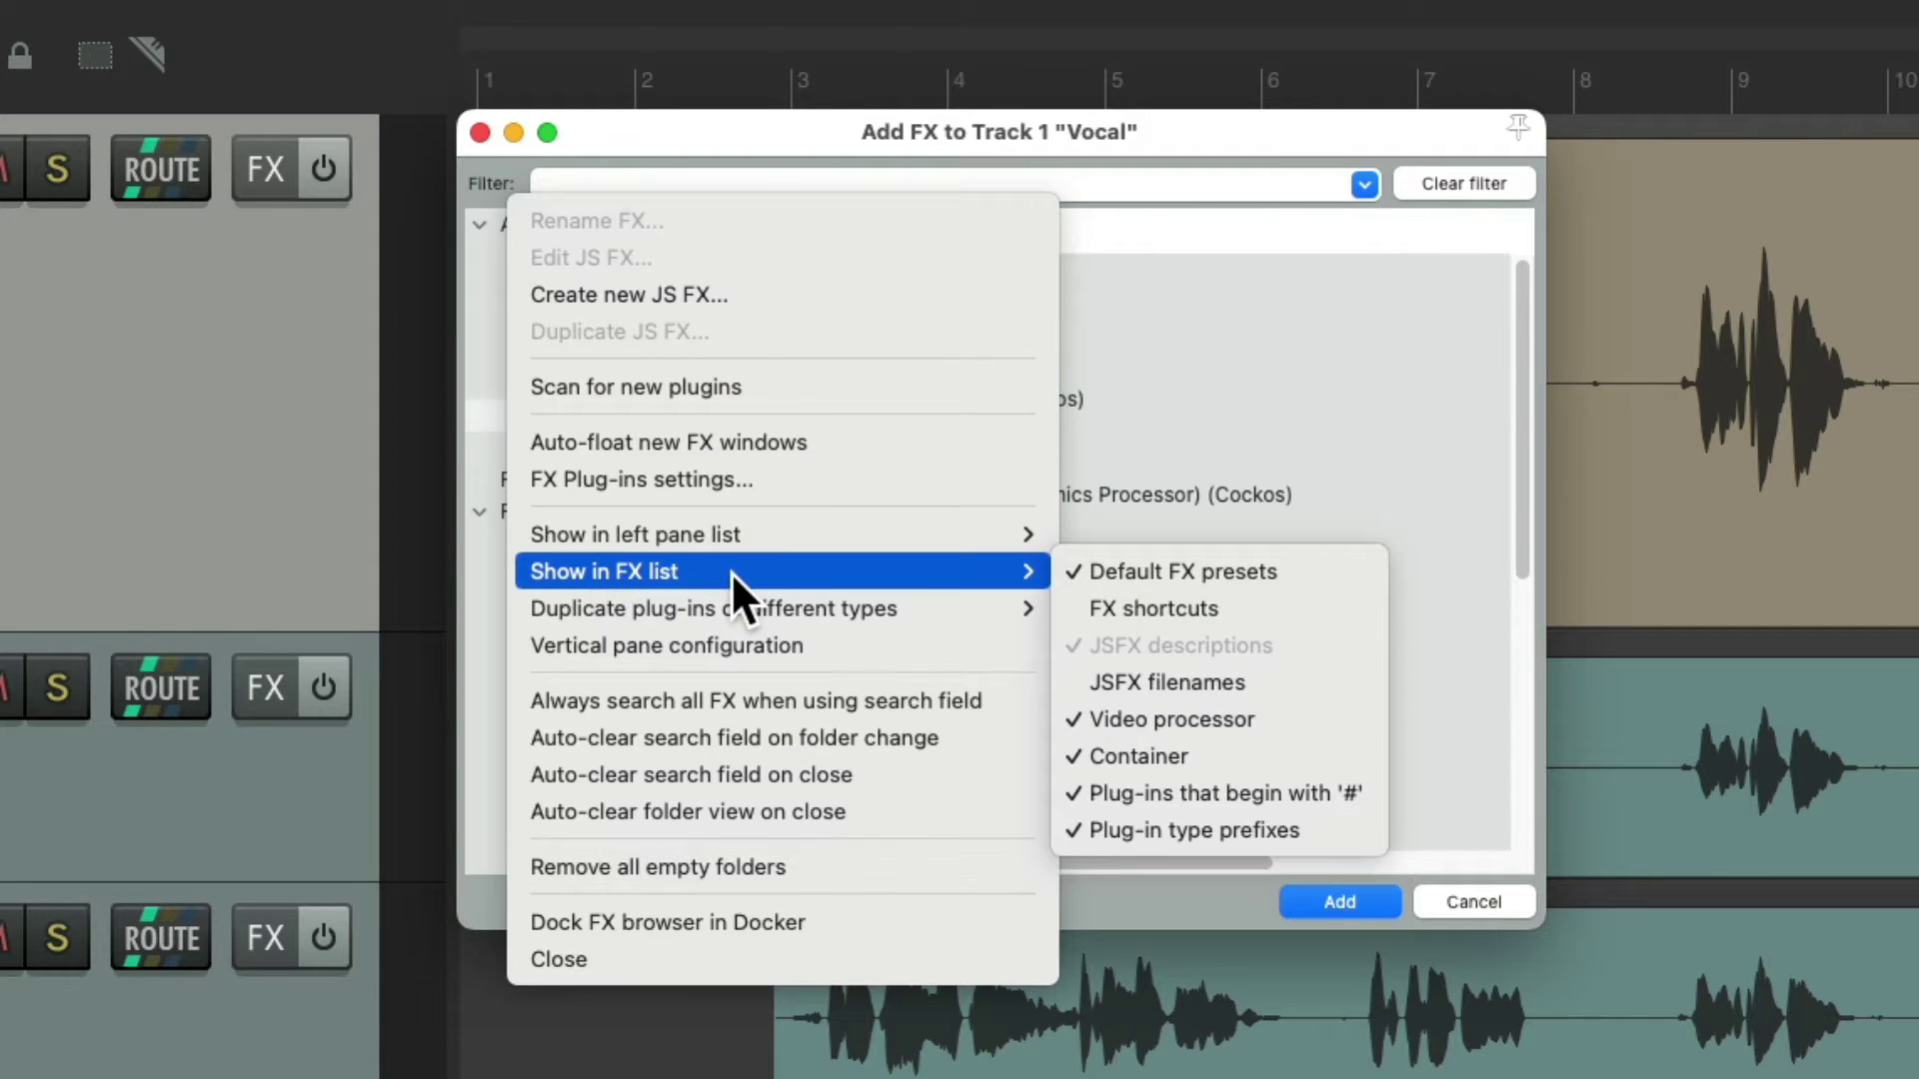
click(1252, 608)
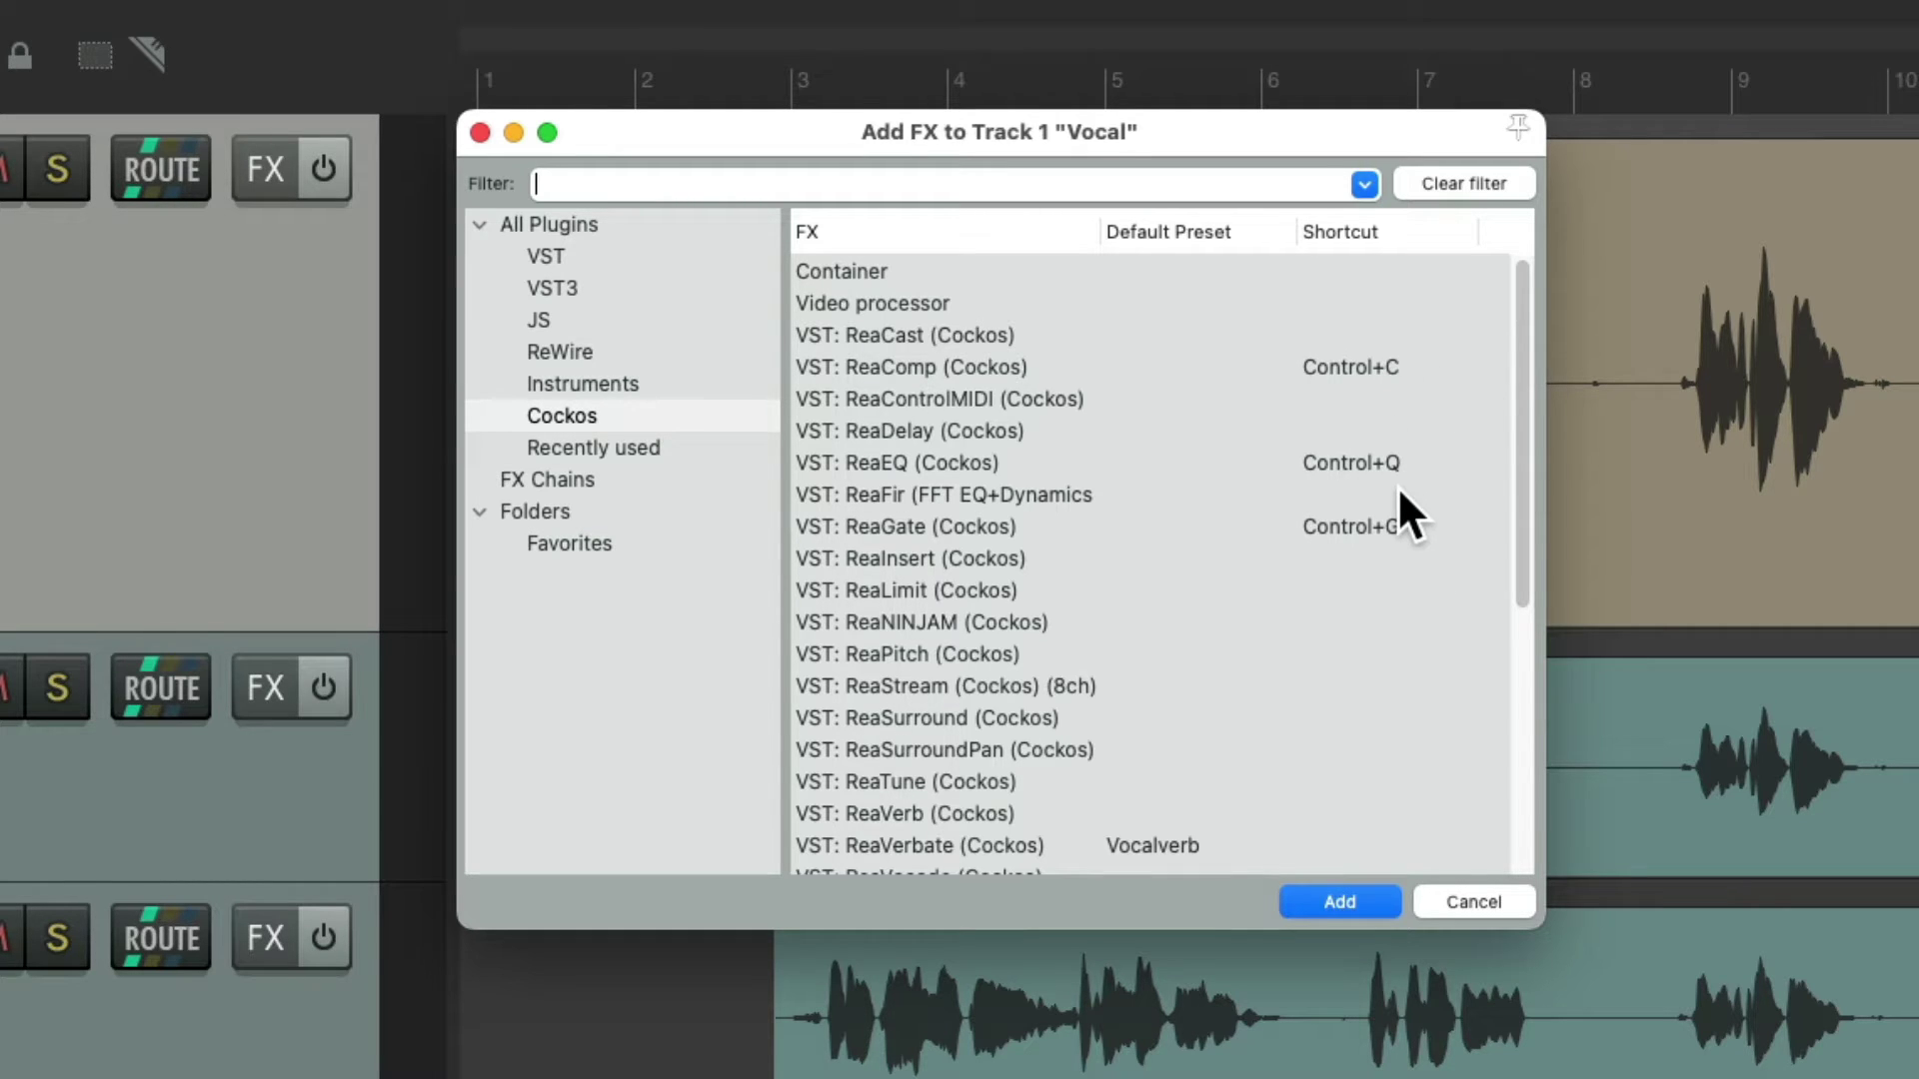
right_click(1367, 363)
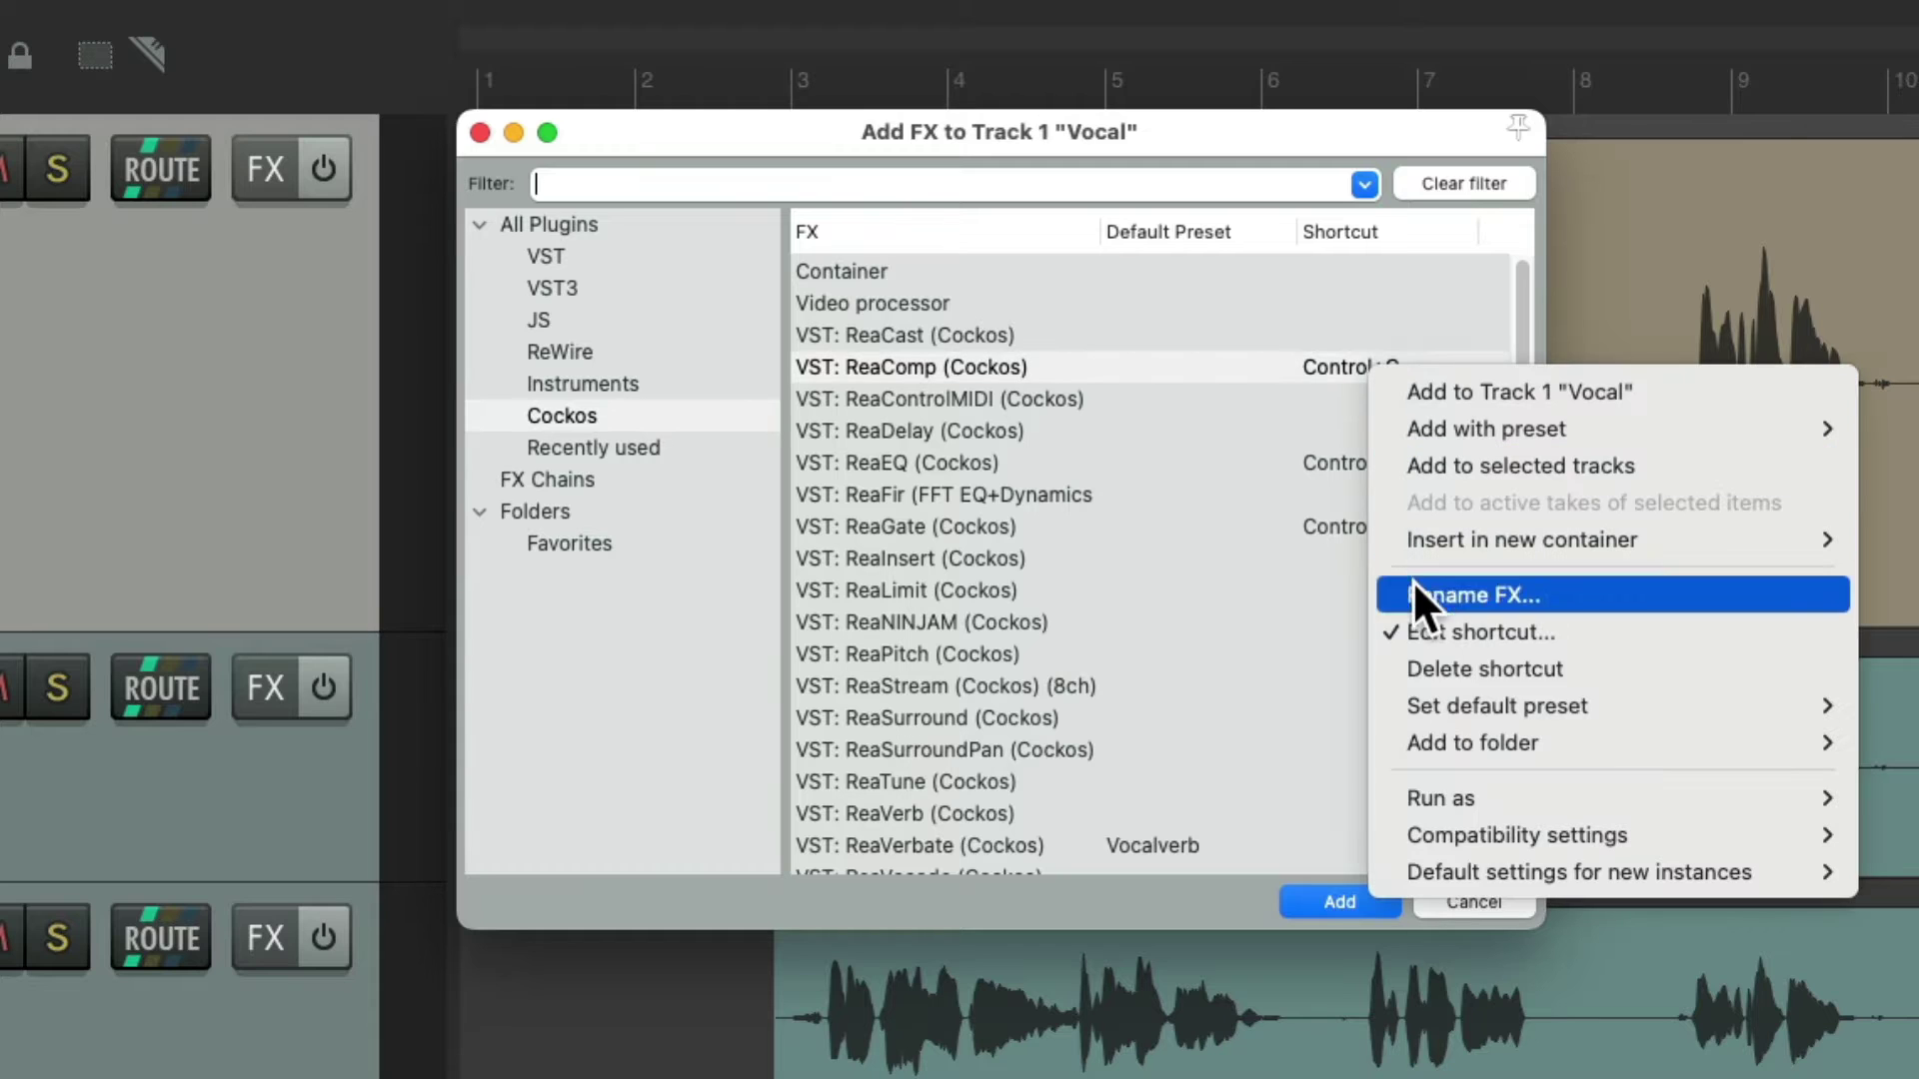
click(1496, 634)
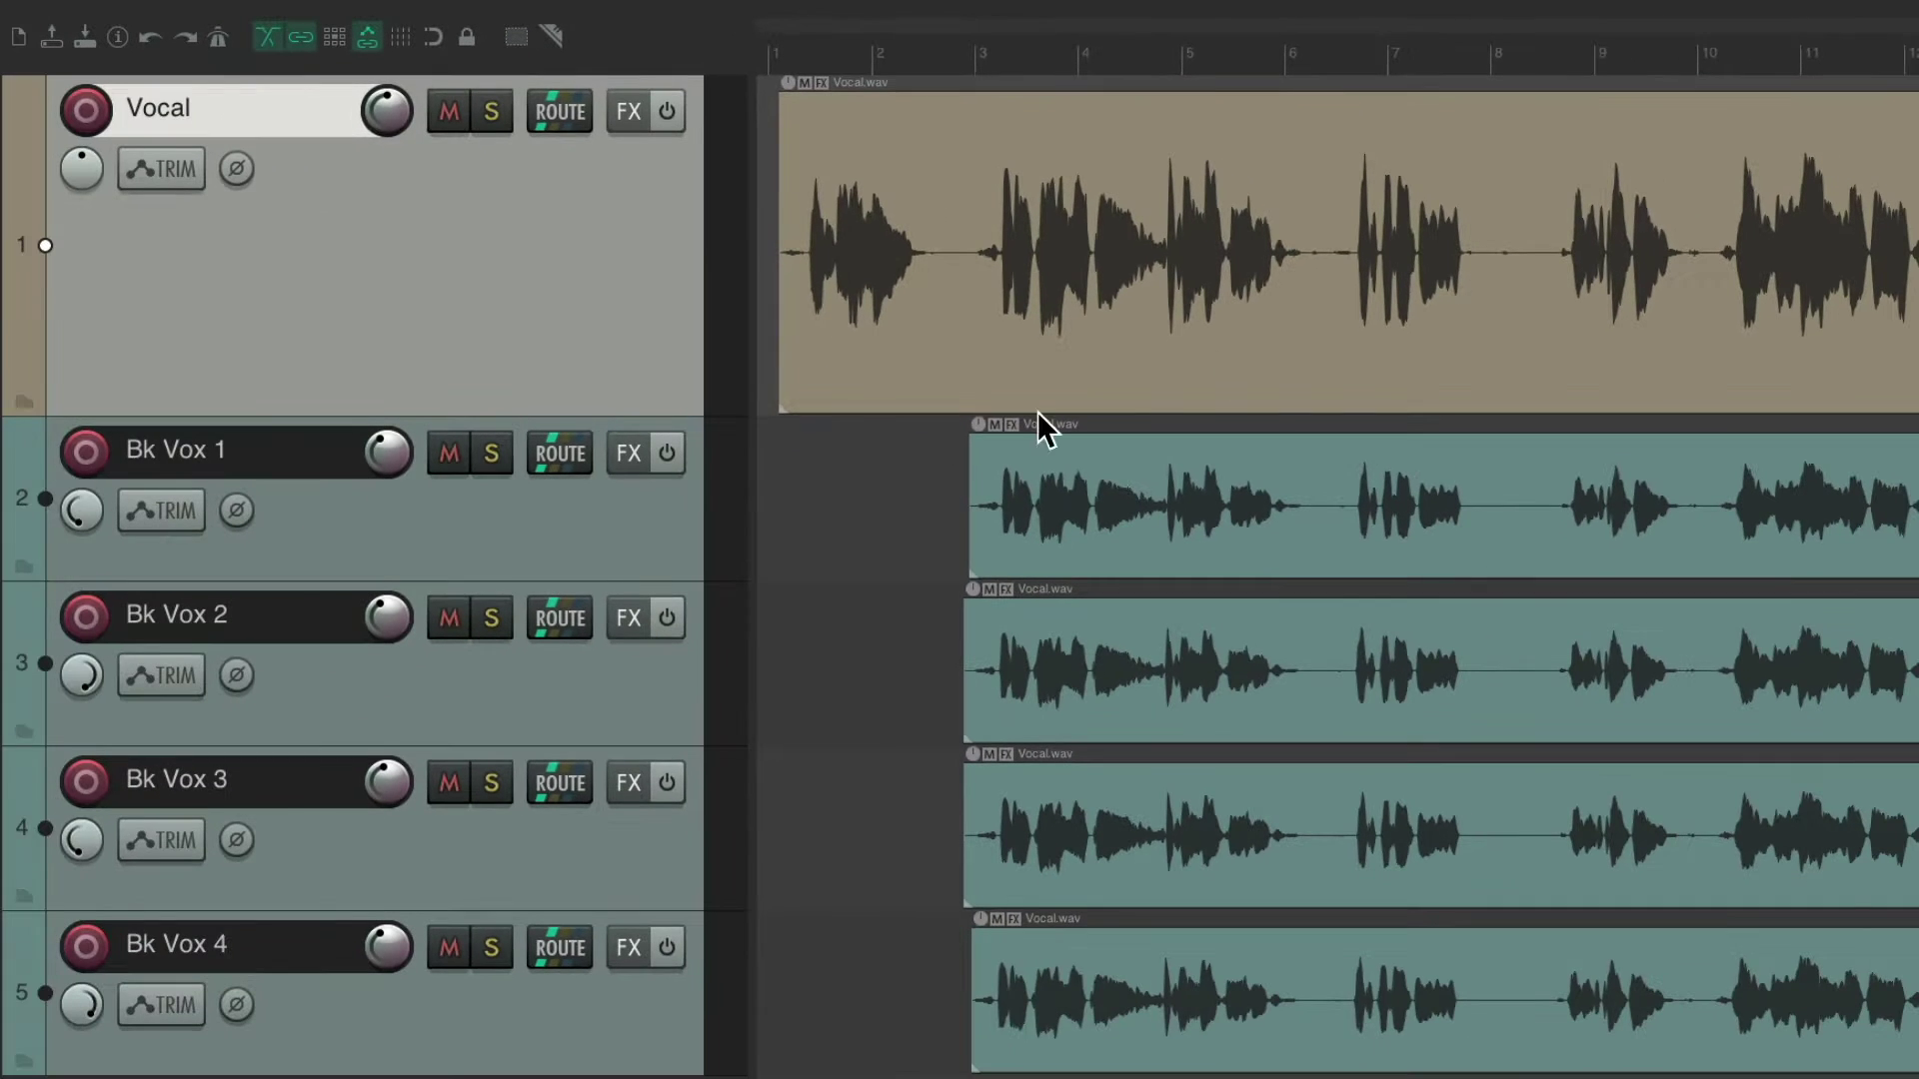
click(640, 532)
shift+click(649, 1024)
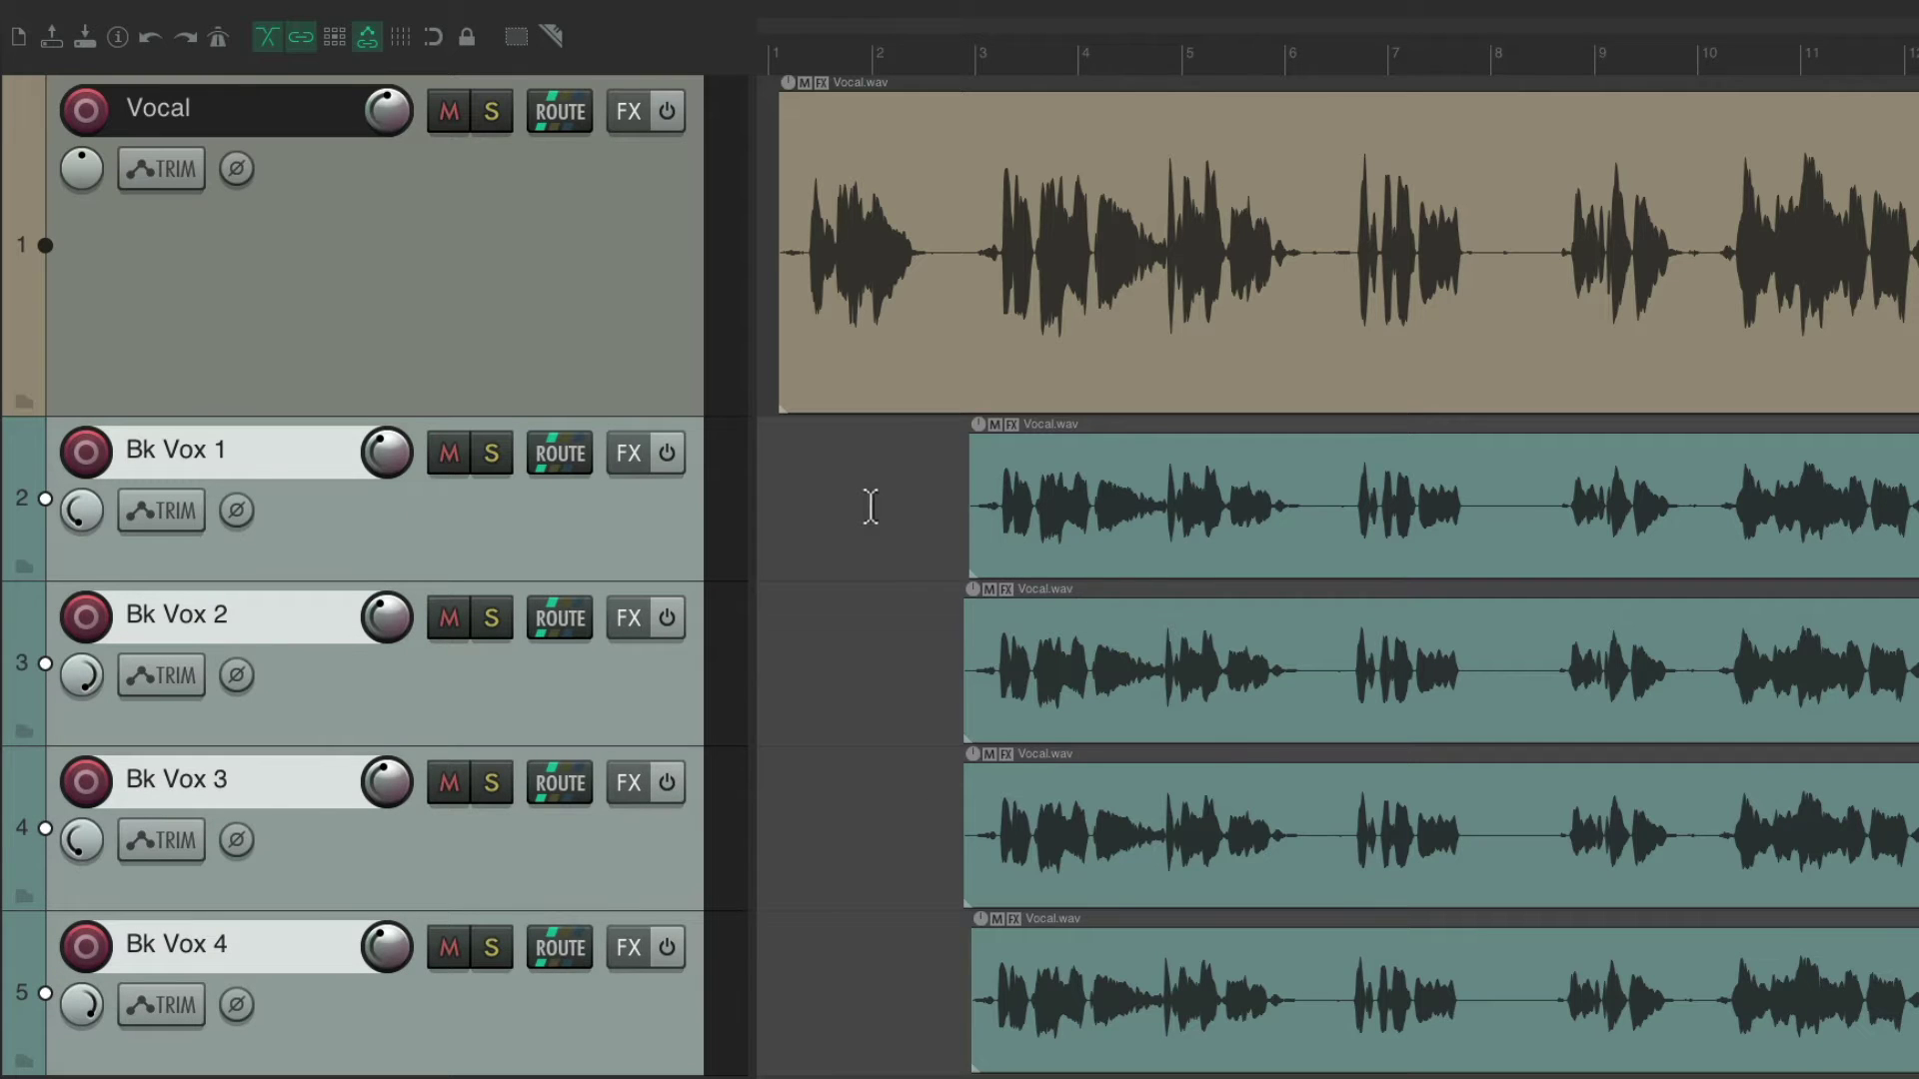
key(f)
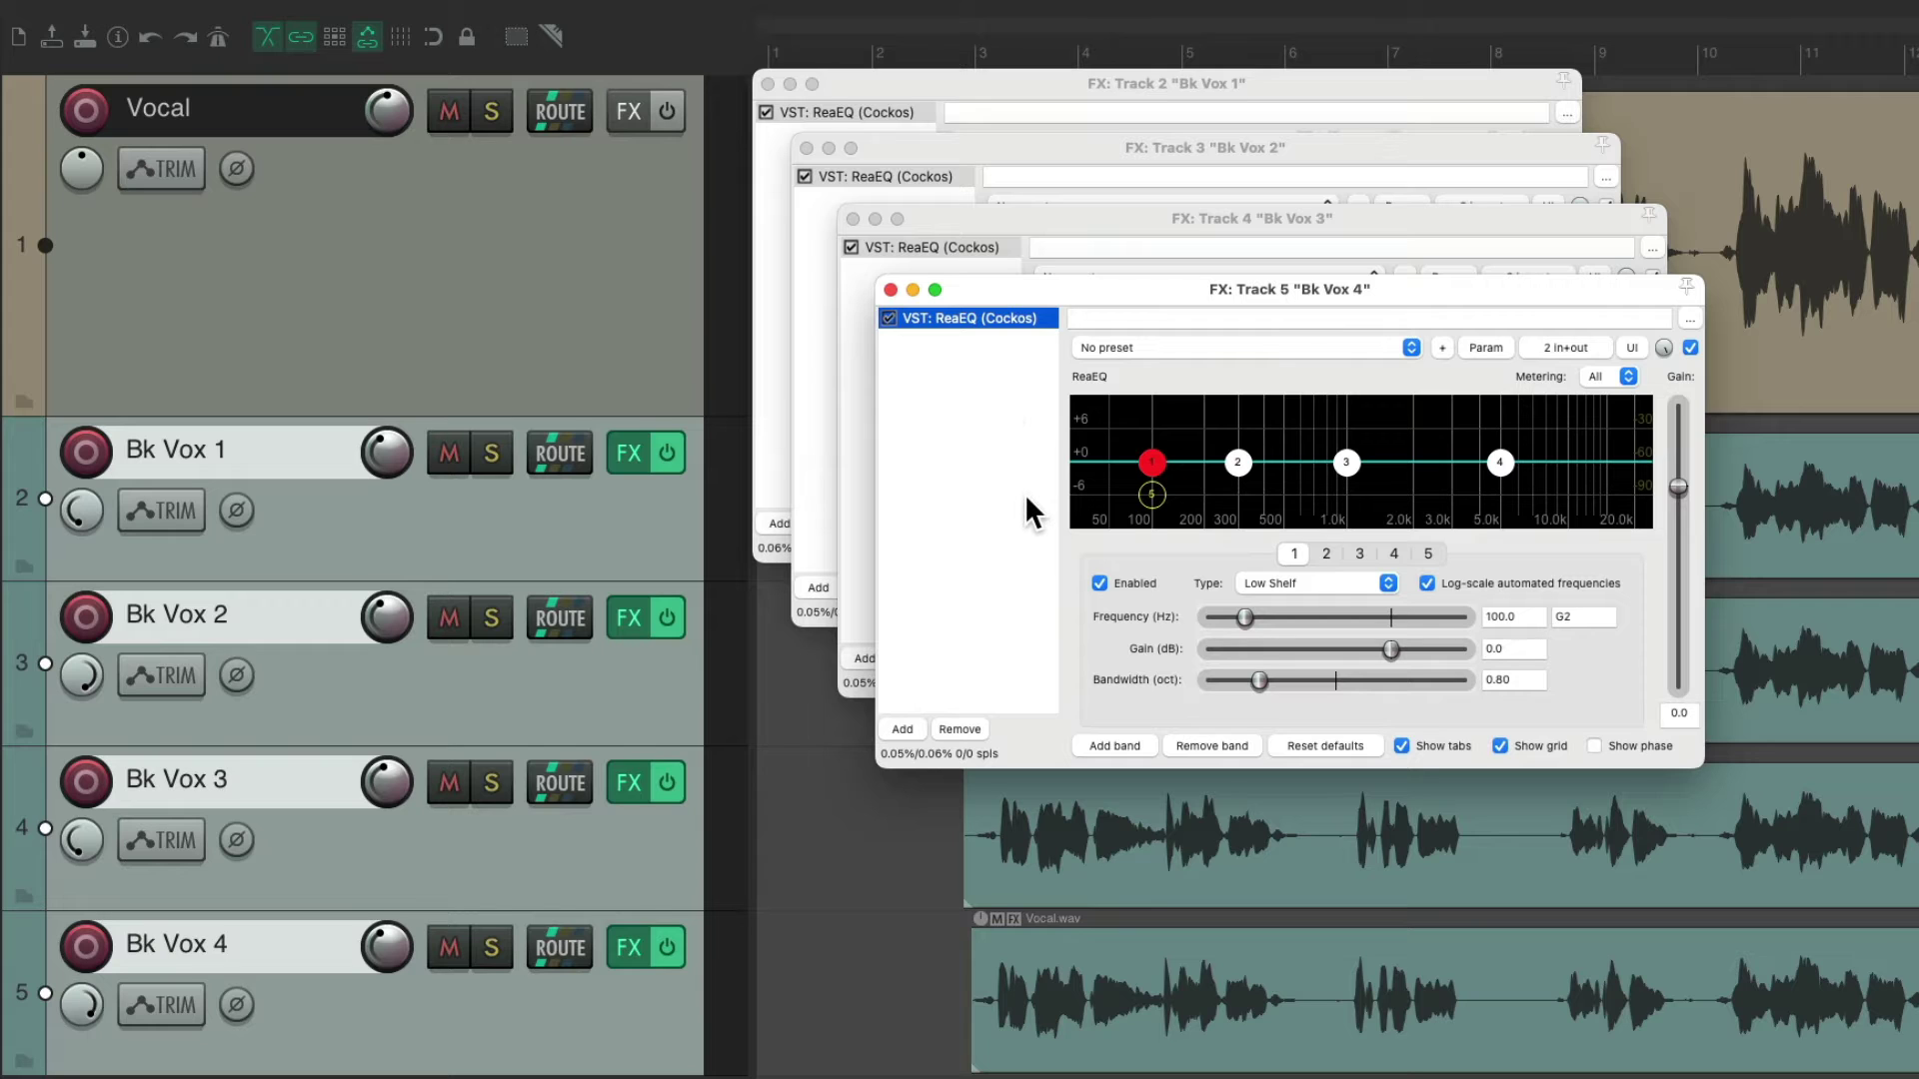
key(super+z)
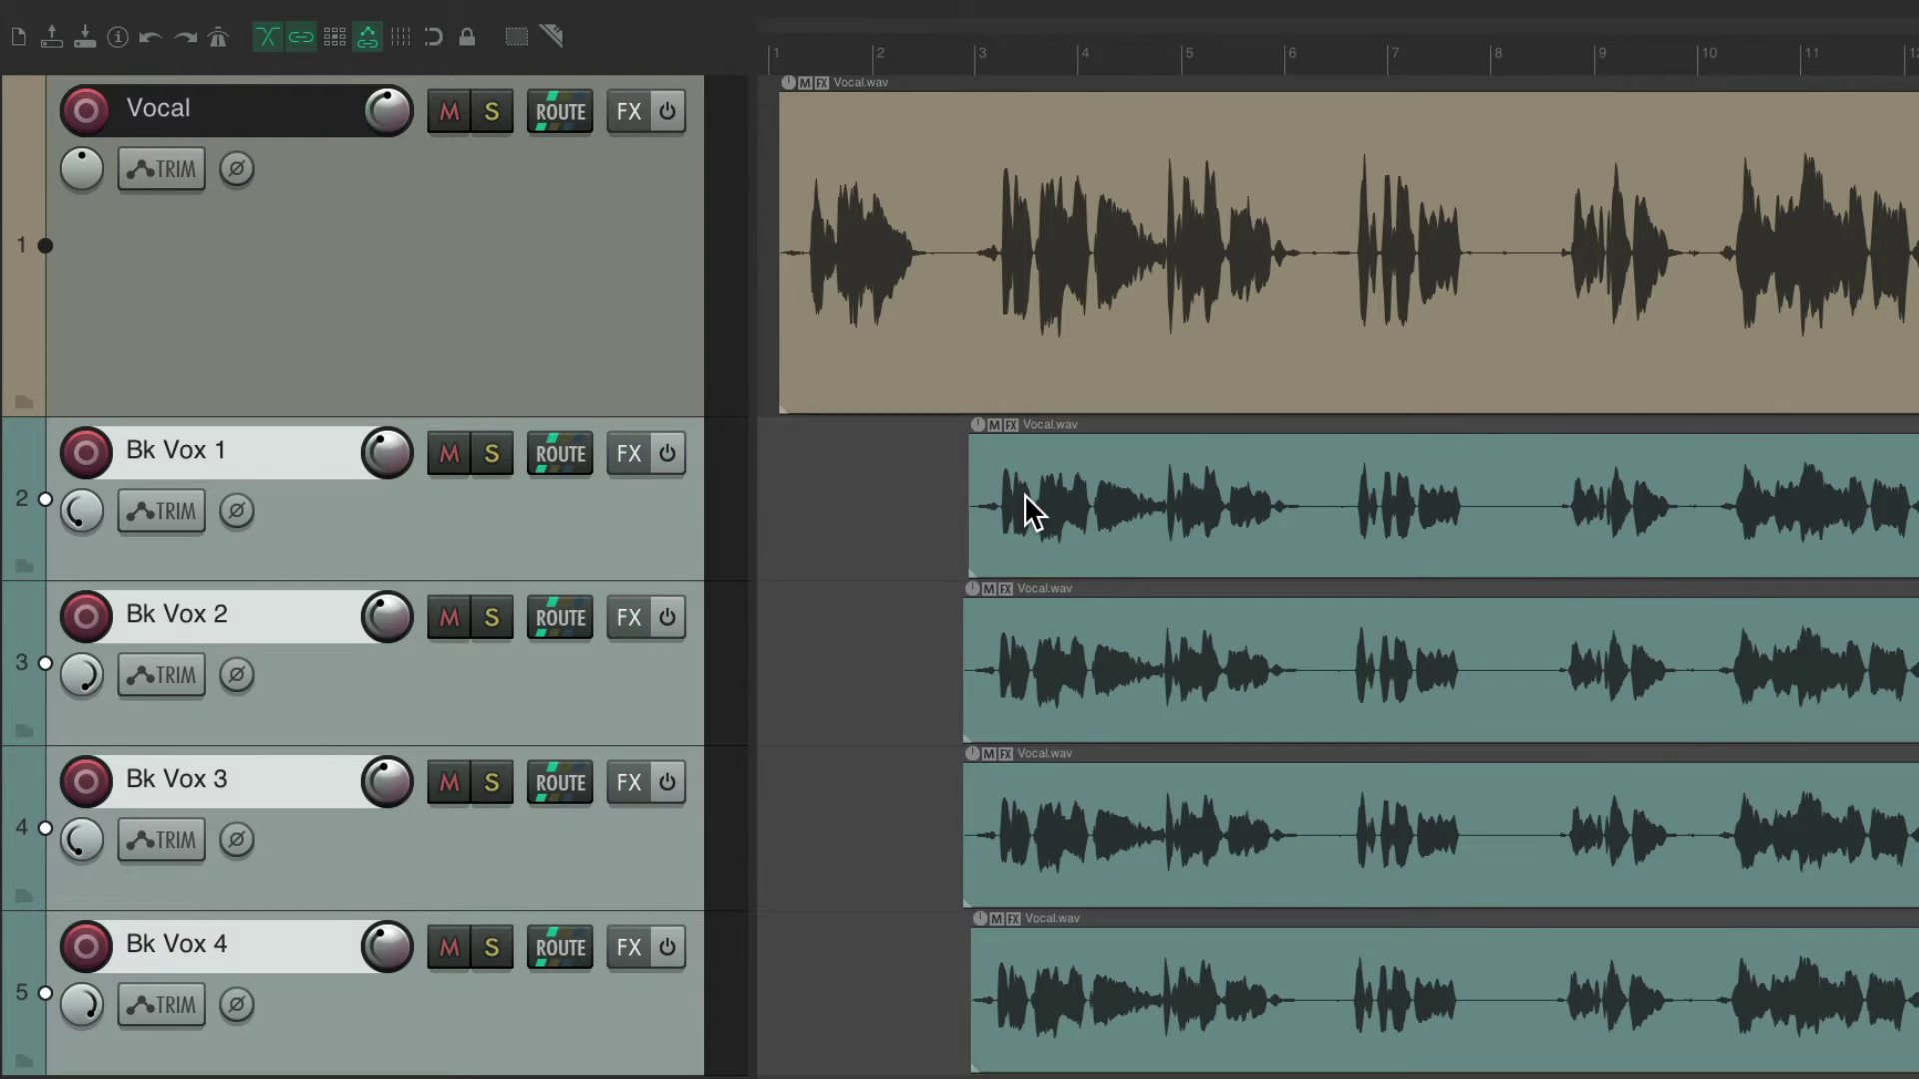
key(c)
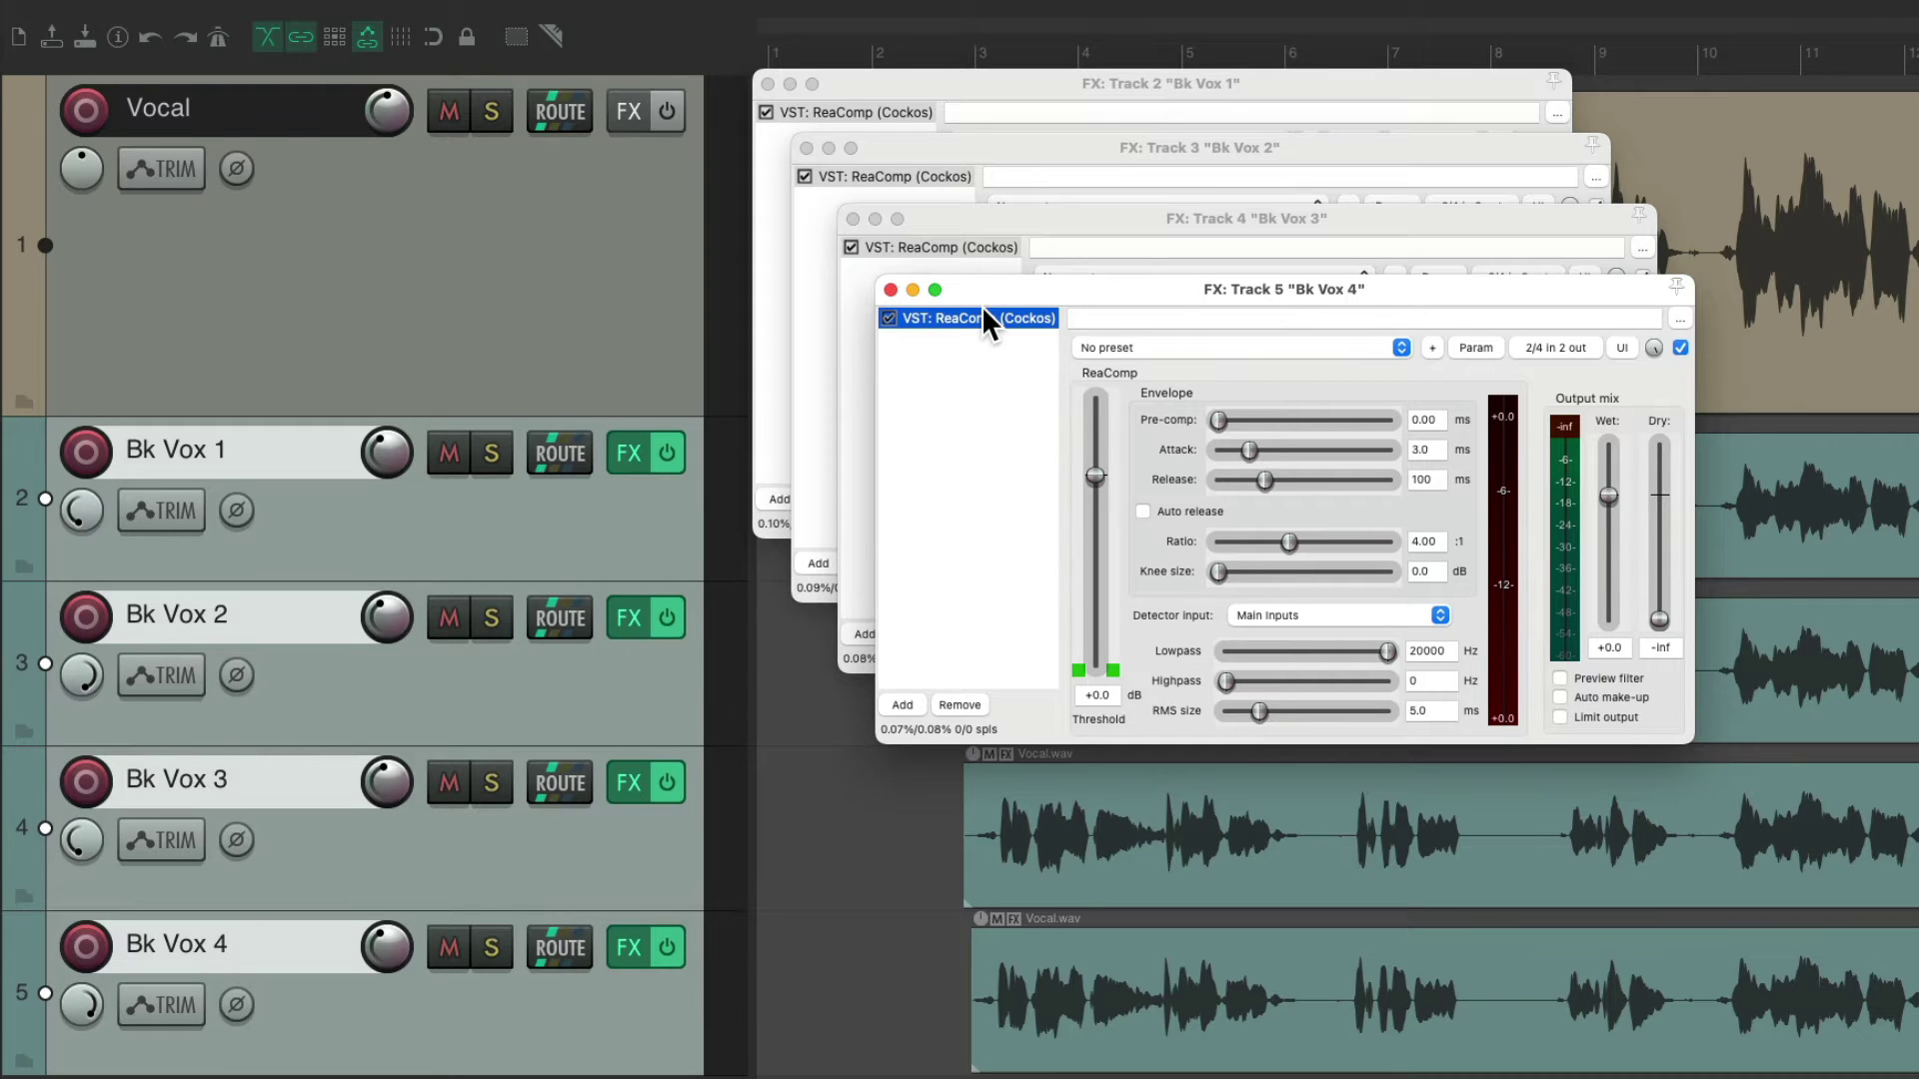
key(super+z)
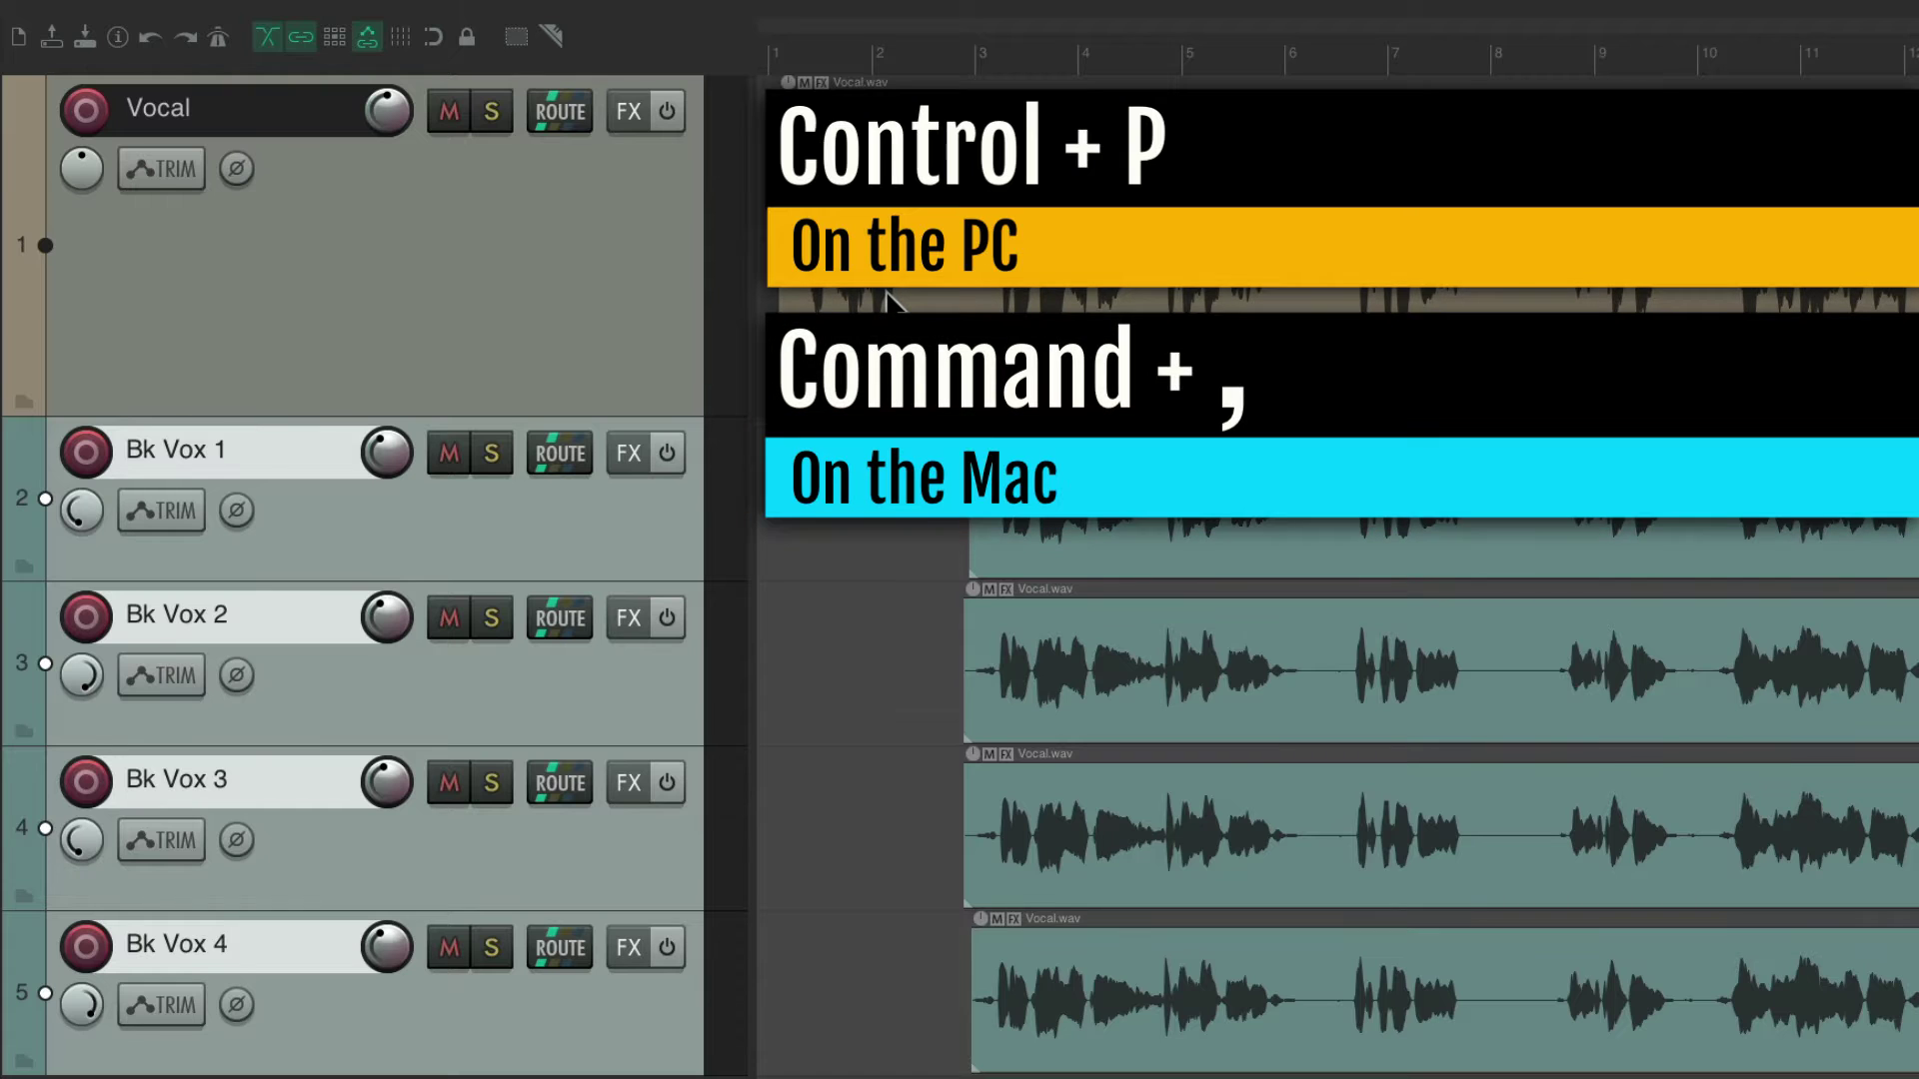
In Preferences > Plug-ins, uncheck Auto-open FX windows after quick-add.
key(super+comma)
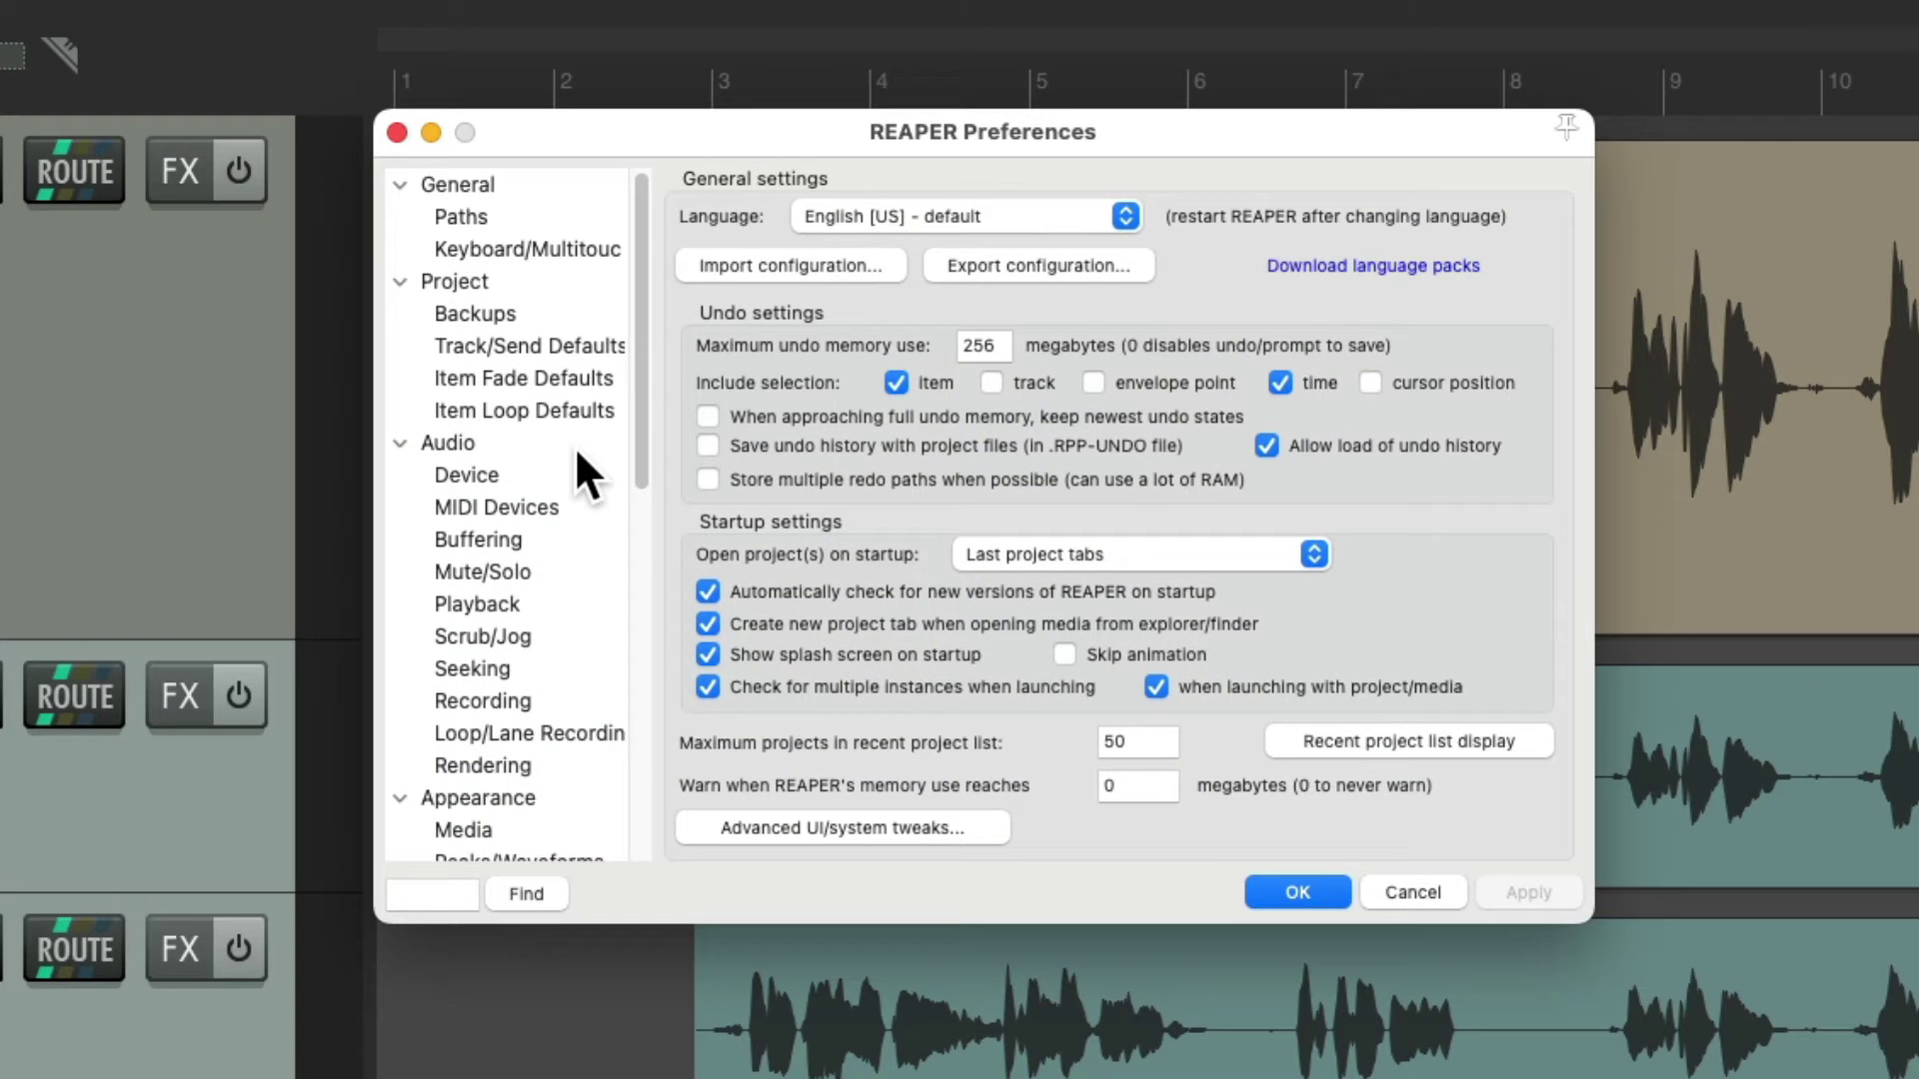
scroll(554, 433, down, 10)
click(553, 589)
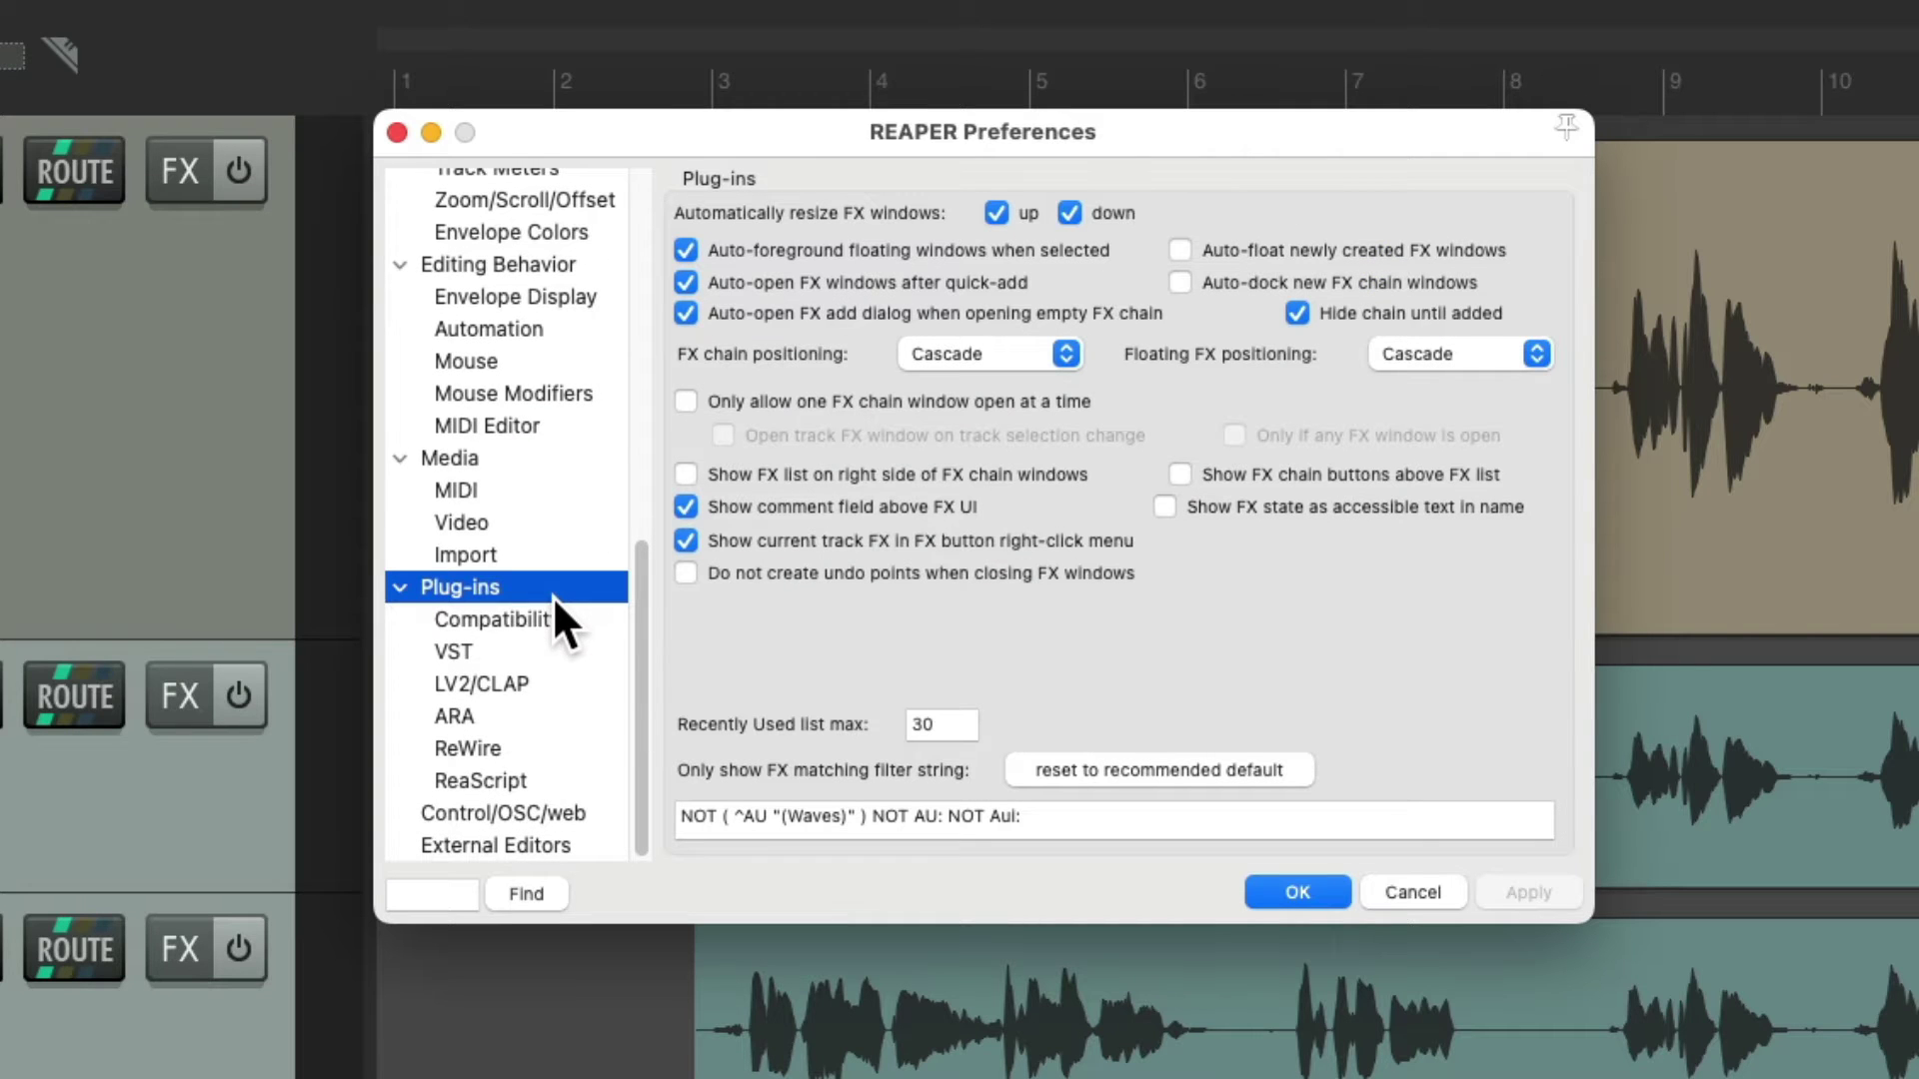
click(687, 281)
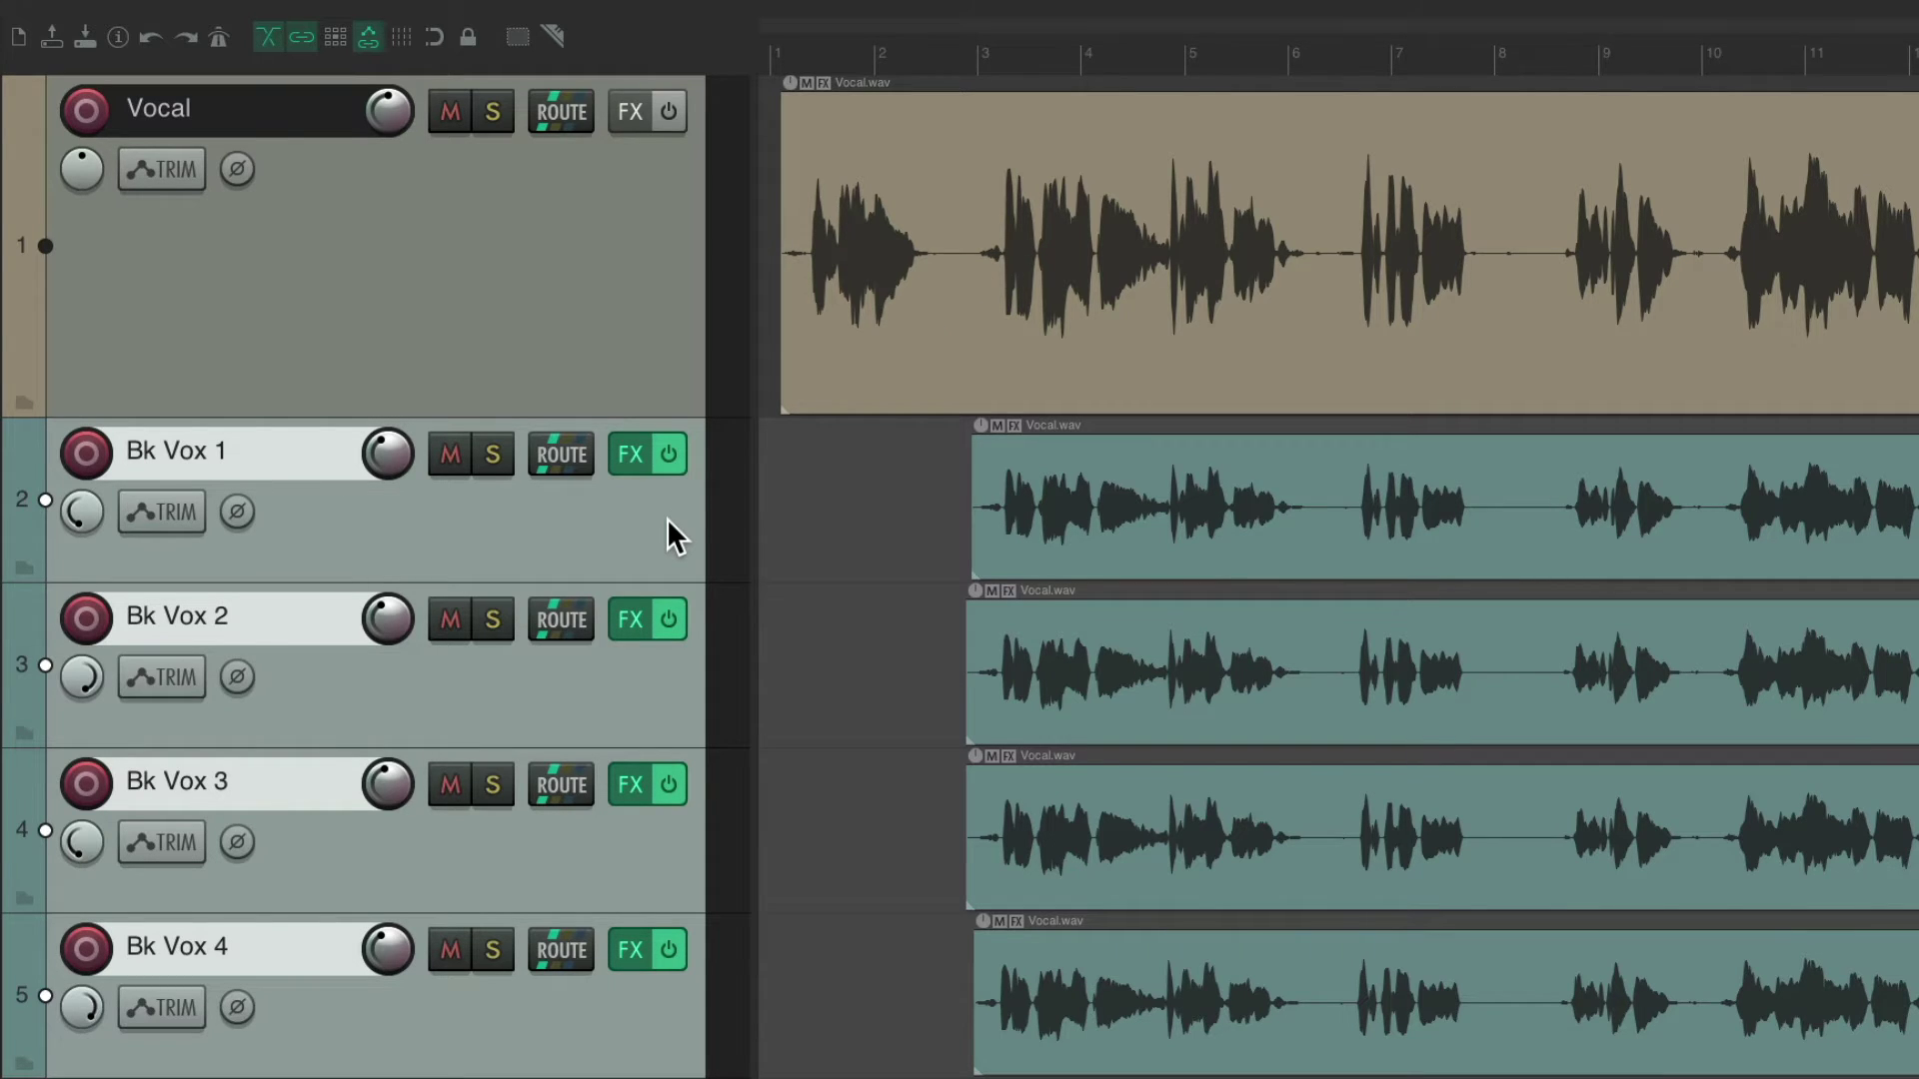
Verify that Bk Vox 1's effects chain now contains ReaGate.
click(639, 465)
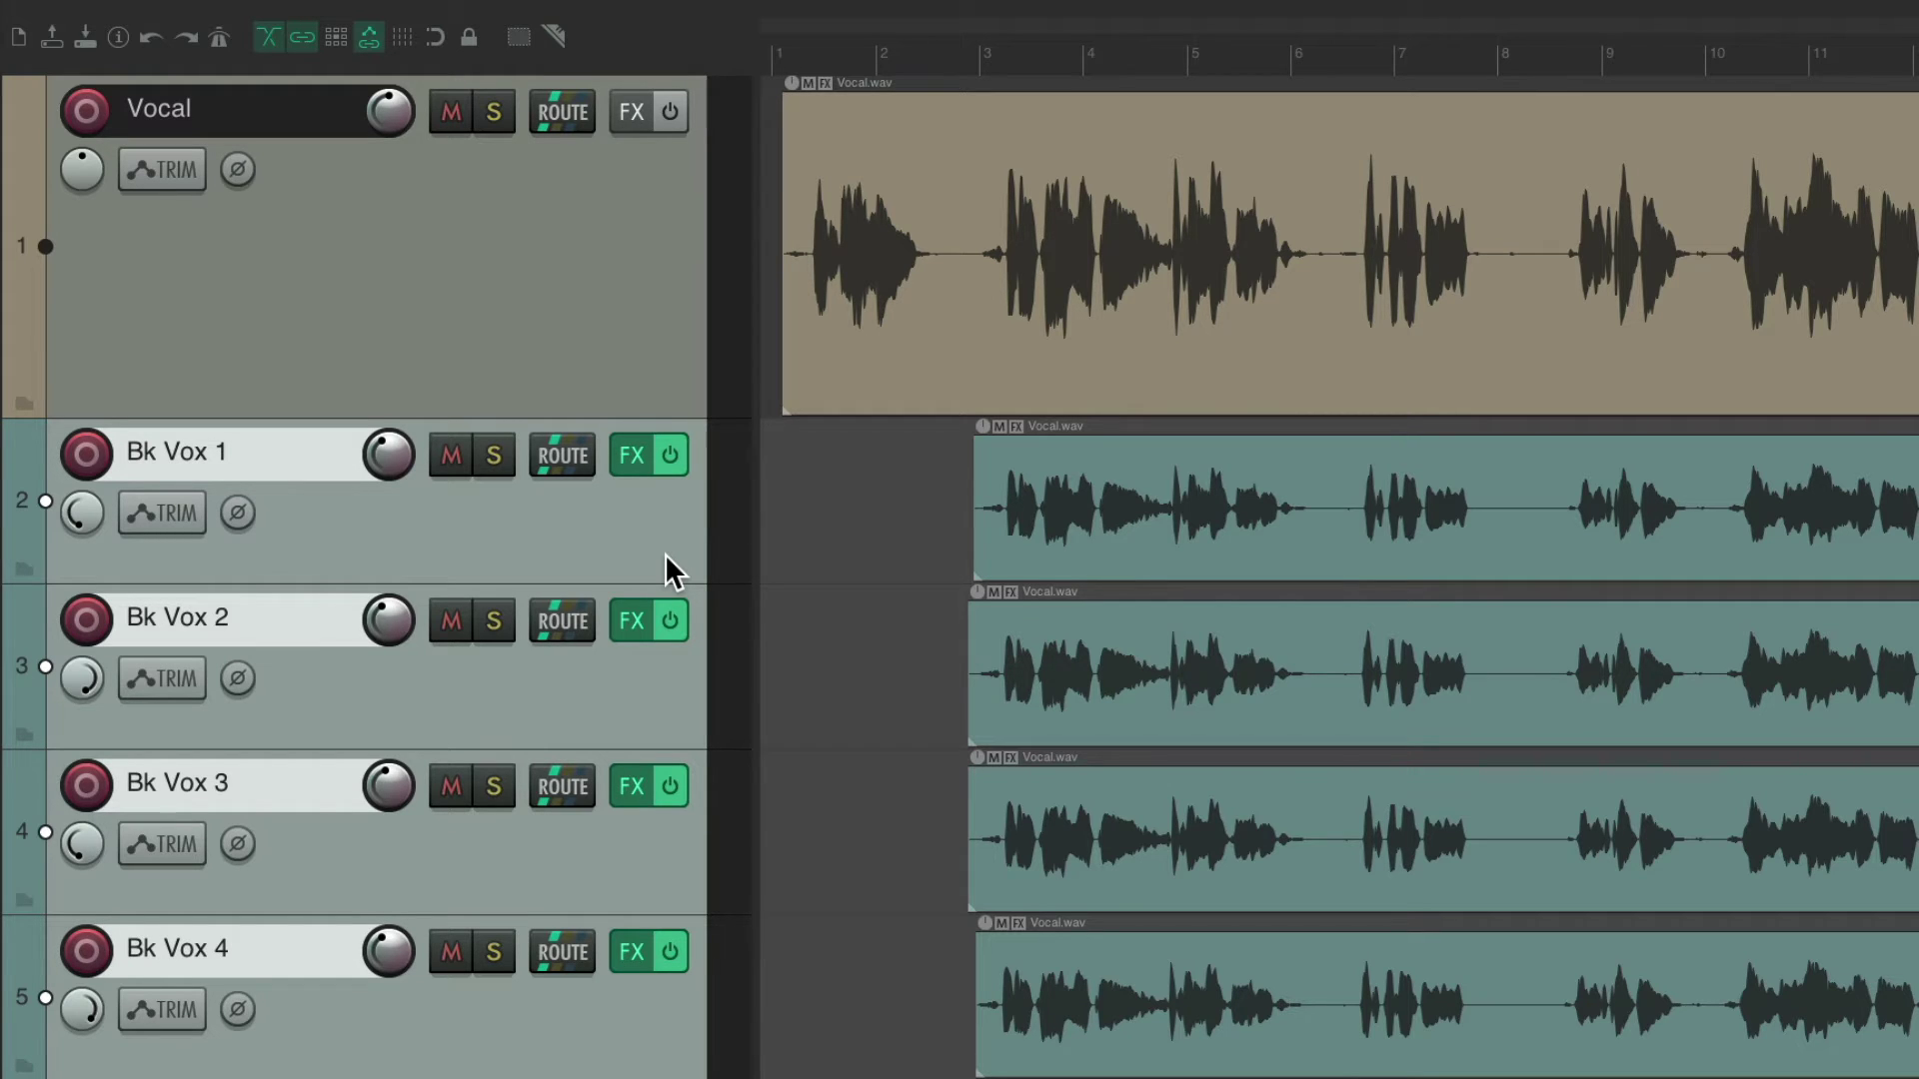
click(636, 457)
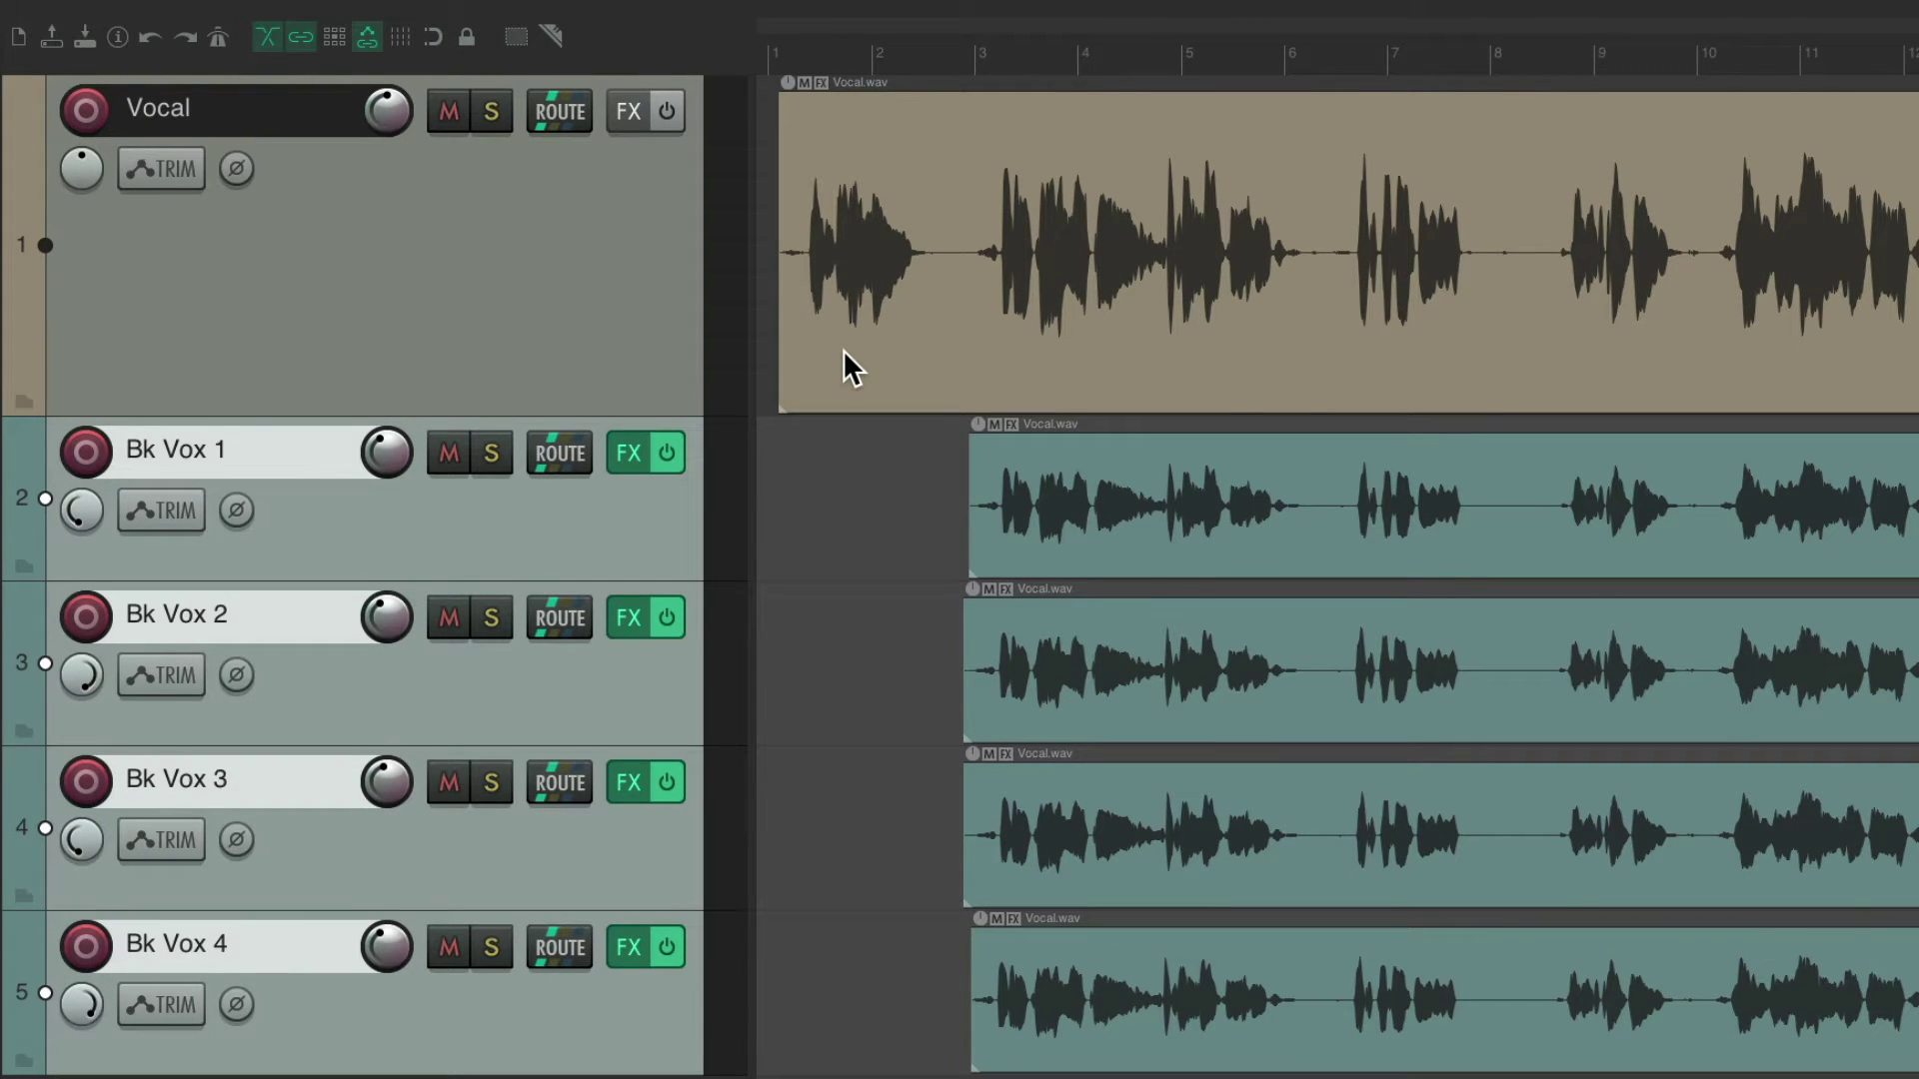
key(super+m)
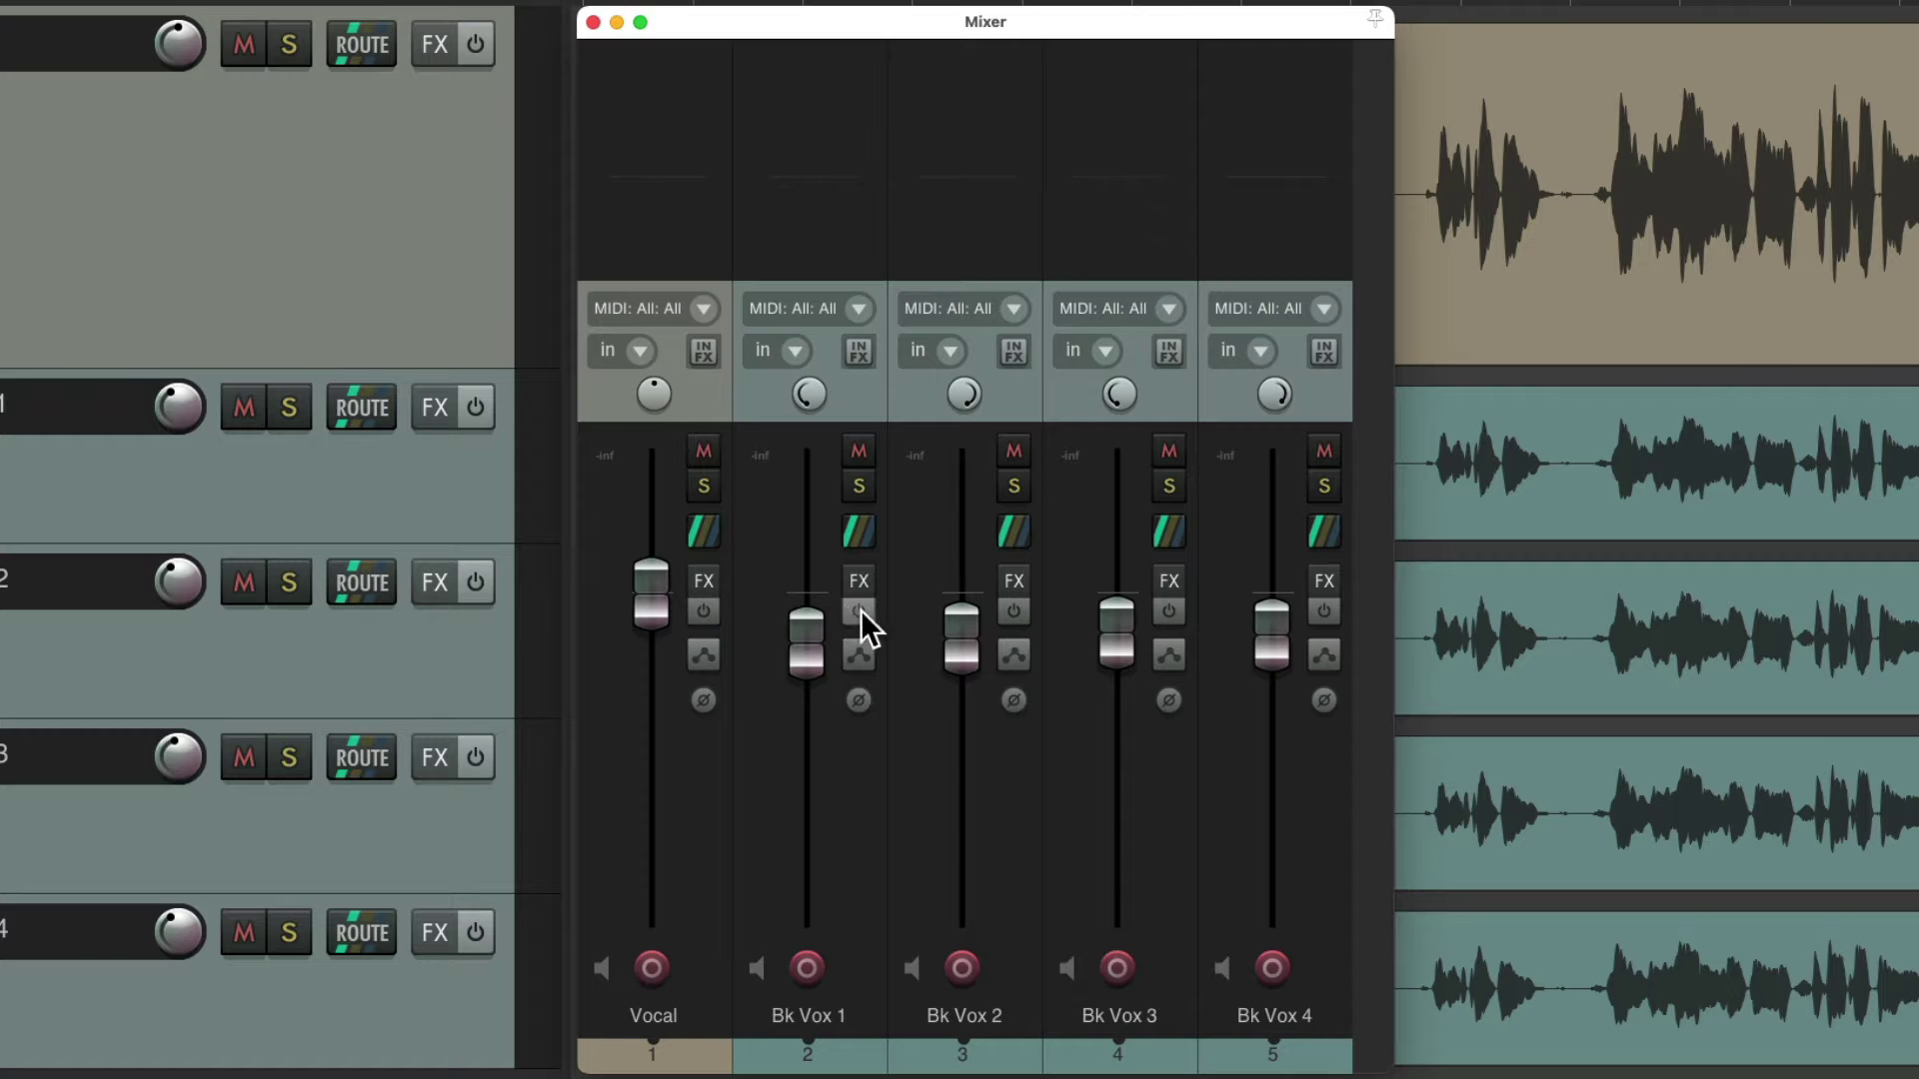
Select Bk Vox 1 through 4 in the mixer and re-check Auto-open FX windows after quick-add.
click(844, 1051)
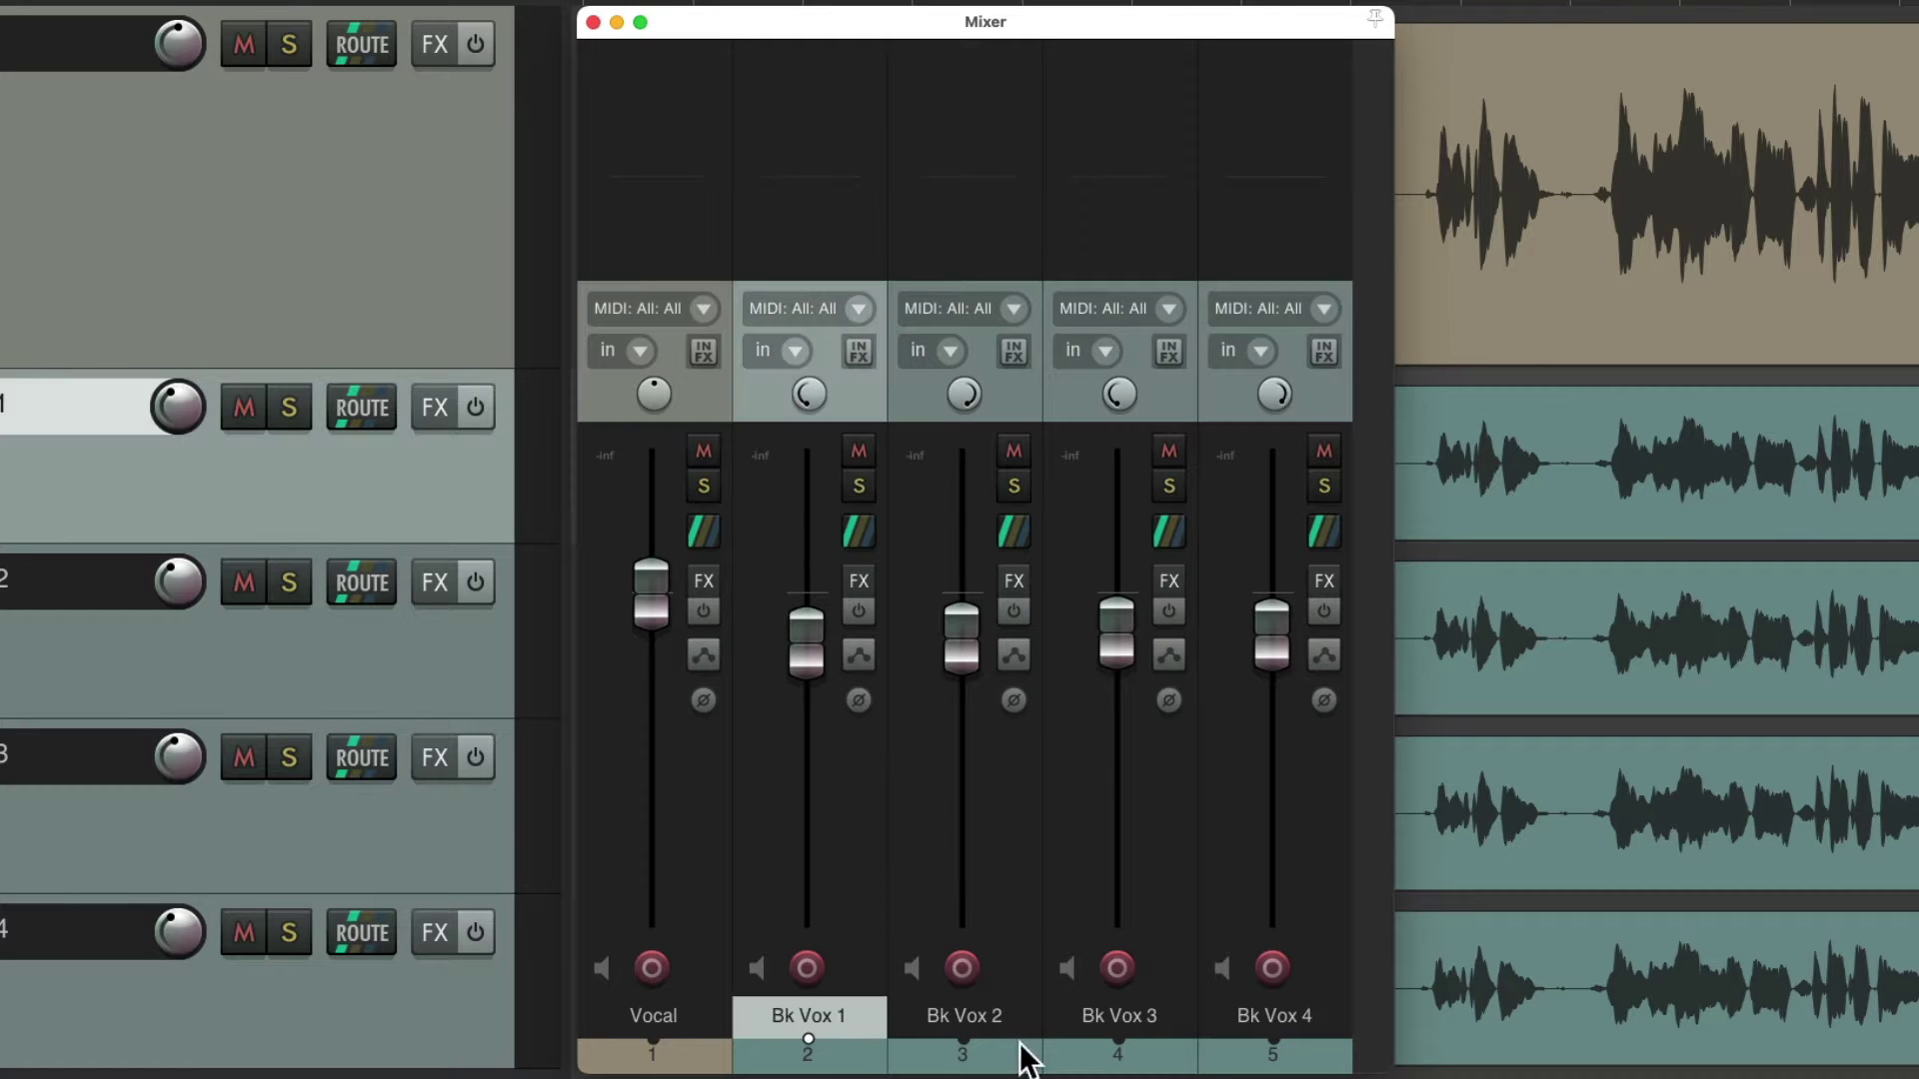
shift+click(1244, 1059)
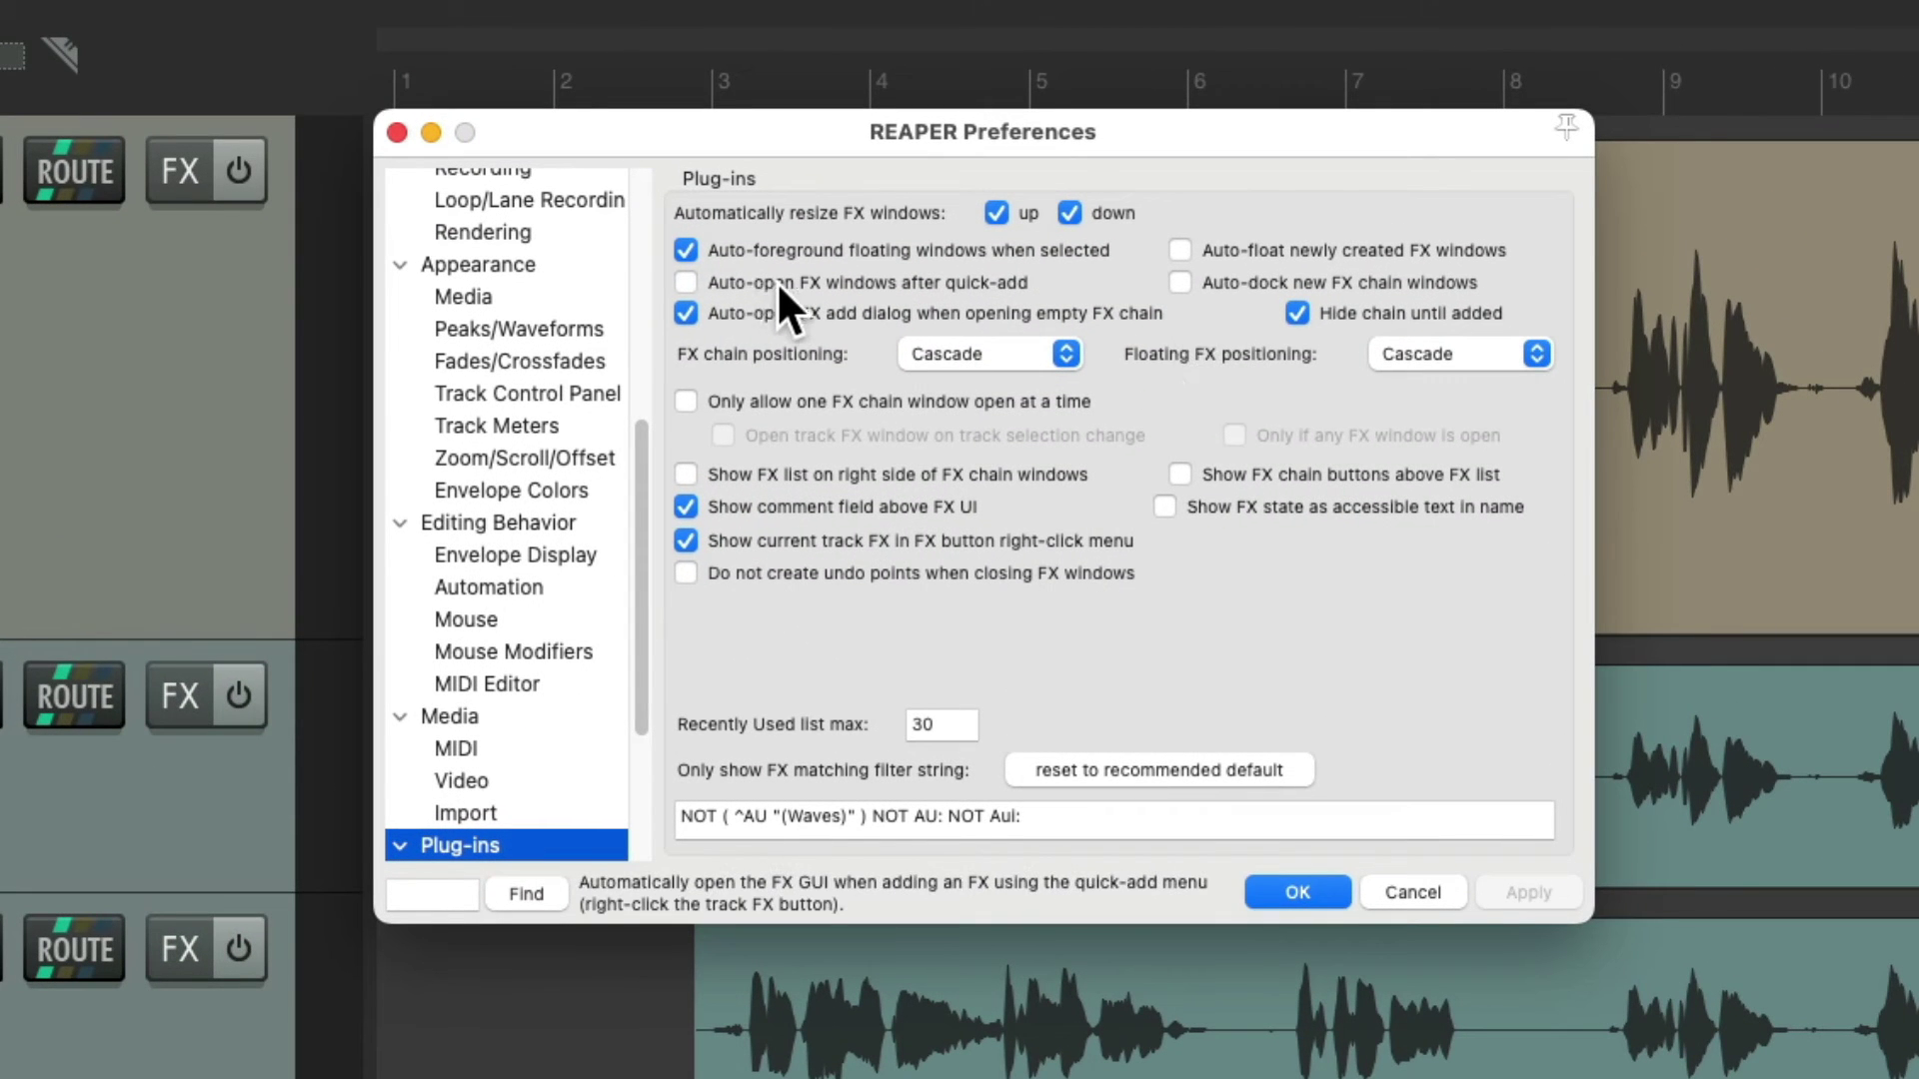
click(686, 282)
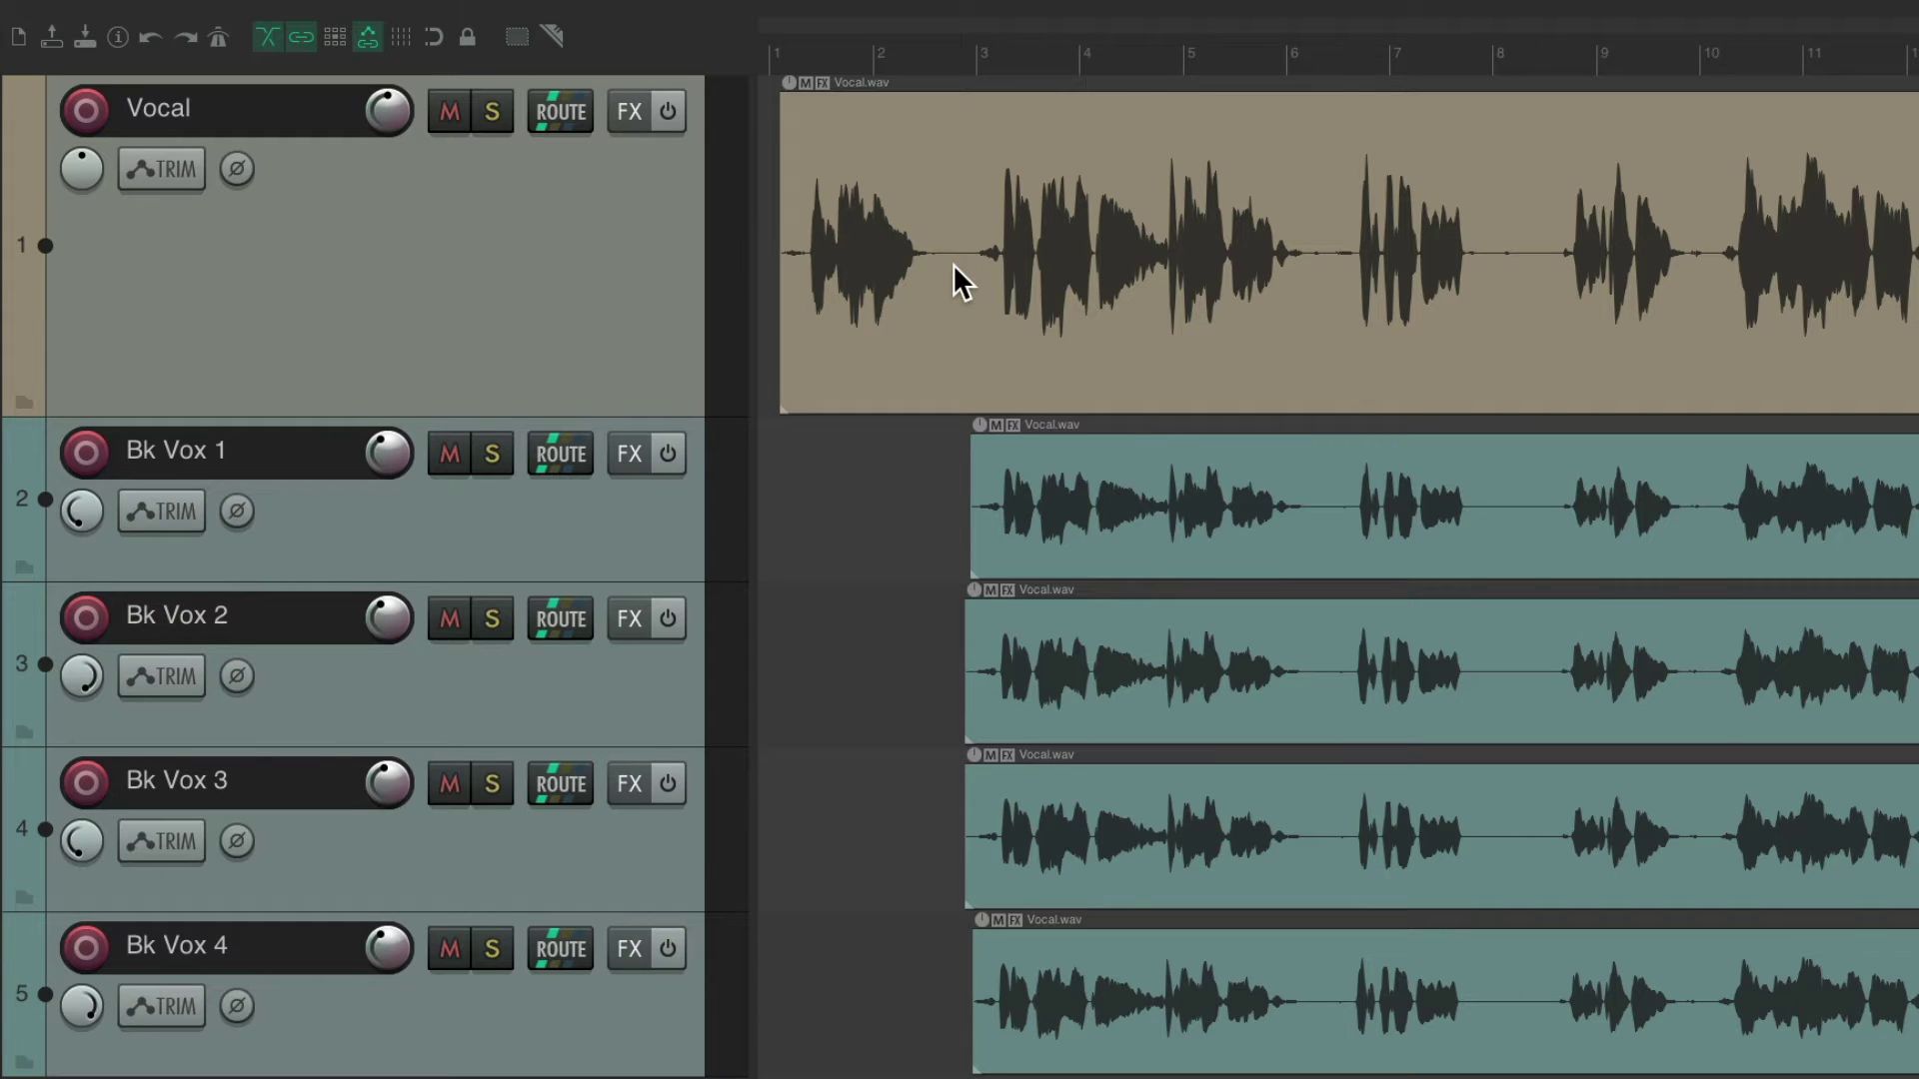
key(s)
key(s)
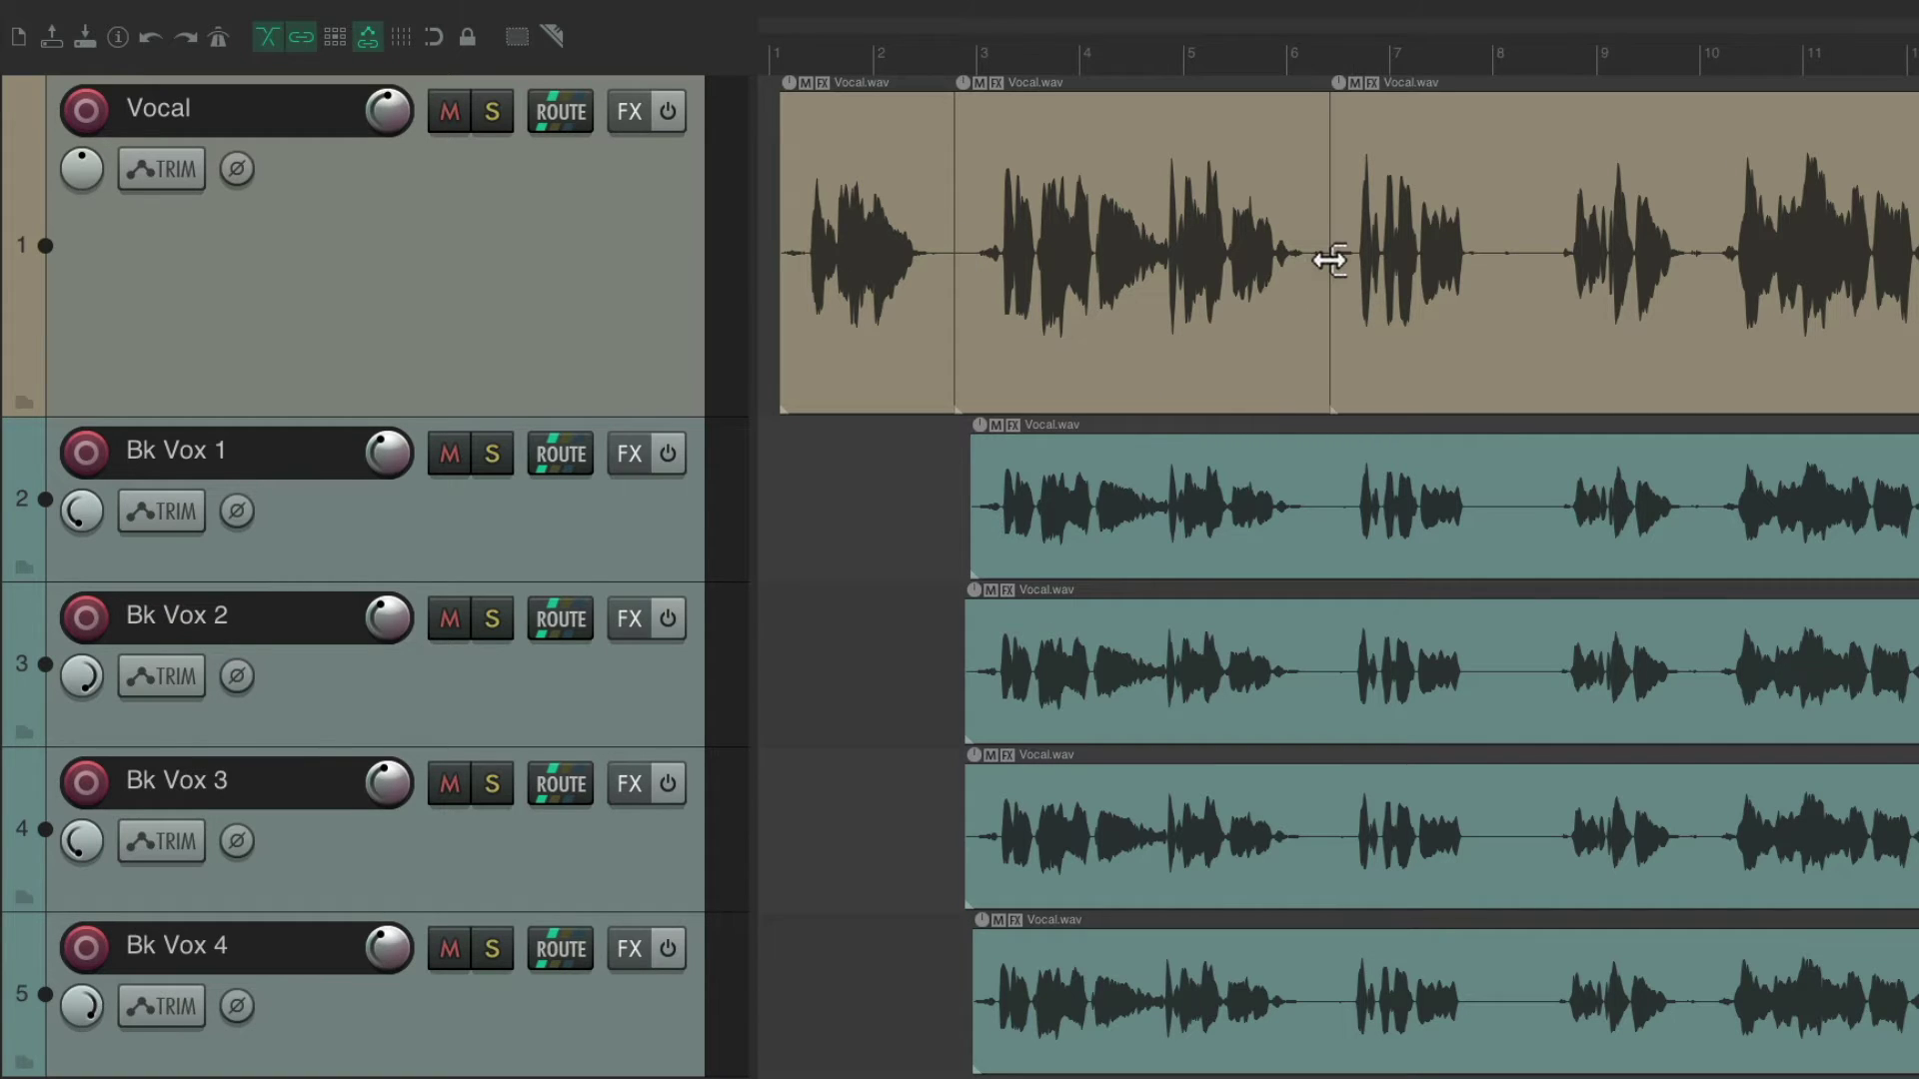
click(1091, 136)
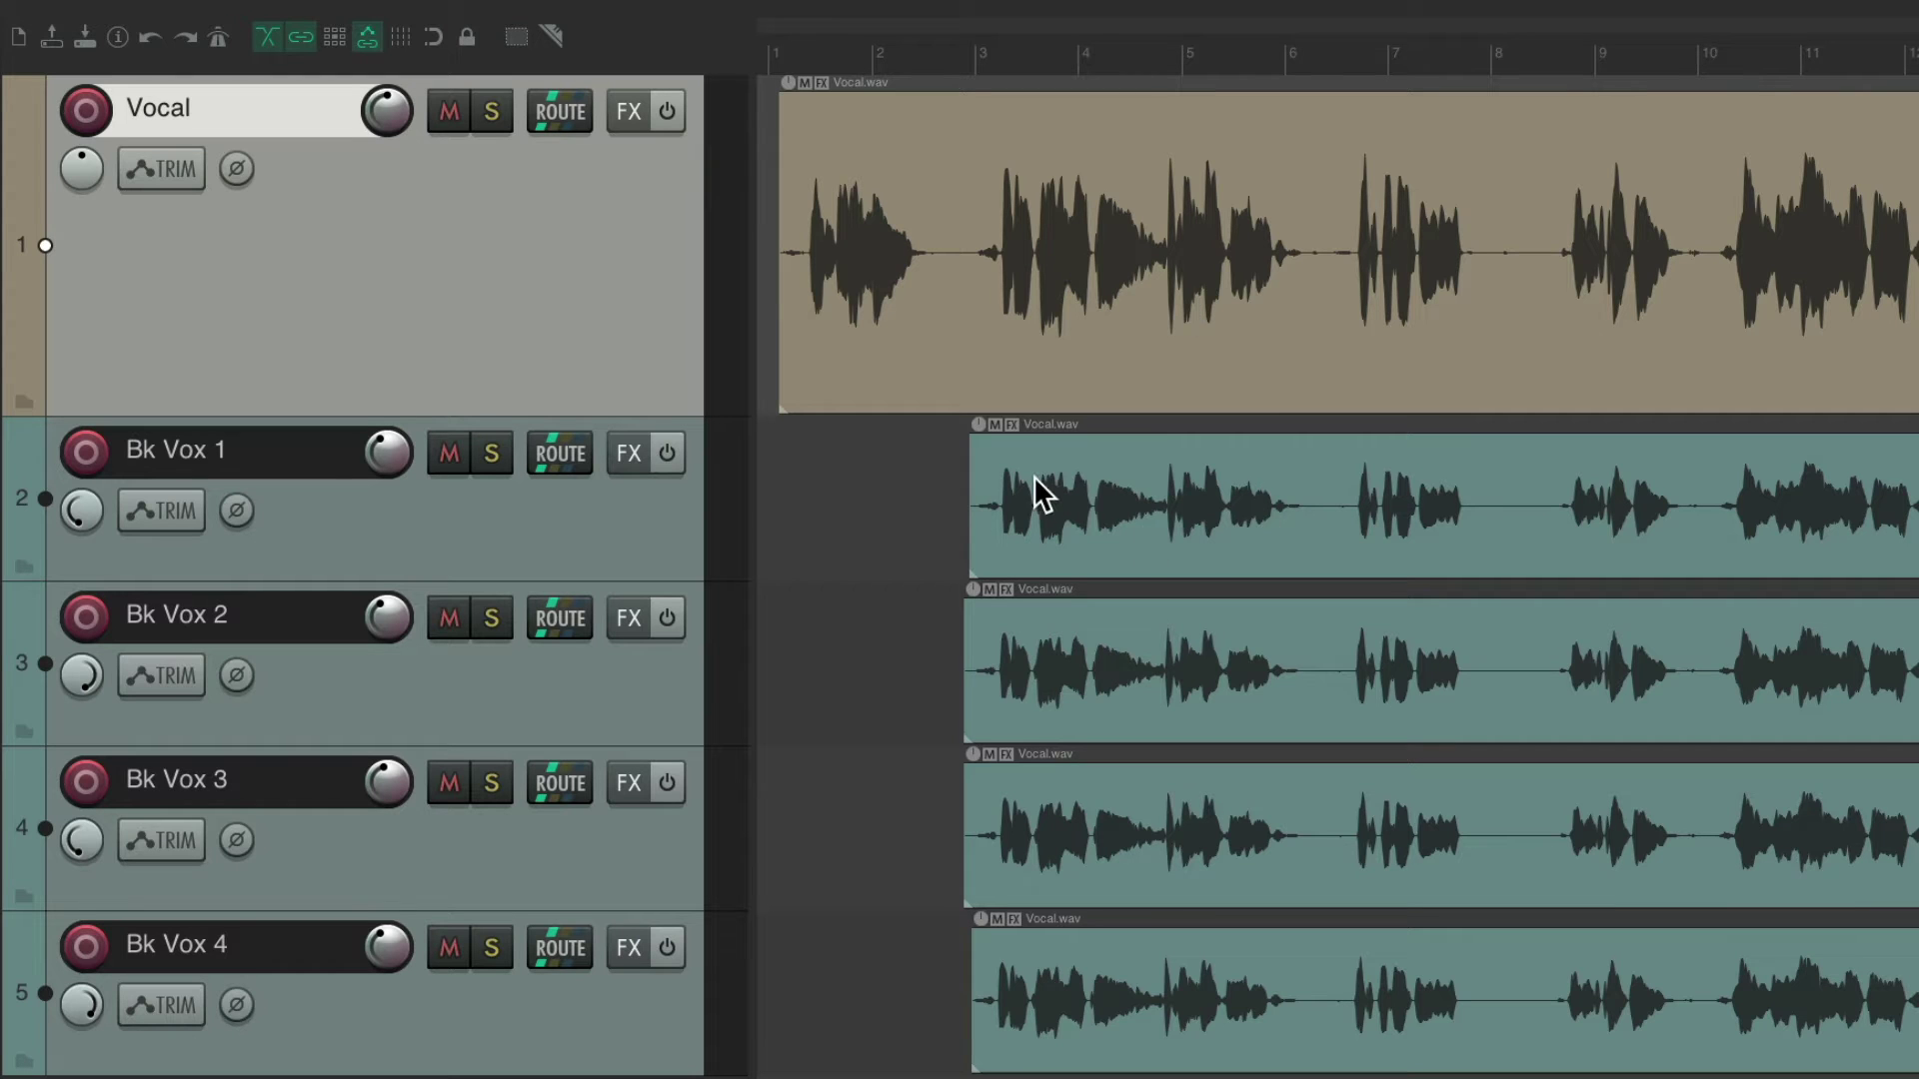
drag(1033, 476, 1237, 1004)
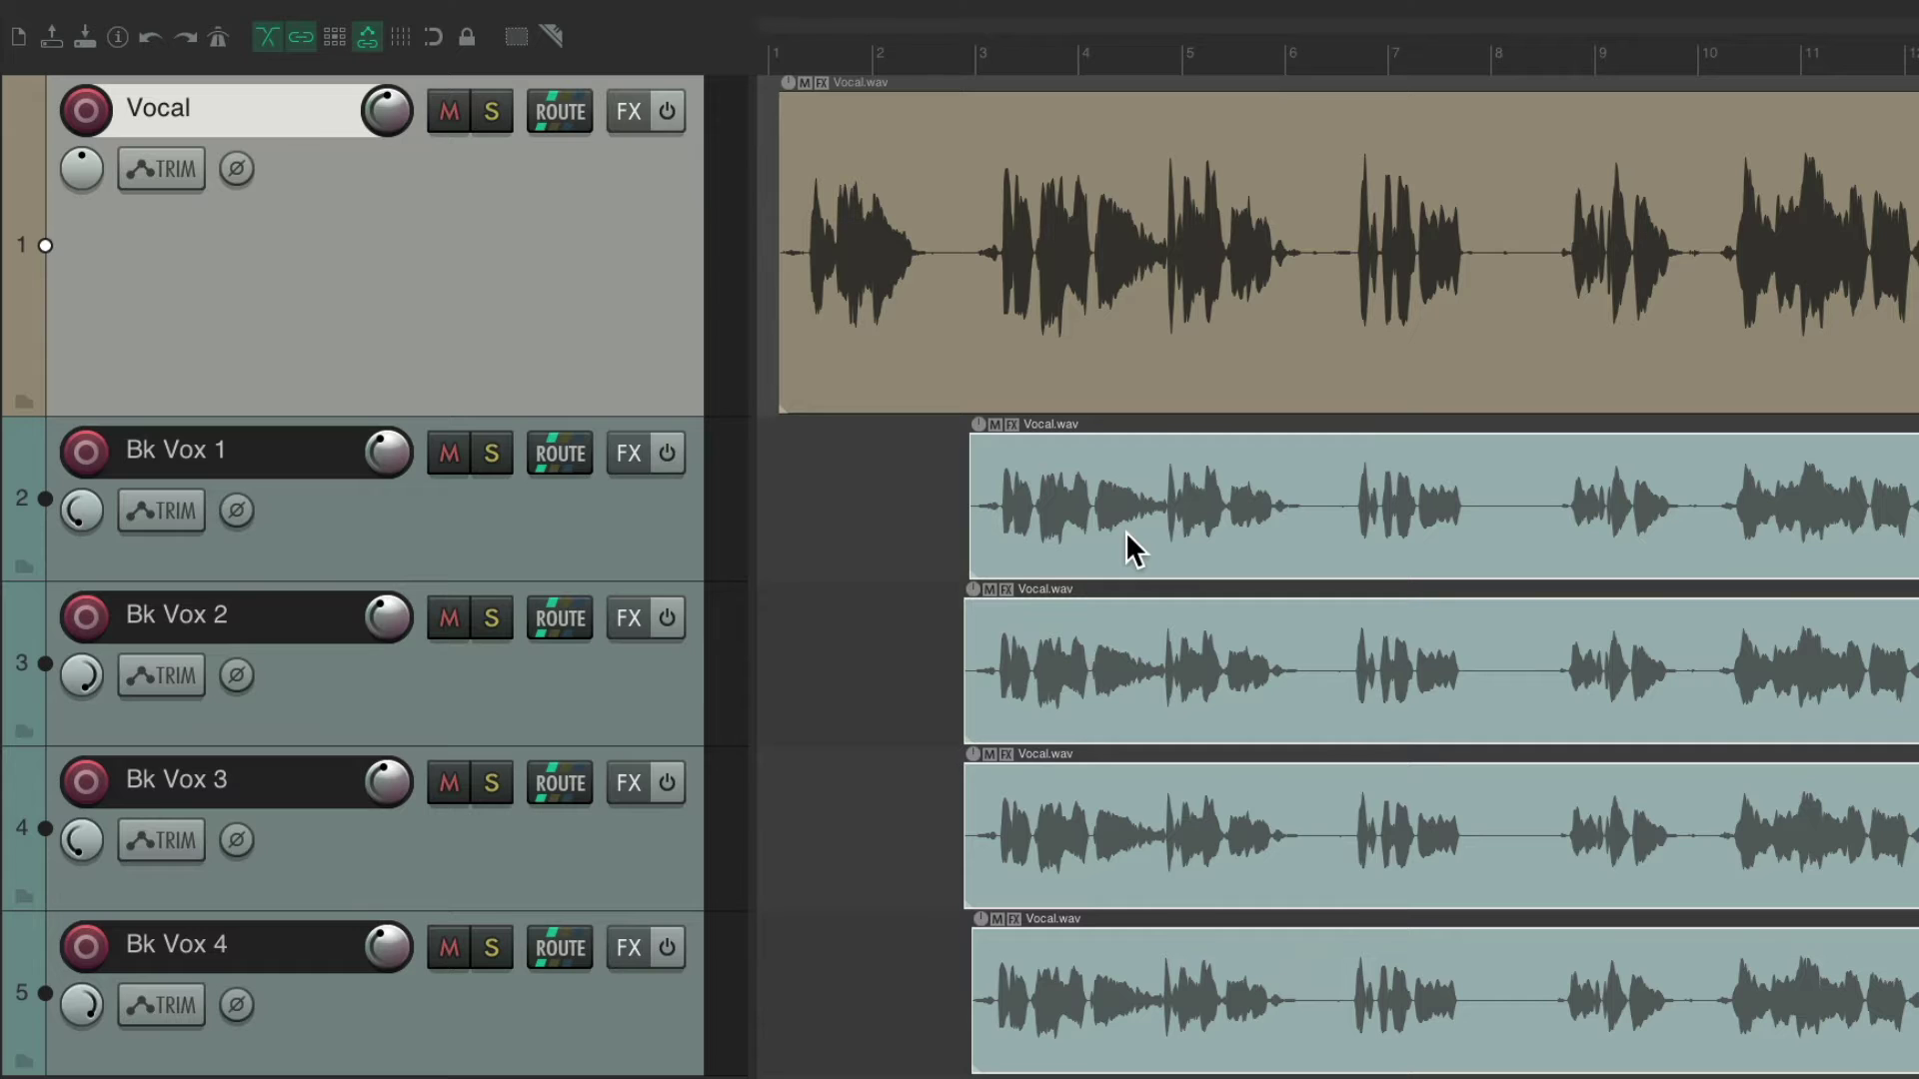
key(shift+e)
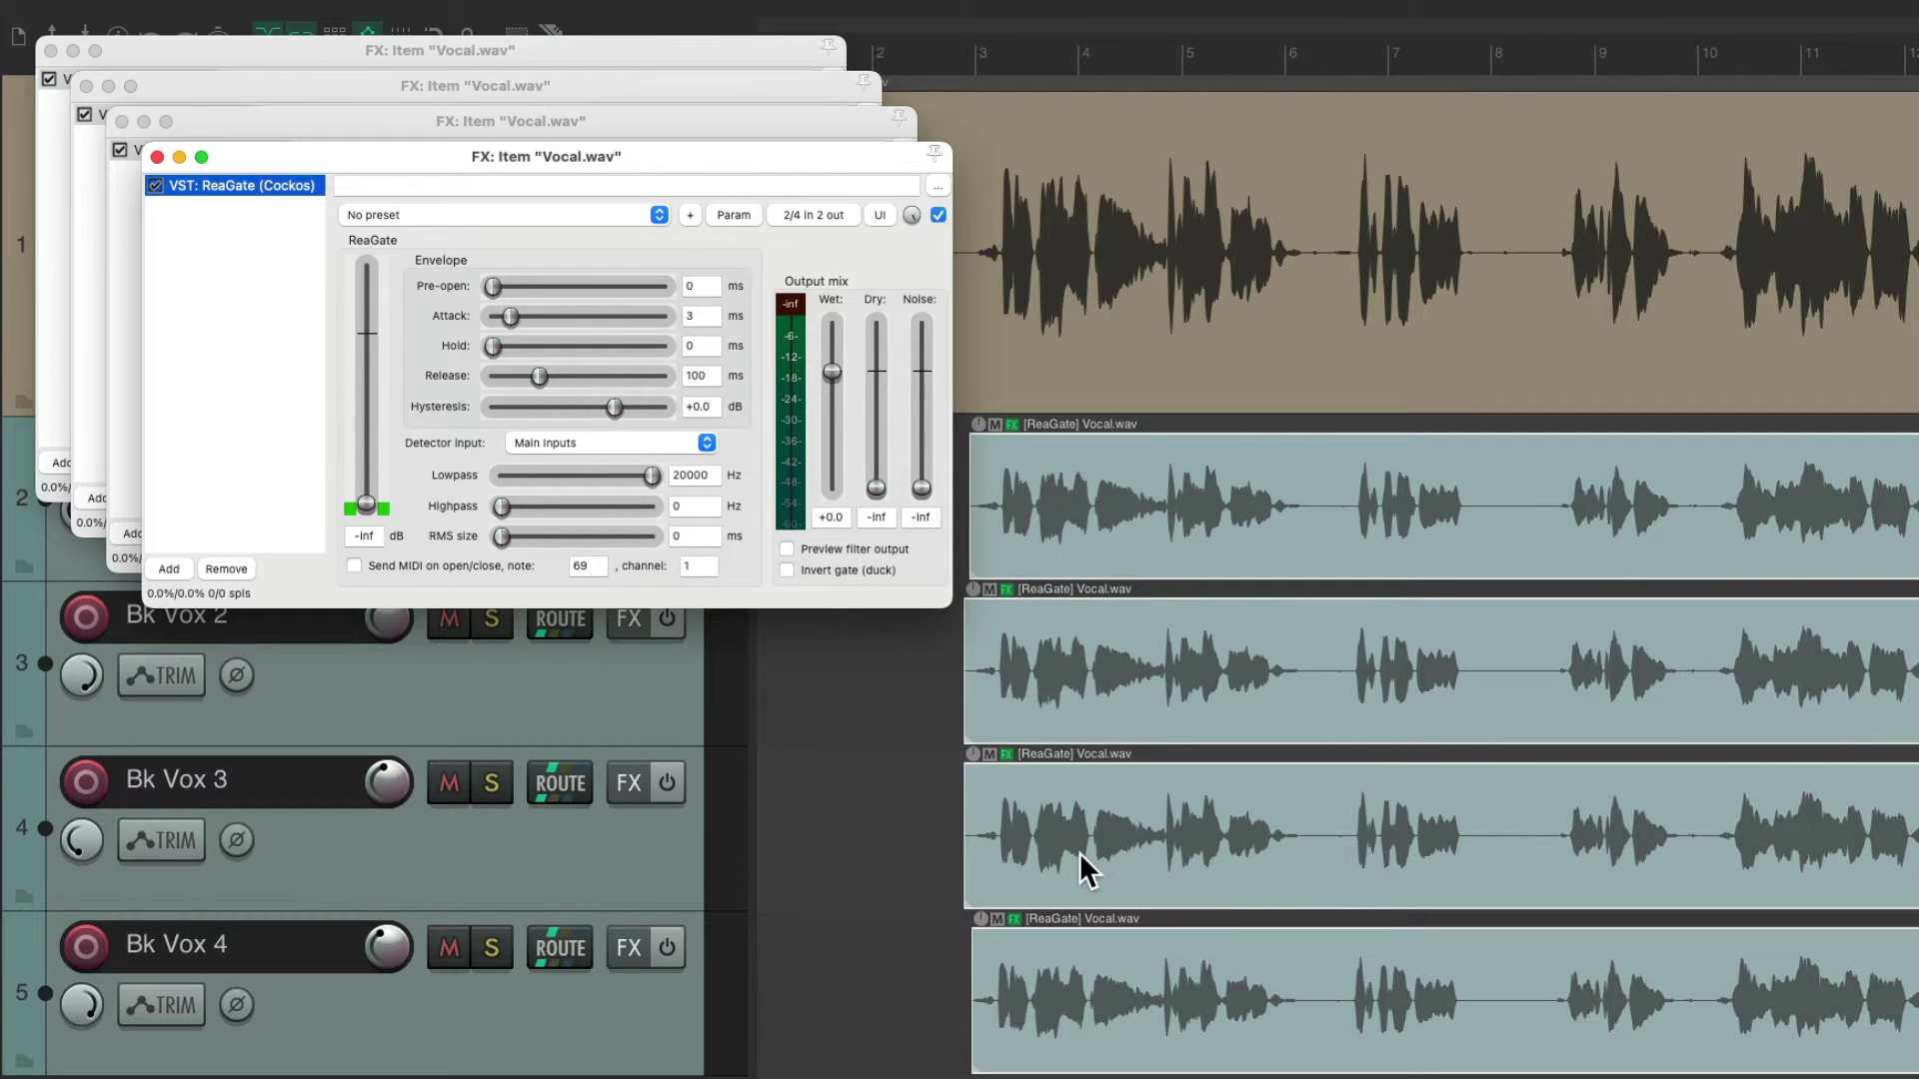
key(super+z)
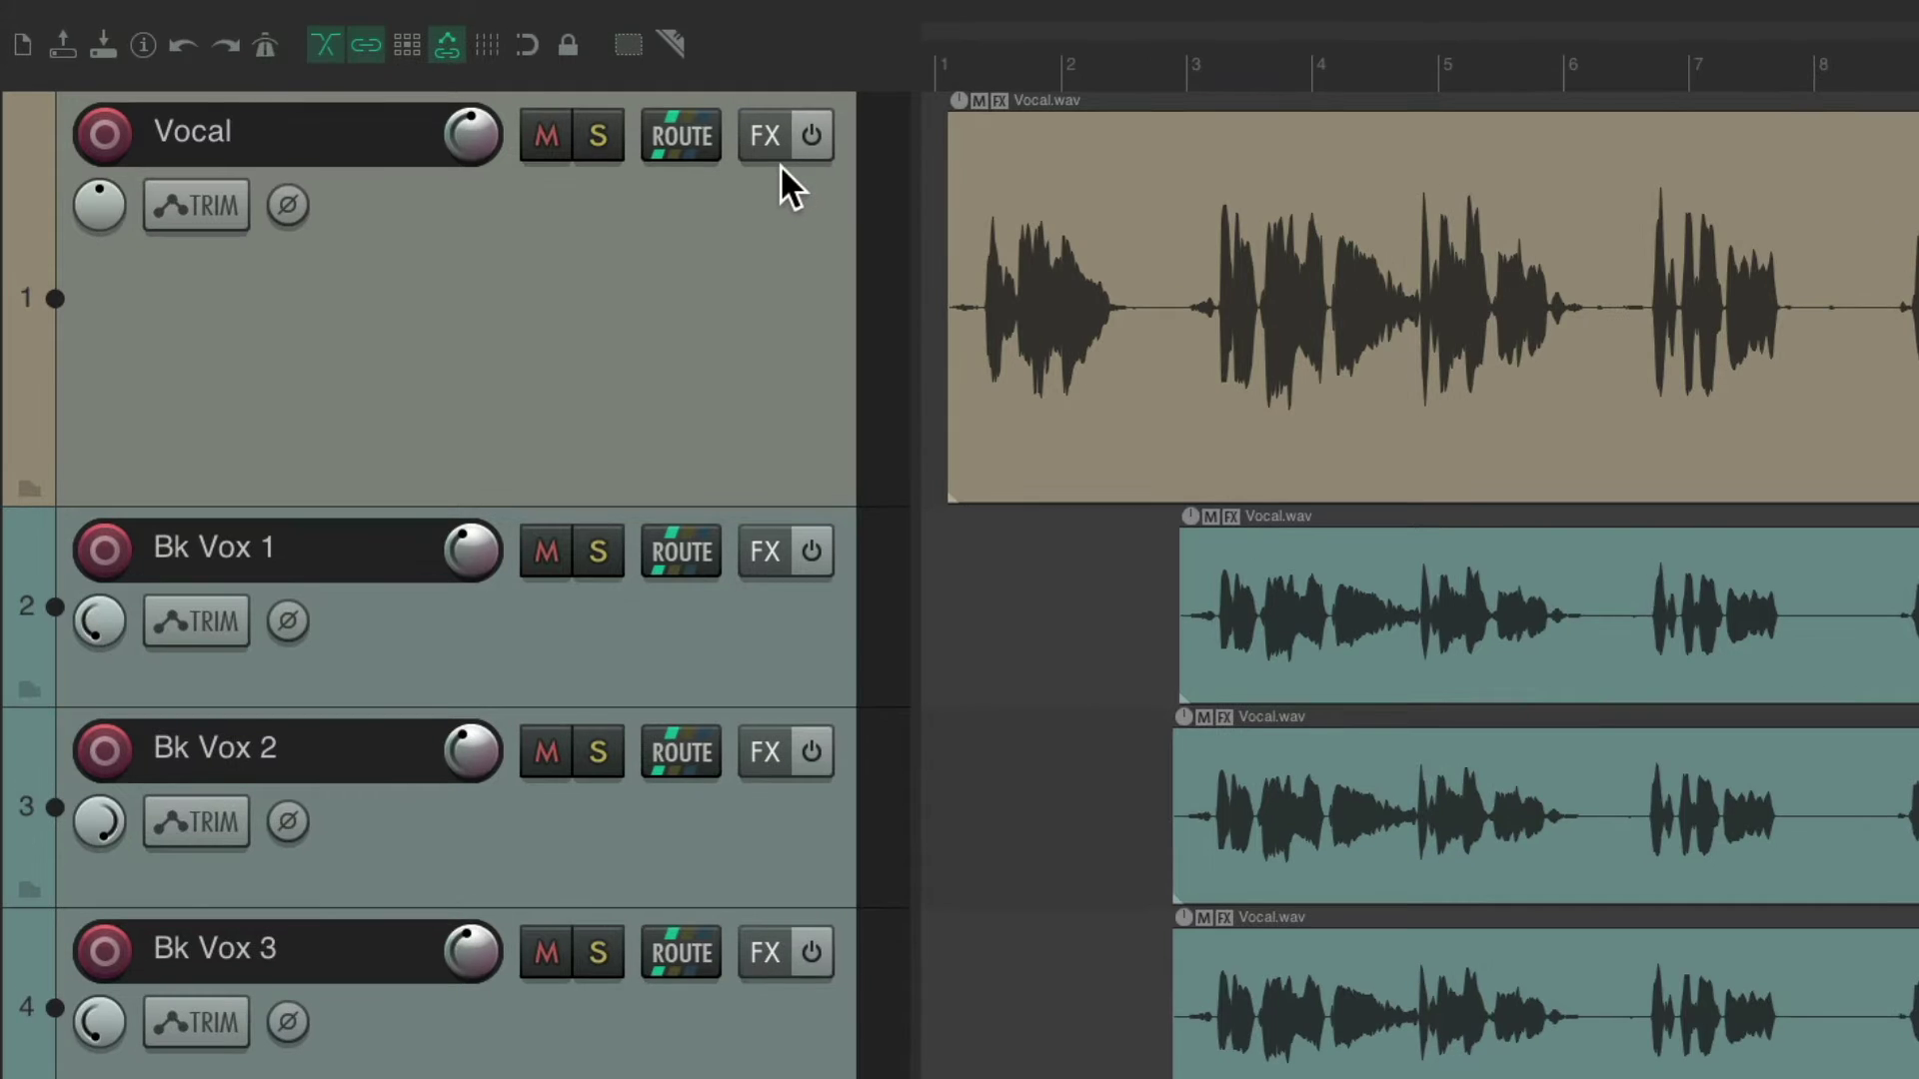
Load the chain onto Vocal with F and shape ReaEQ: low-shelf boost, mid cut, raised high shelf.
click(786, 318)
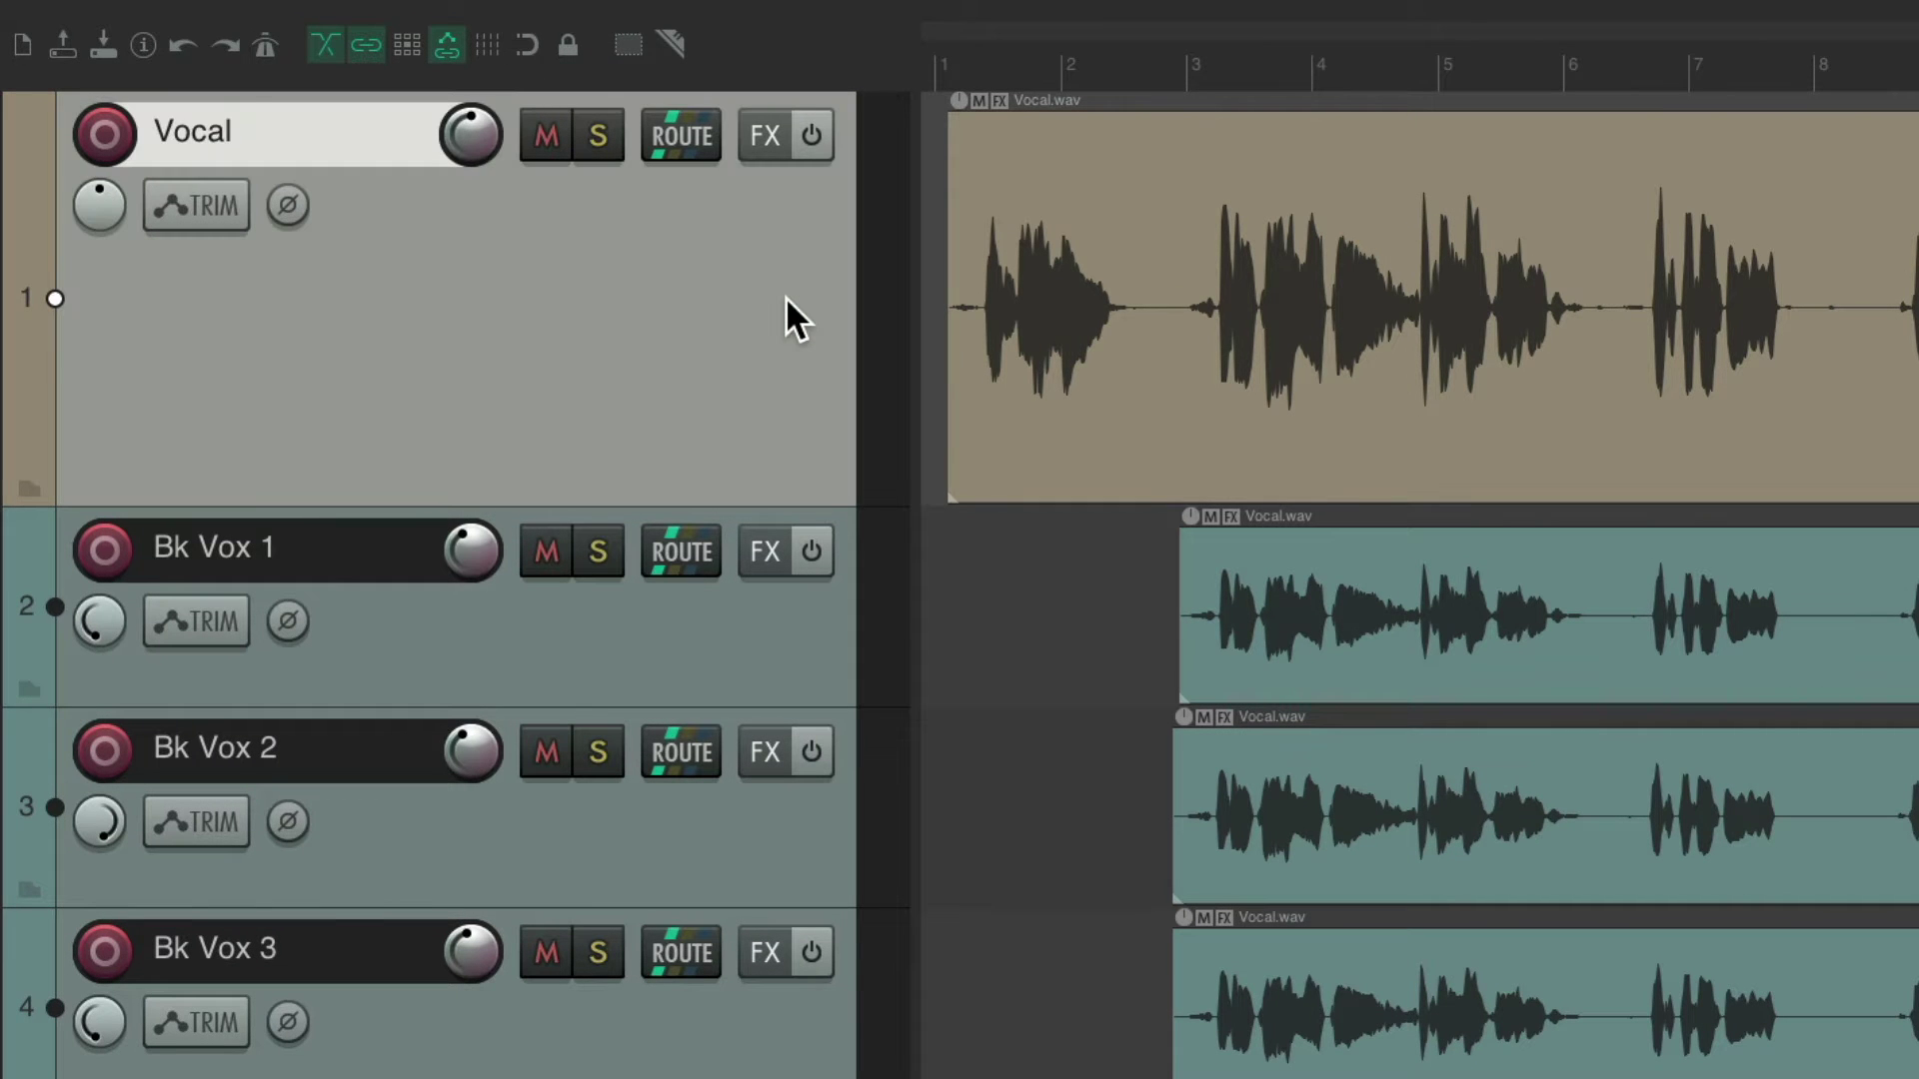
key(f)
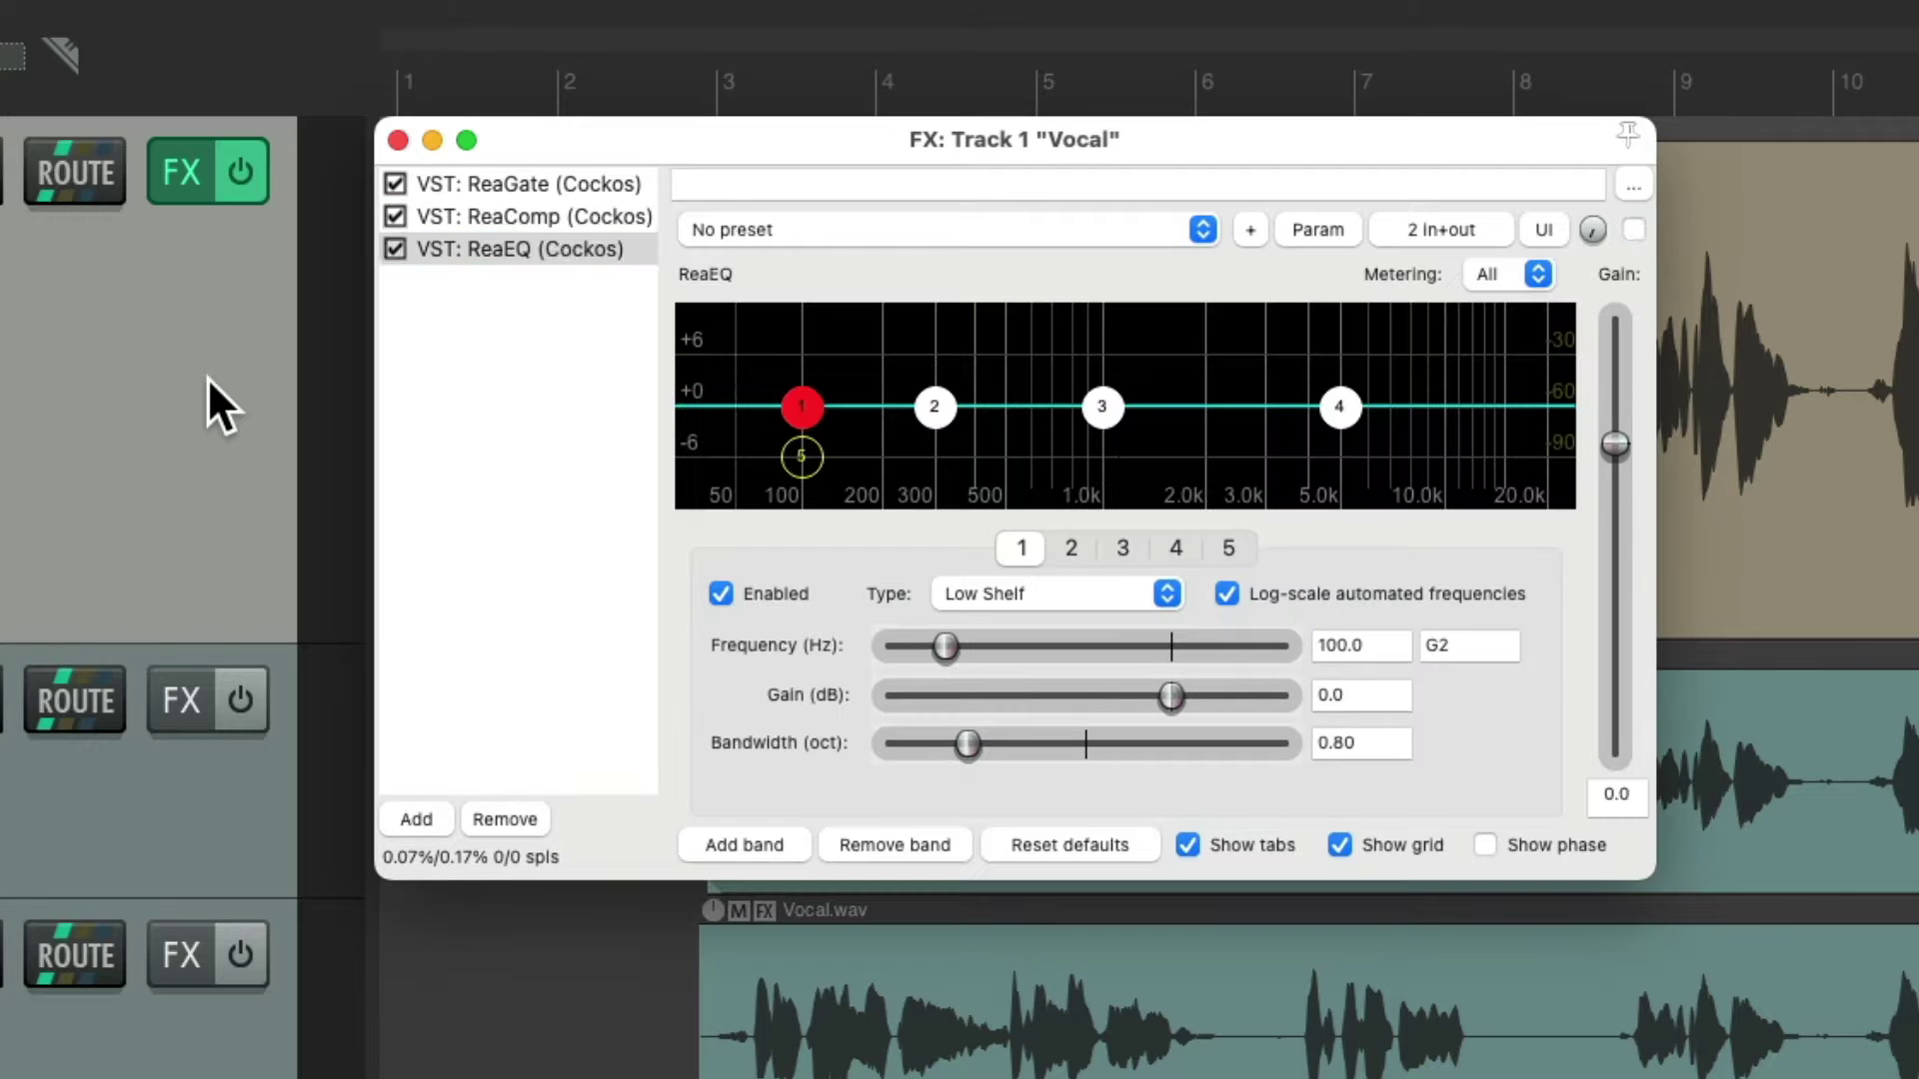
drag(804, 406, 800, 377)
drag(934, 406, 933, 430)
drag(1101, 405, 1114, 385)
drag(1339, 407, 1341, 372)
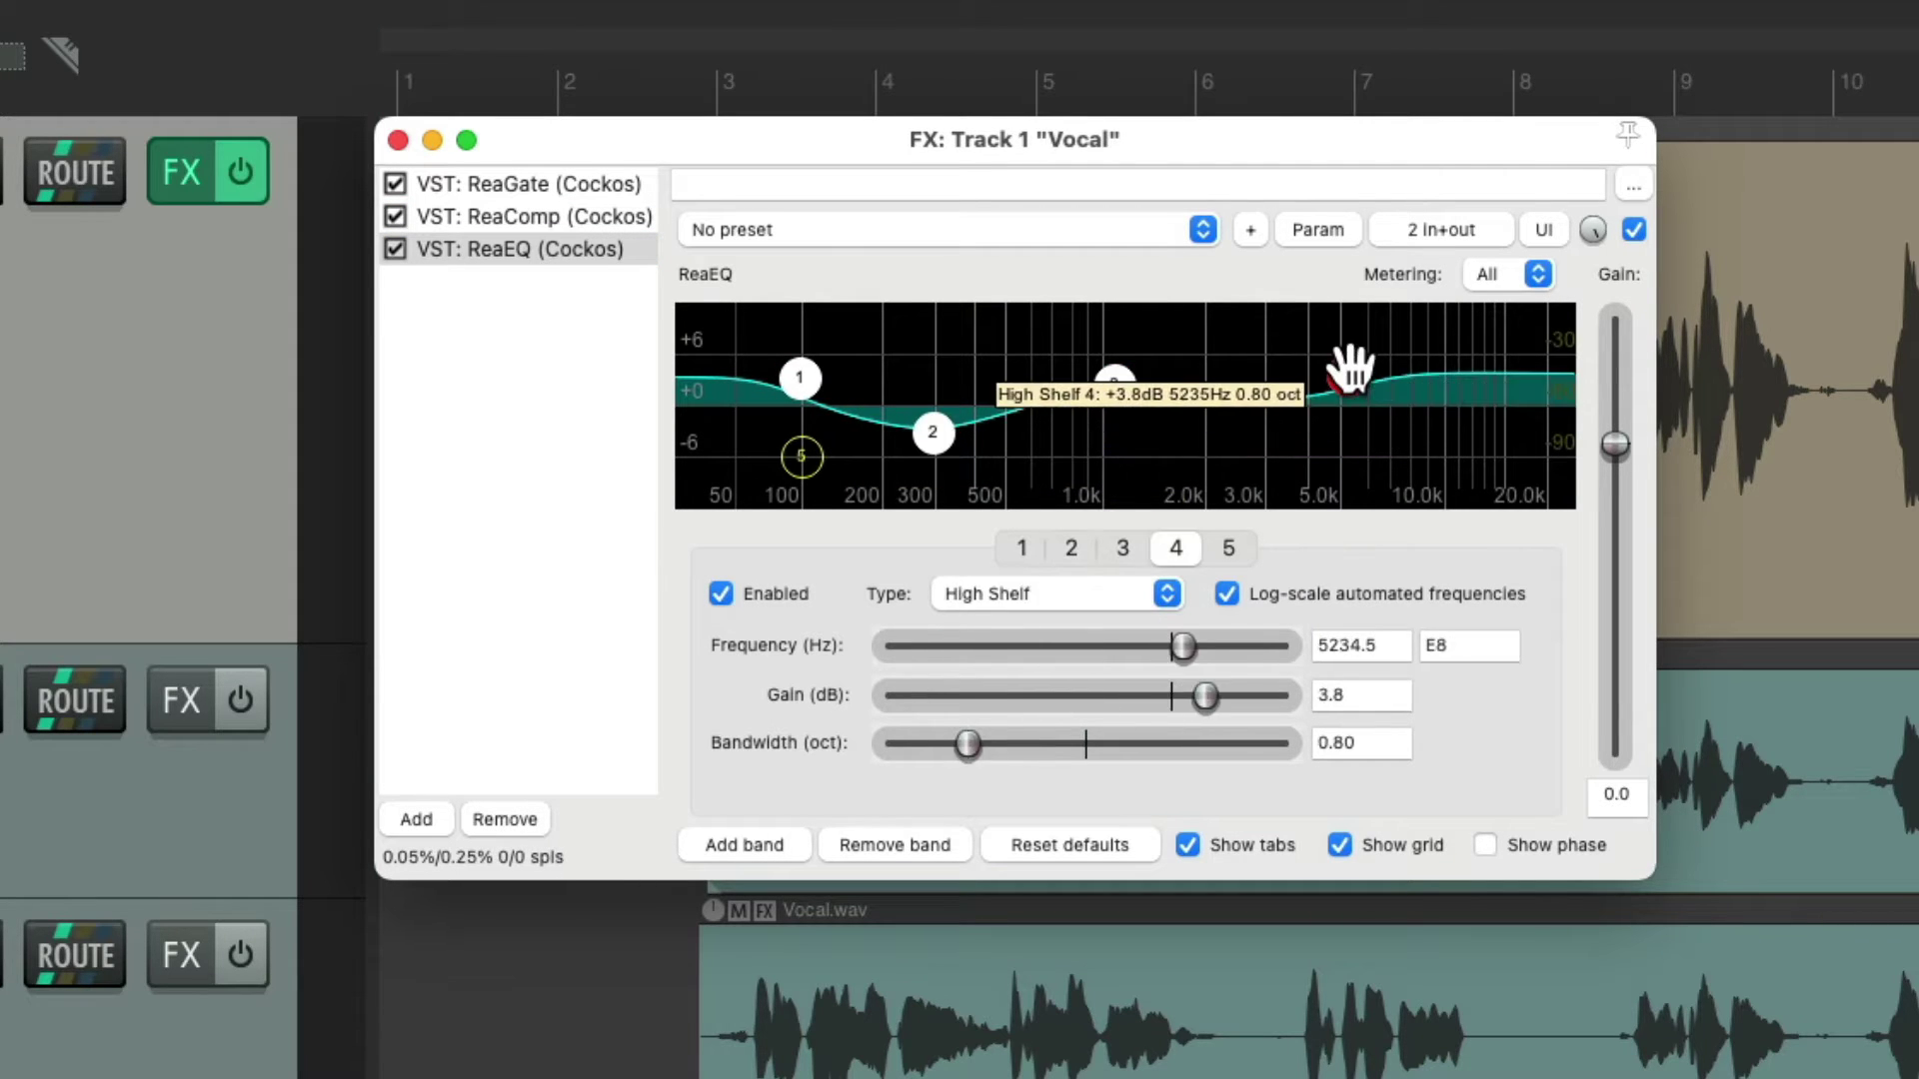
Set ReaGate threshold to -33.3 dB and ReaComp to -10.9 dB, 0.18 ms attack, 11 ms release.
click(507, 182)
drag(722, 662, 663, 372)
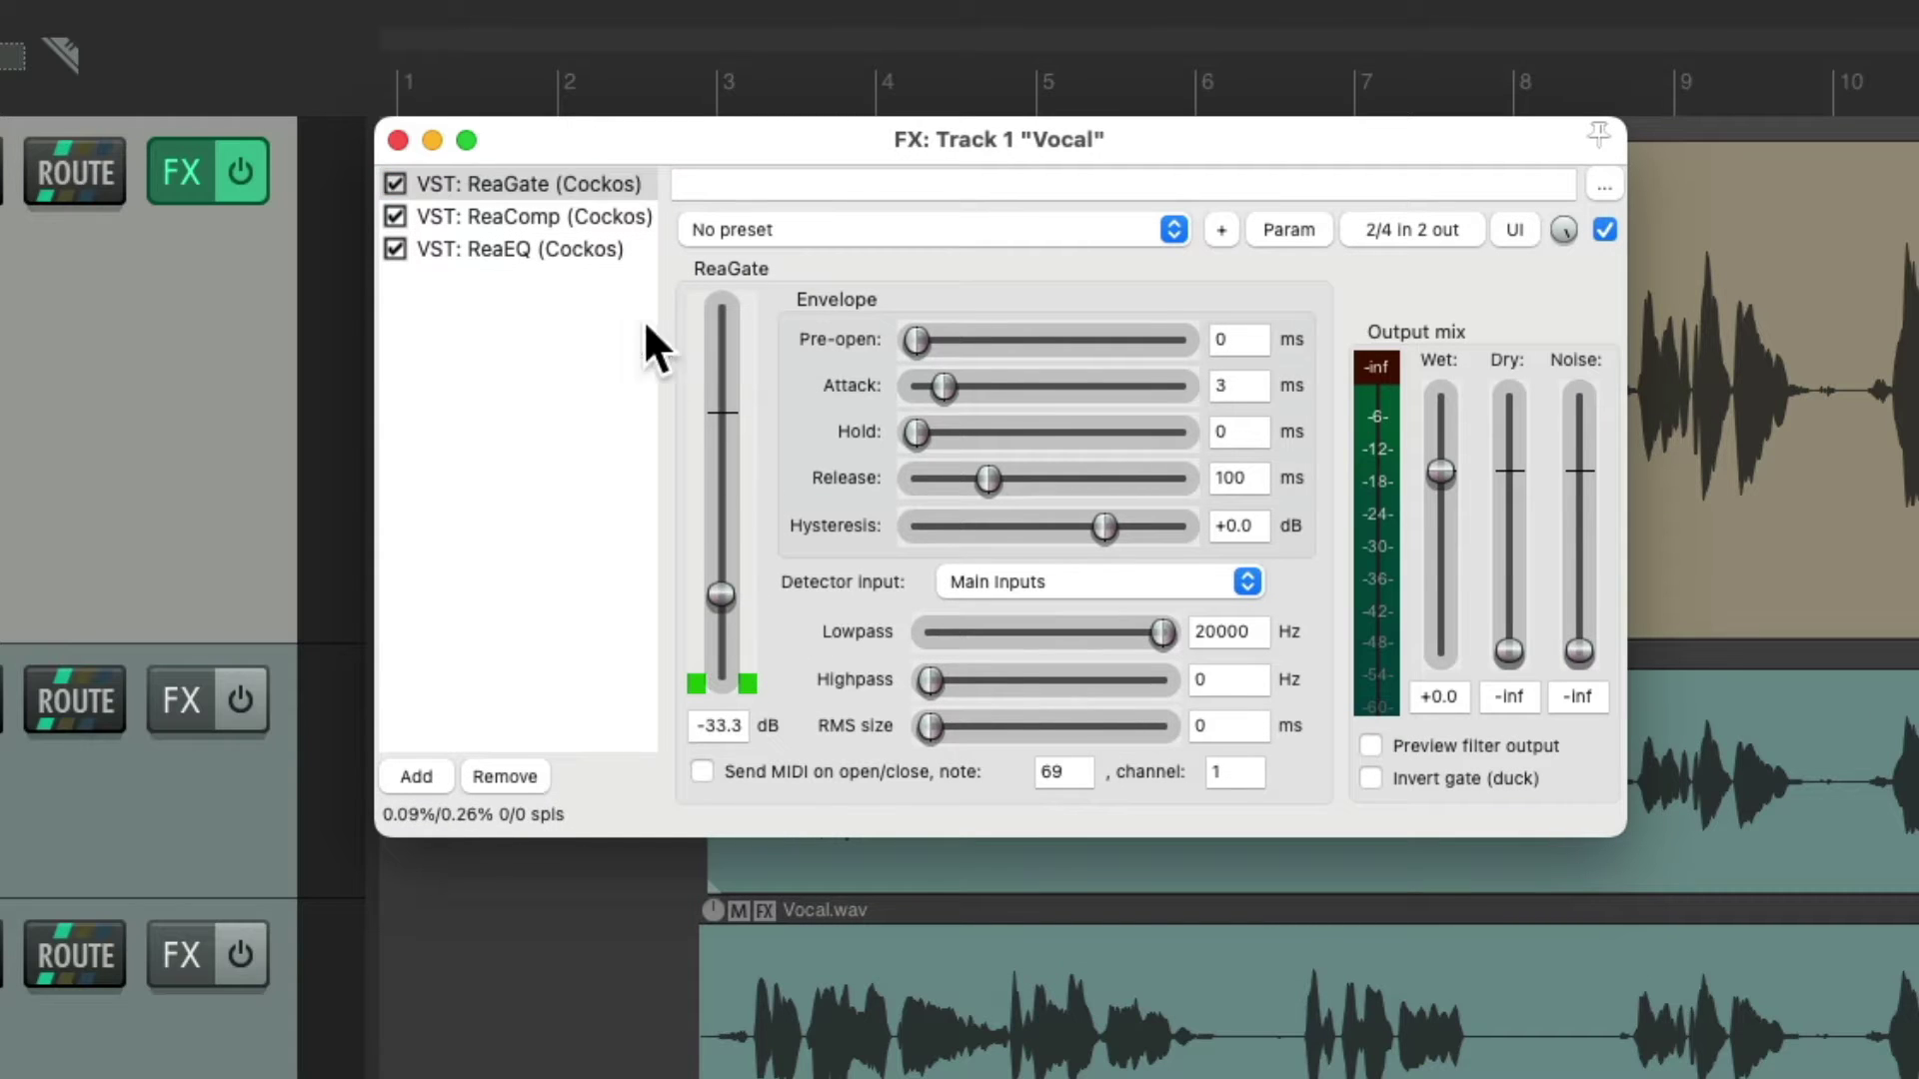
click(594, 218)
drag(731, 453, 763, 508)
drag(951, 387, 937, 436)
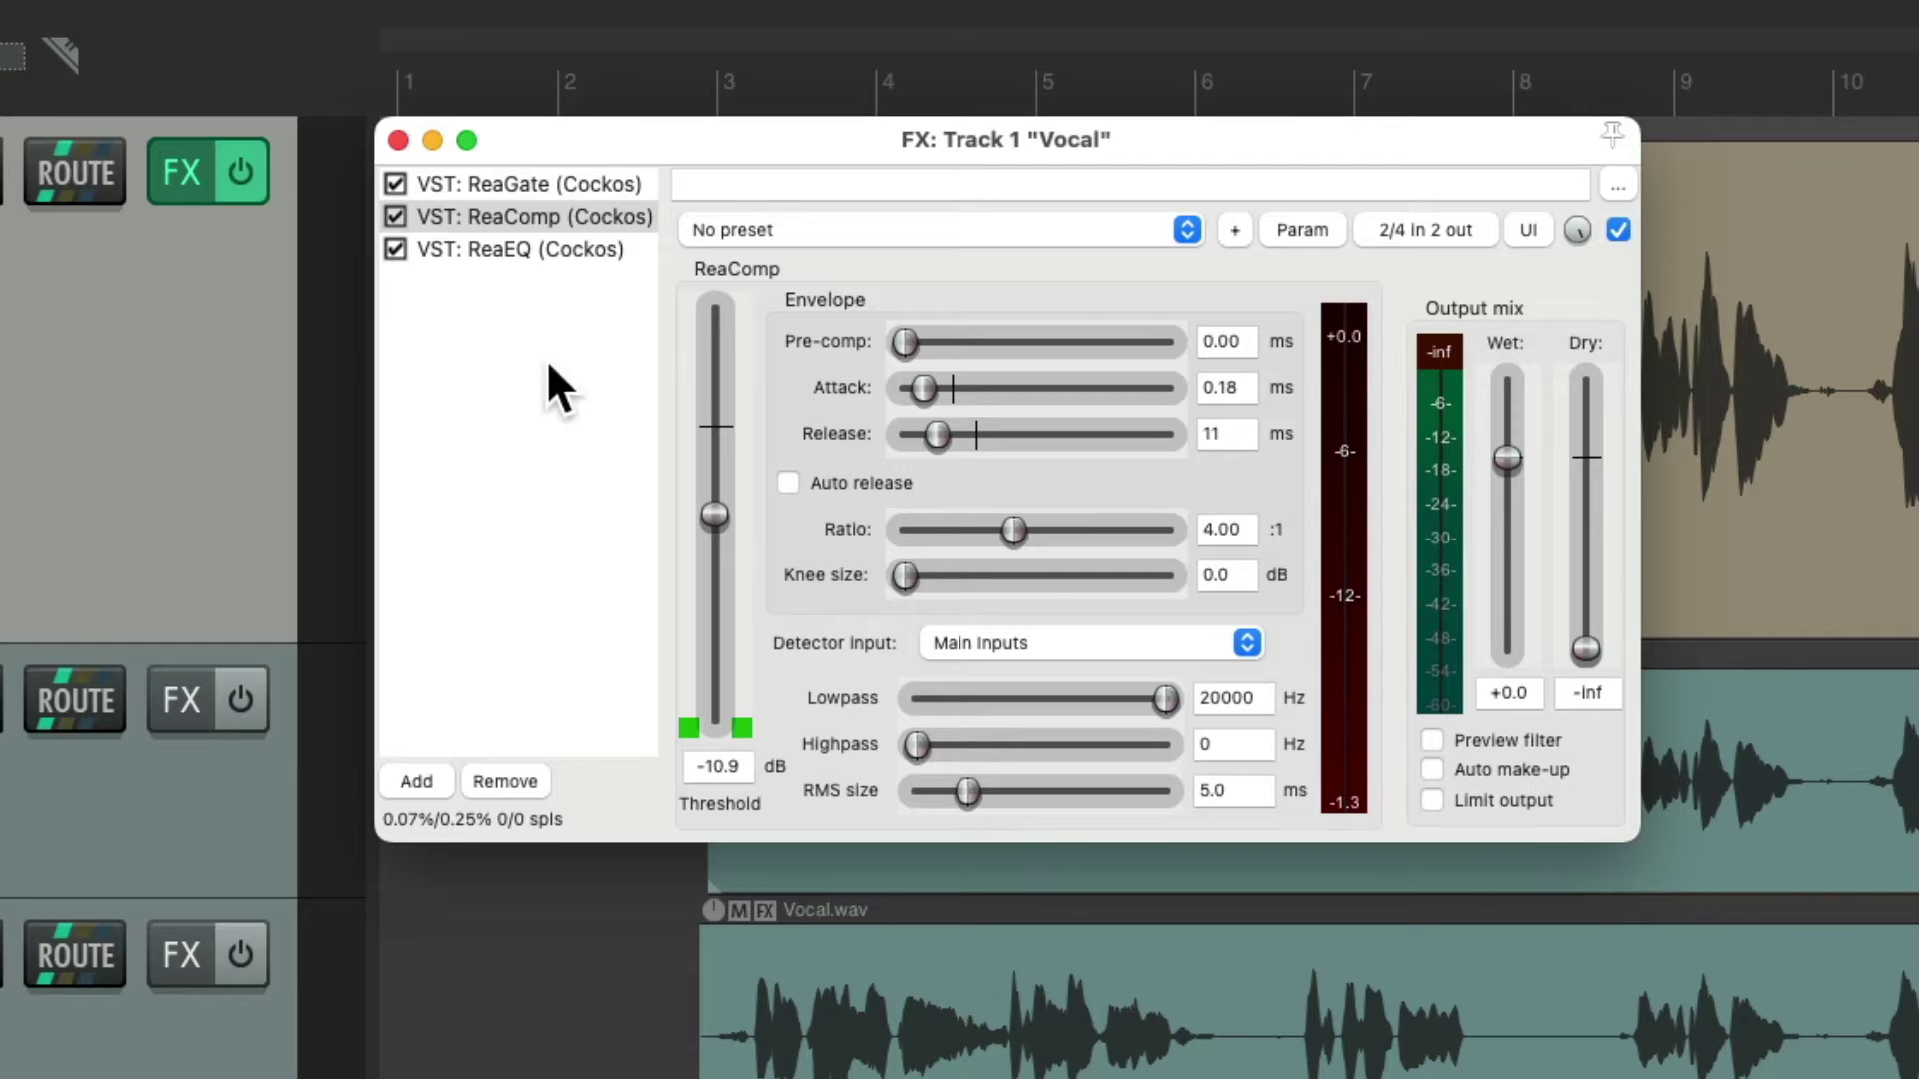
click(514, 249)
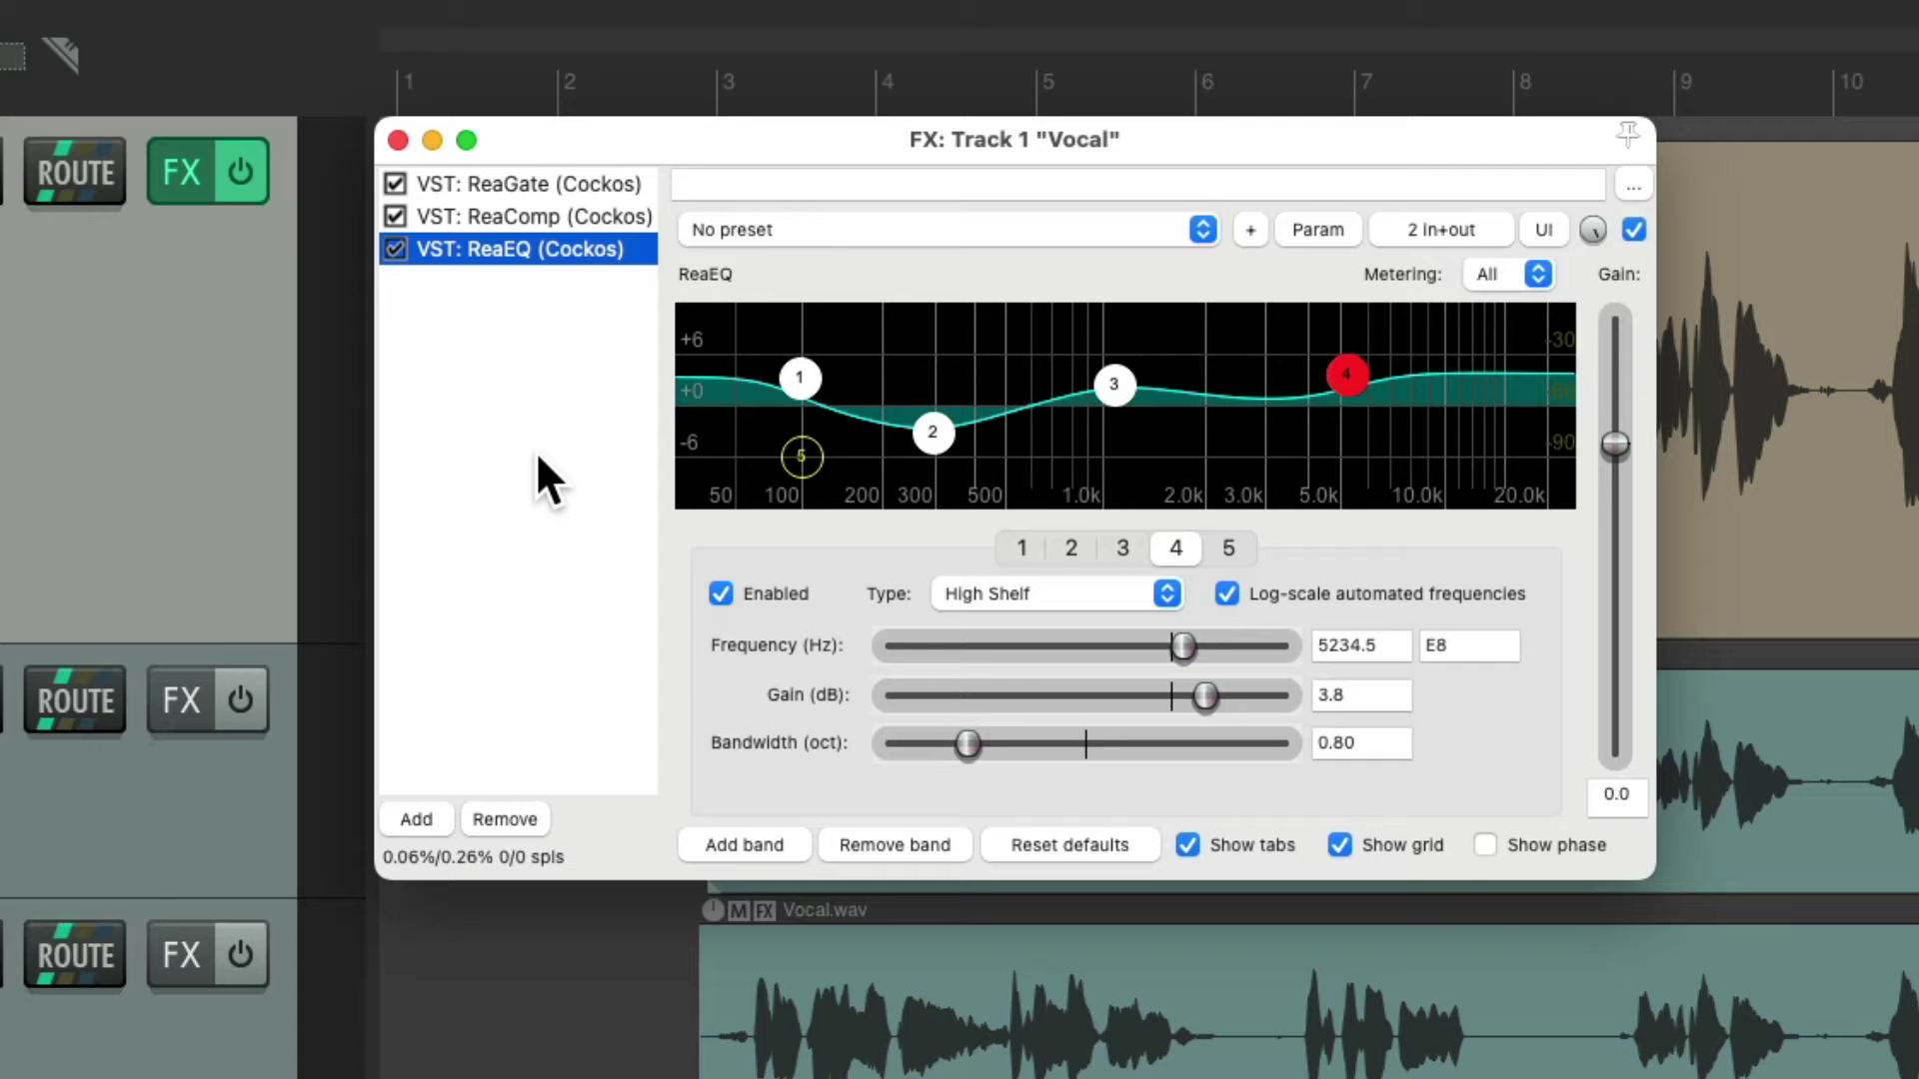
Save all of the Vocal track's effects as the FX chain 'Vocal Chain' and close the window.
right_click(452, 296)
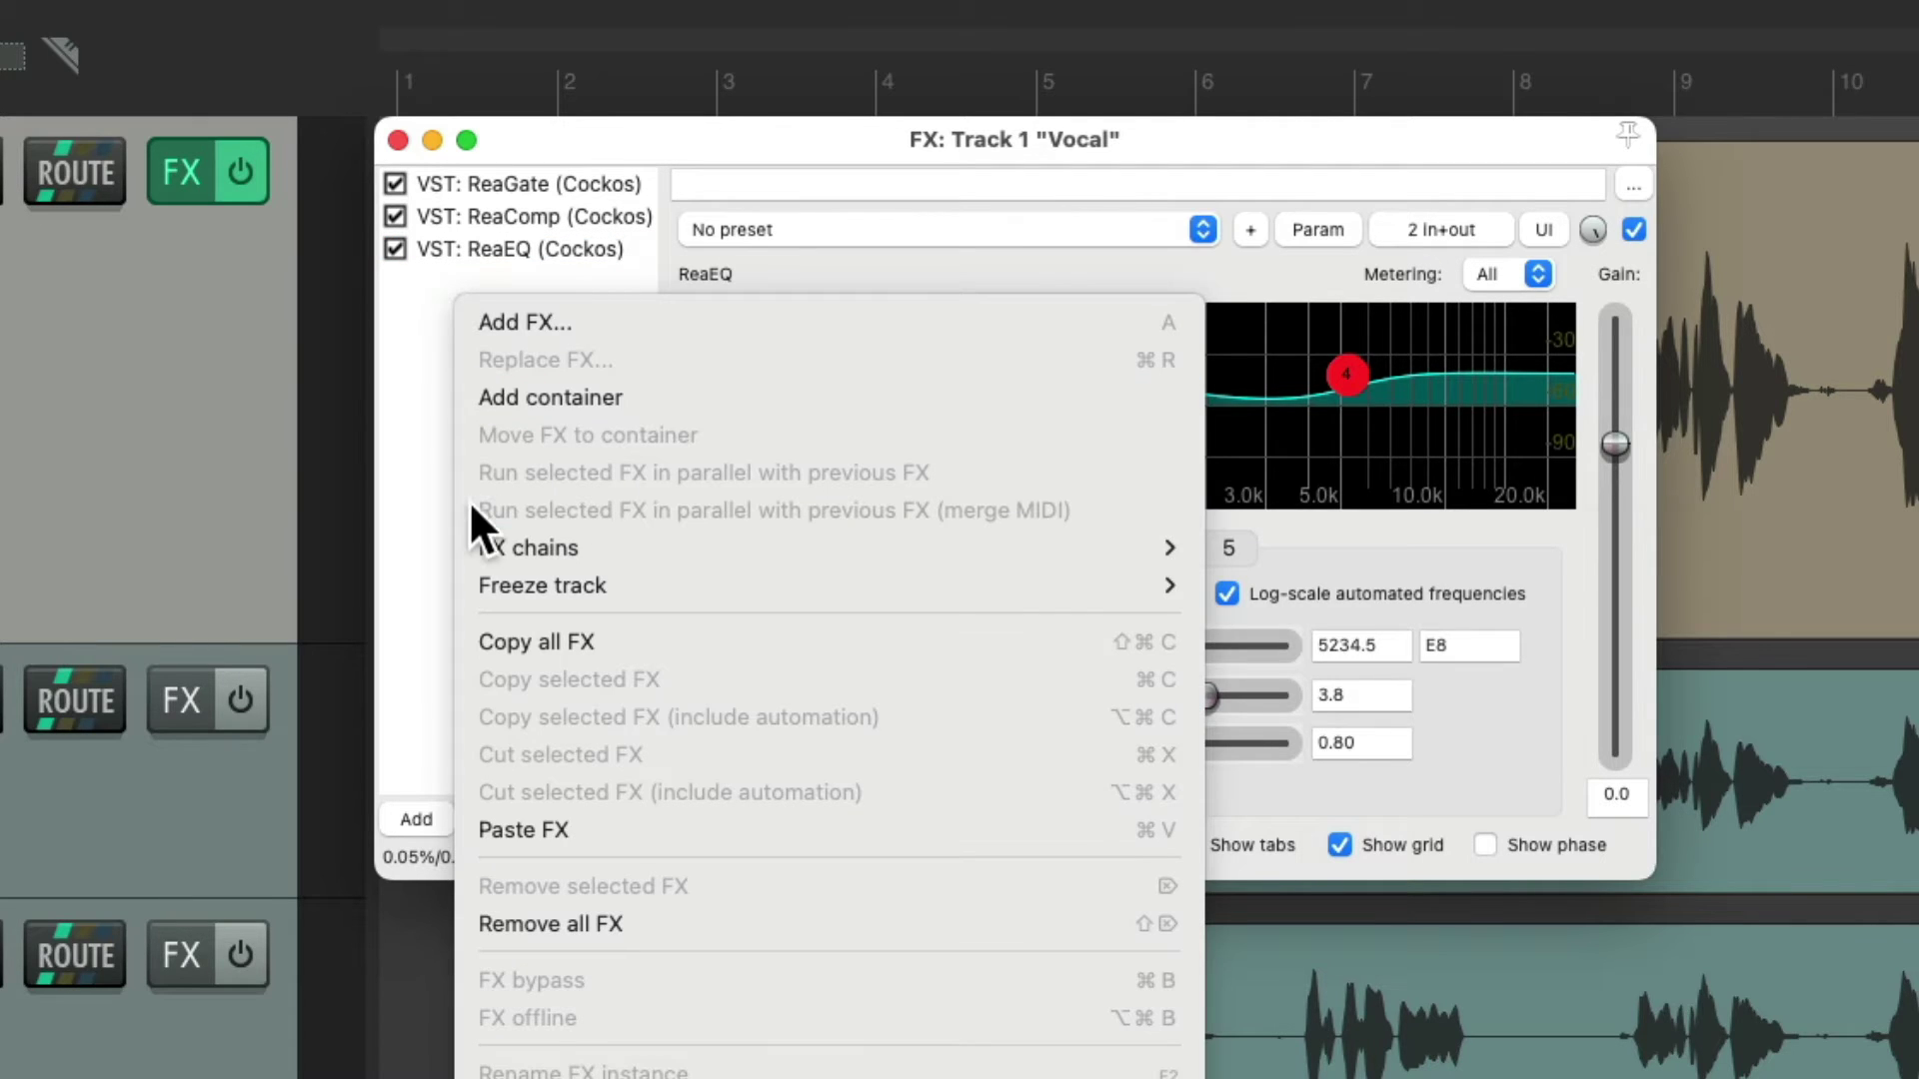
mouse_move(471, 544)
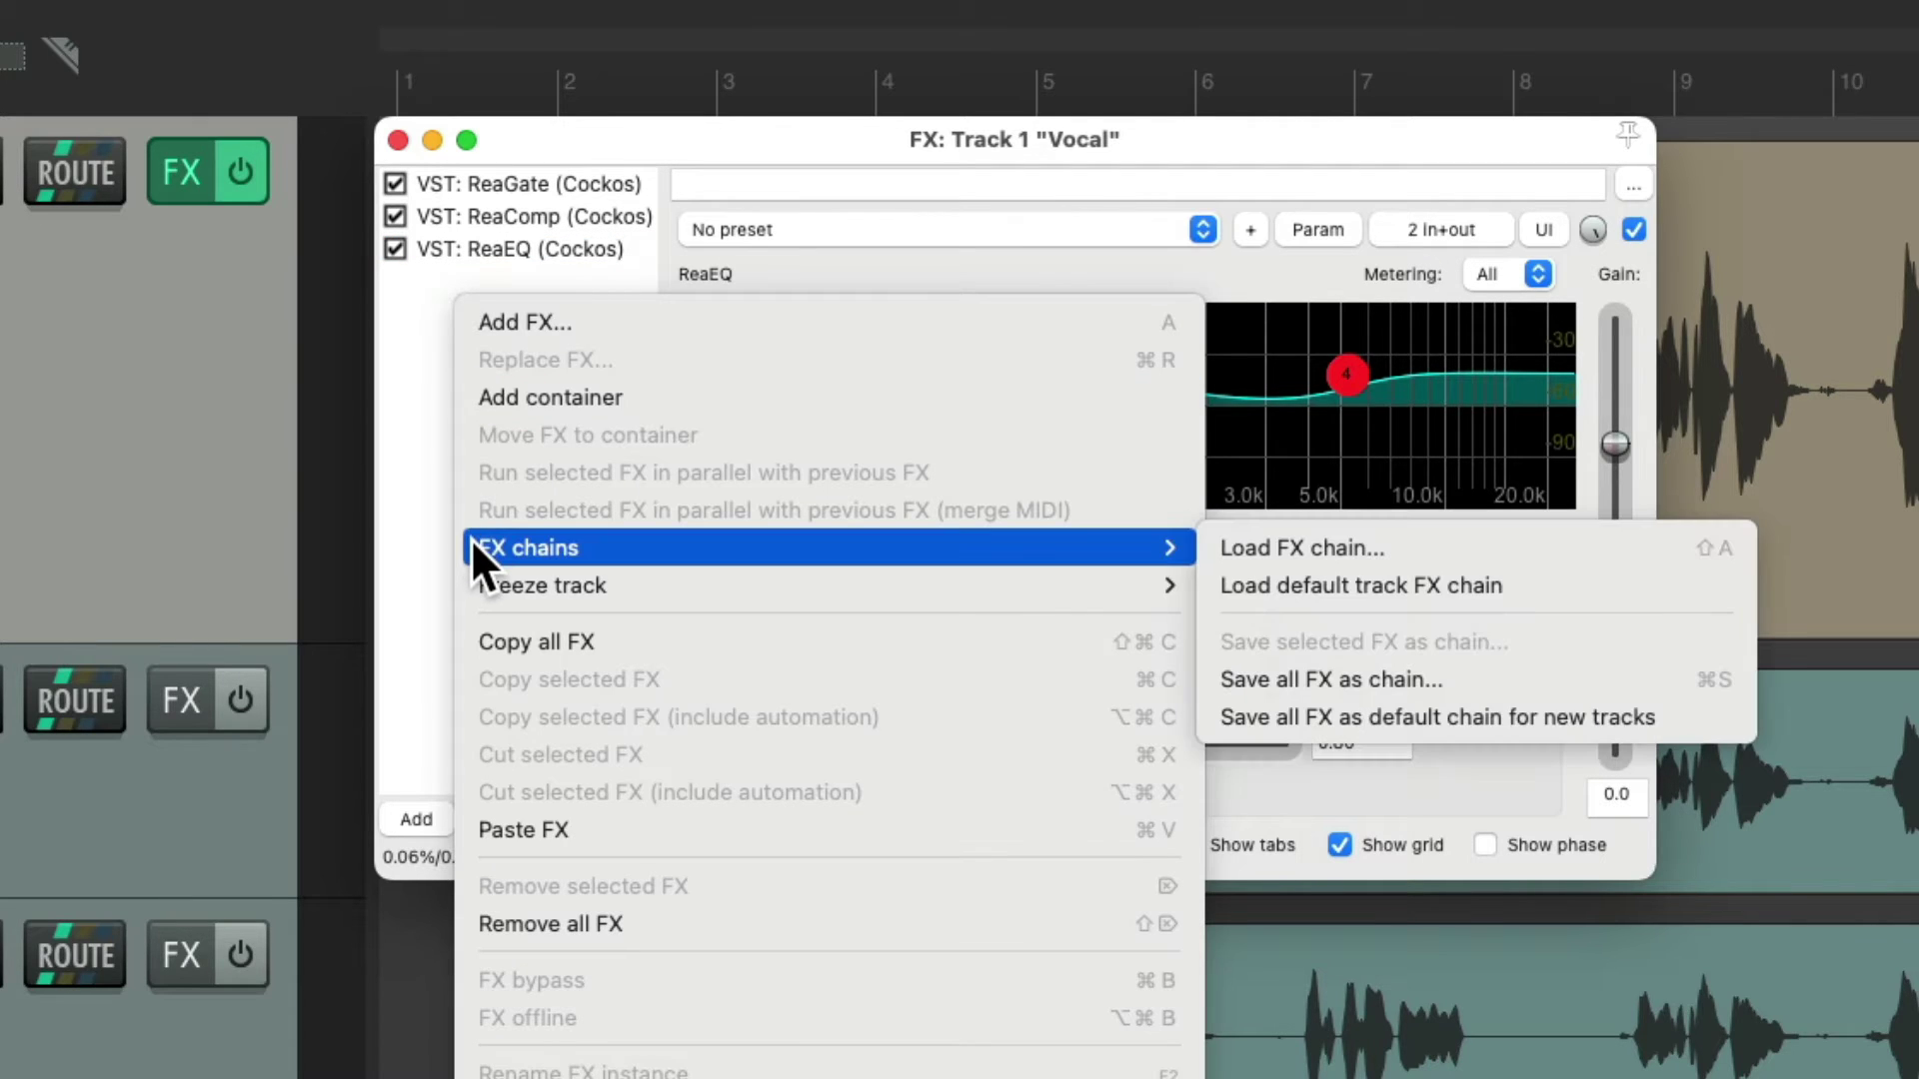
click(1457, 675)
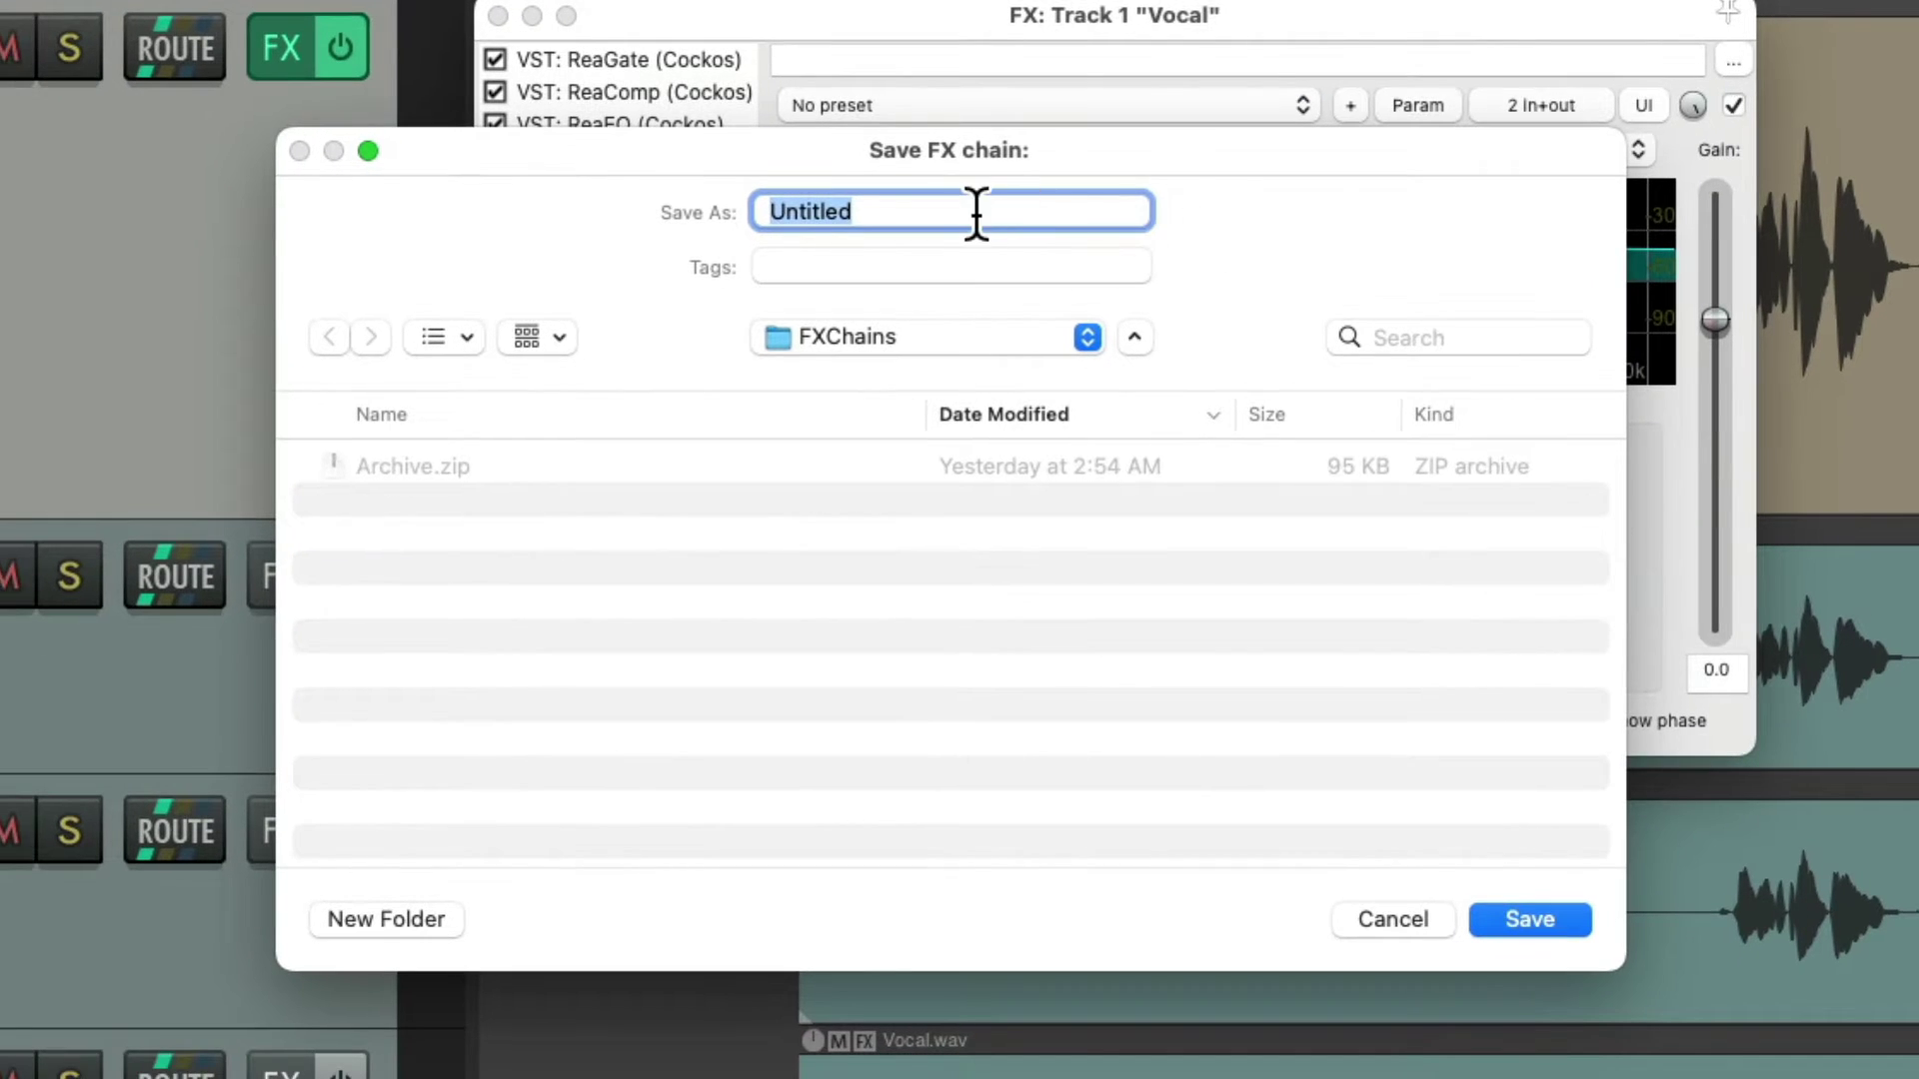
text(Vocal Chain)
key(Return)
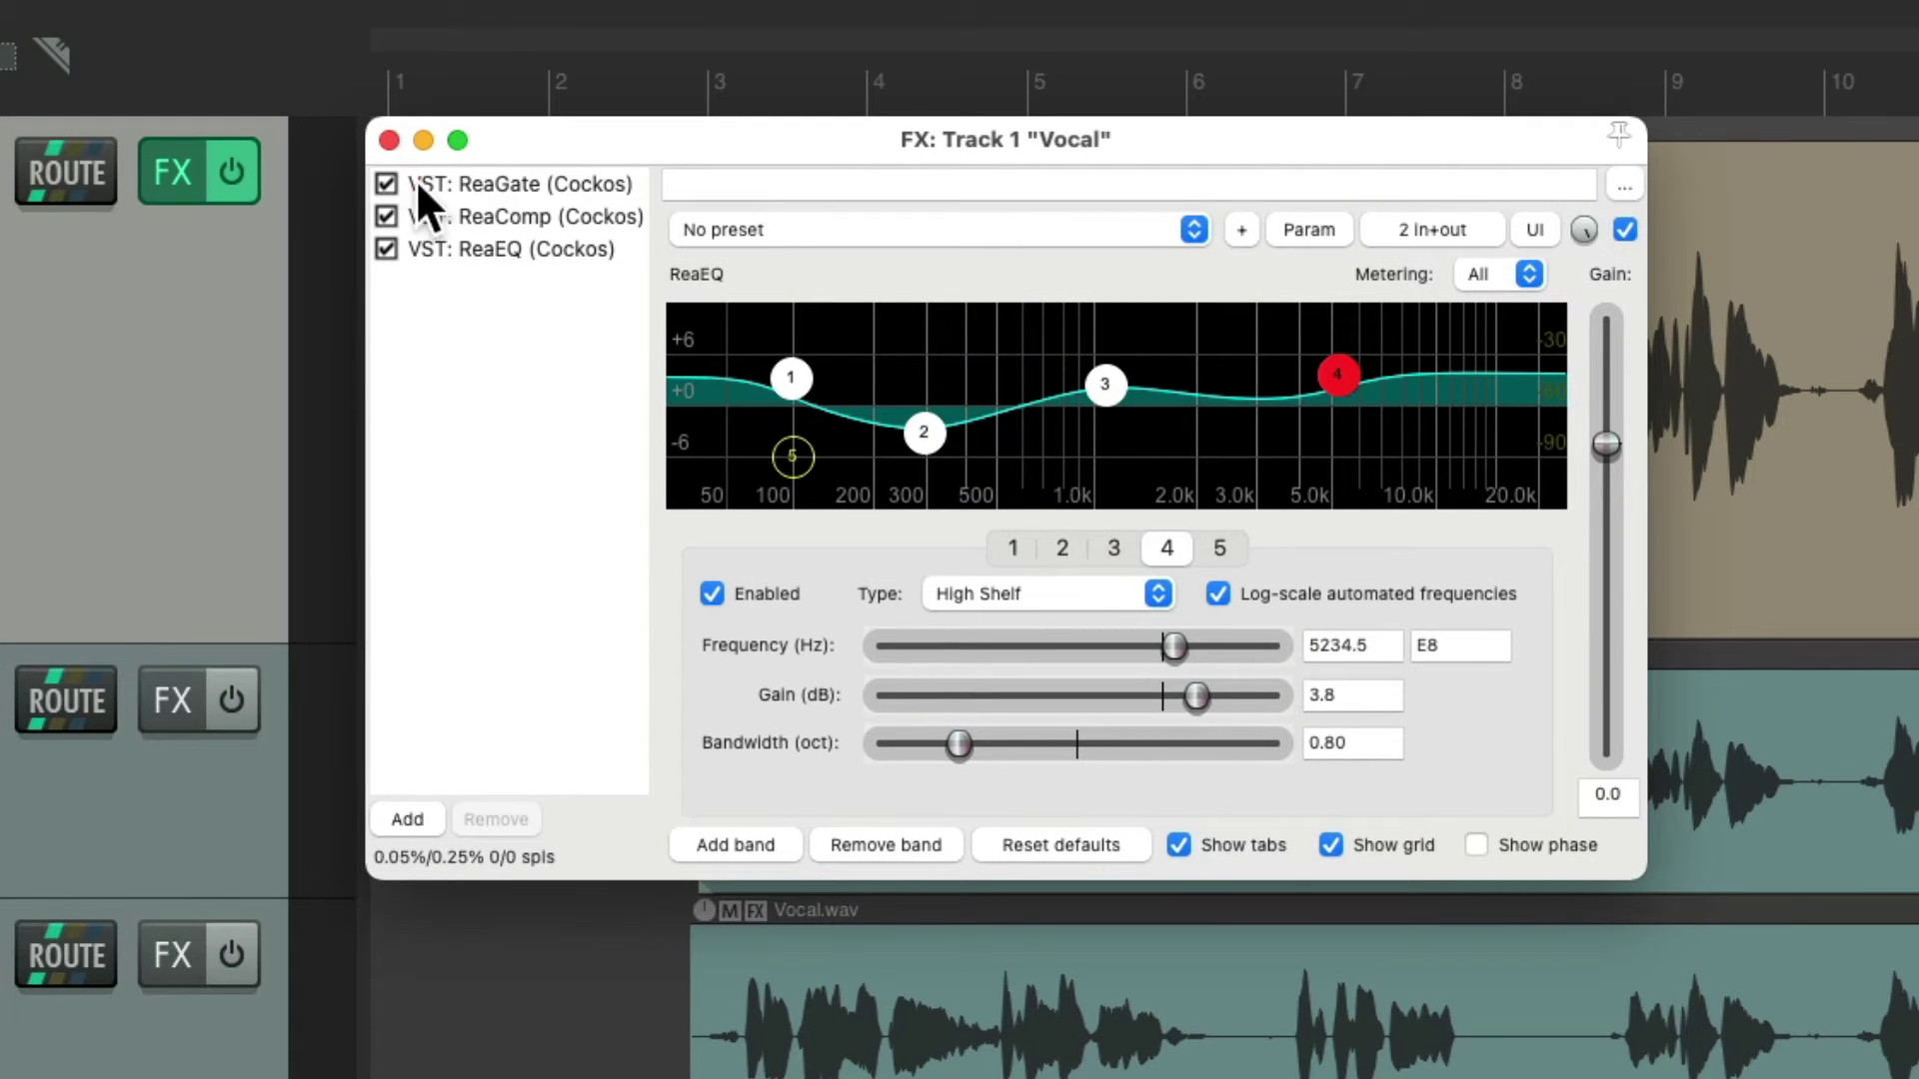
click(388, 140)
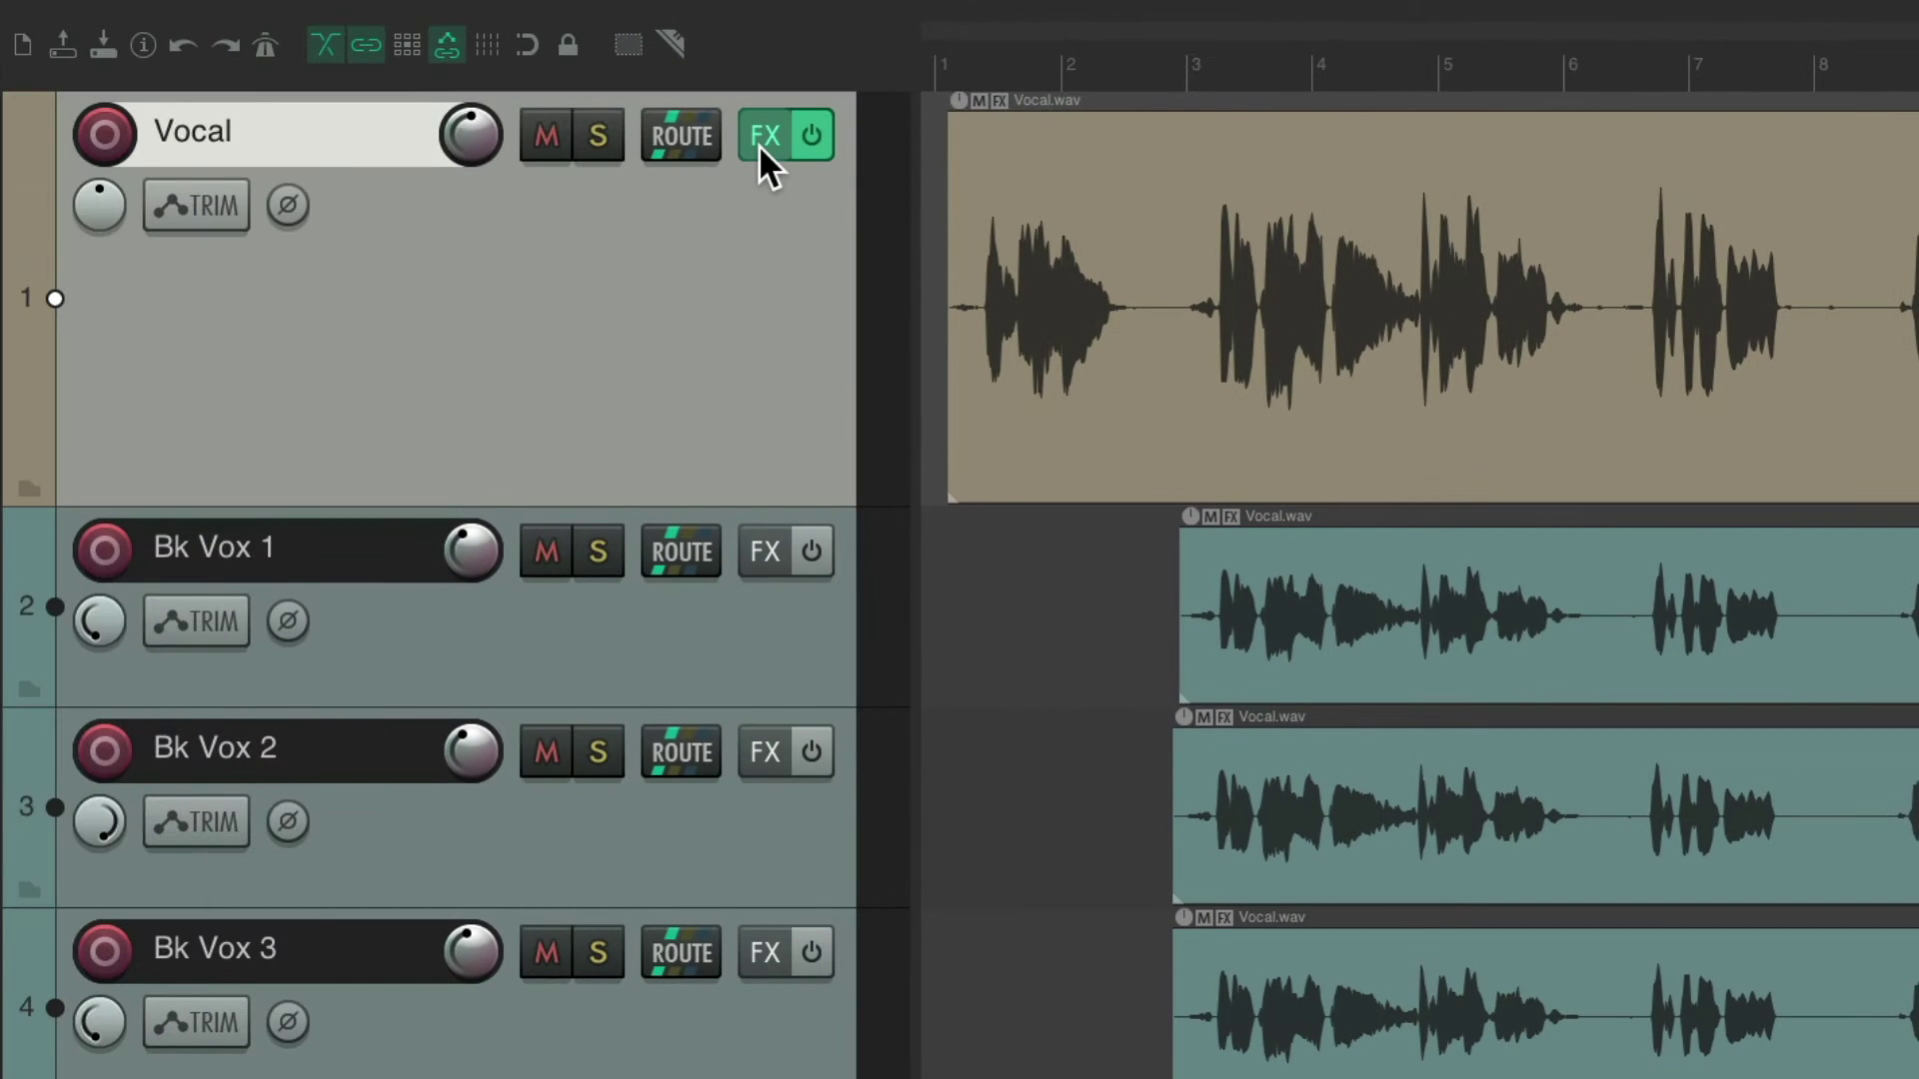
Clear Vocal's effects and assign Ctrl+V as the shortcut that loads the saved Vocal Chain.
alt+click(759, 144)
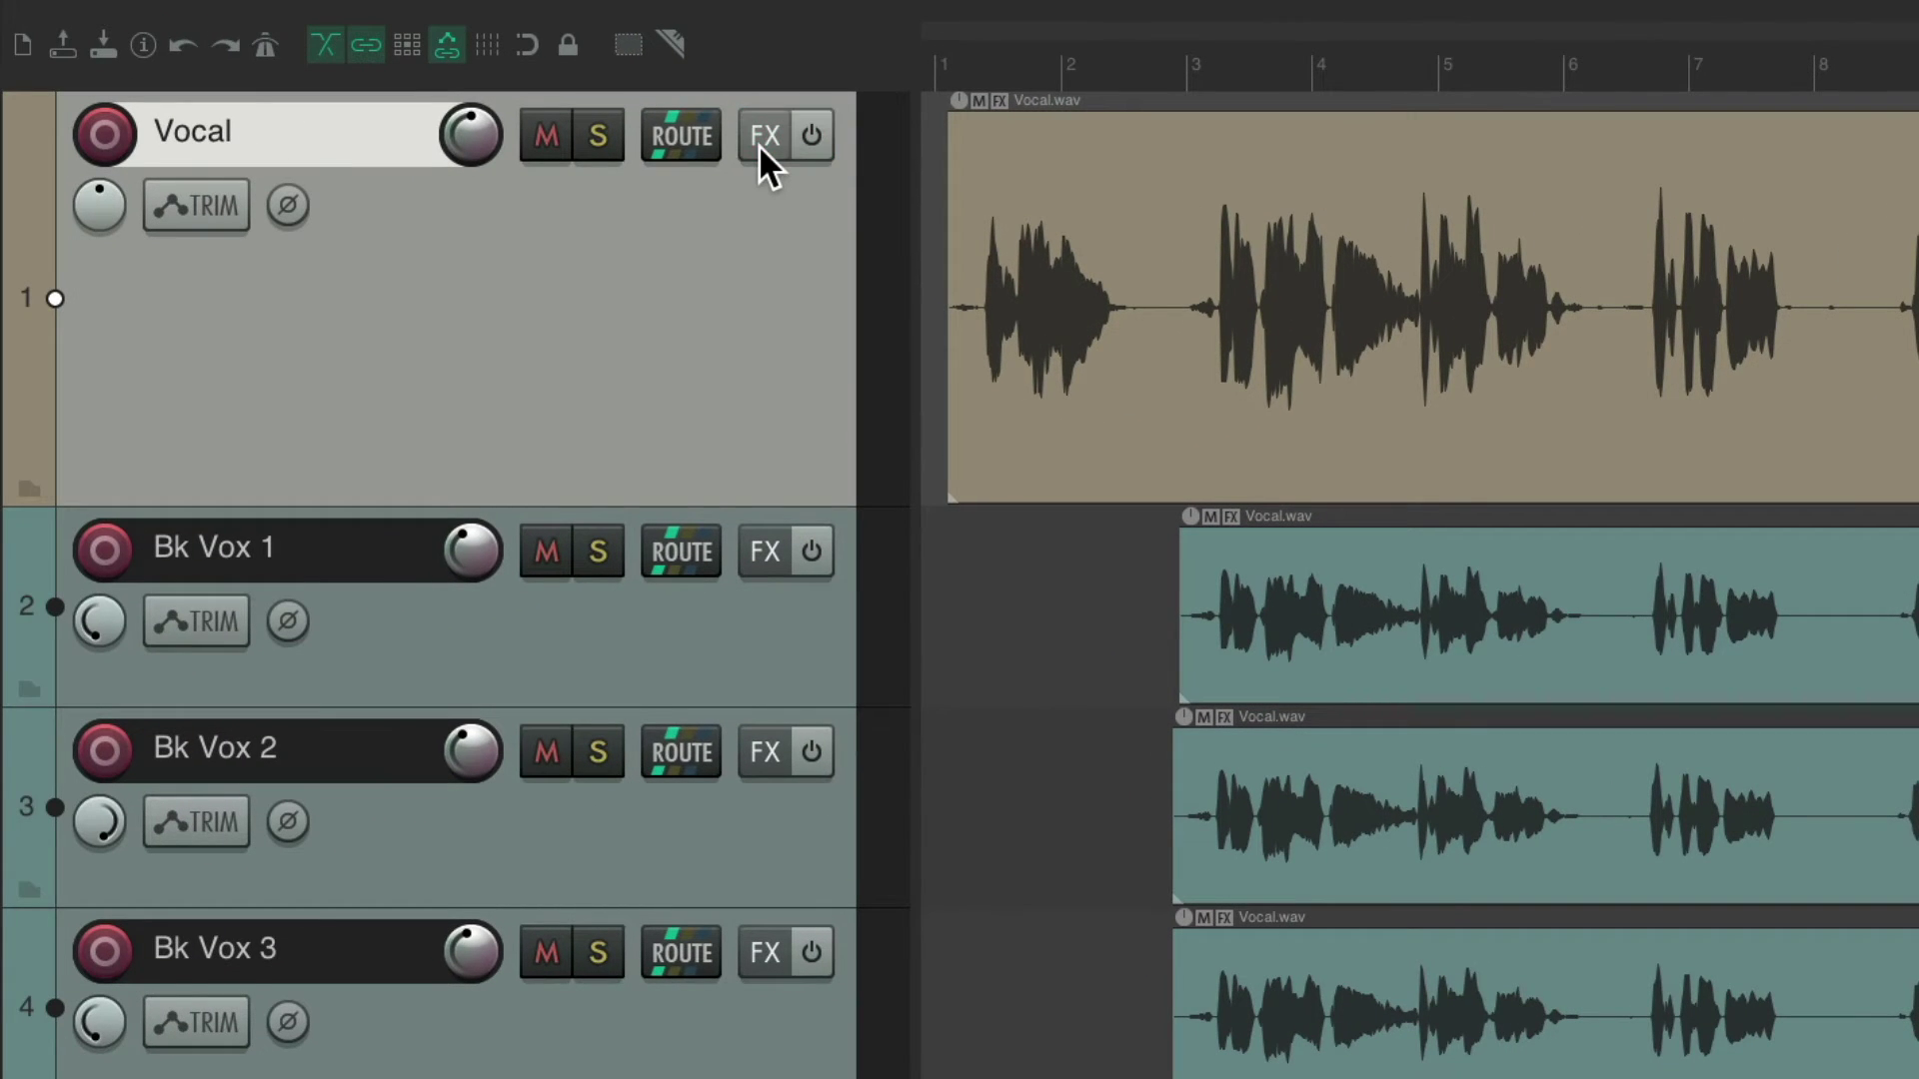
click(759, 143)
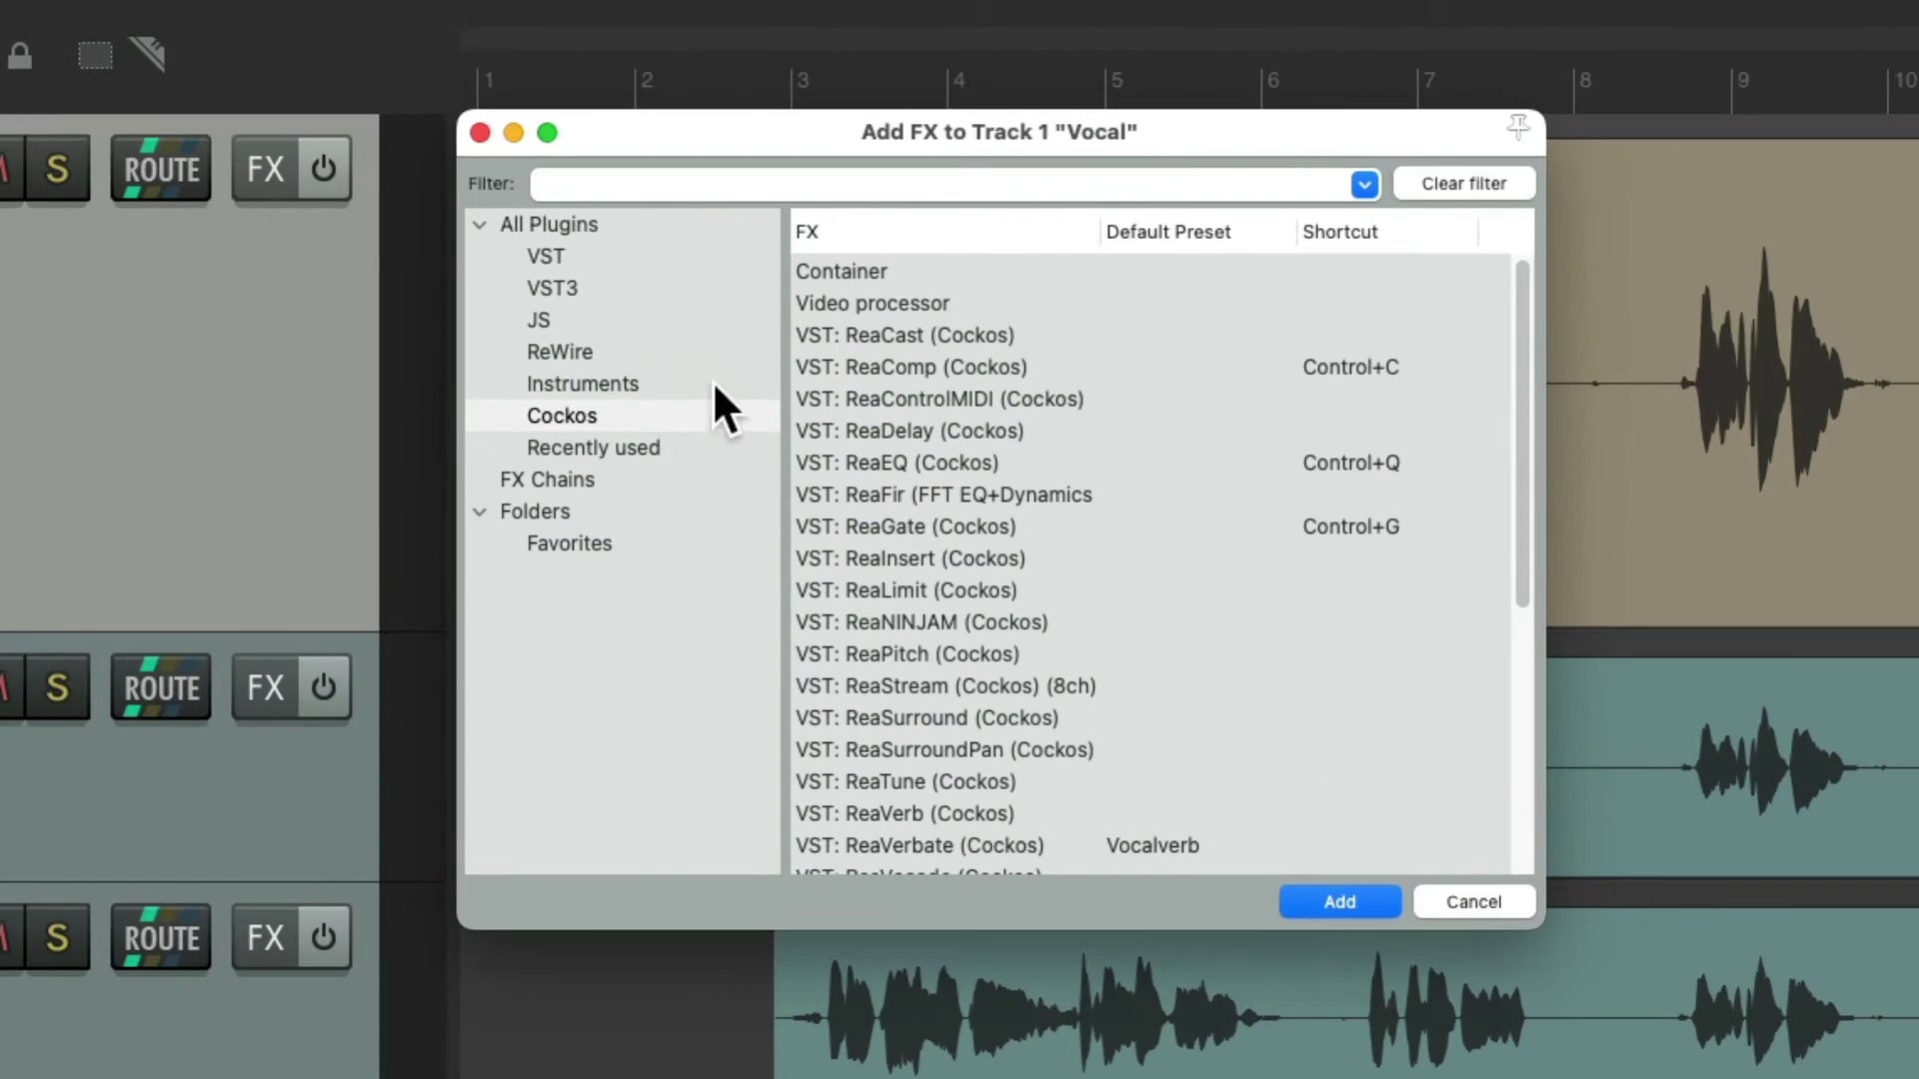
click(689, 483)
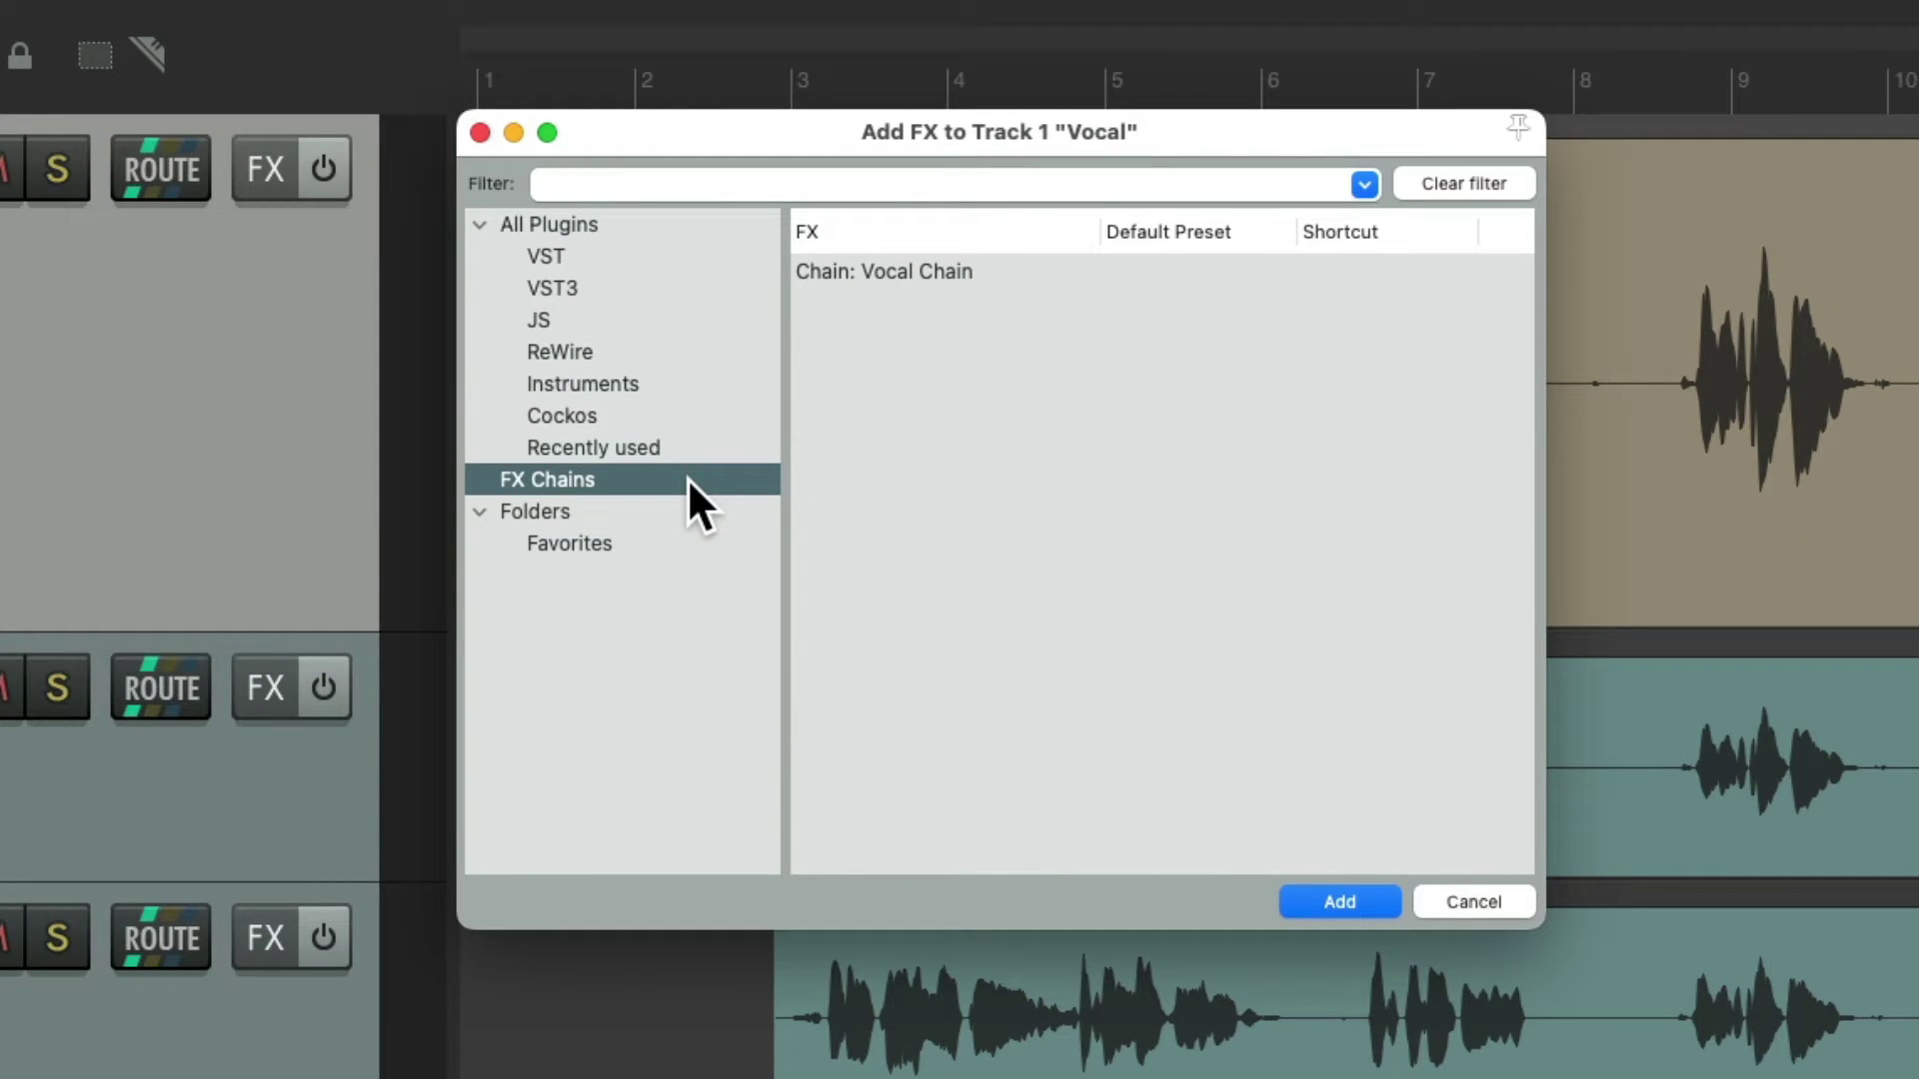
click(1029, 268)
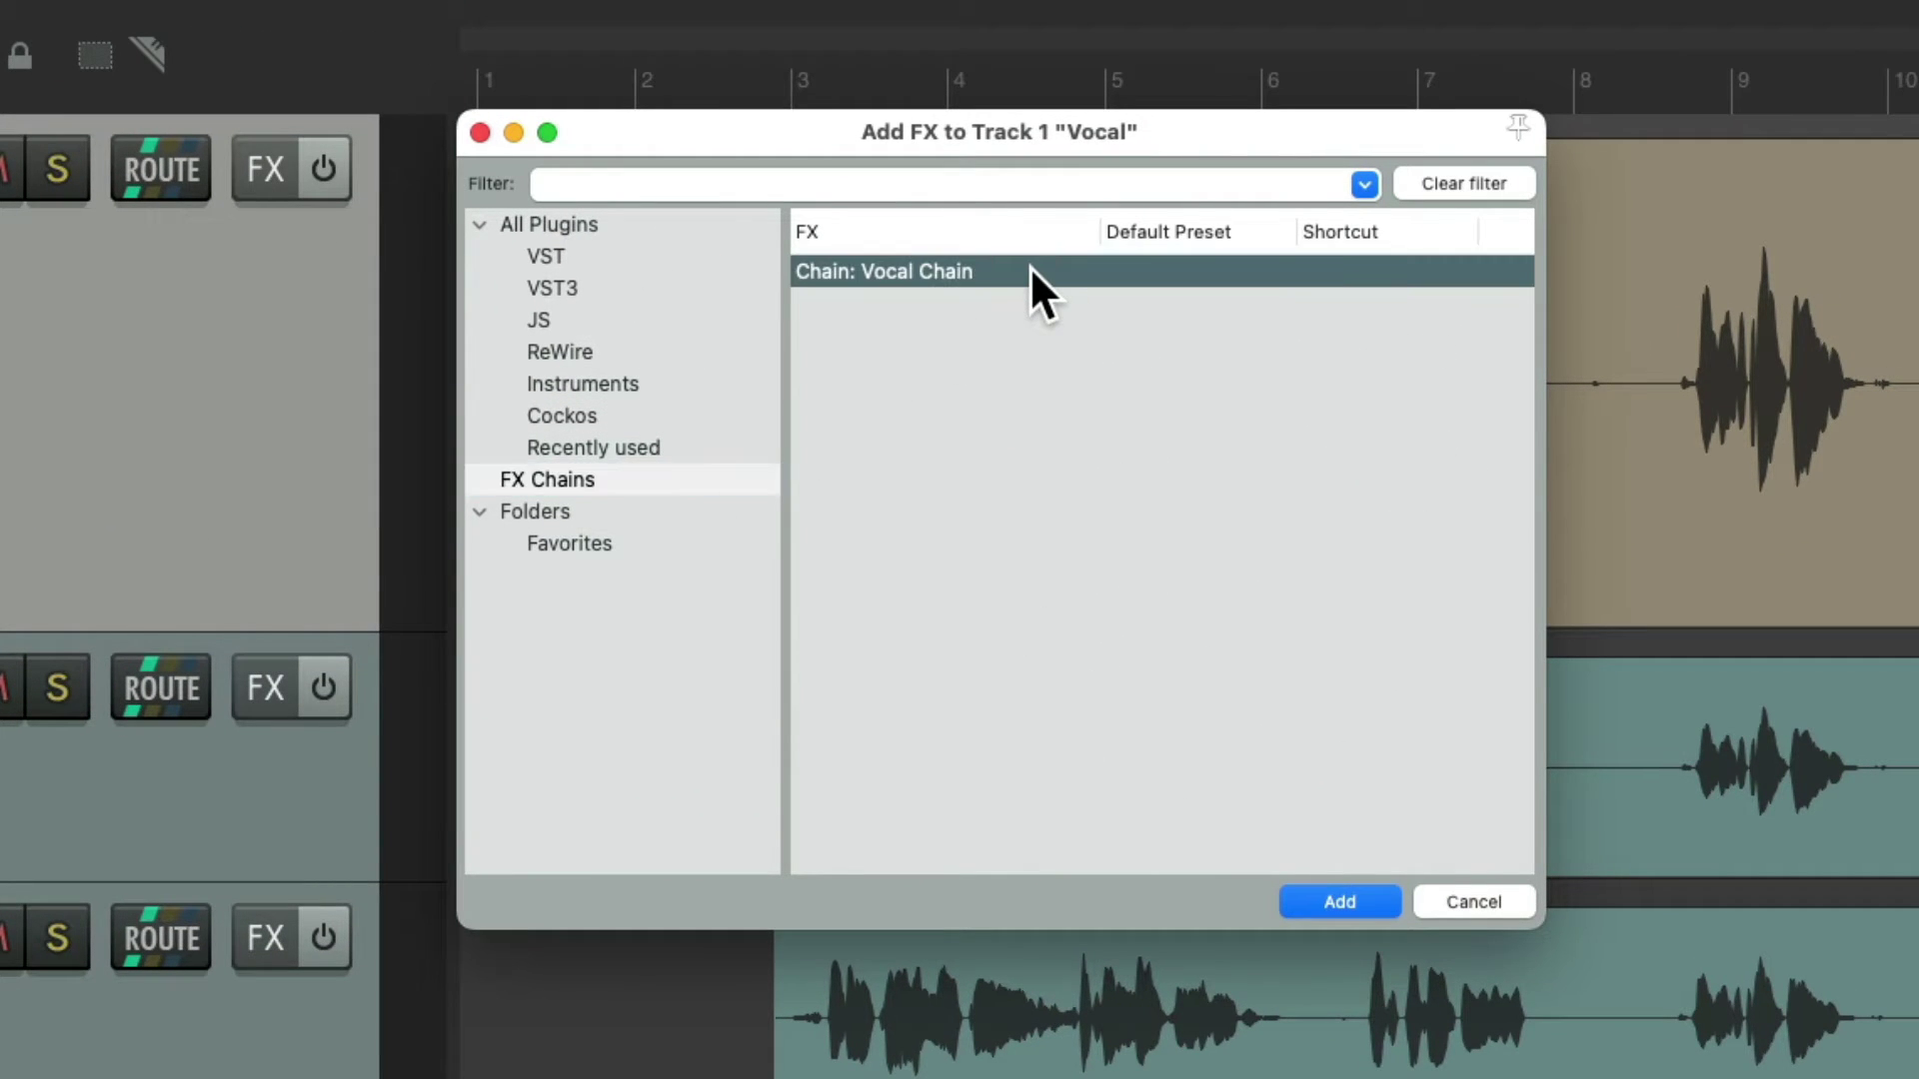
right_click(1029, 265)
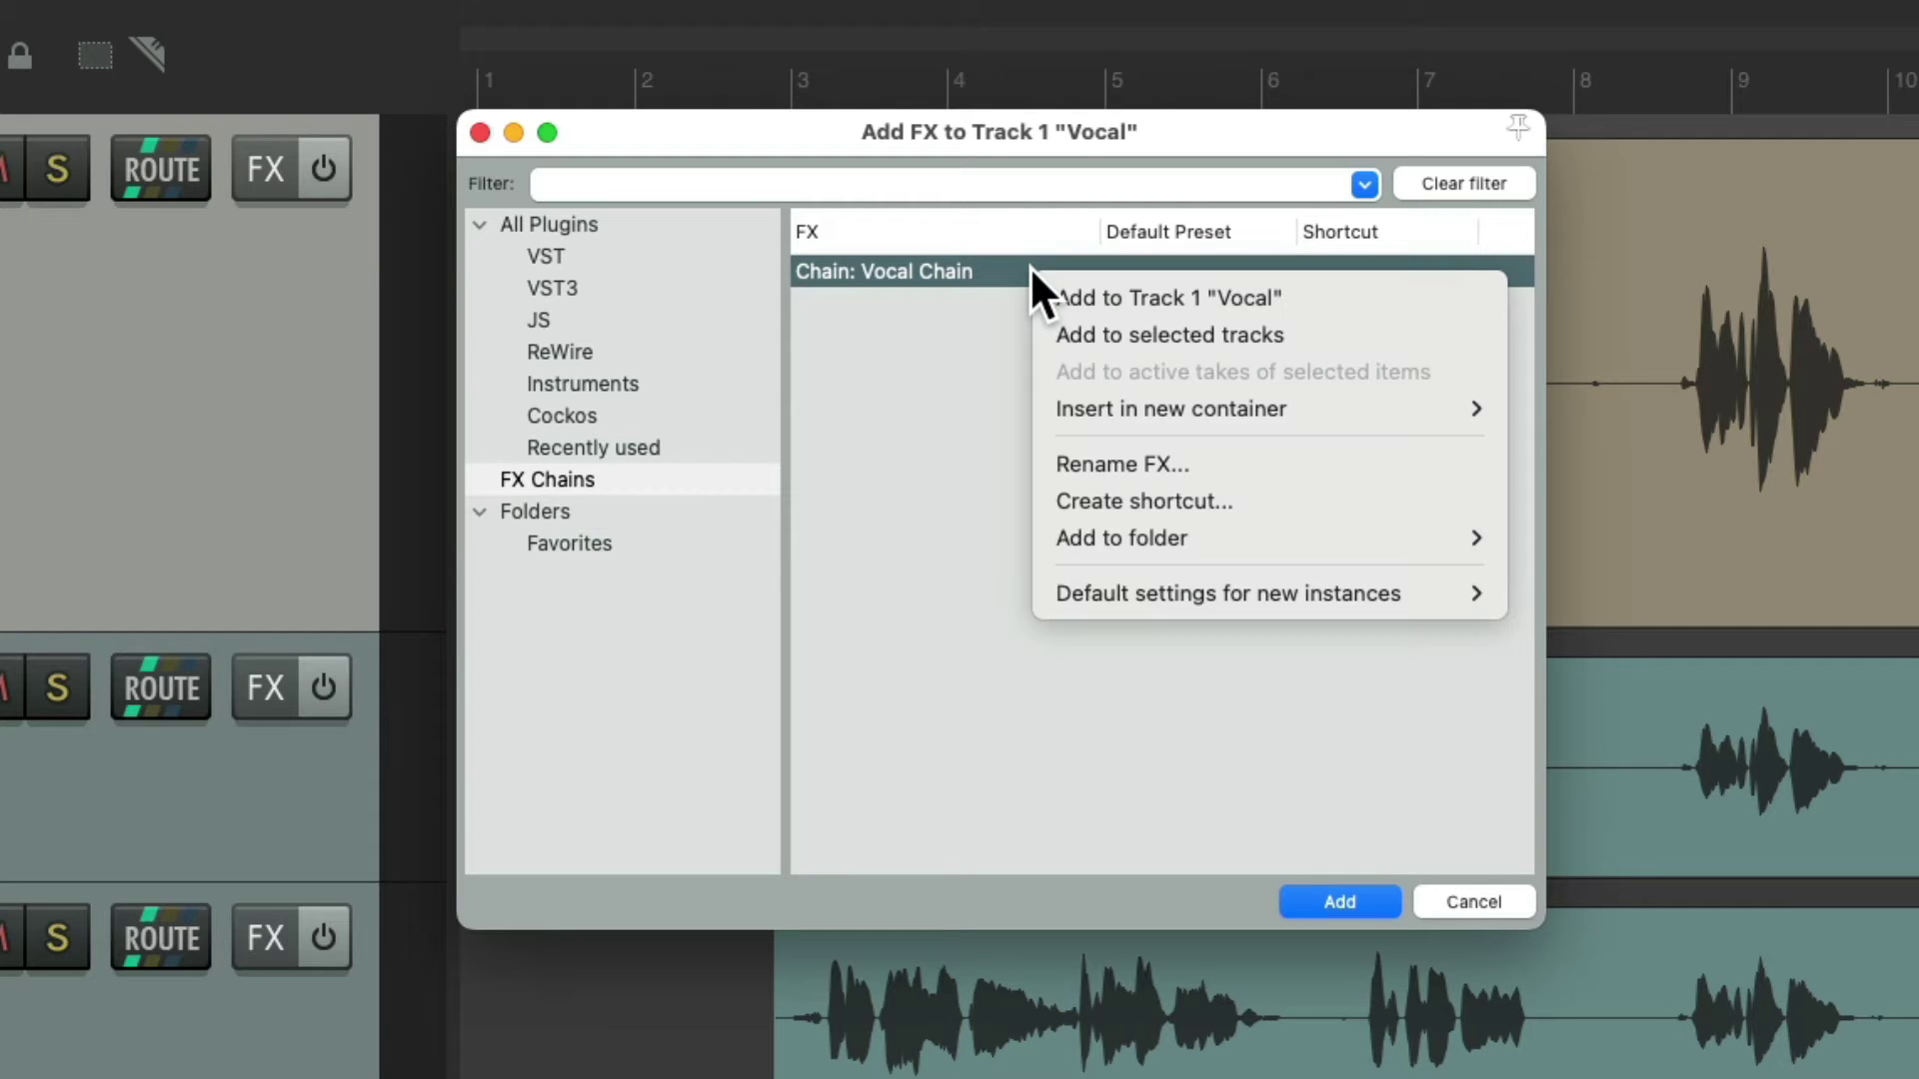
click(1245, 501)
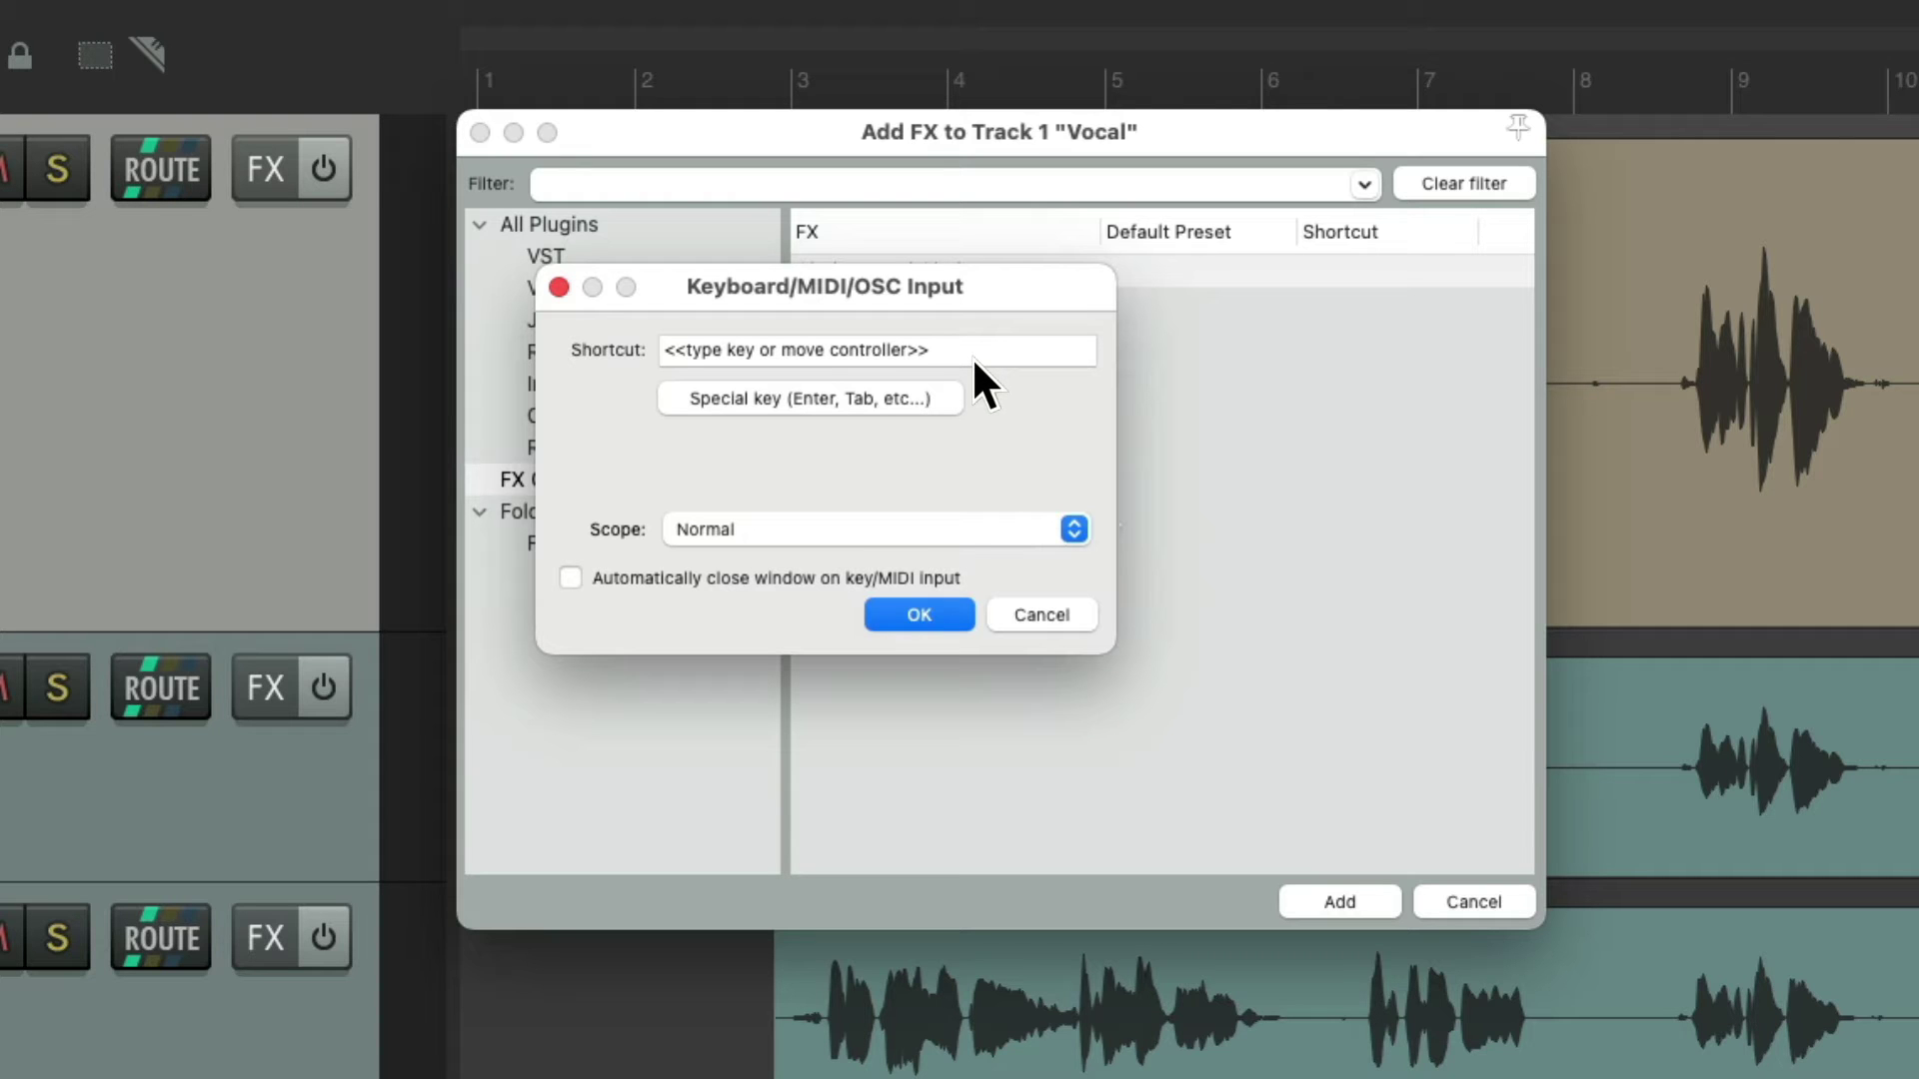
key(ctrl+v)
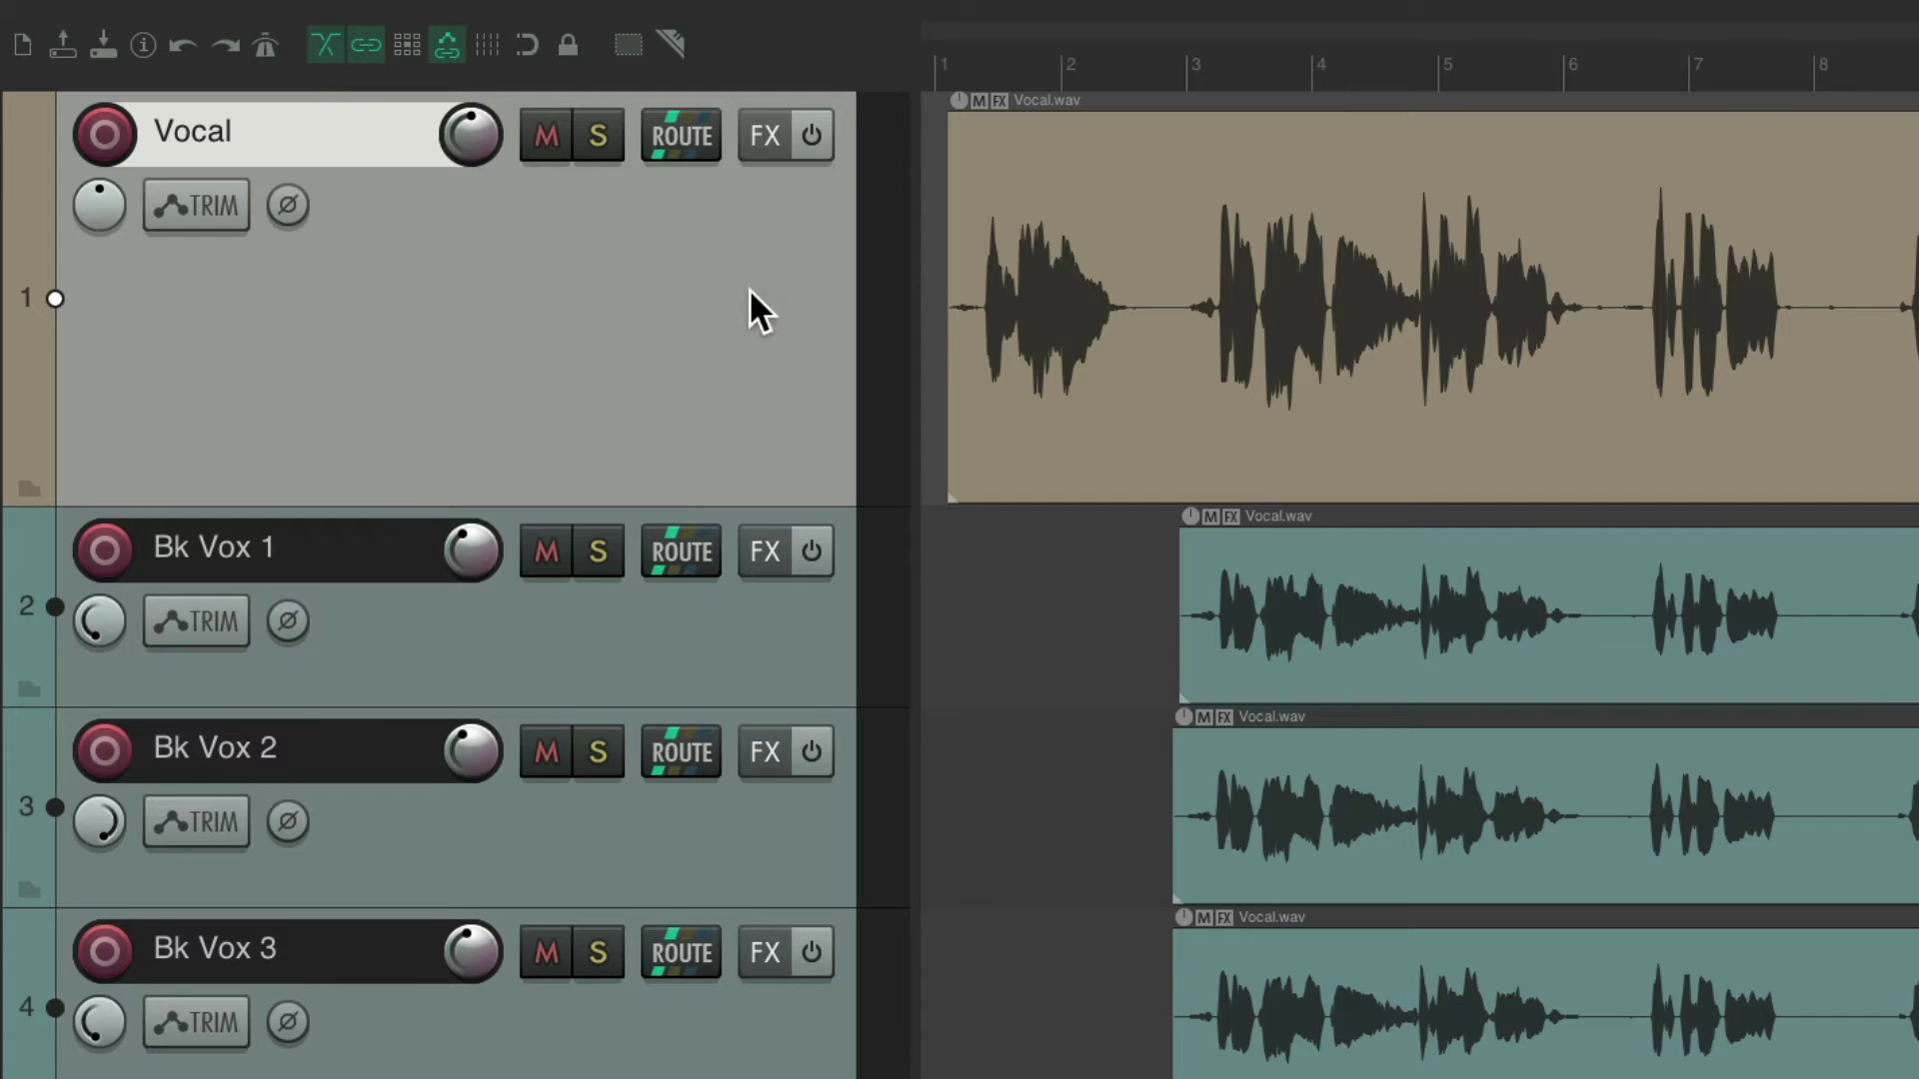
Load Vocal Chain onto the Vocal track, check ReaComp and ReaEQ settings, then close its FX window.
key(ctrl+v)
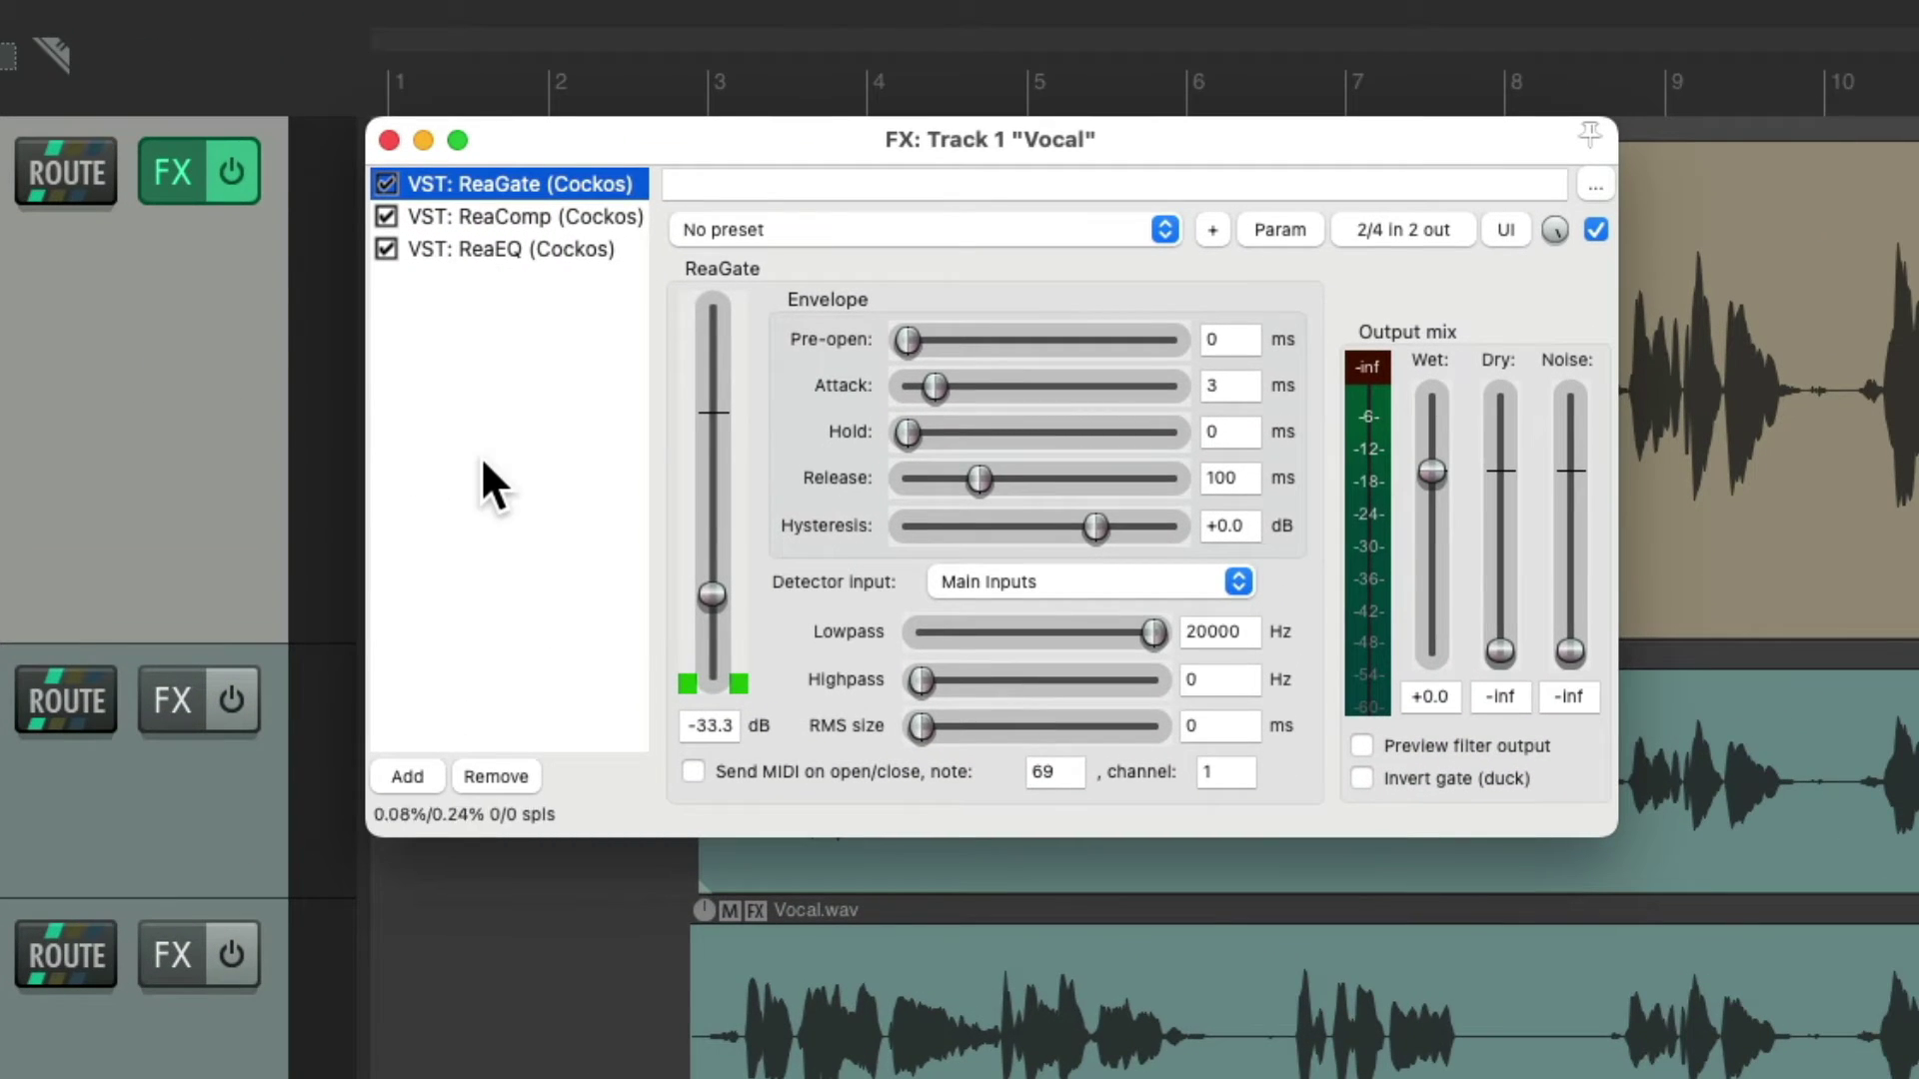
click(622, 218)
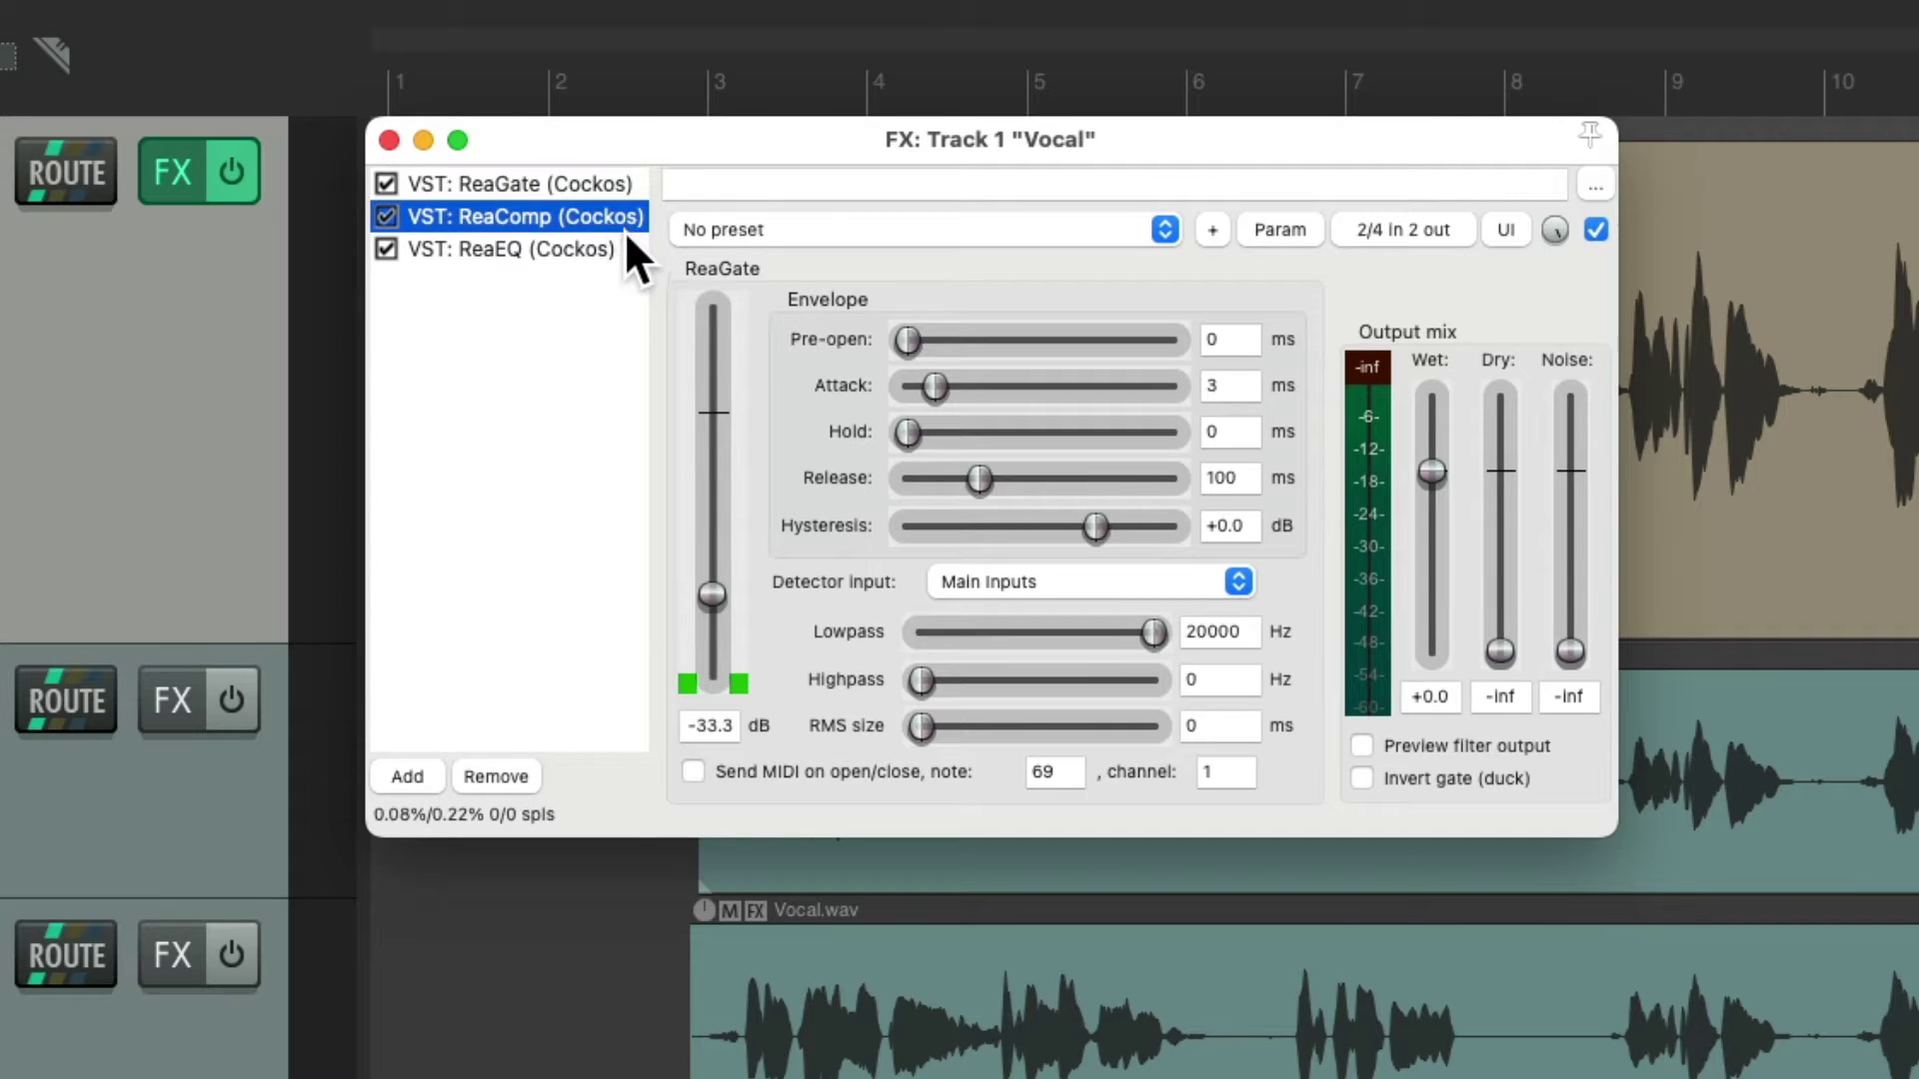
click(622, 249)
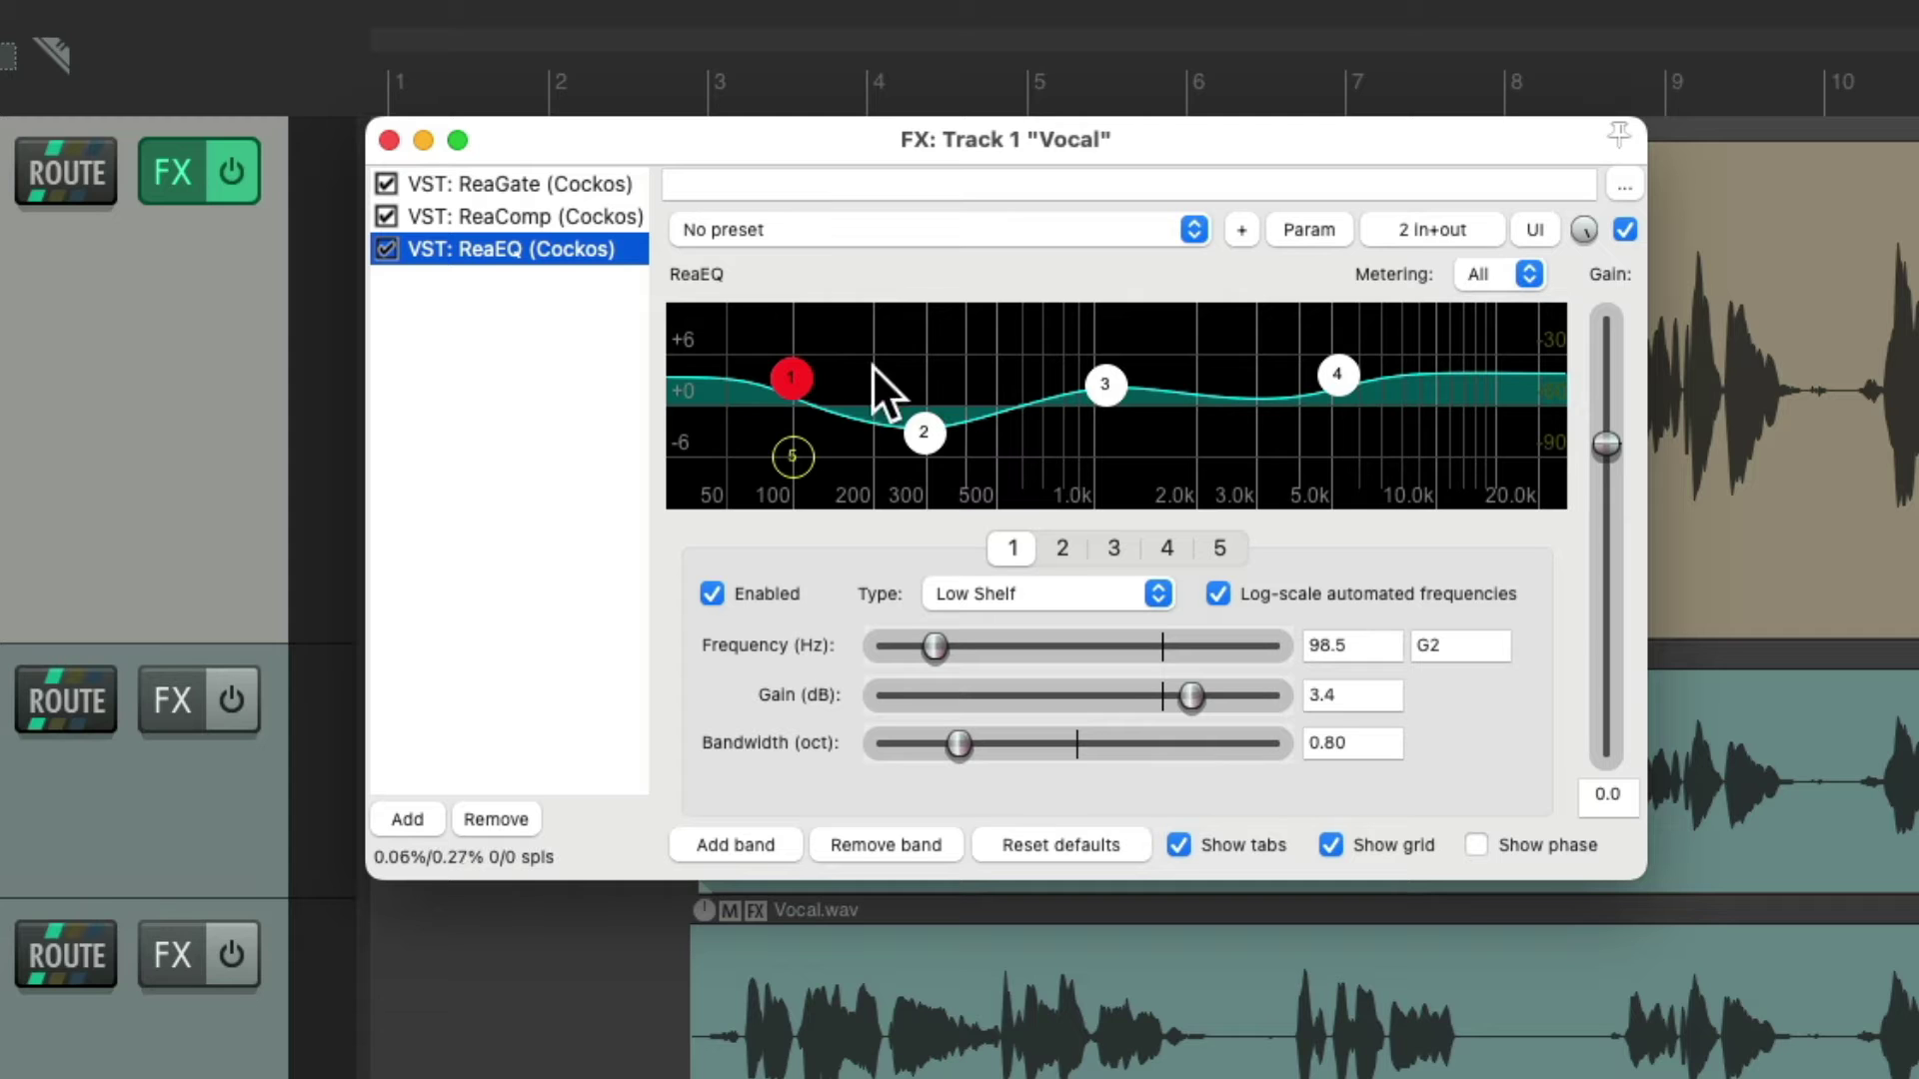
click(389, 140)
Select Bk Vox 1–4, load Vocal Chain onto all four, then undo to remove it.
click(675, 500)
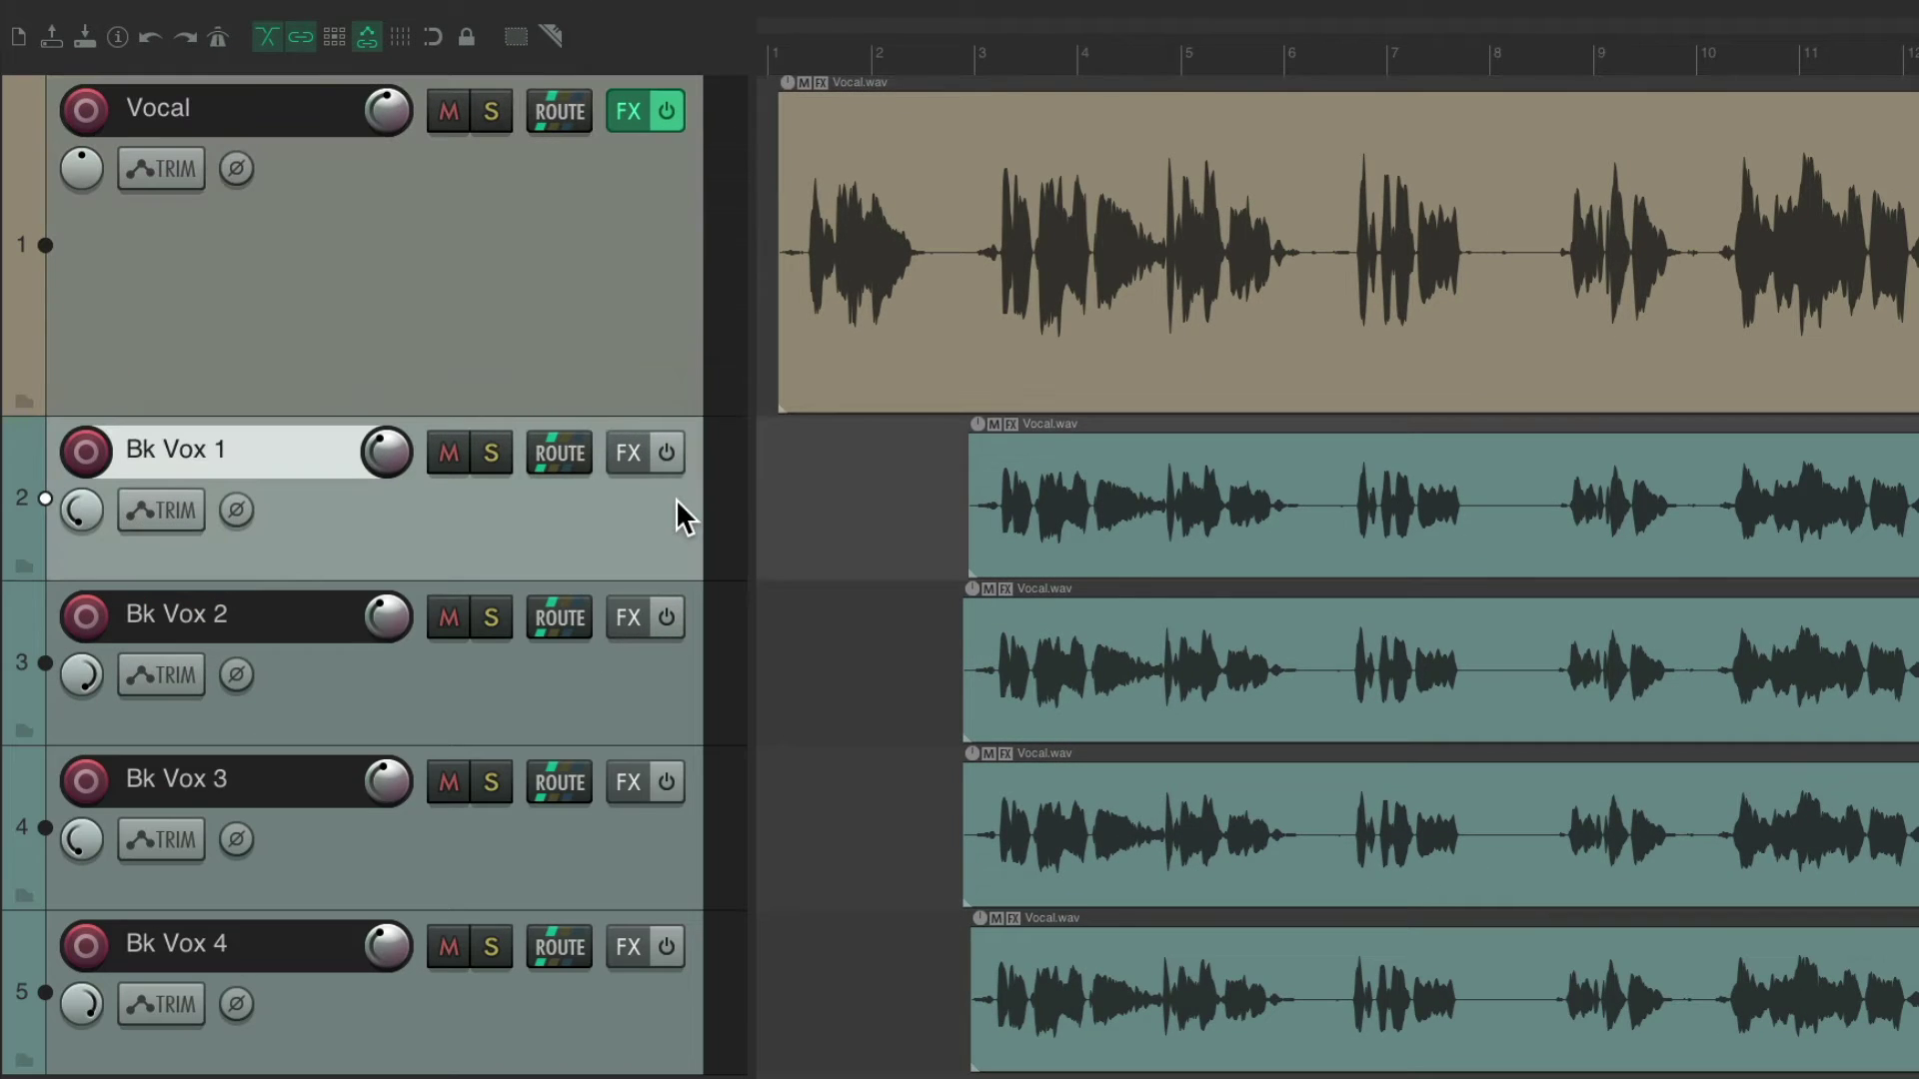
shift+click(678, 1002)
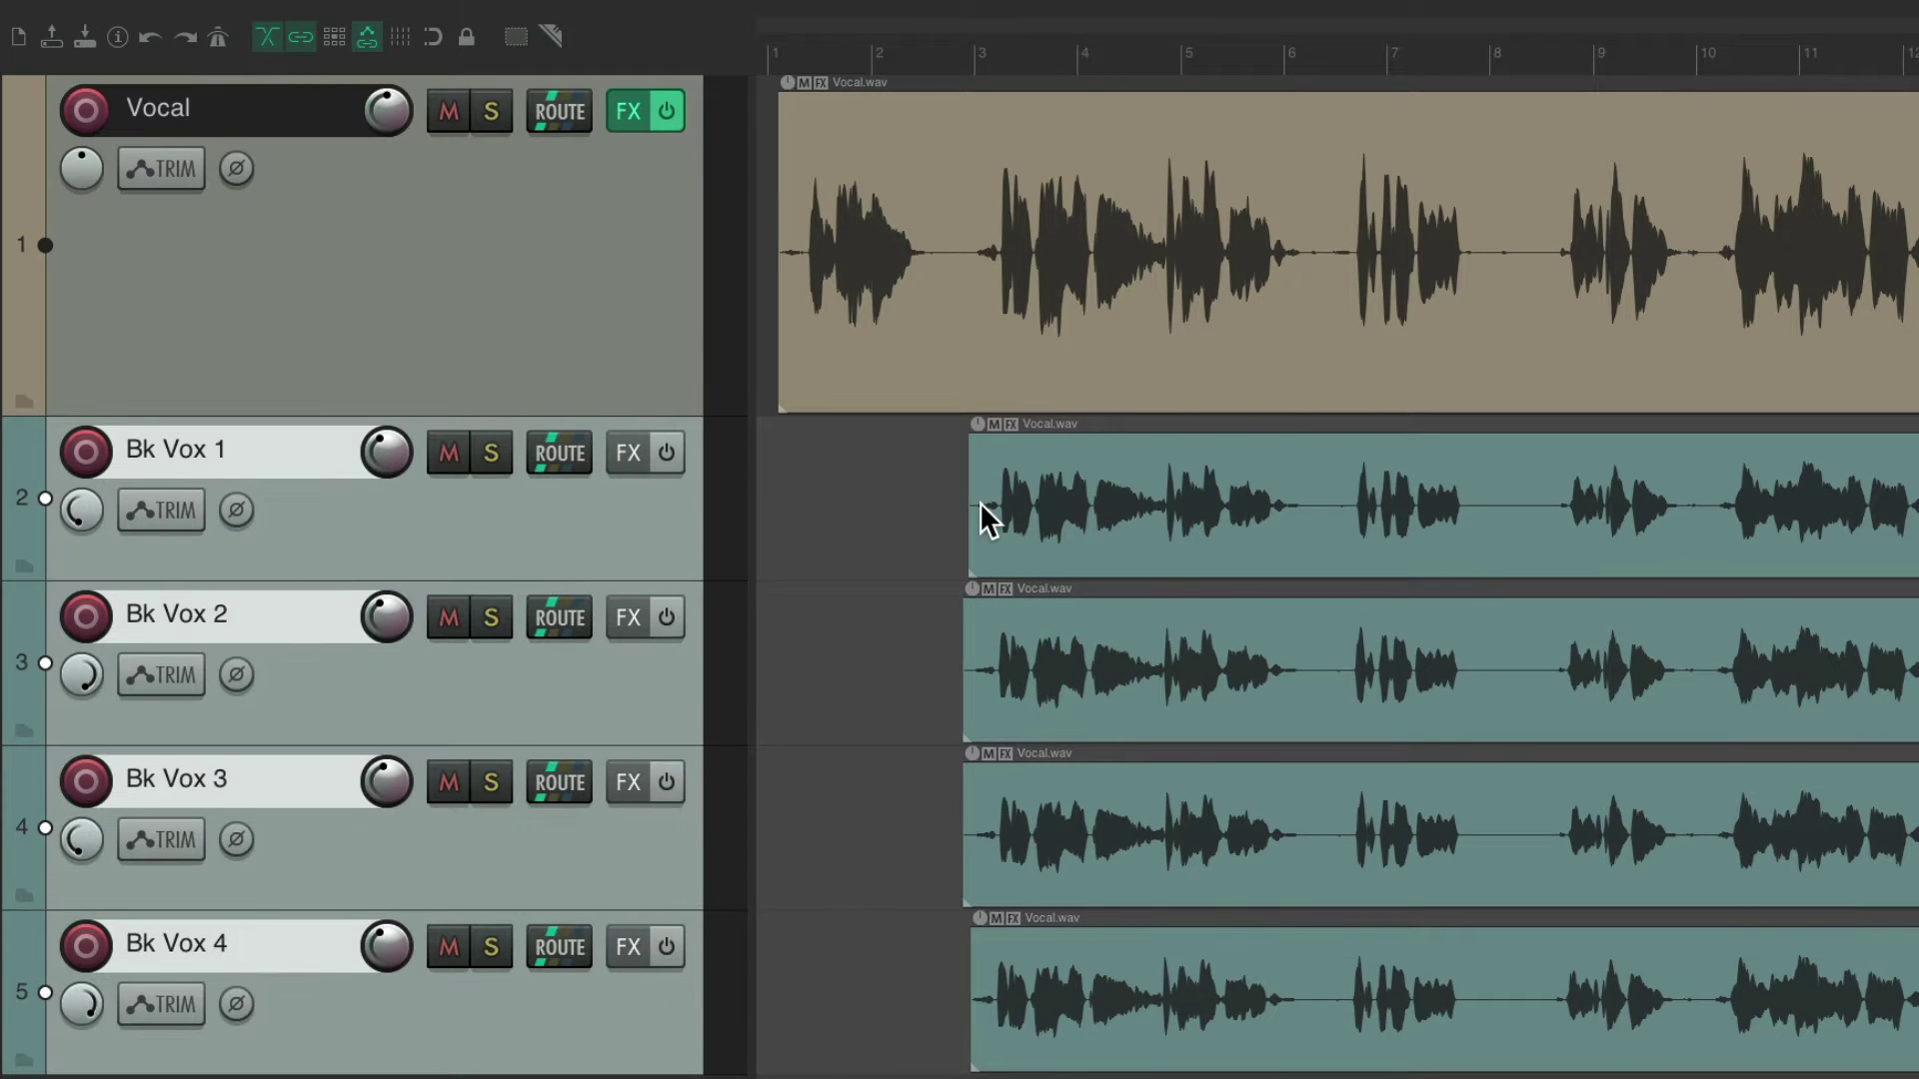
key(f)
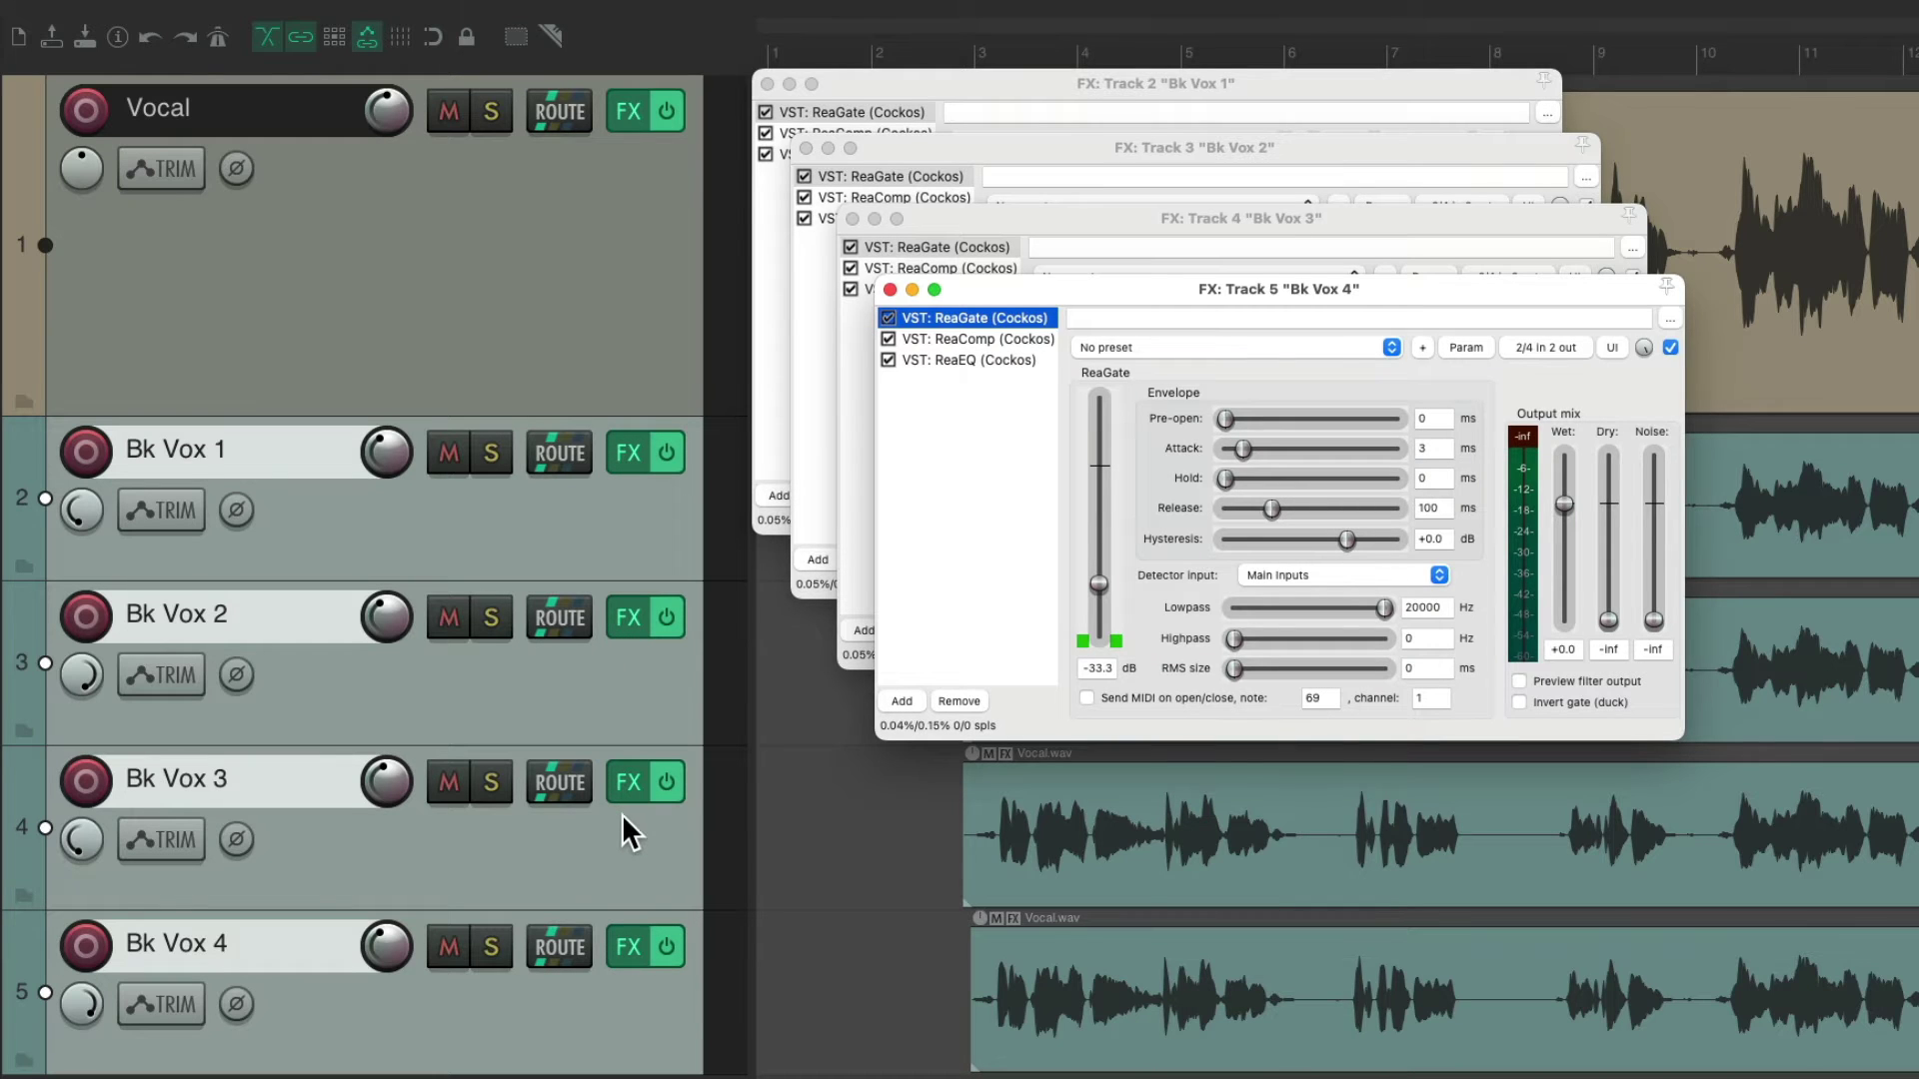
key(ctrl+z)
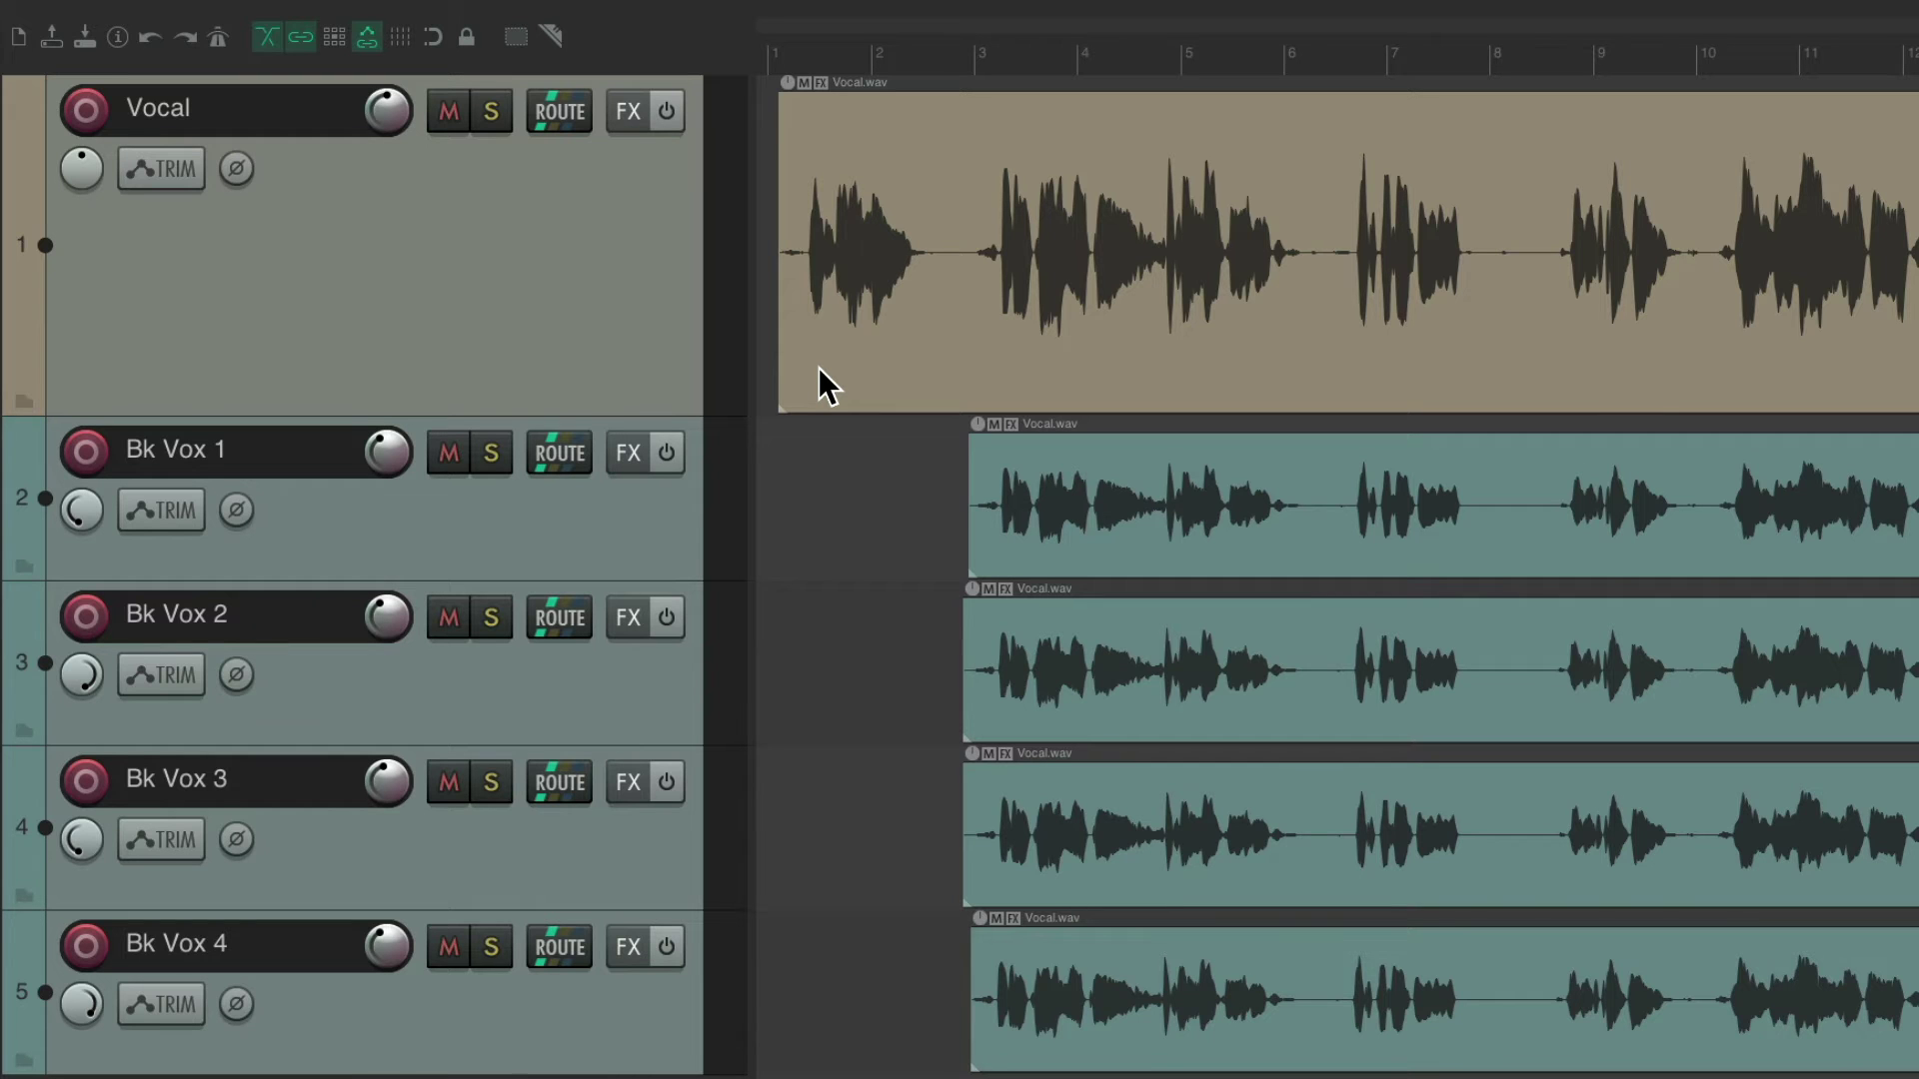
Add ReaEQ to the Vocal track with a -5.8 dB cut near 1012 Hz and +6.5 dB high shelf.
click(631, 290)
key(f)
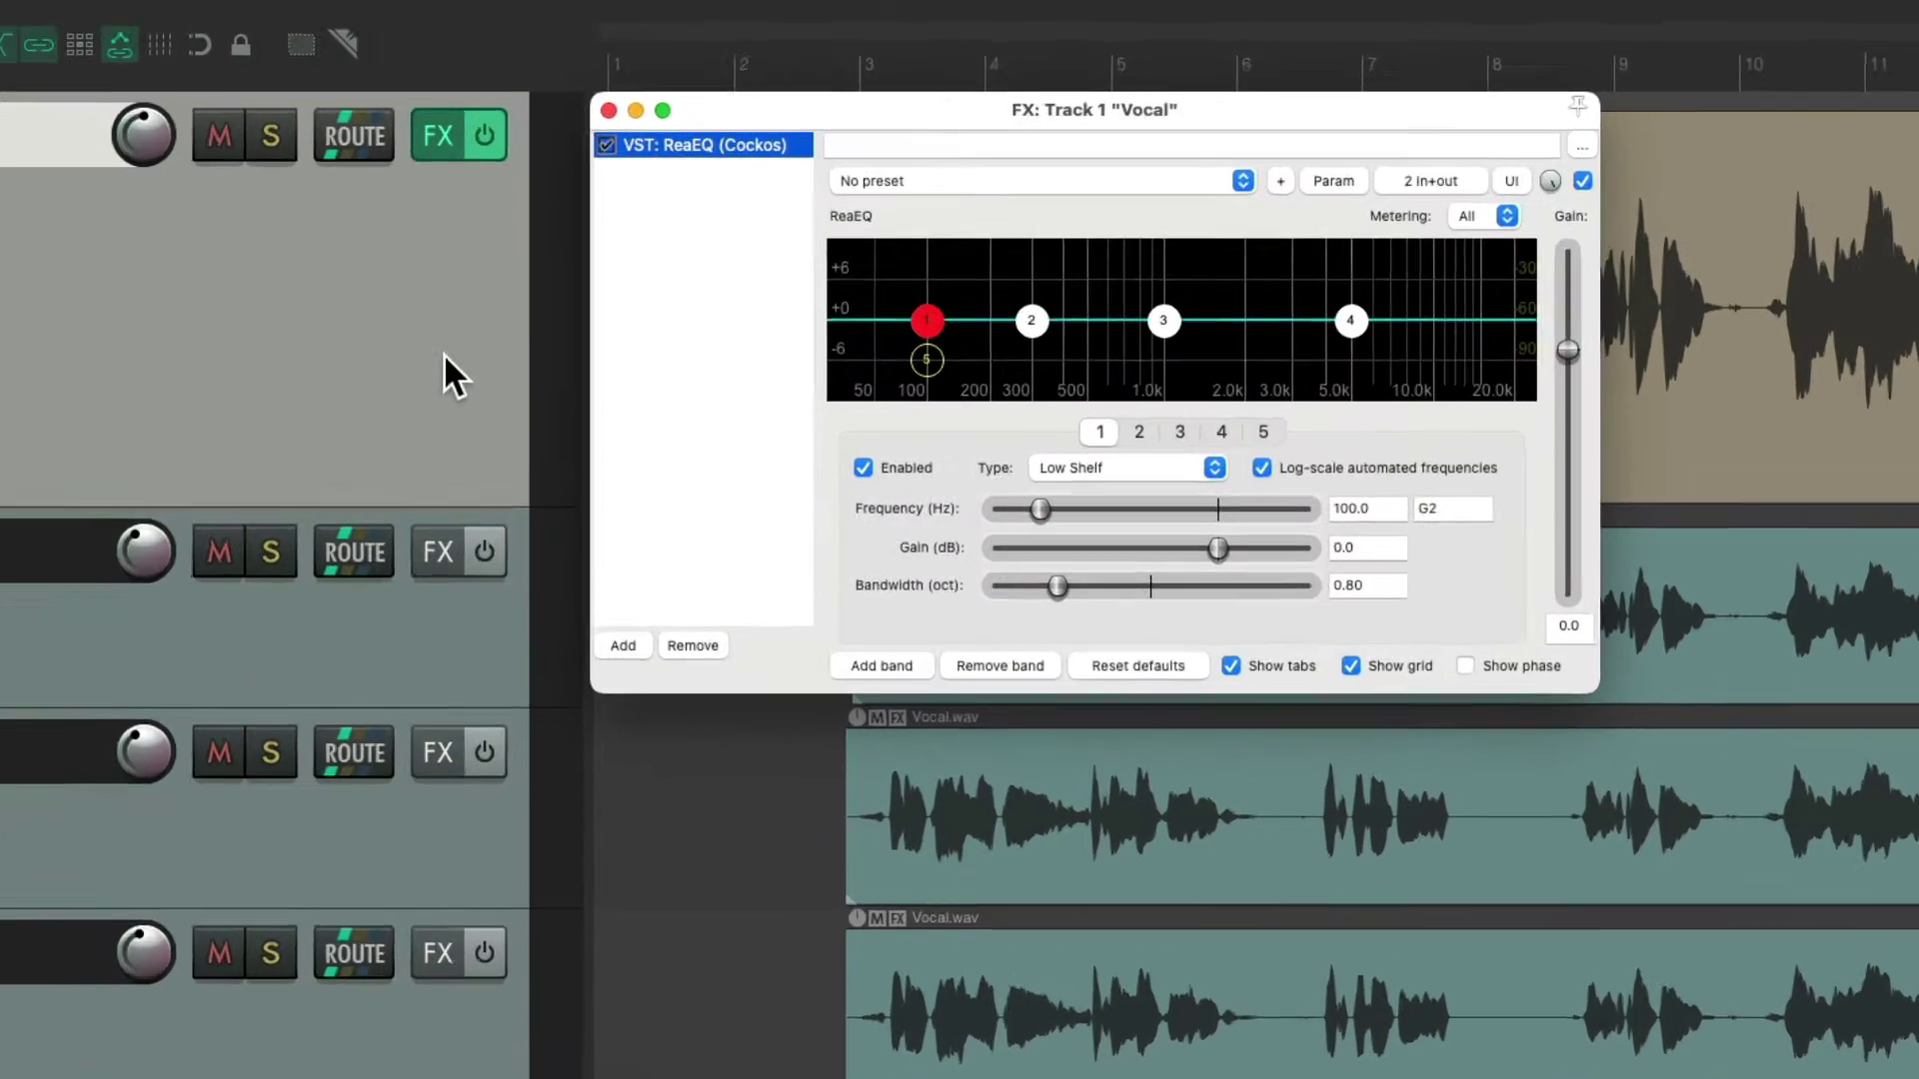
drag(755, 398, 759, 372)
drag(906, 405, 905, 414)
drag(1074, 405, 1083, 437)
drag(1310, 407, 1297, 350)
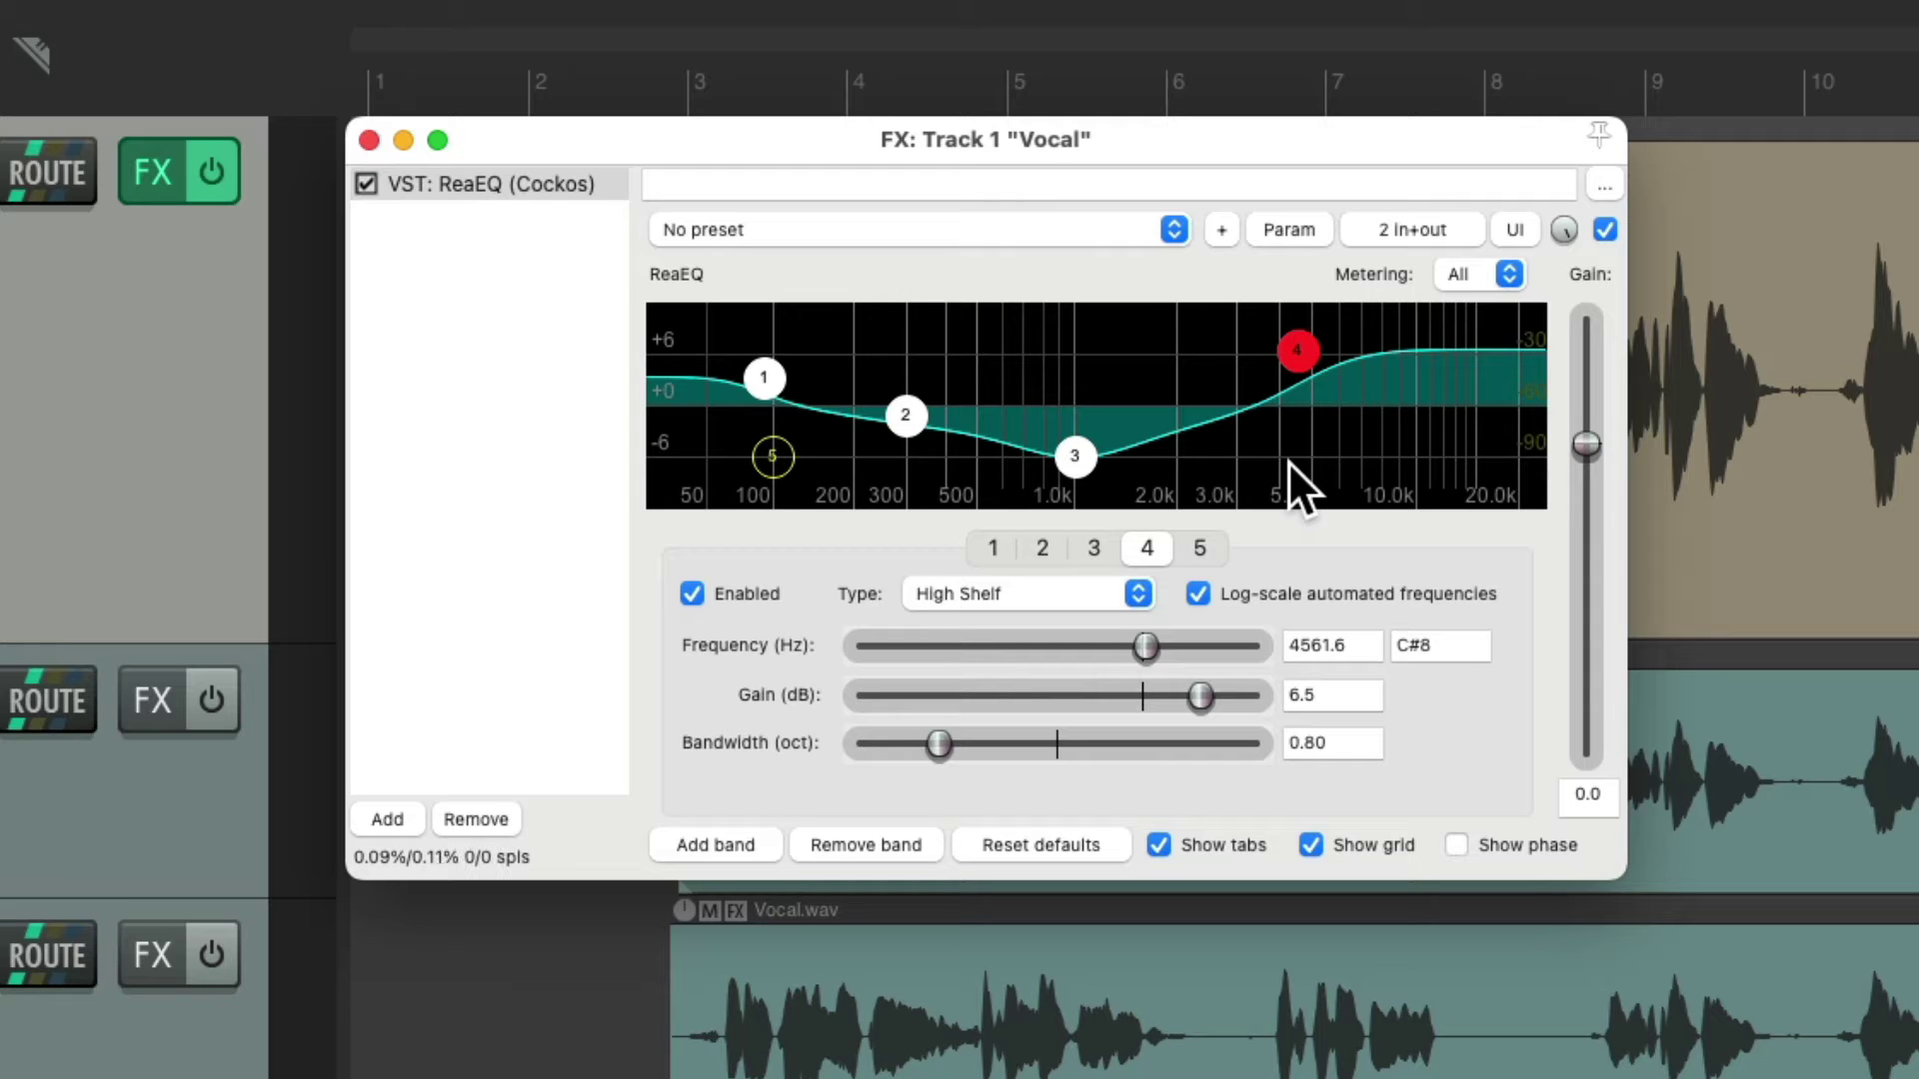
Save only the selected ReaEQ as an FX chain named 'Smiley EQ'.
right_click(534, 181)
mouse_move(560, 437)
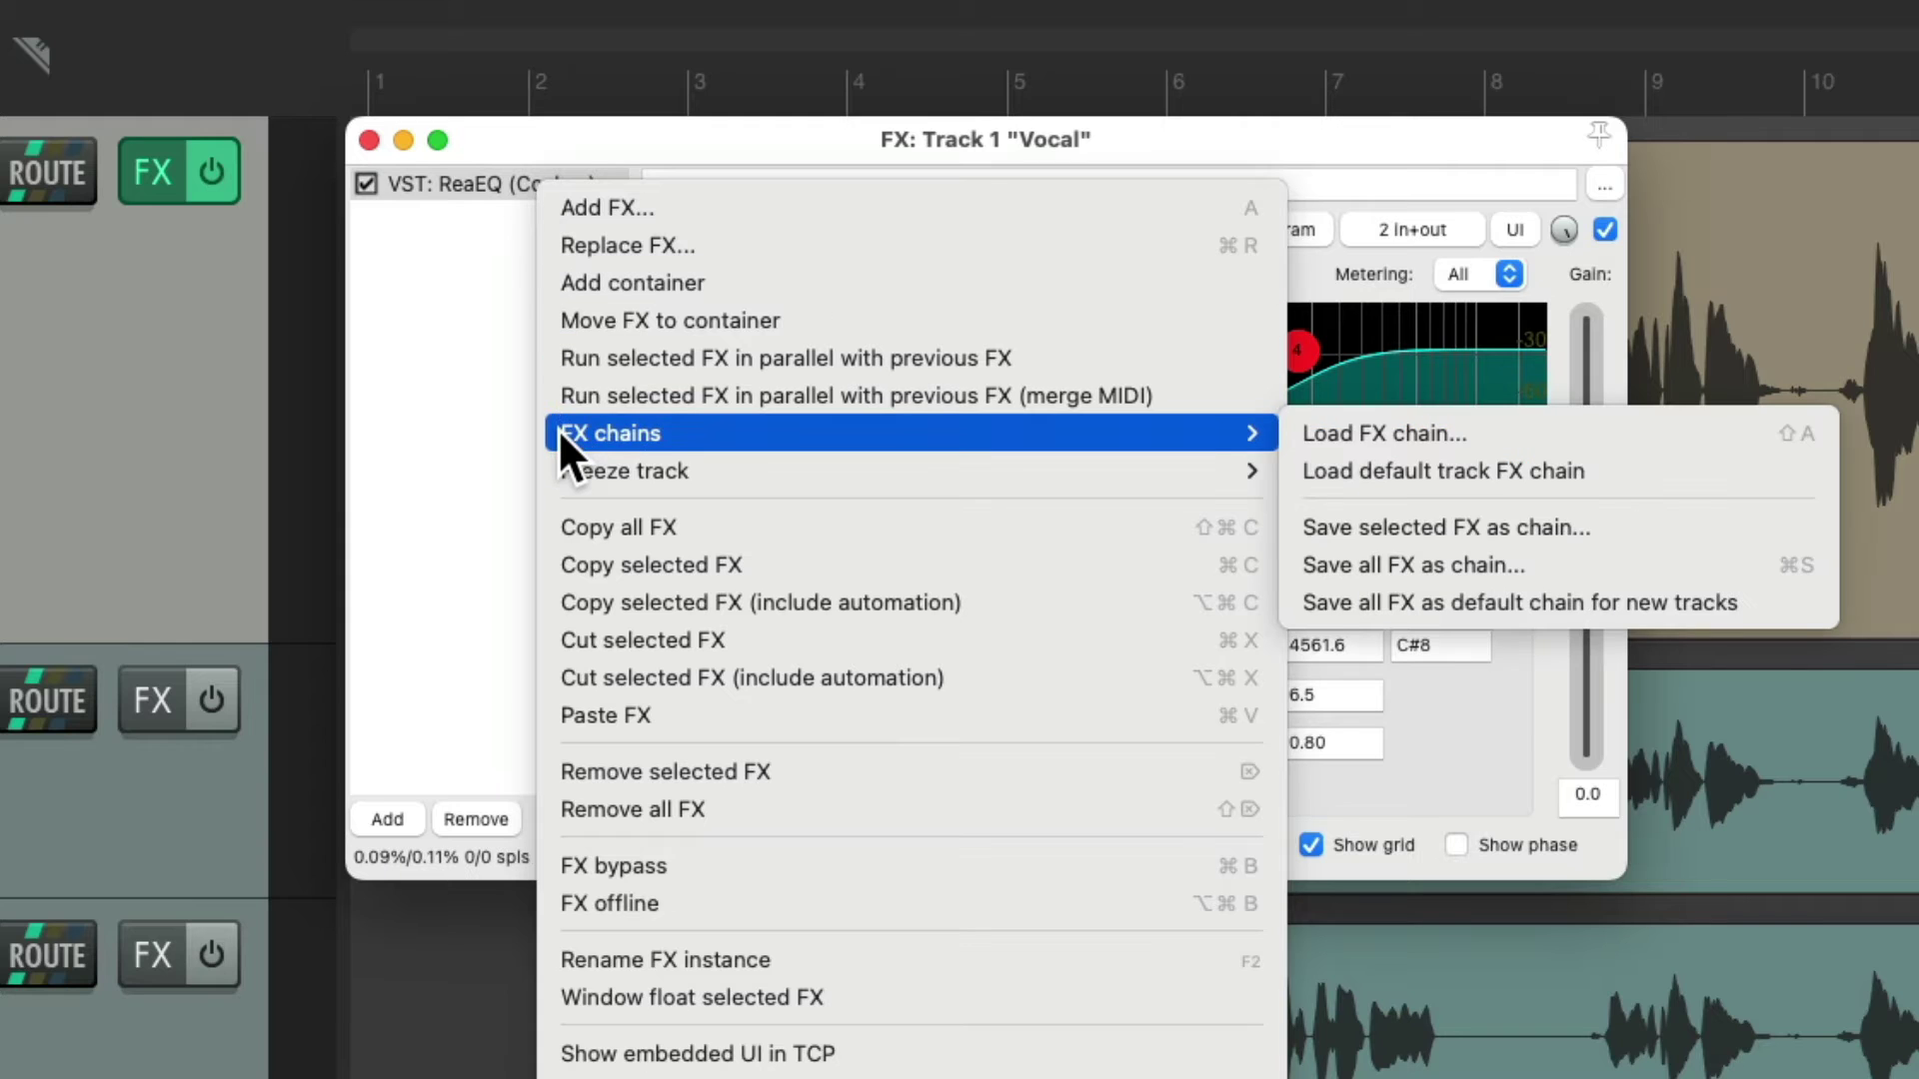
click(1611, 529)
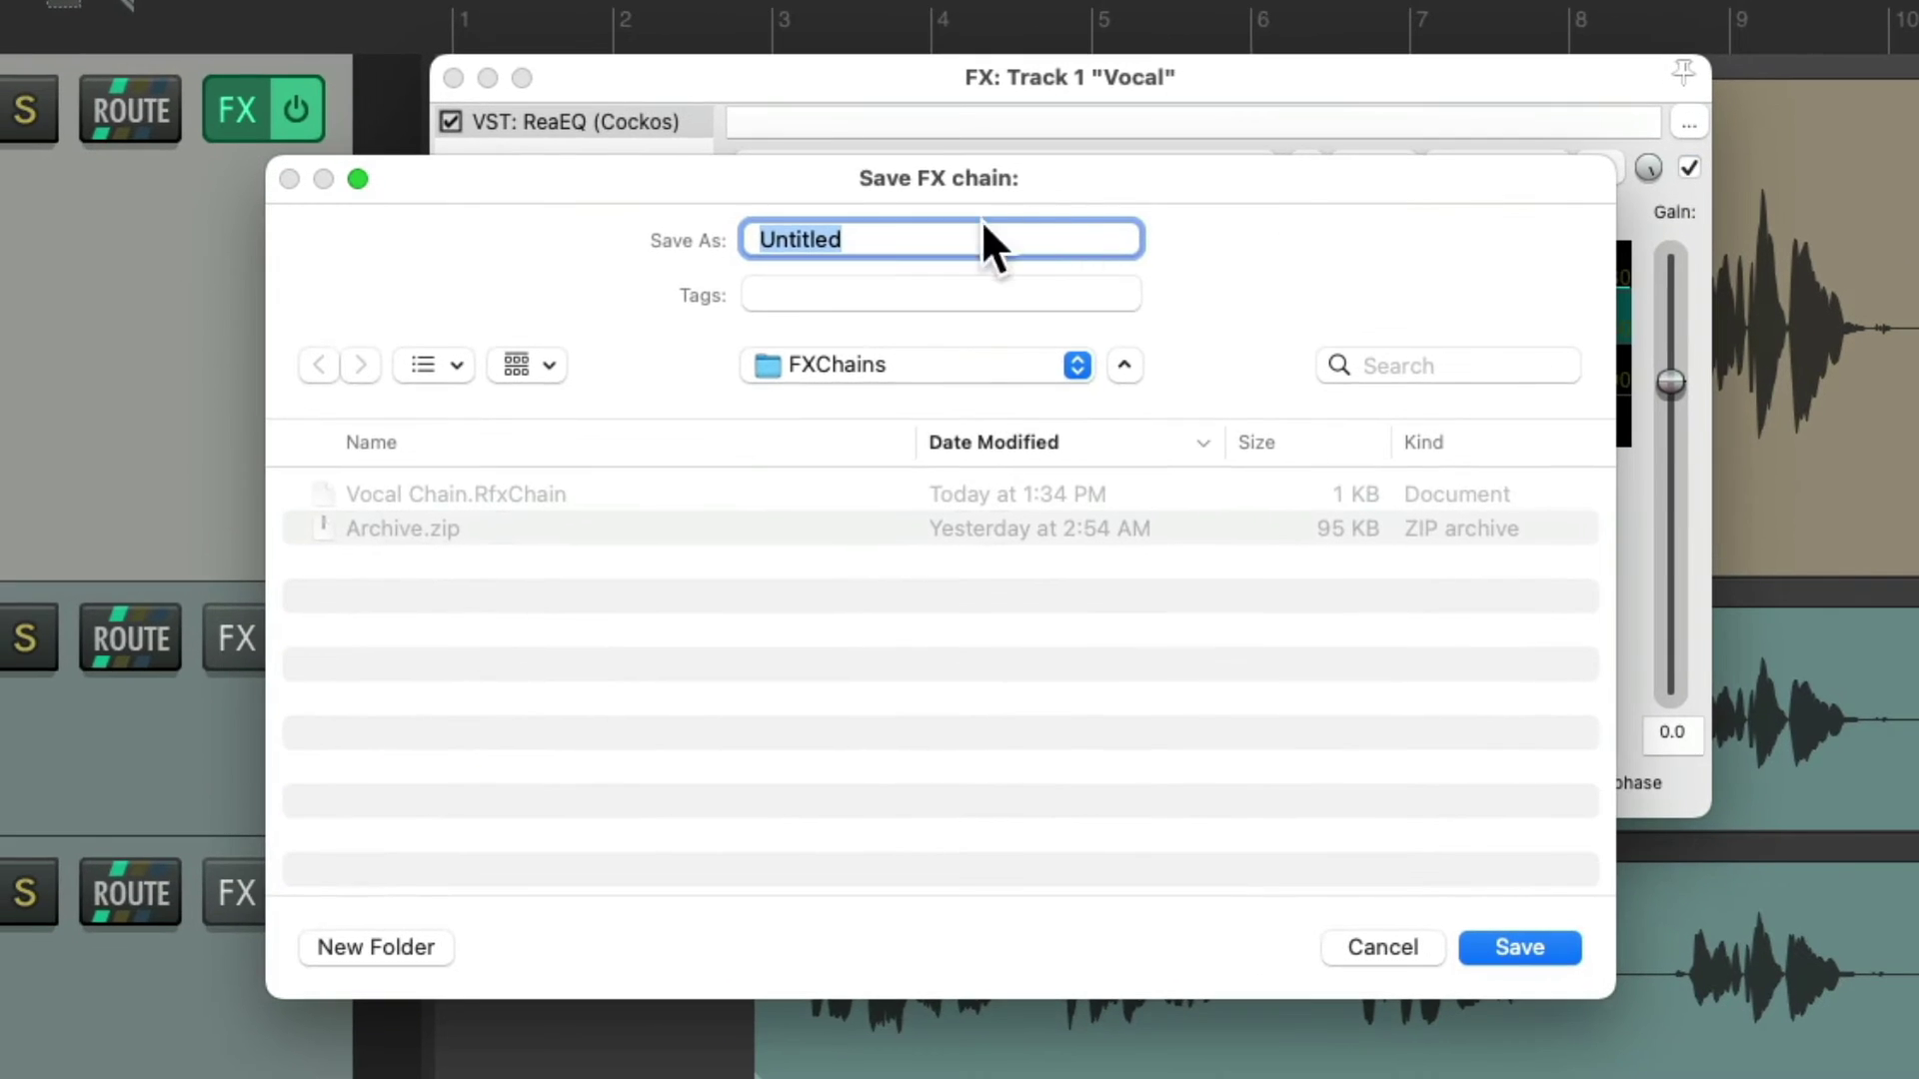
text(Smiley EQ)
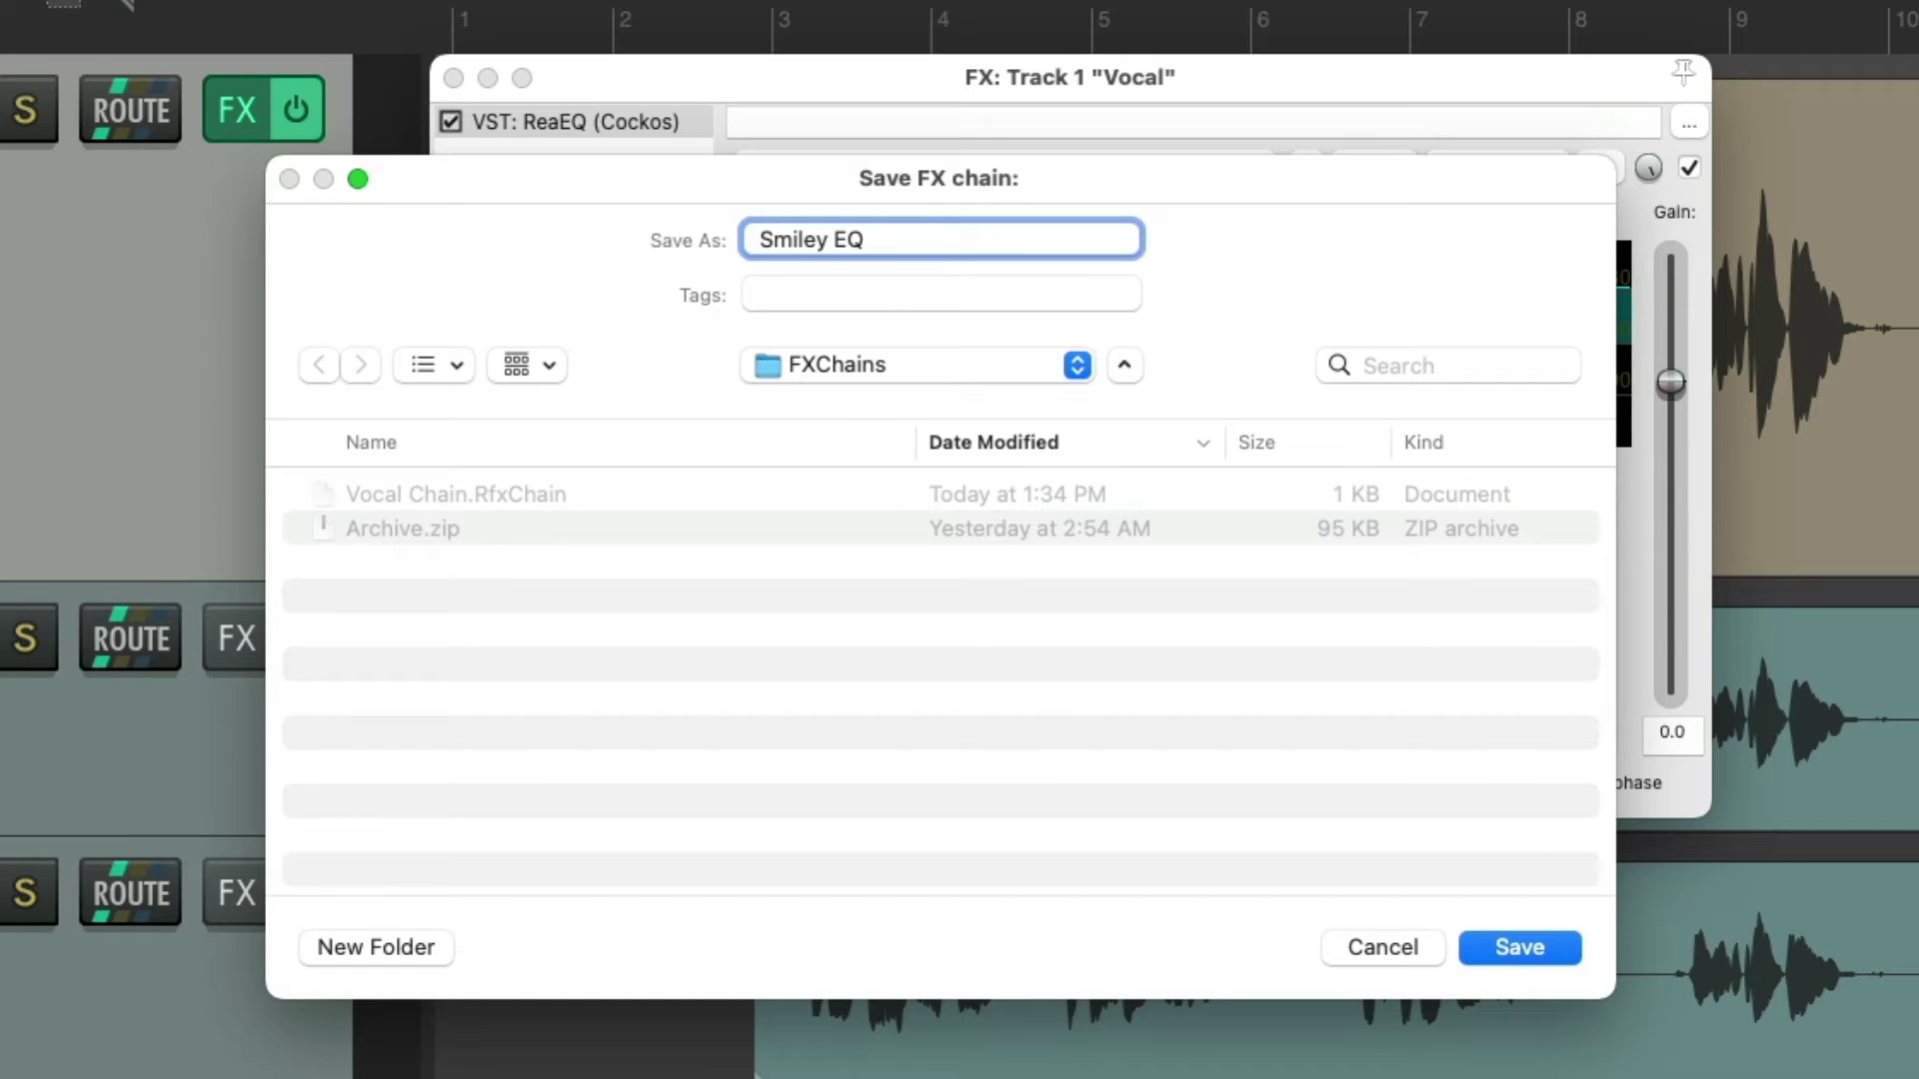
key(Return)
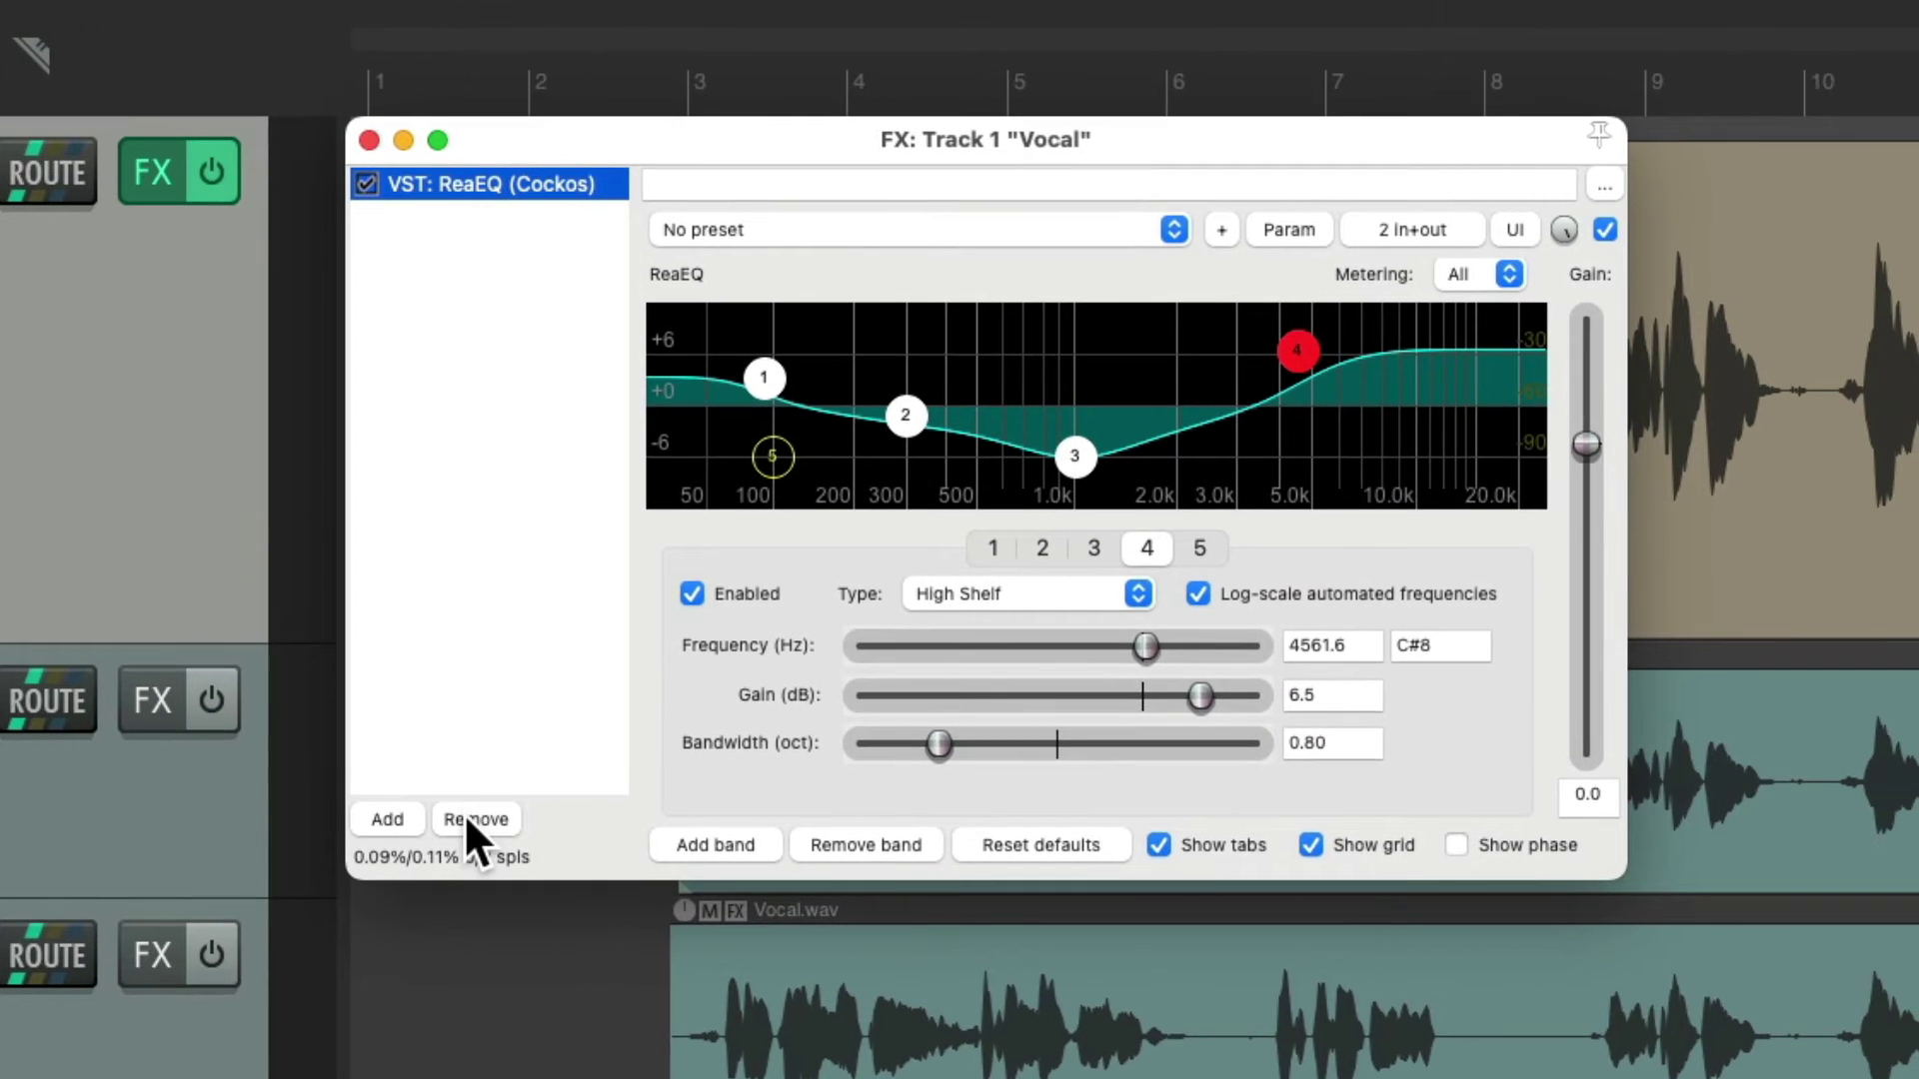
Remove ReaEQ from the Vocal track and select Chain: Smiley EQ in Add FX's FX Chains list.
click(469, 819)
double_click(497, 491)
click(548, 492)
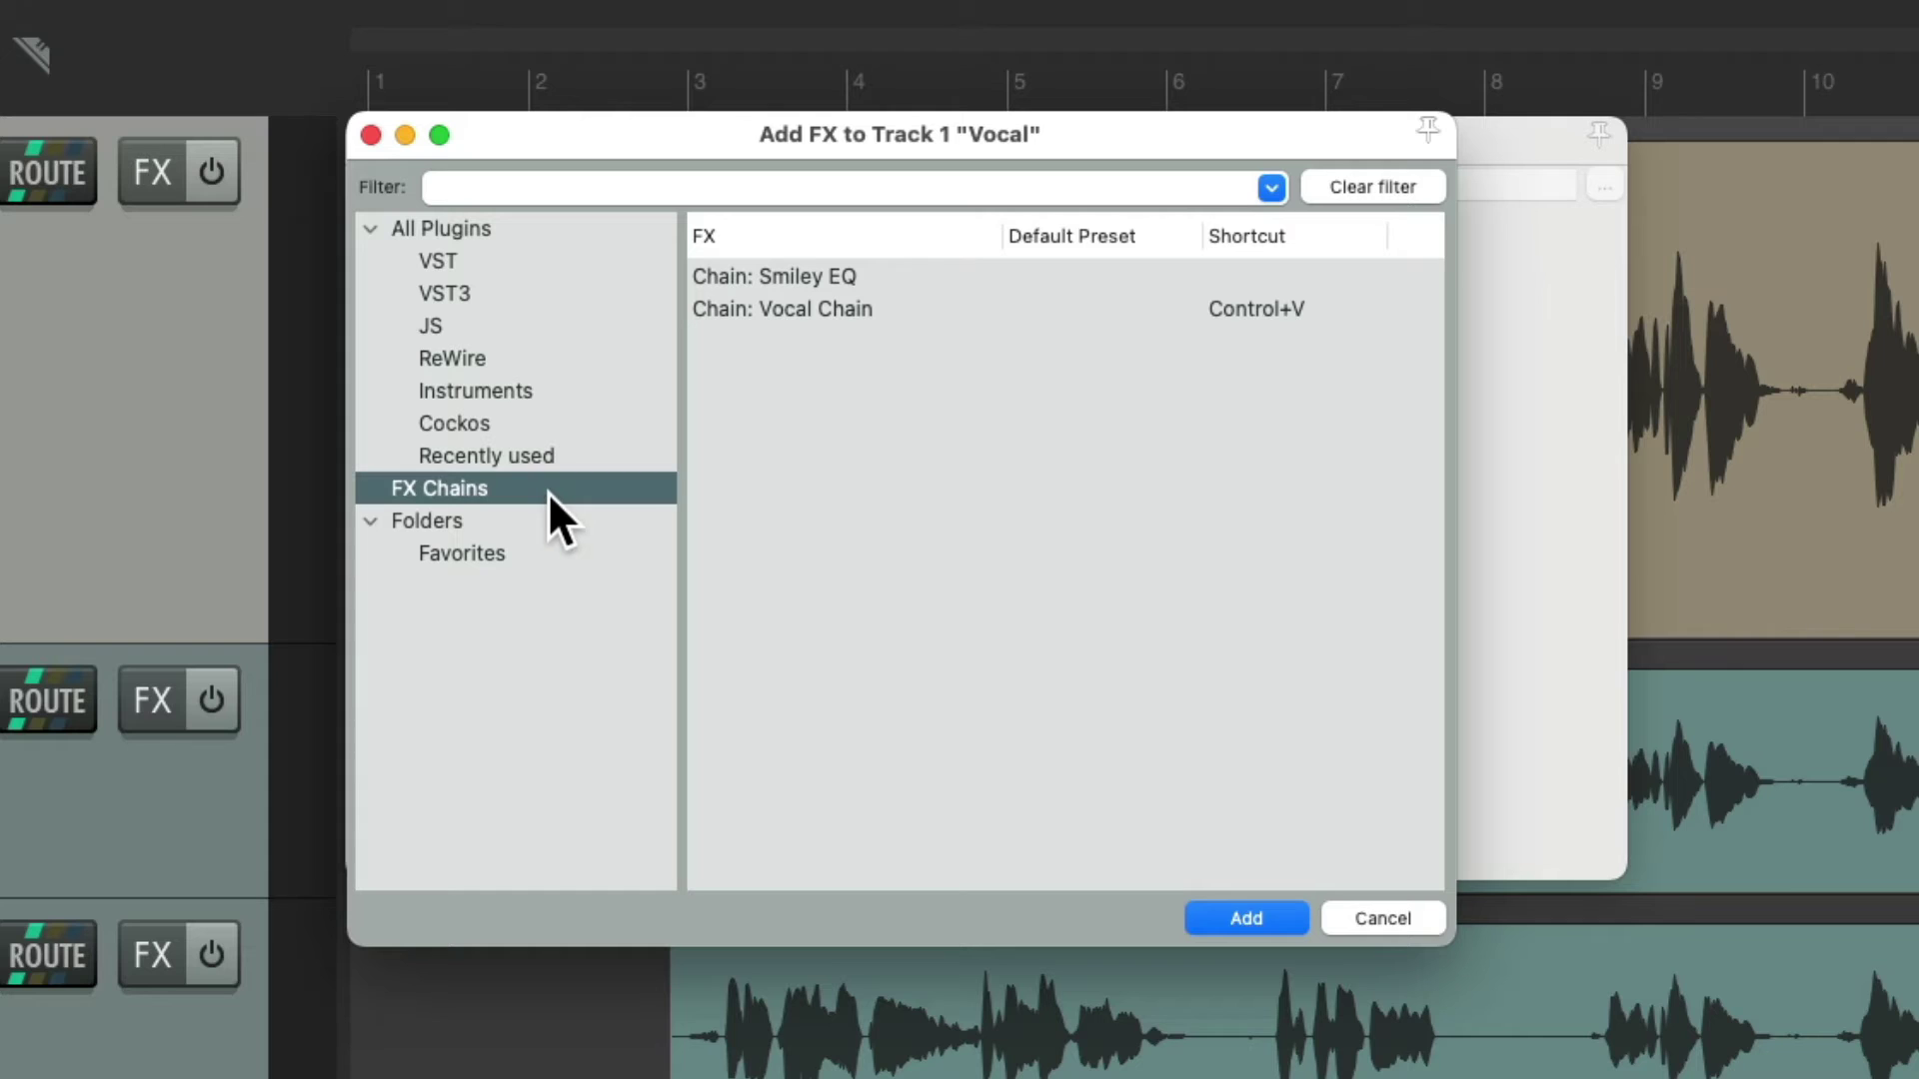
click(913, 278)
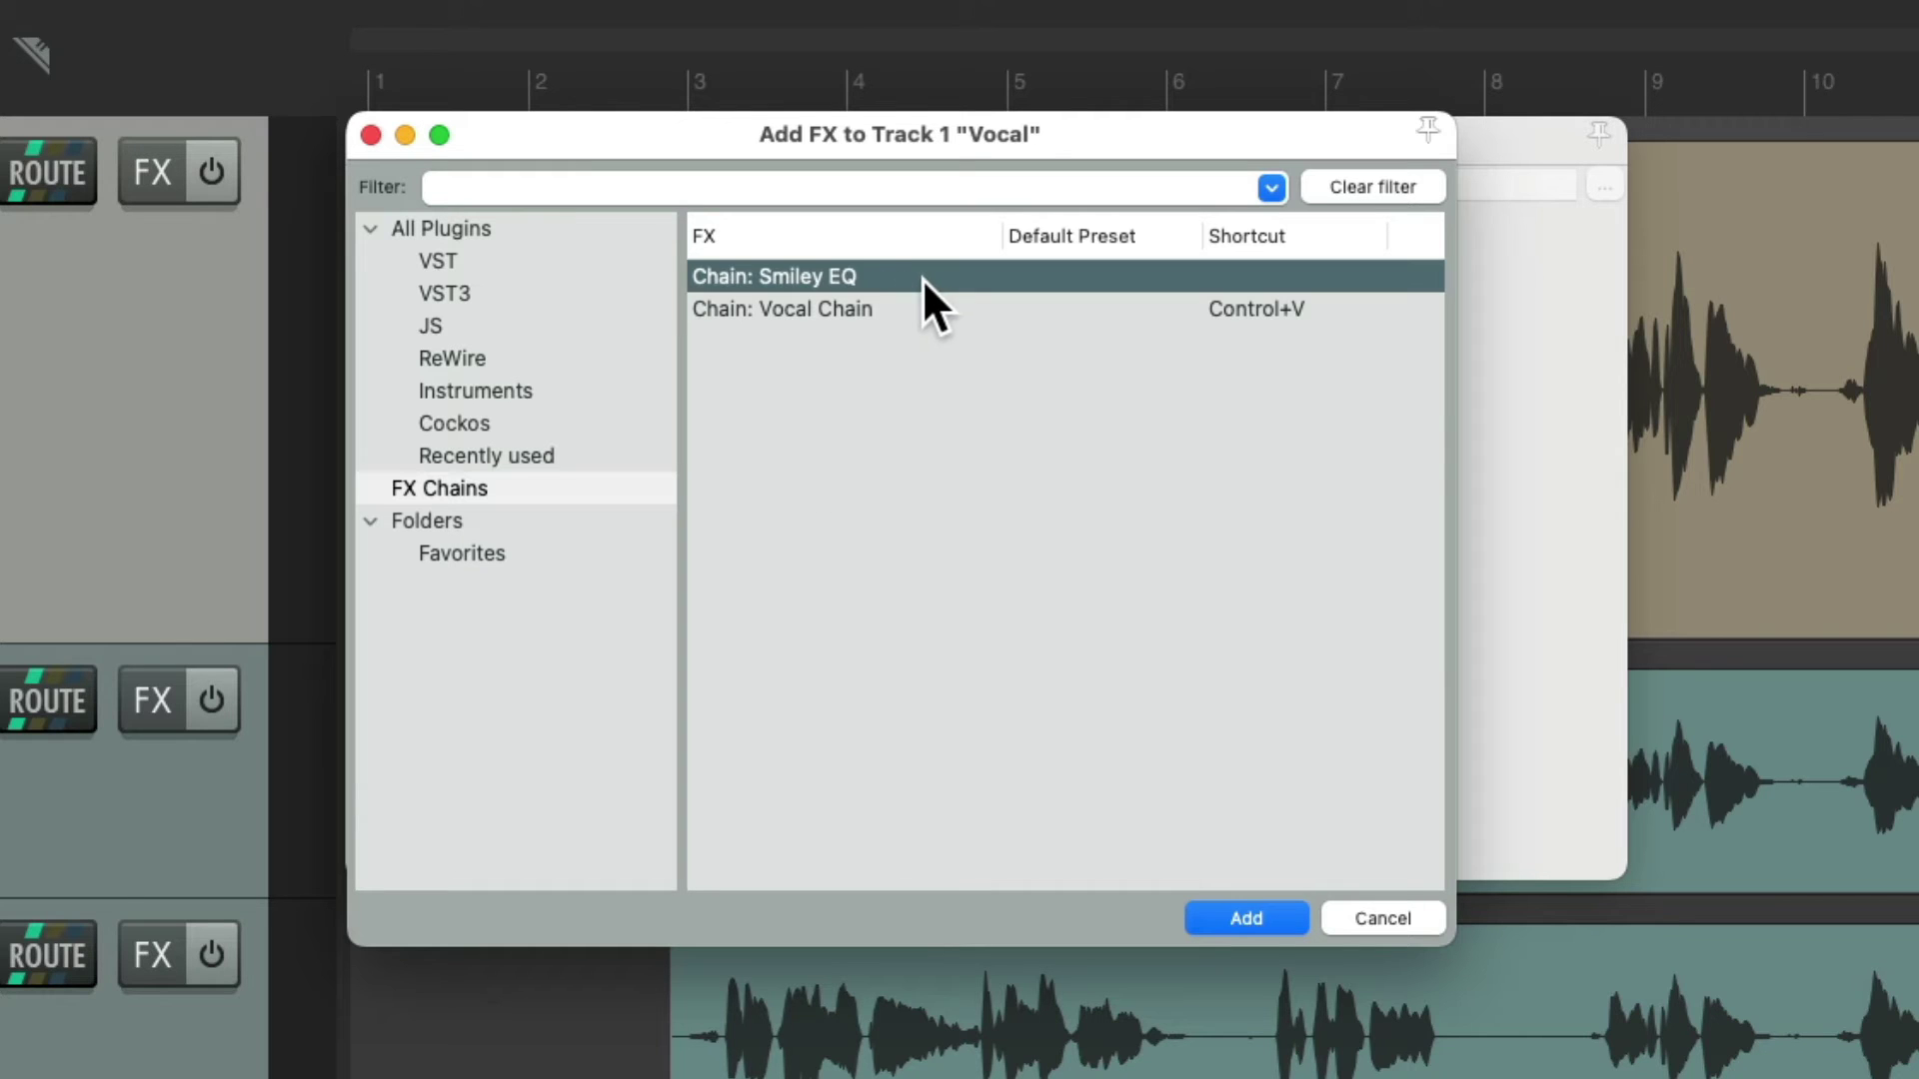
Create a Ctrl+G keyboard shortcut for the Smiley EQ chain.
right_click(923, 278)
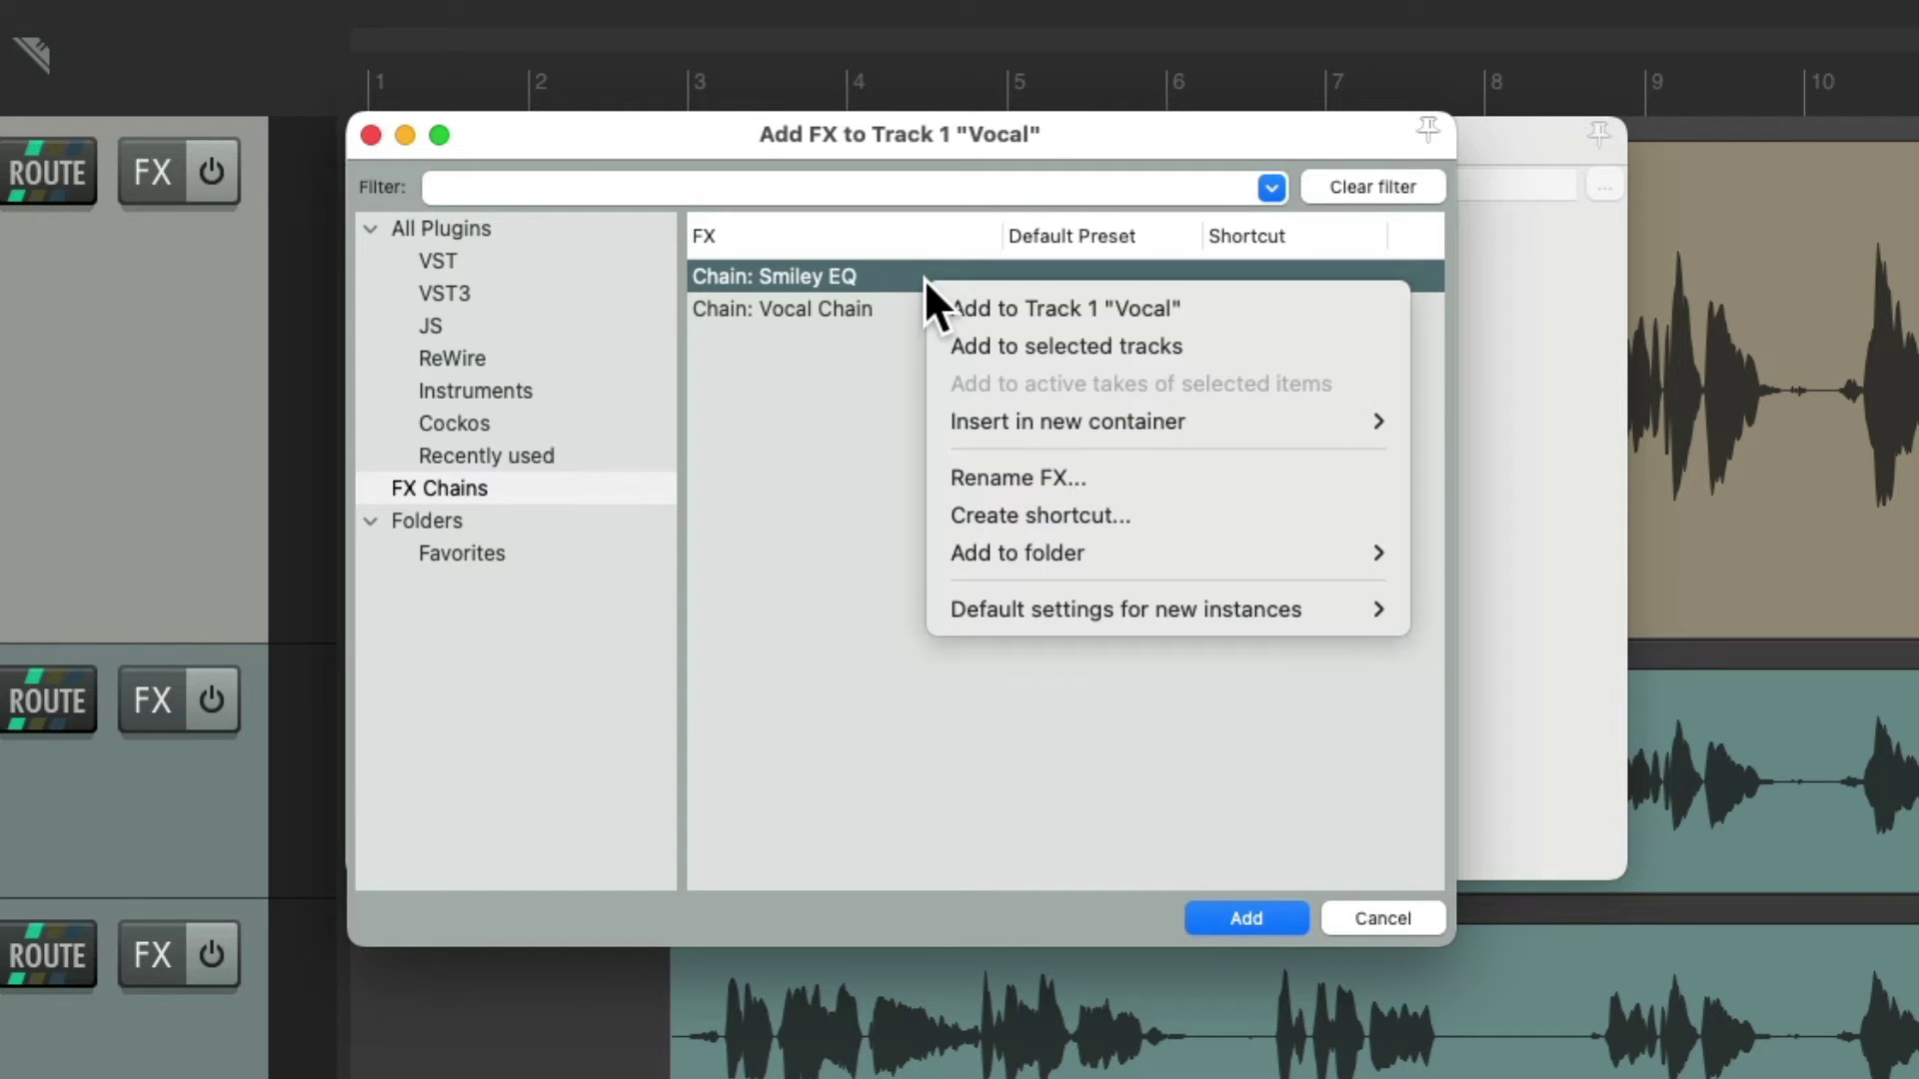
click(963, 499)
key(ctrl+g)
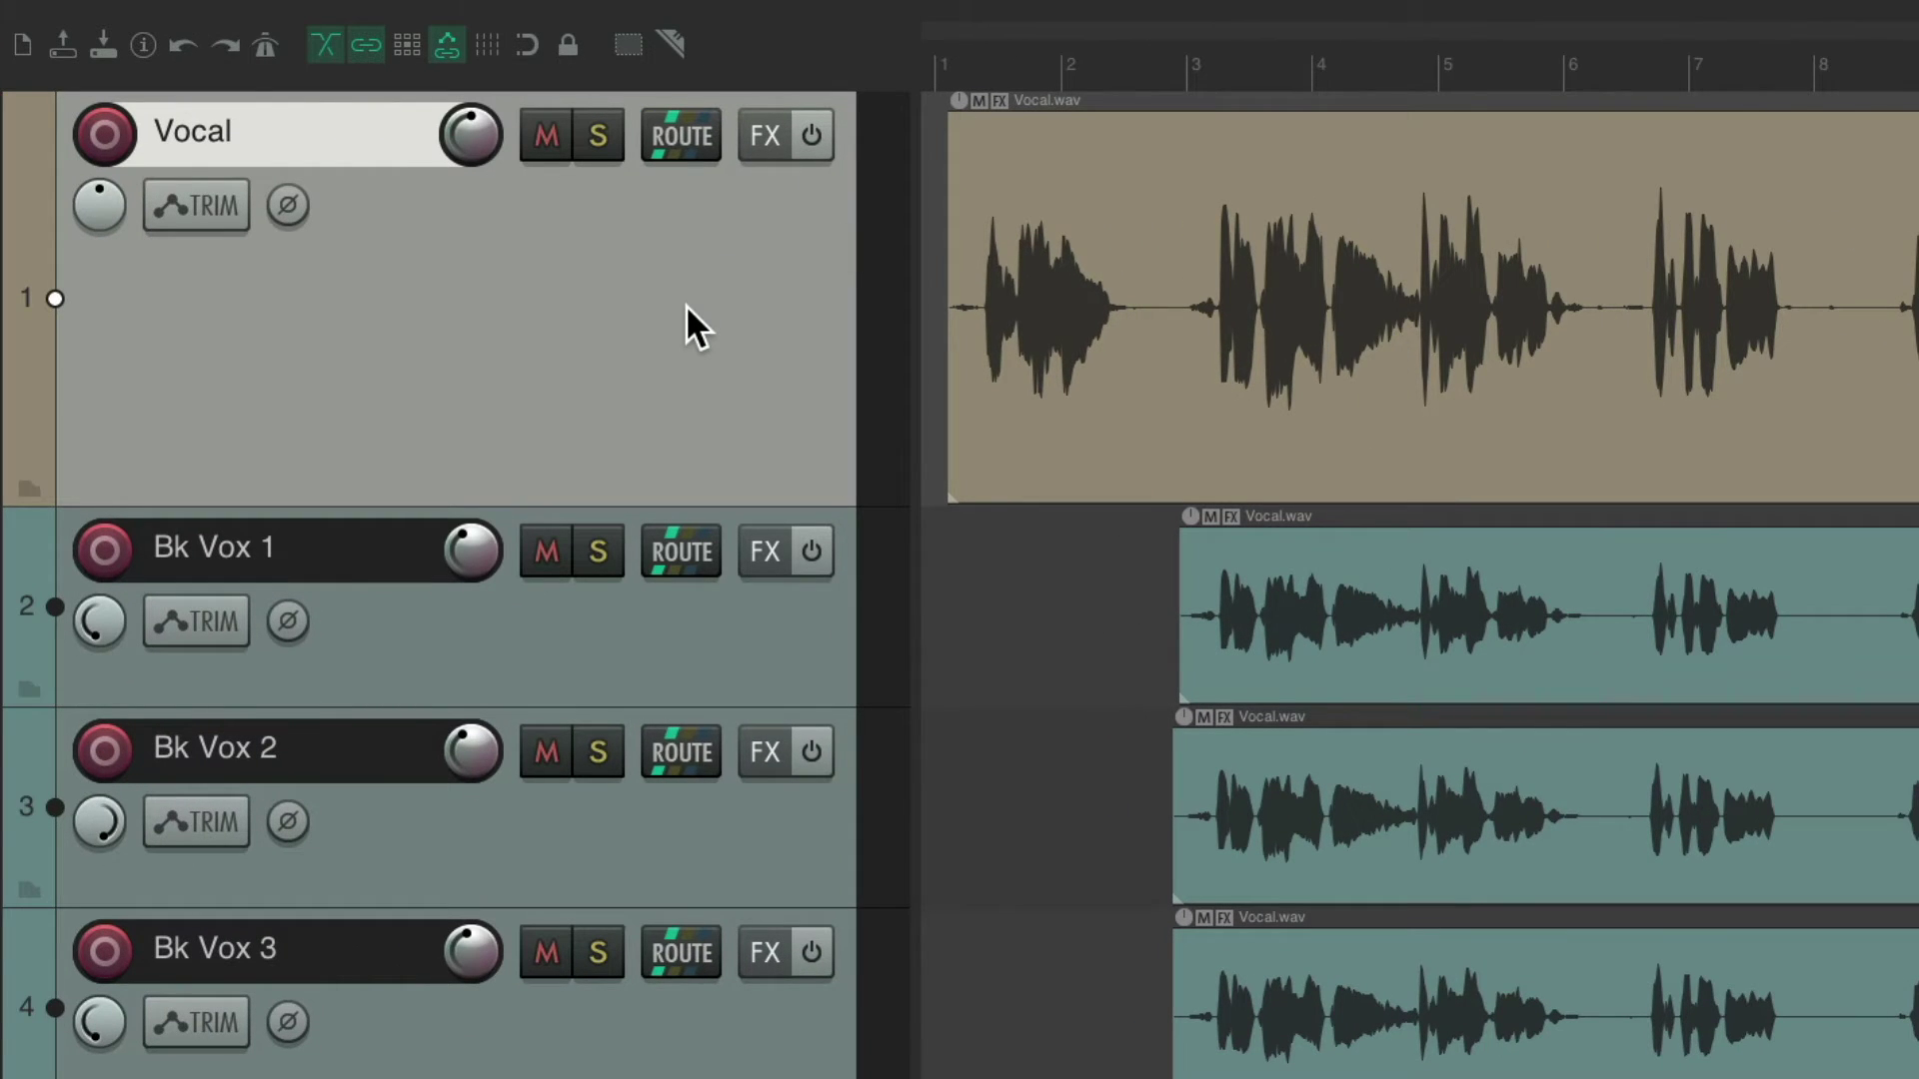
Load Smiley EQ onto the Vocal track and Bk Vox 1–4, then view chain shortcuts in Add FX.
key(ctrl+g)
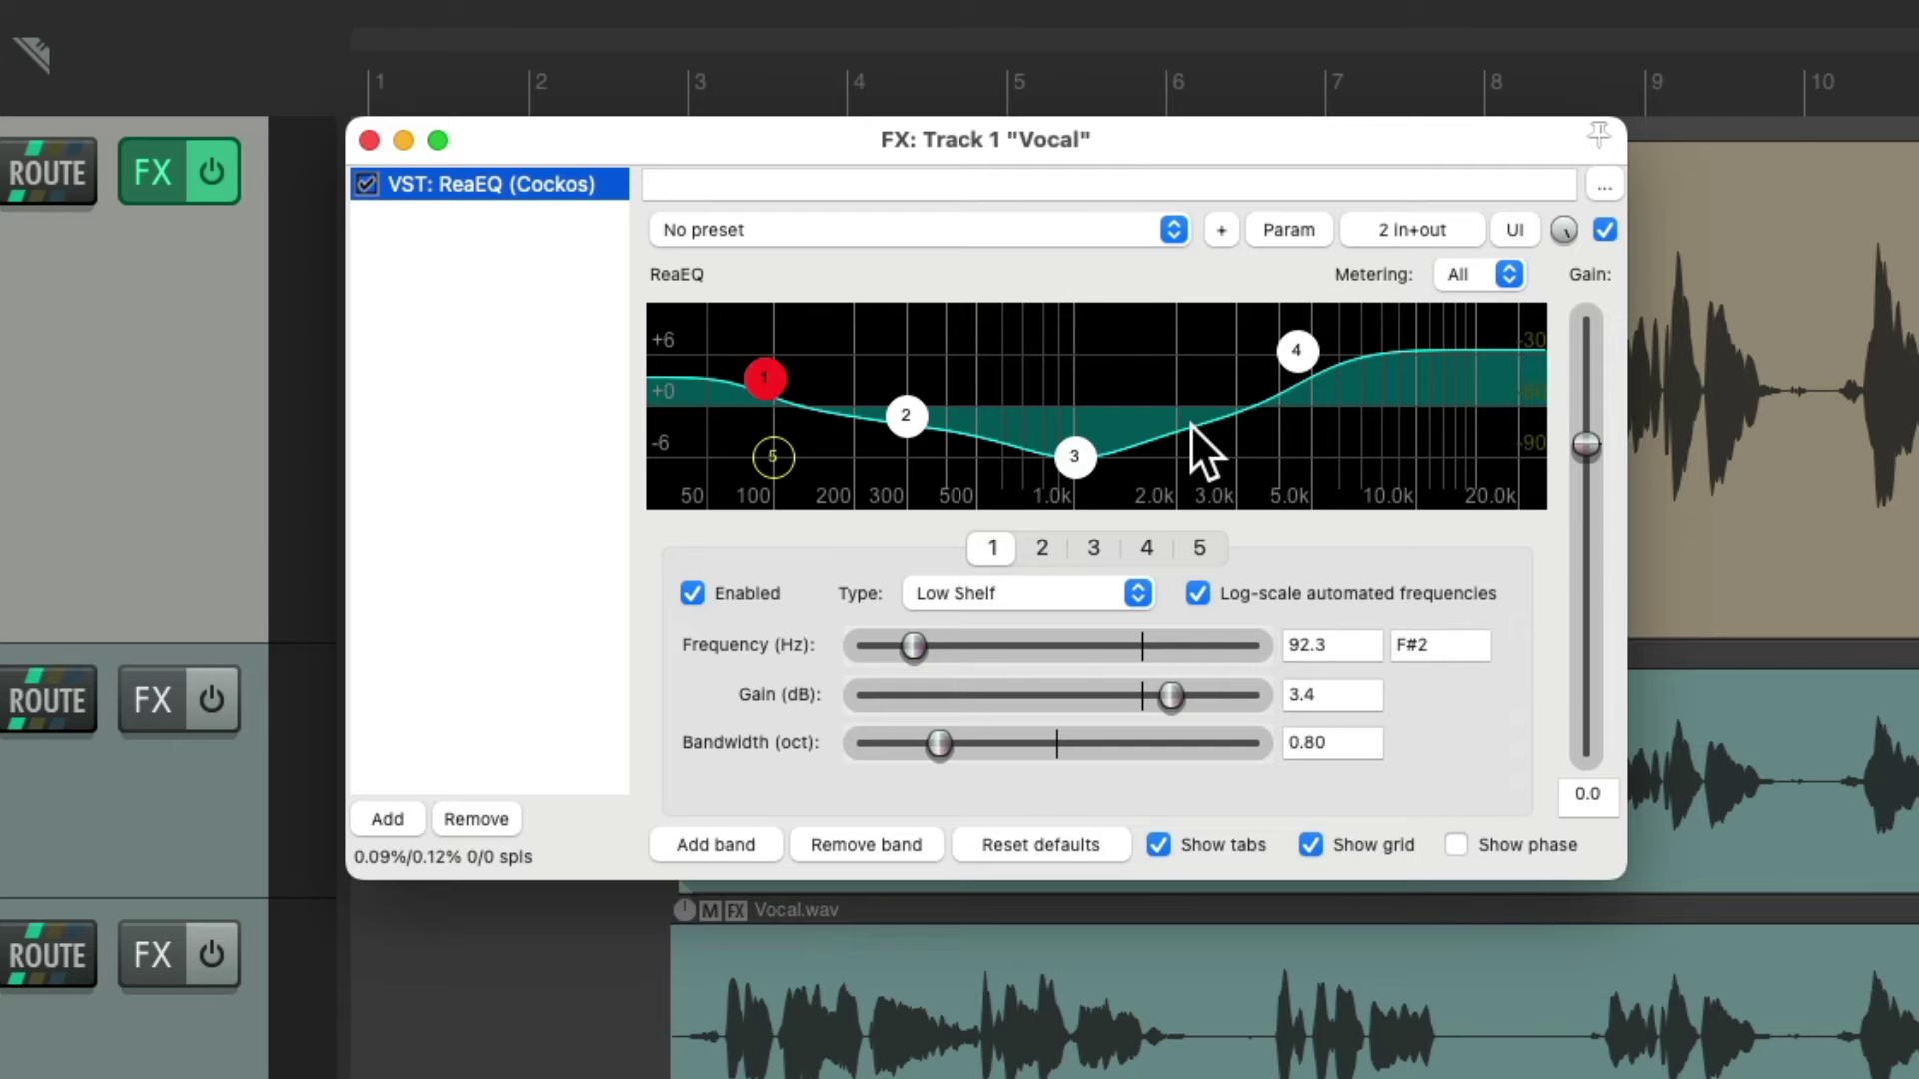
click(369, 139)
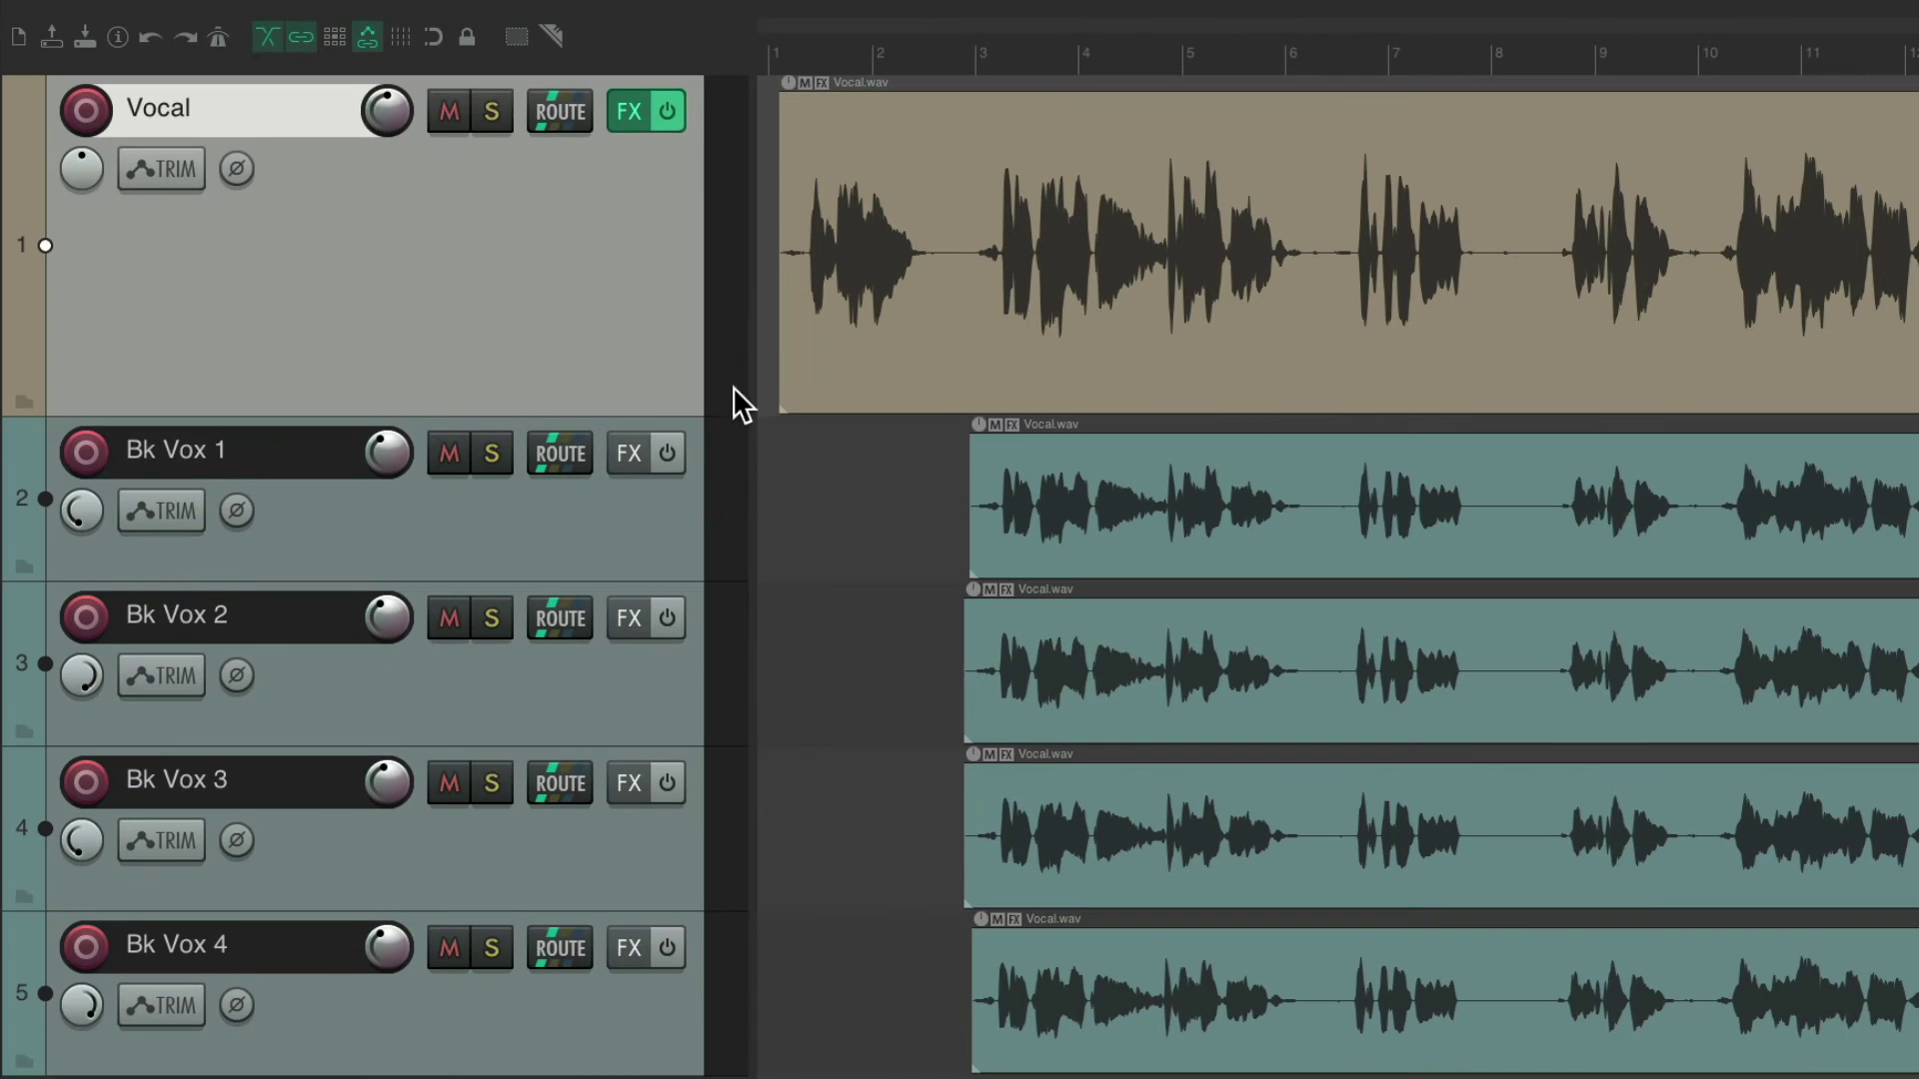
click(670, 518)
shift+click(672, 1052)
key(ctrl+v)
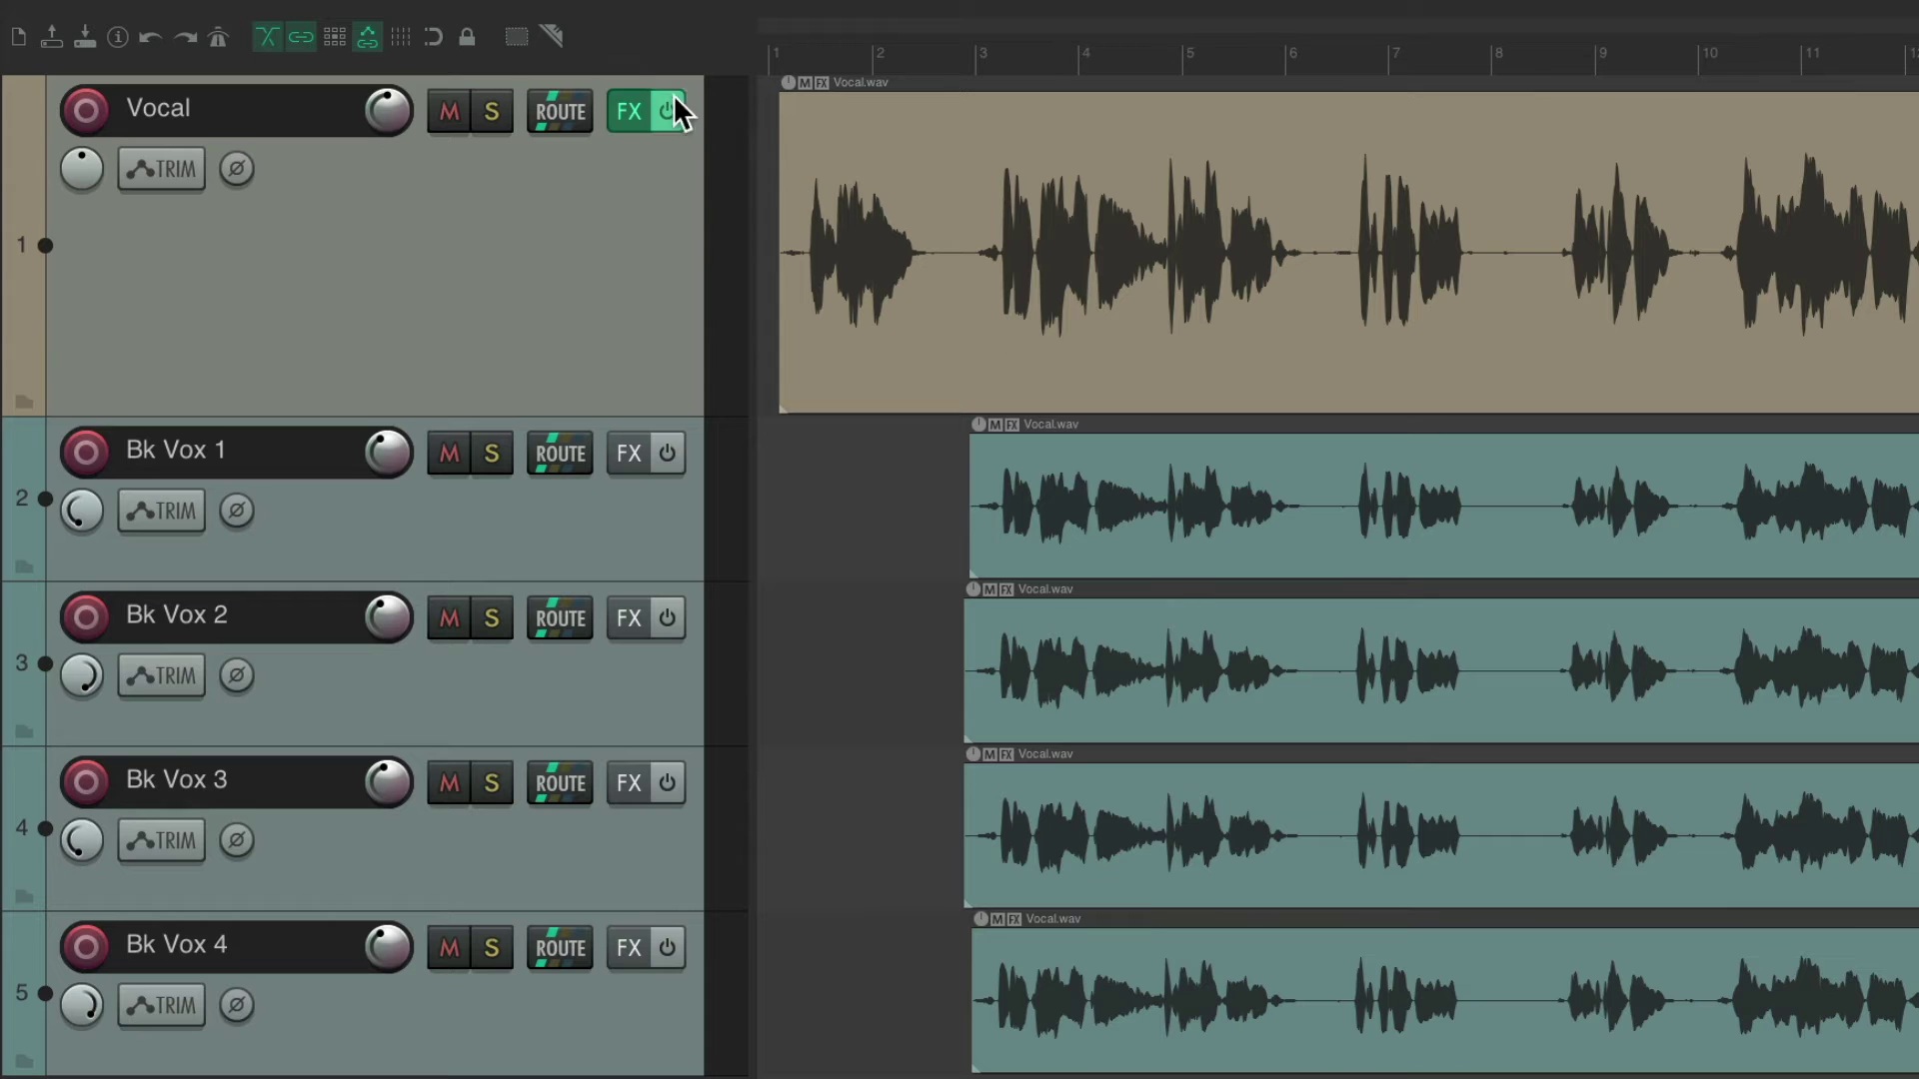
click(630, 110)
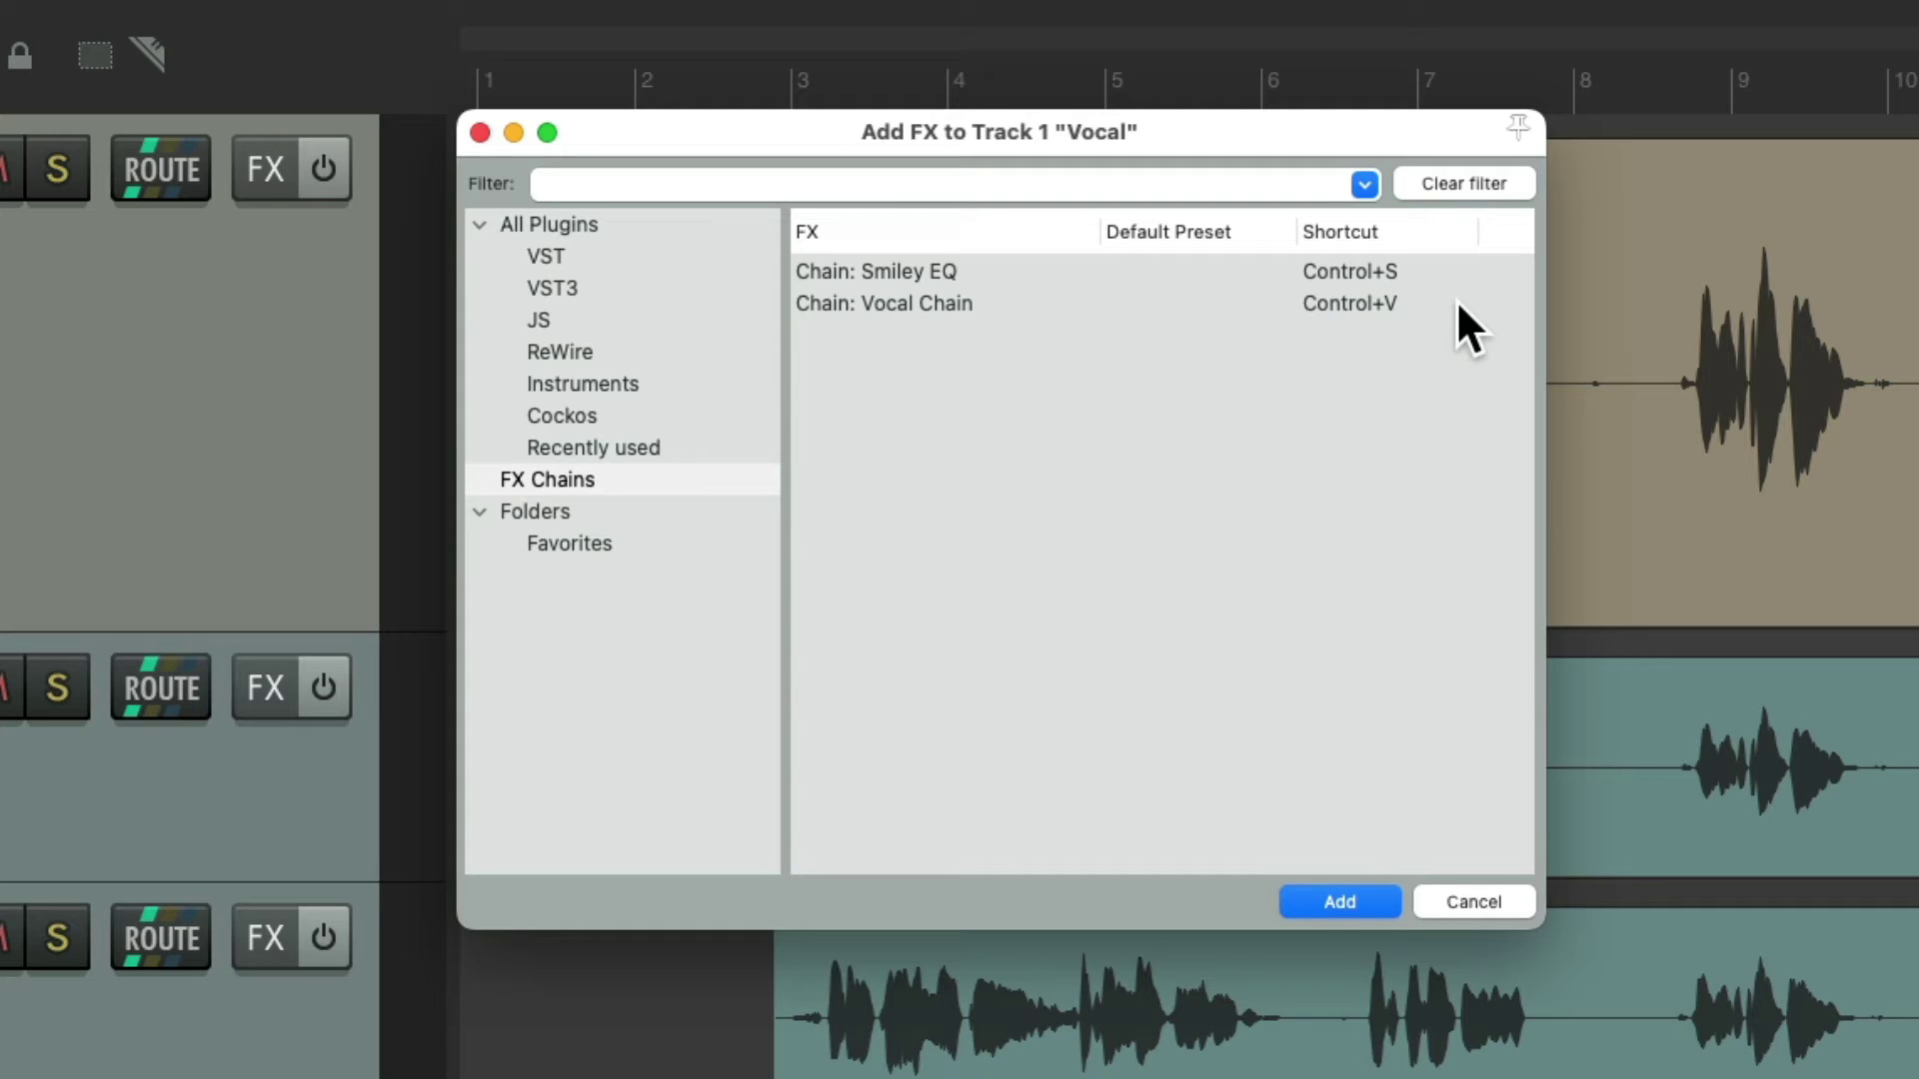
Close the Add FX browser and open the Actions list.
click(480, 132)
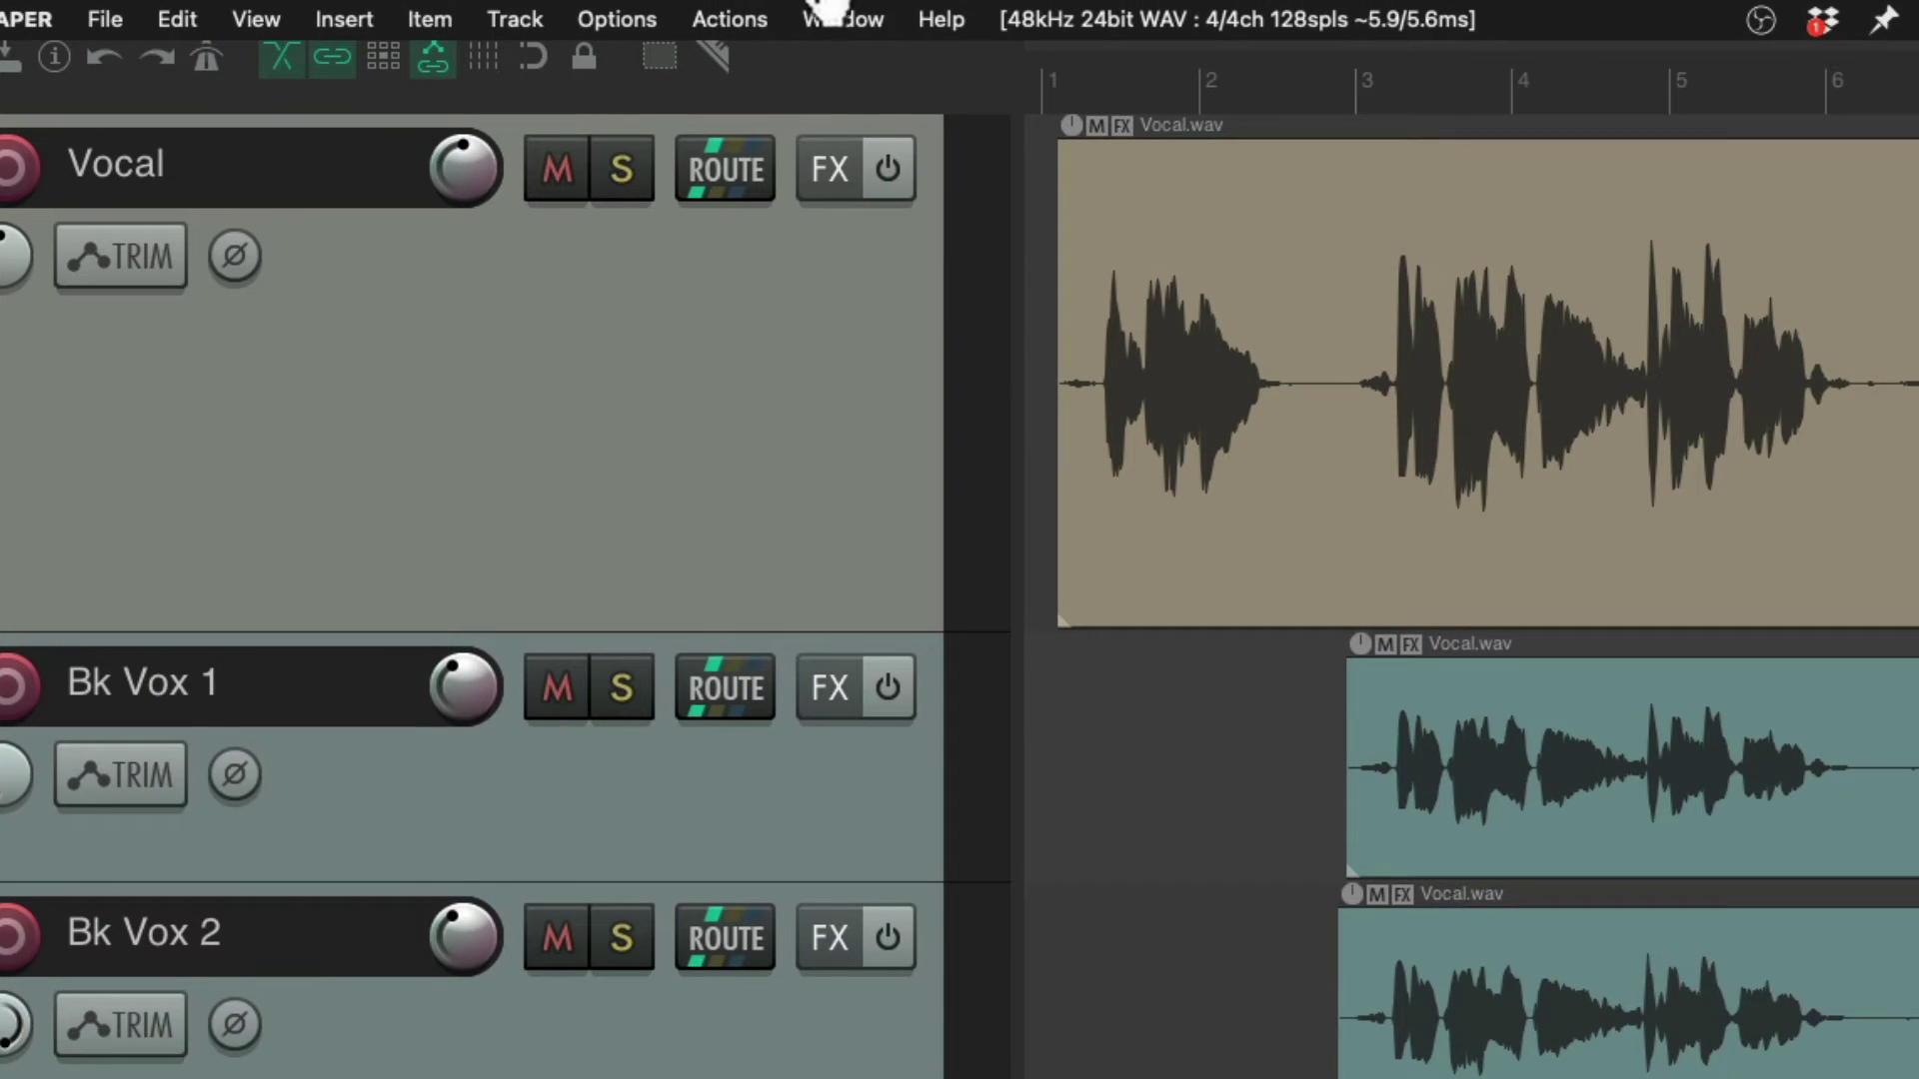
click(708, 18)
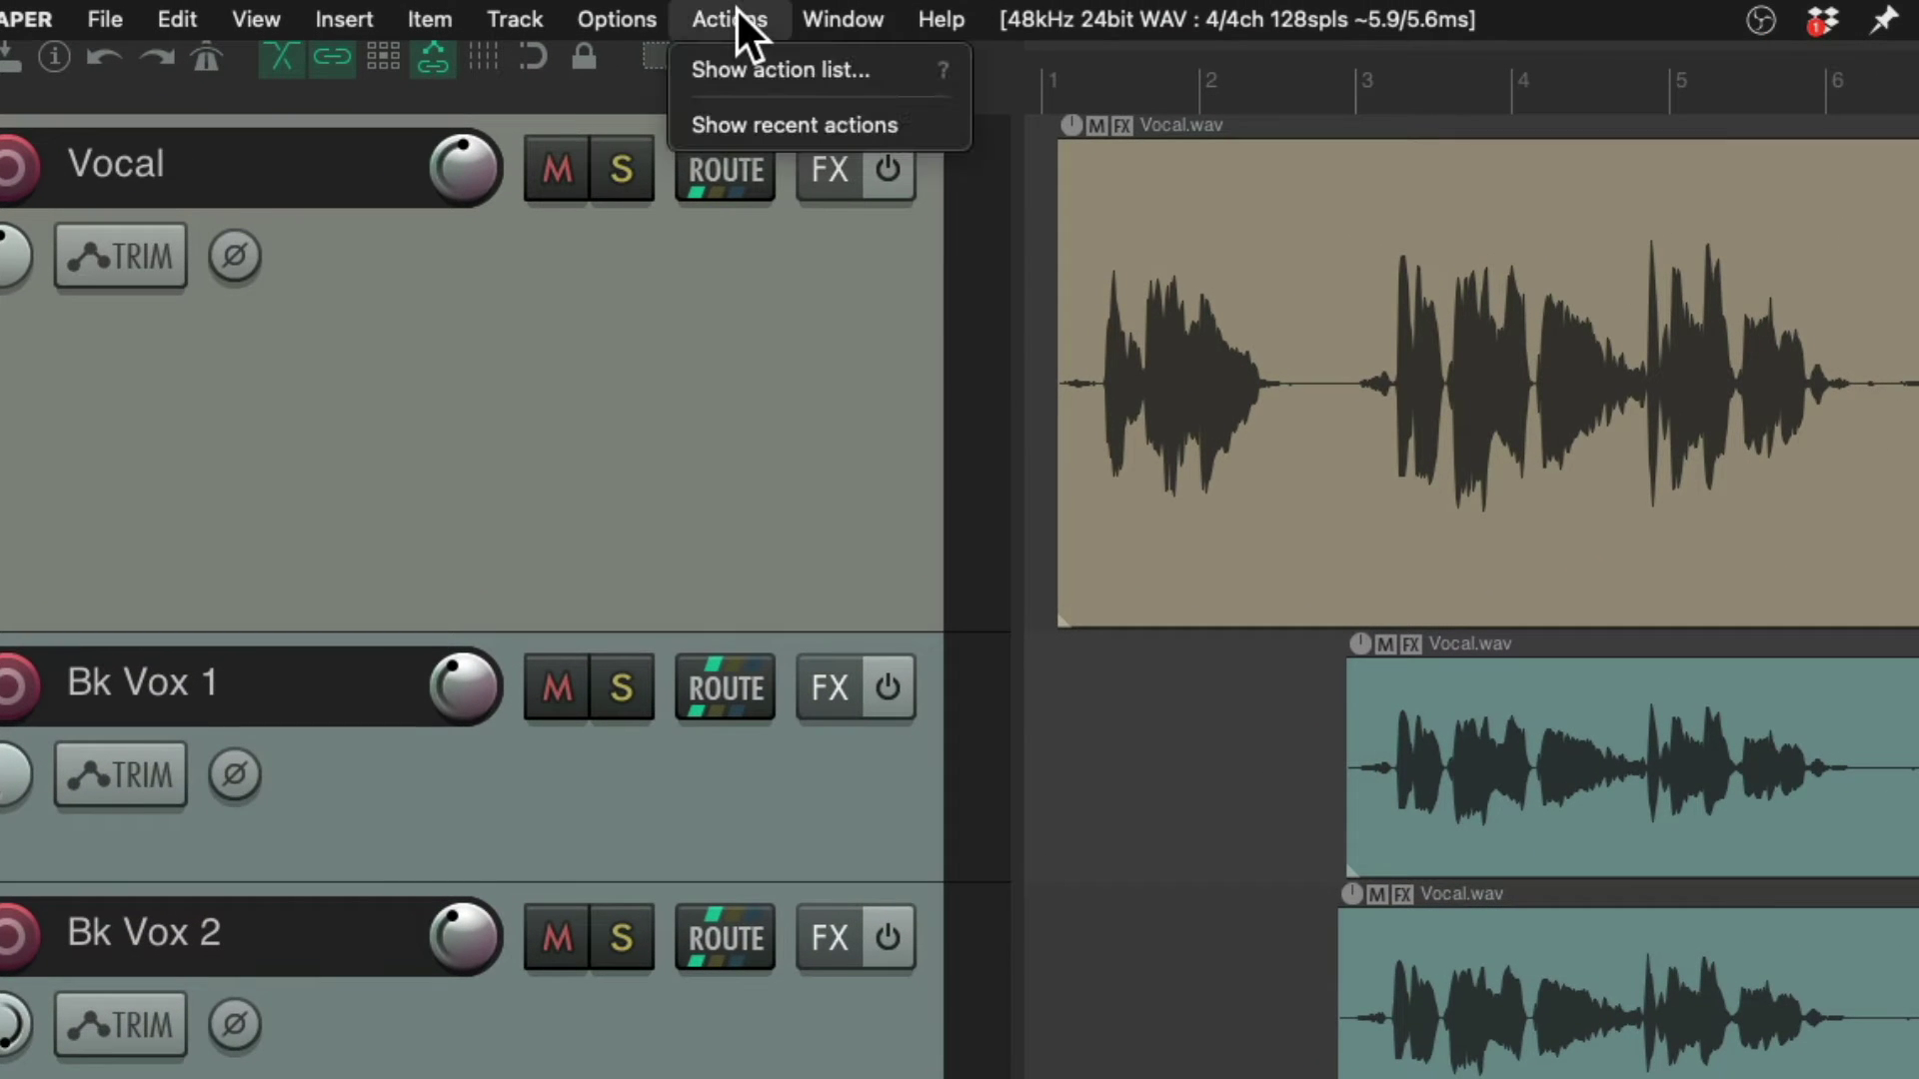
click(683, 74)
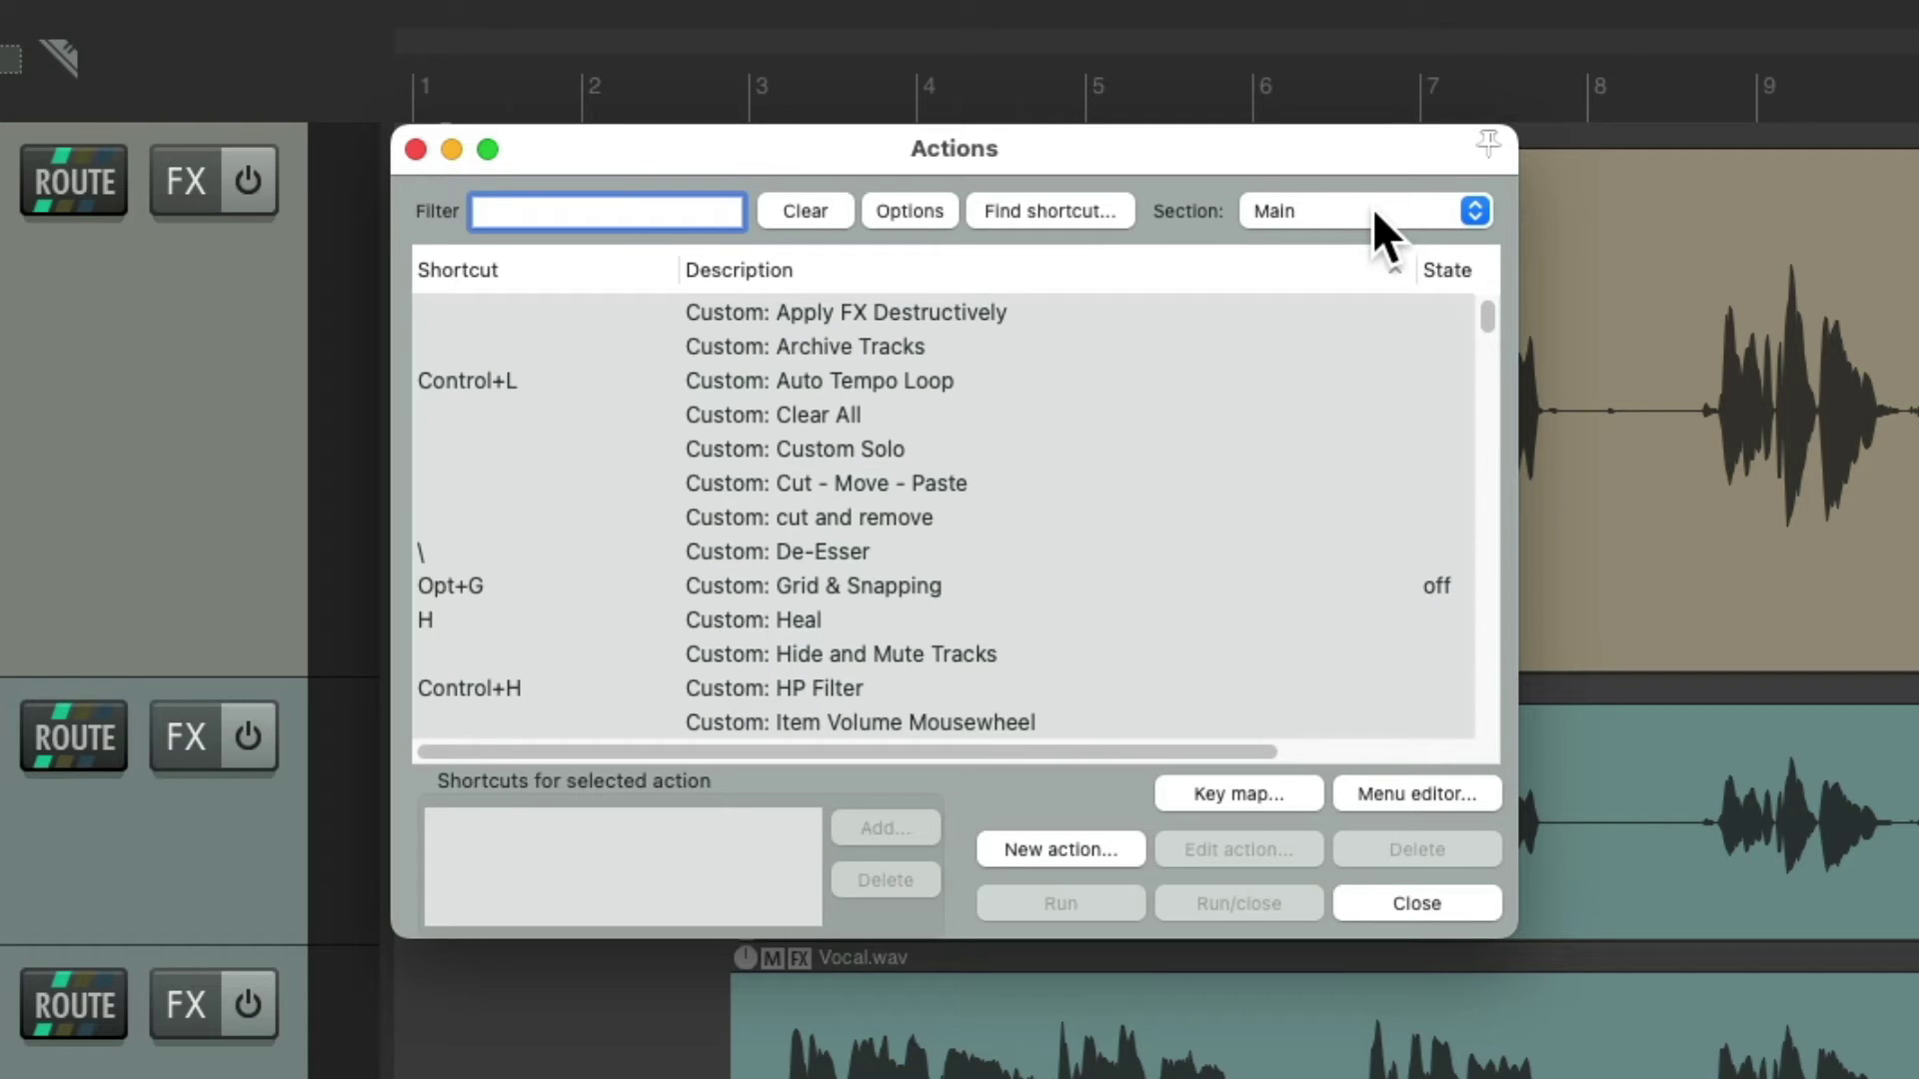
Switch to the Main (alt-8) section and rename it to 'alt-8 - FX'.
click(1371, 208)
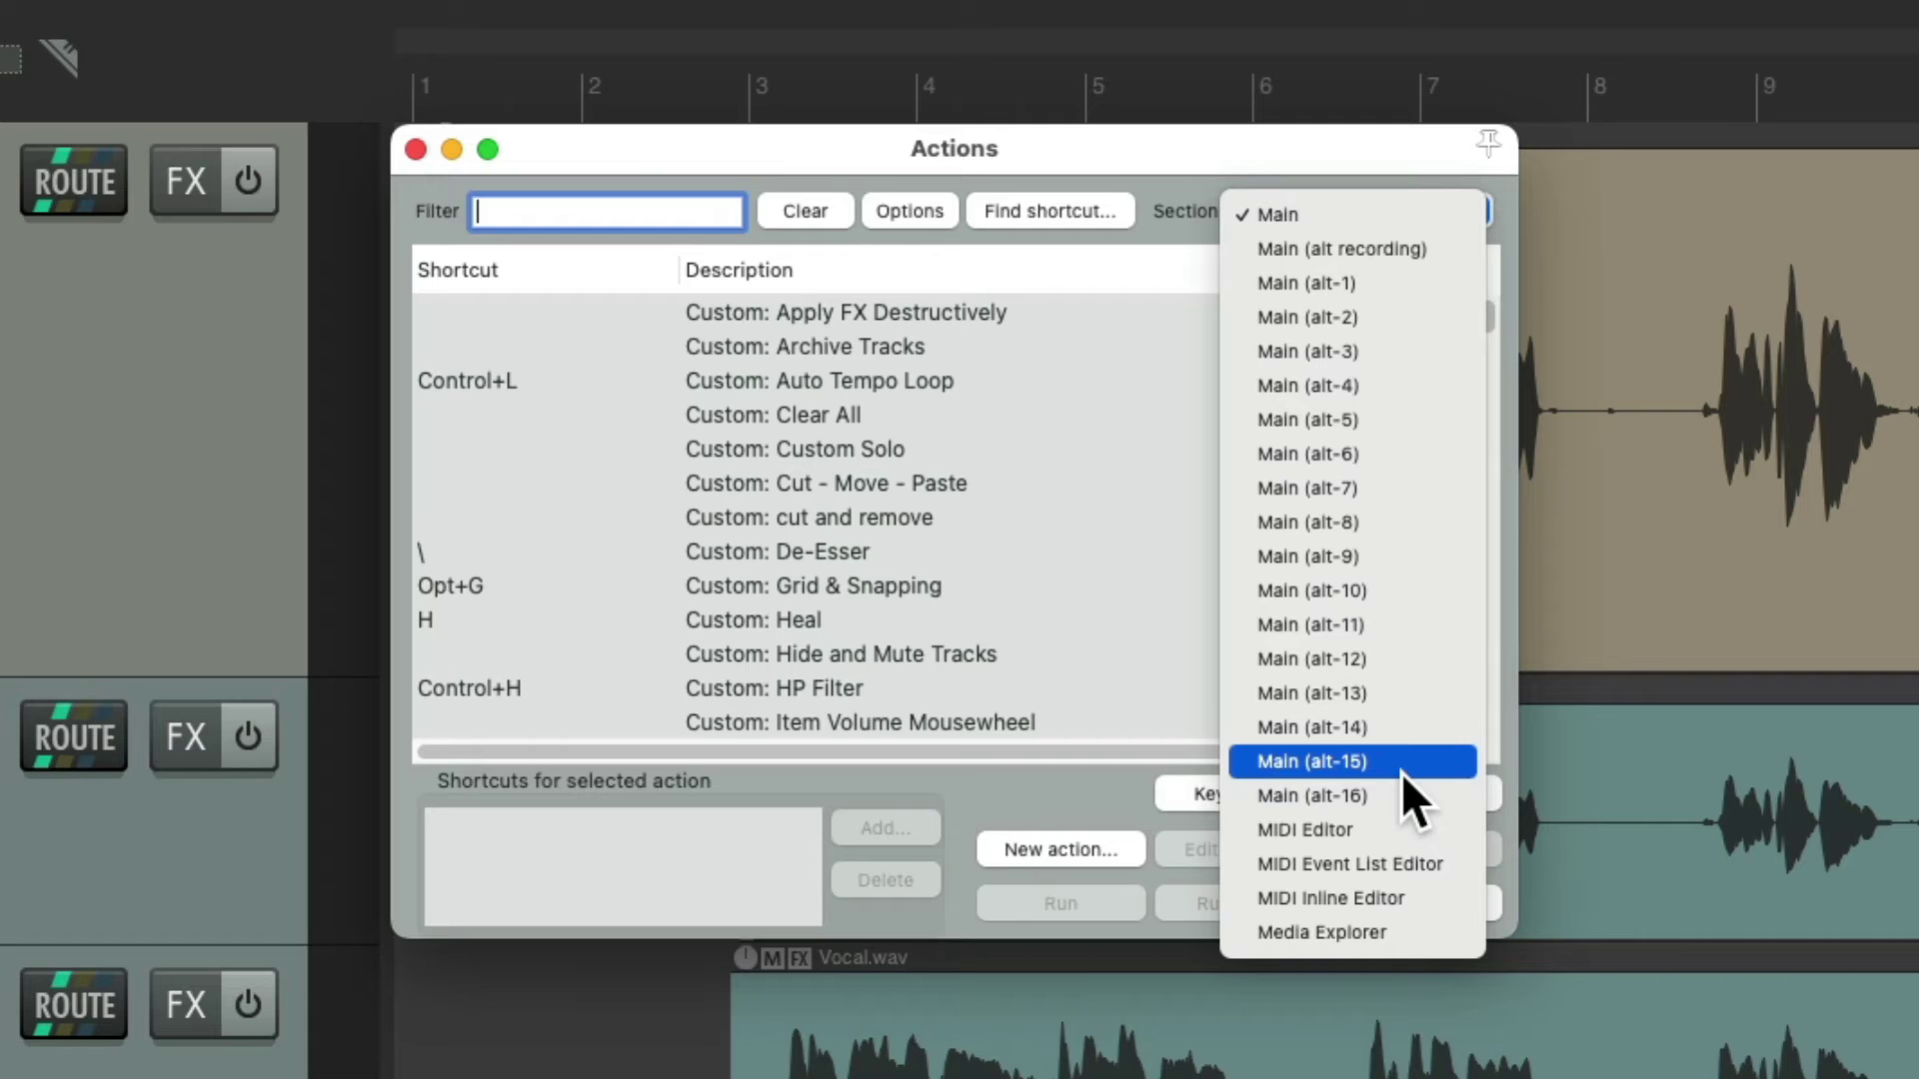
click(1406, 530)
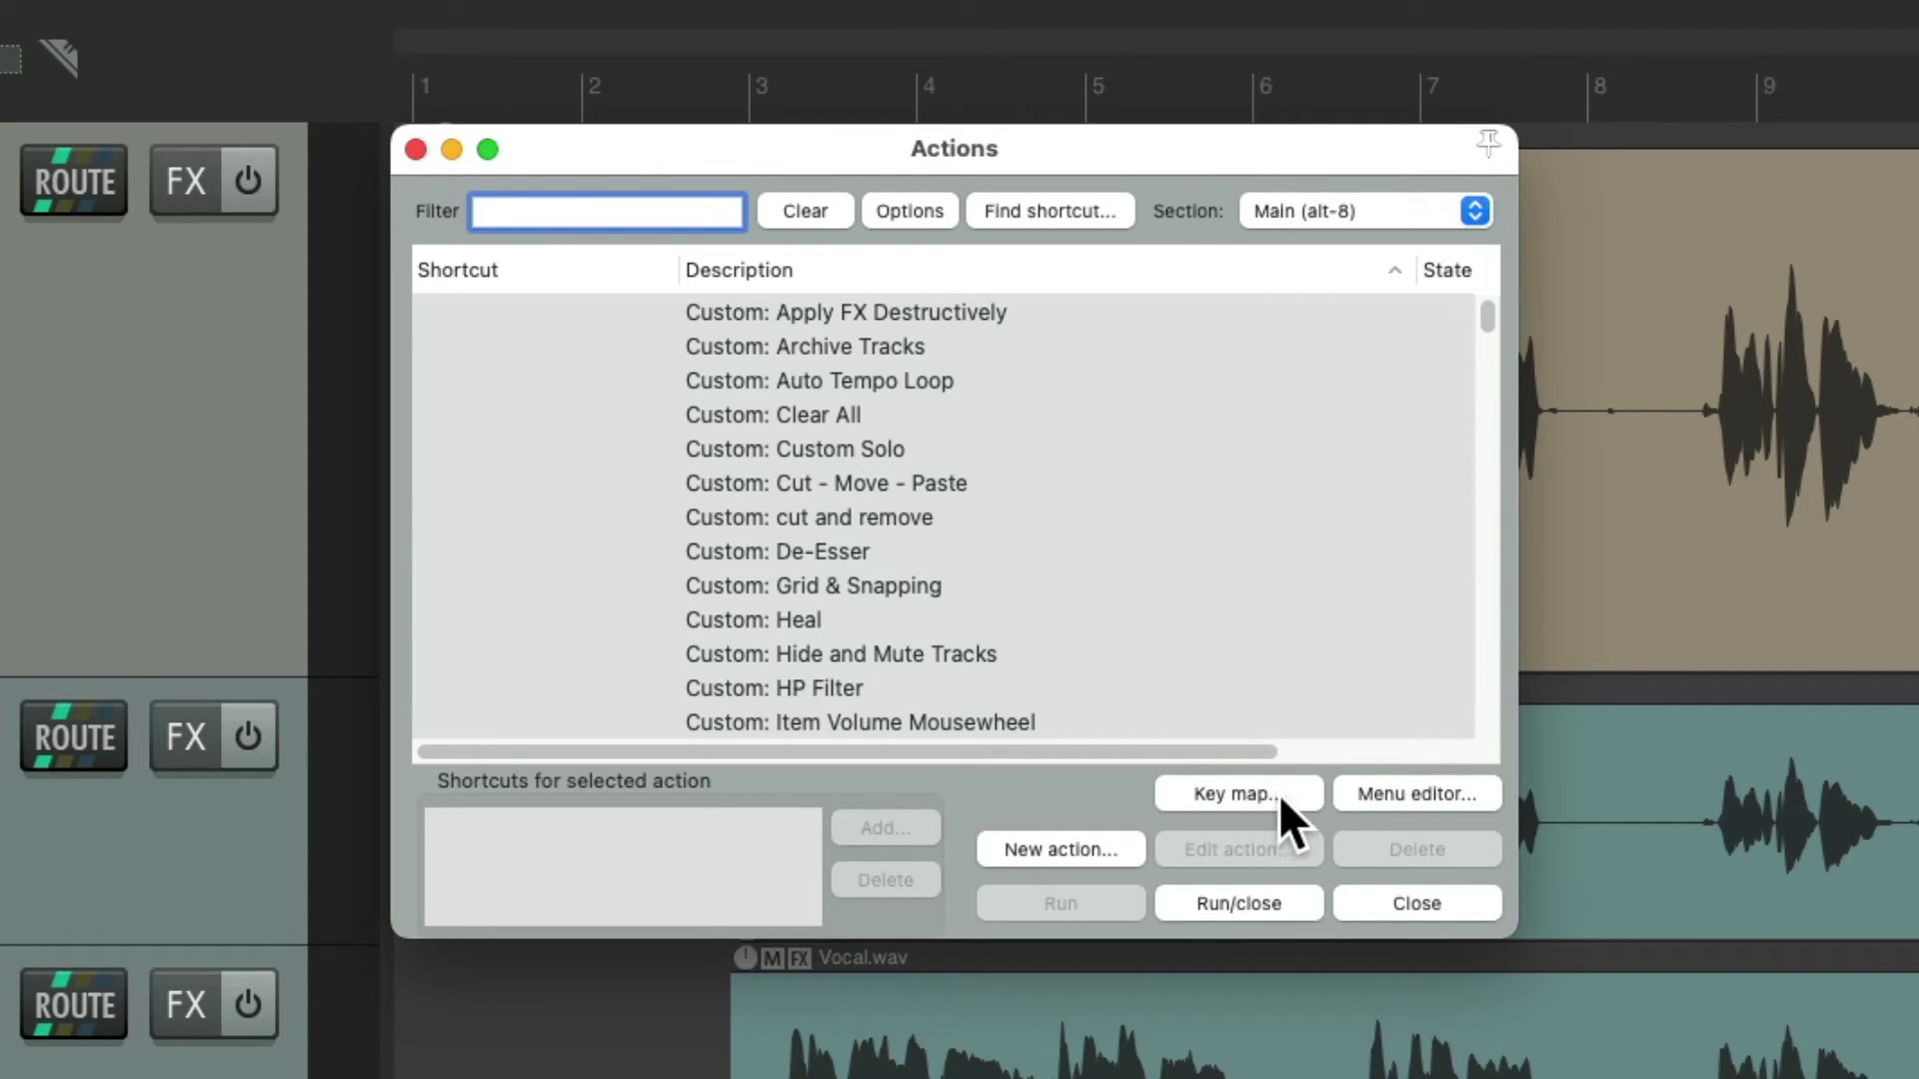
click(1259, 797)
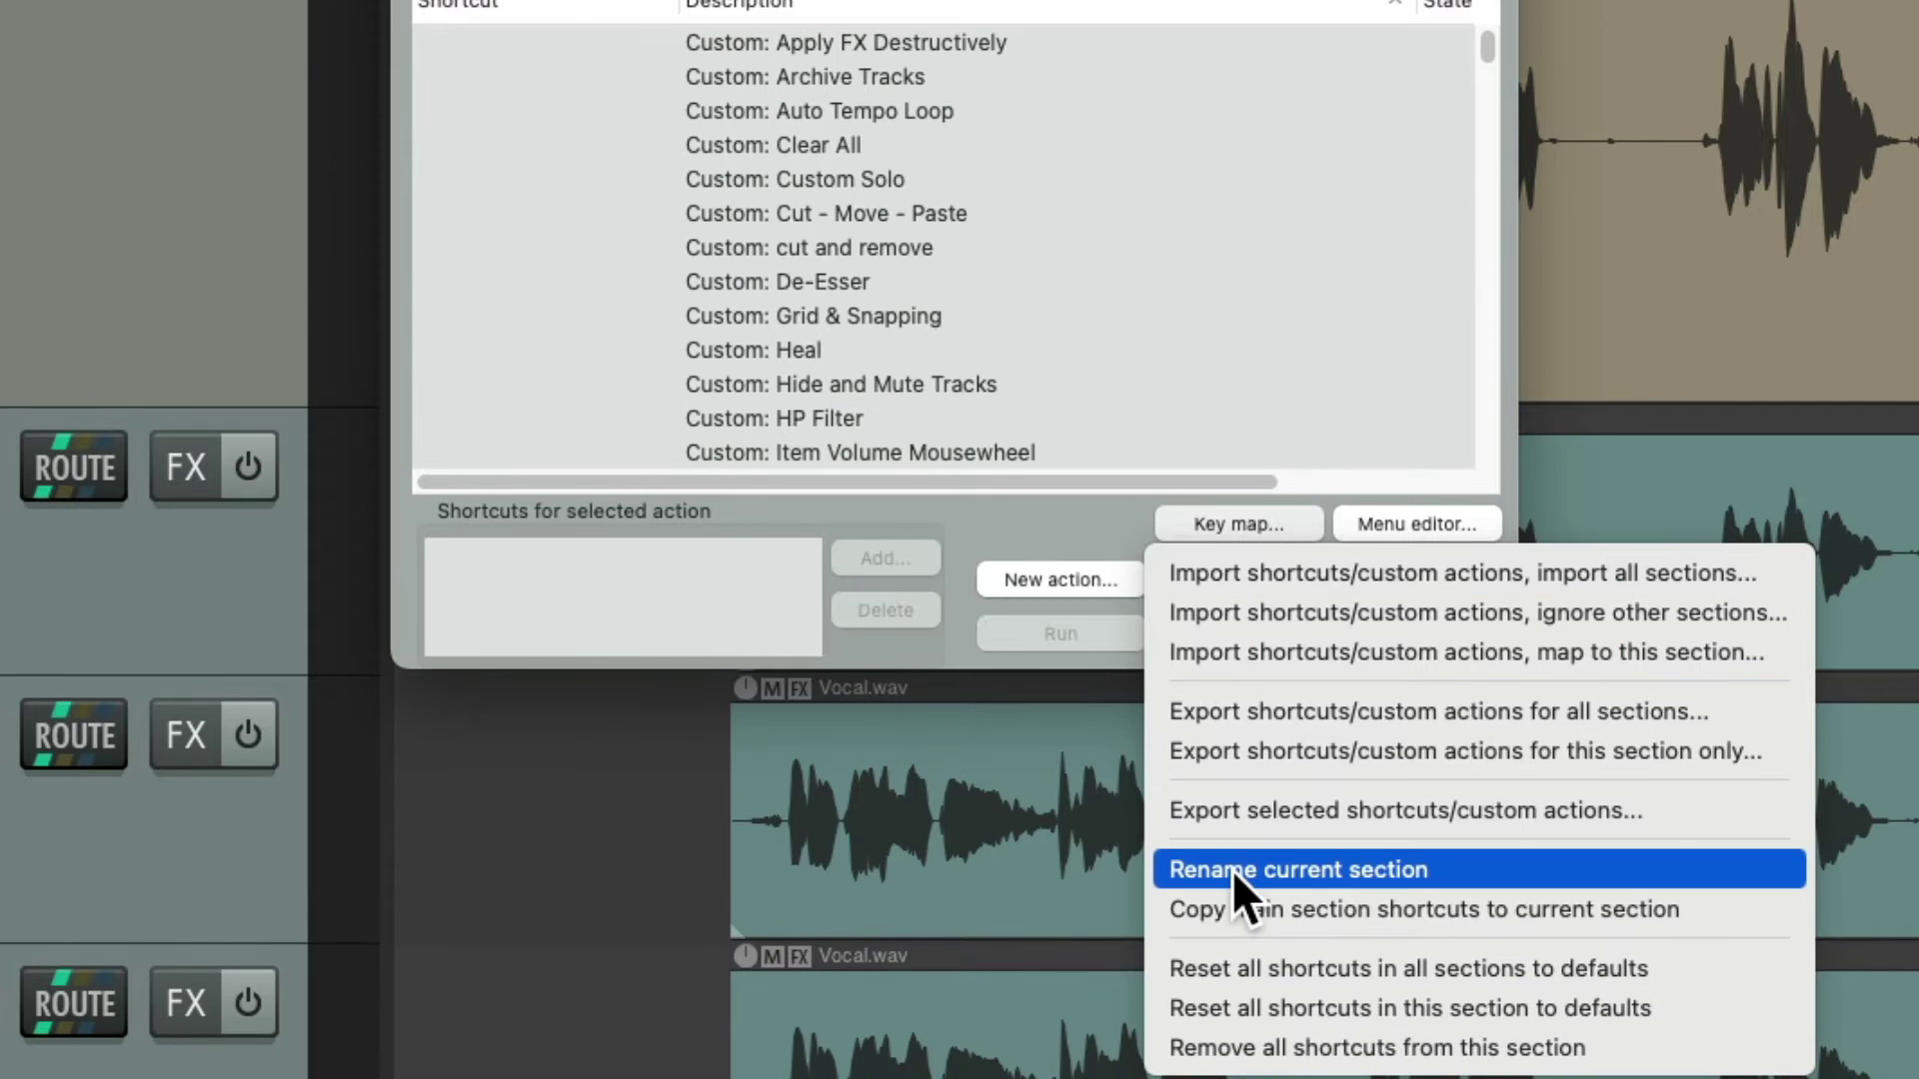
click(1233, 869)
key(Right)
text(- FX)
key(Return)
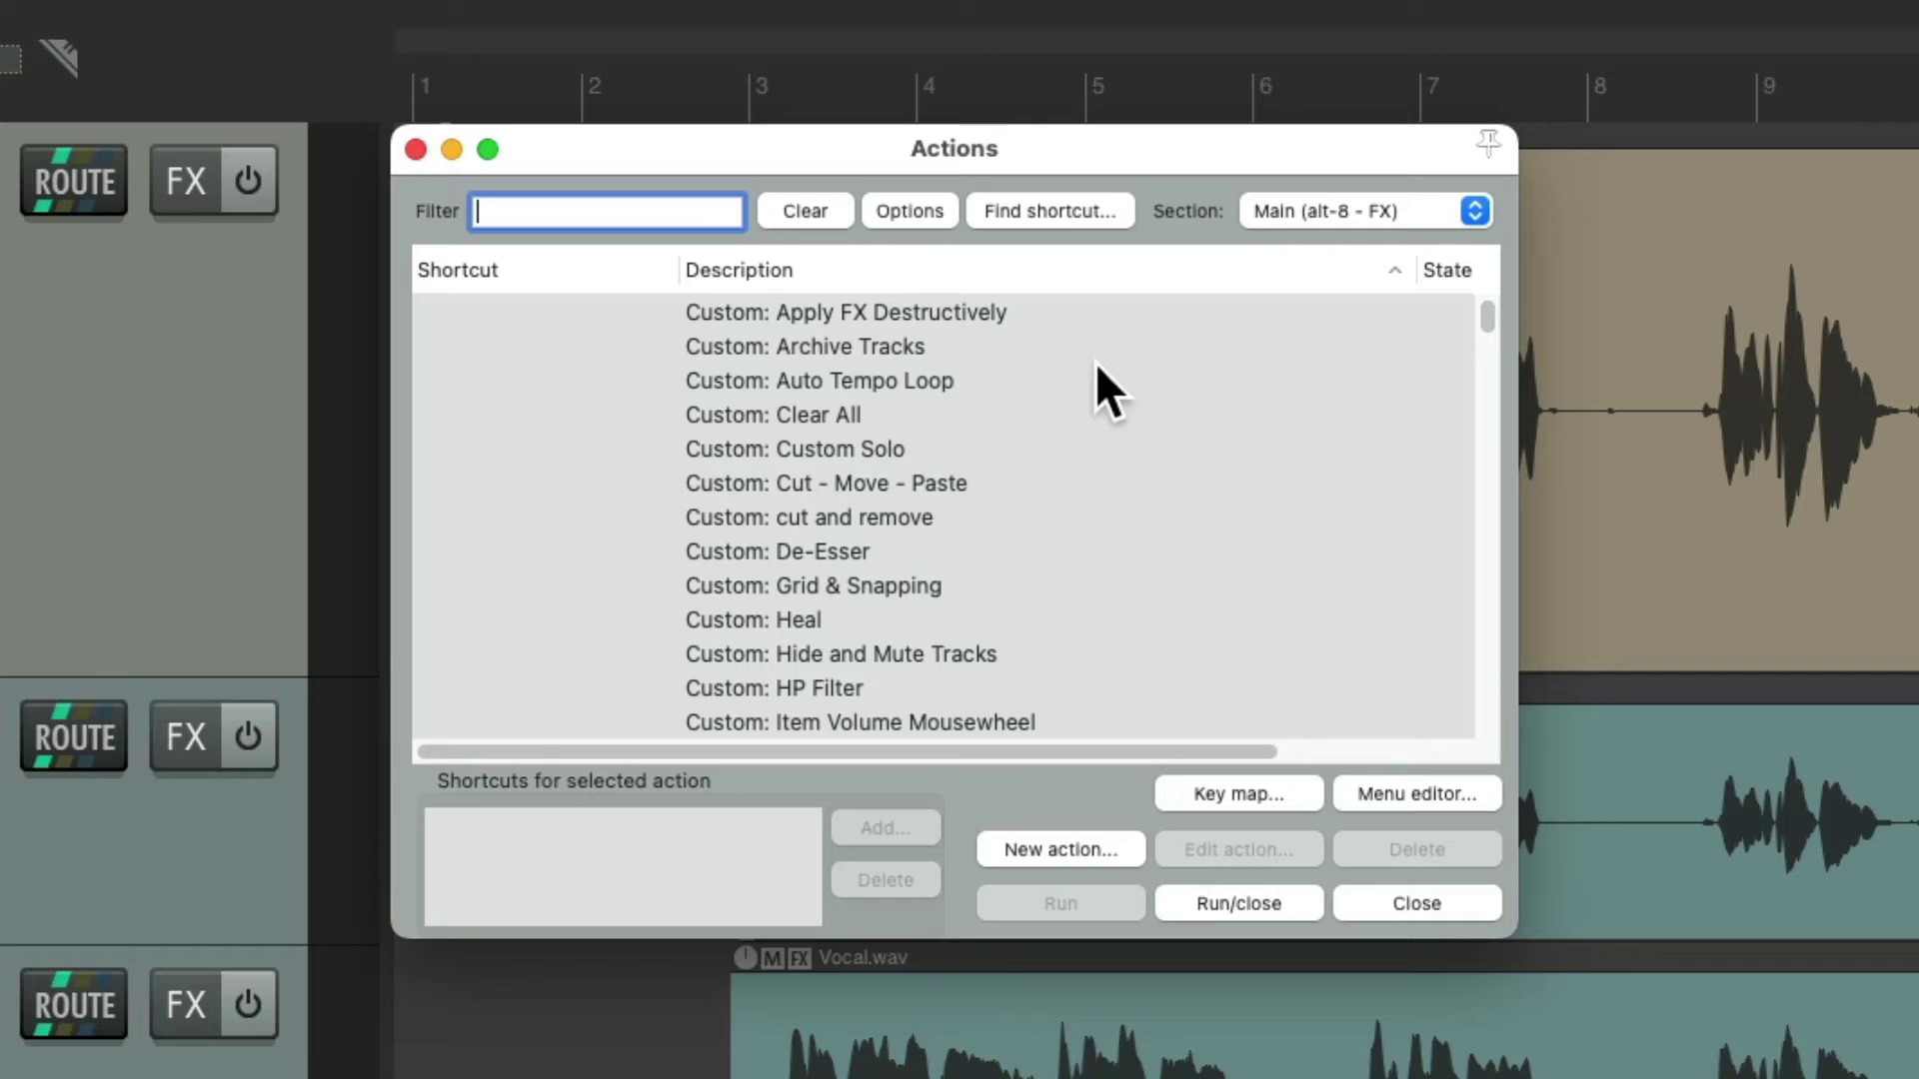
Assign G to the ReaGate insert action, overriding the existing mapping.
text(gate)
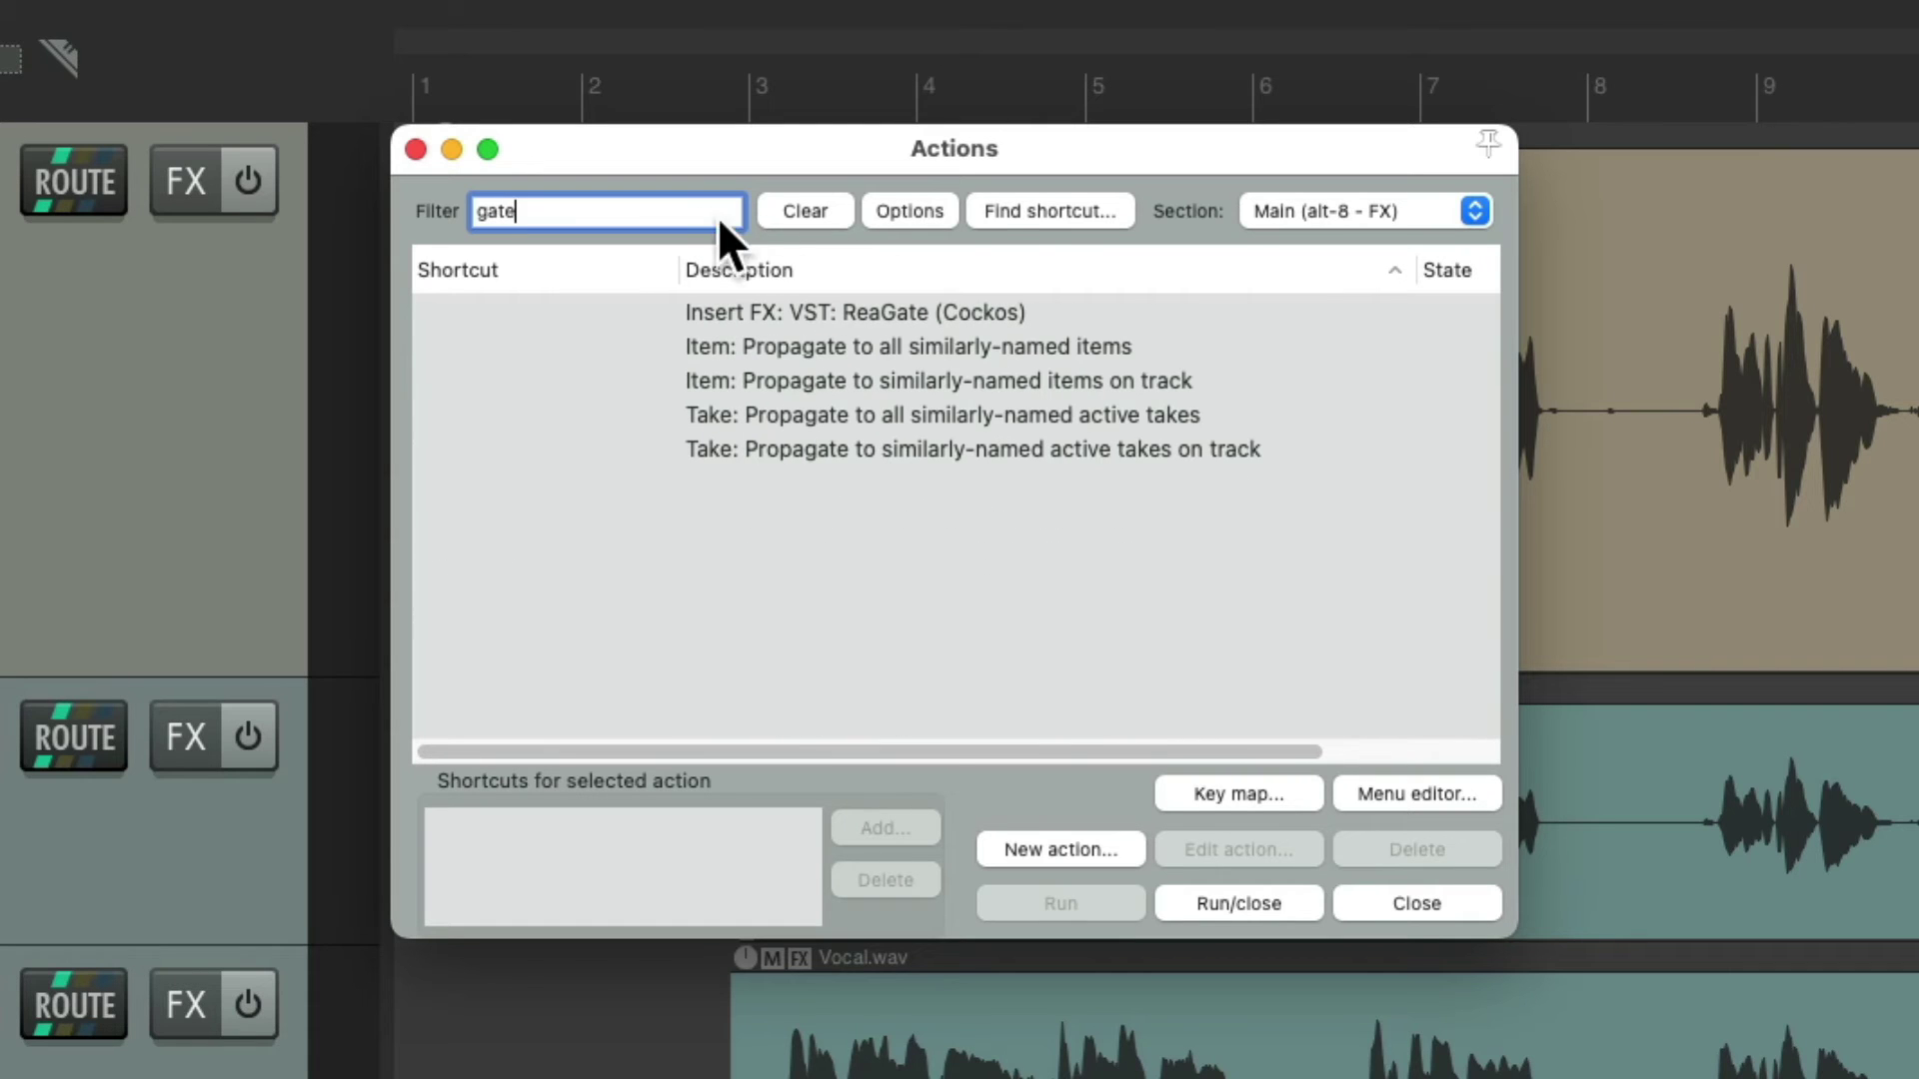
click(848, 311)
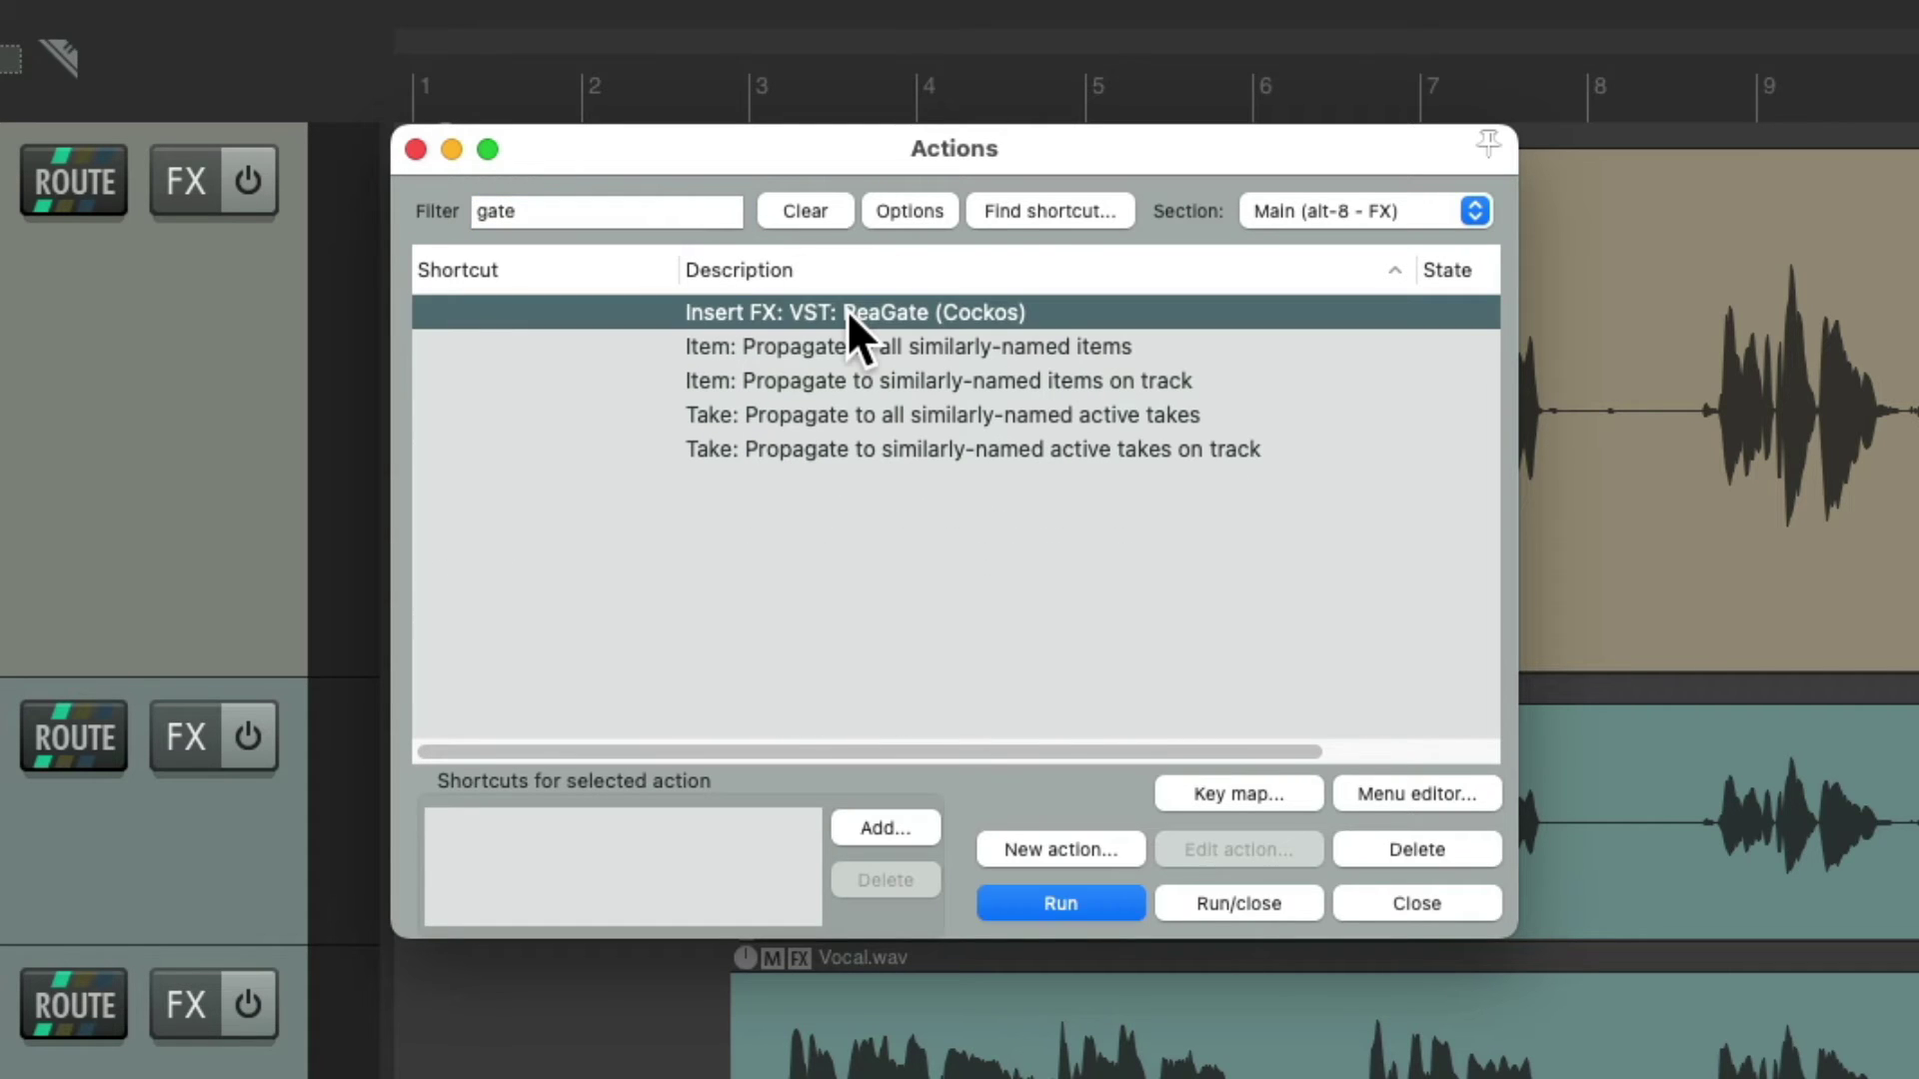
click(887, 826)
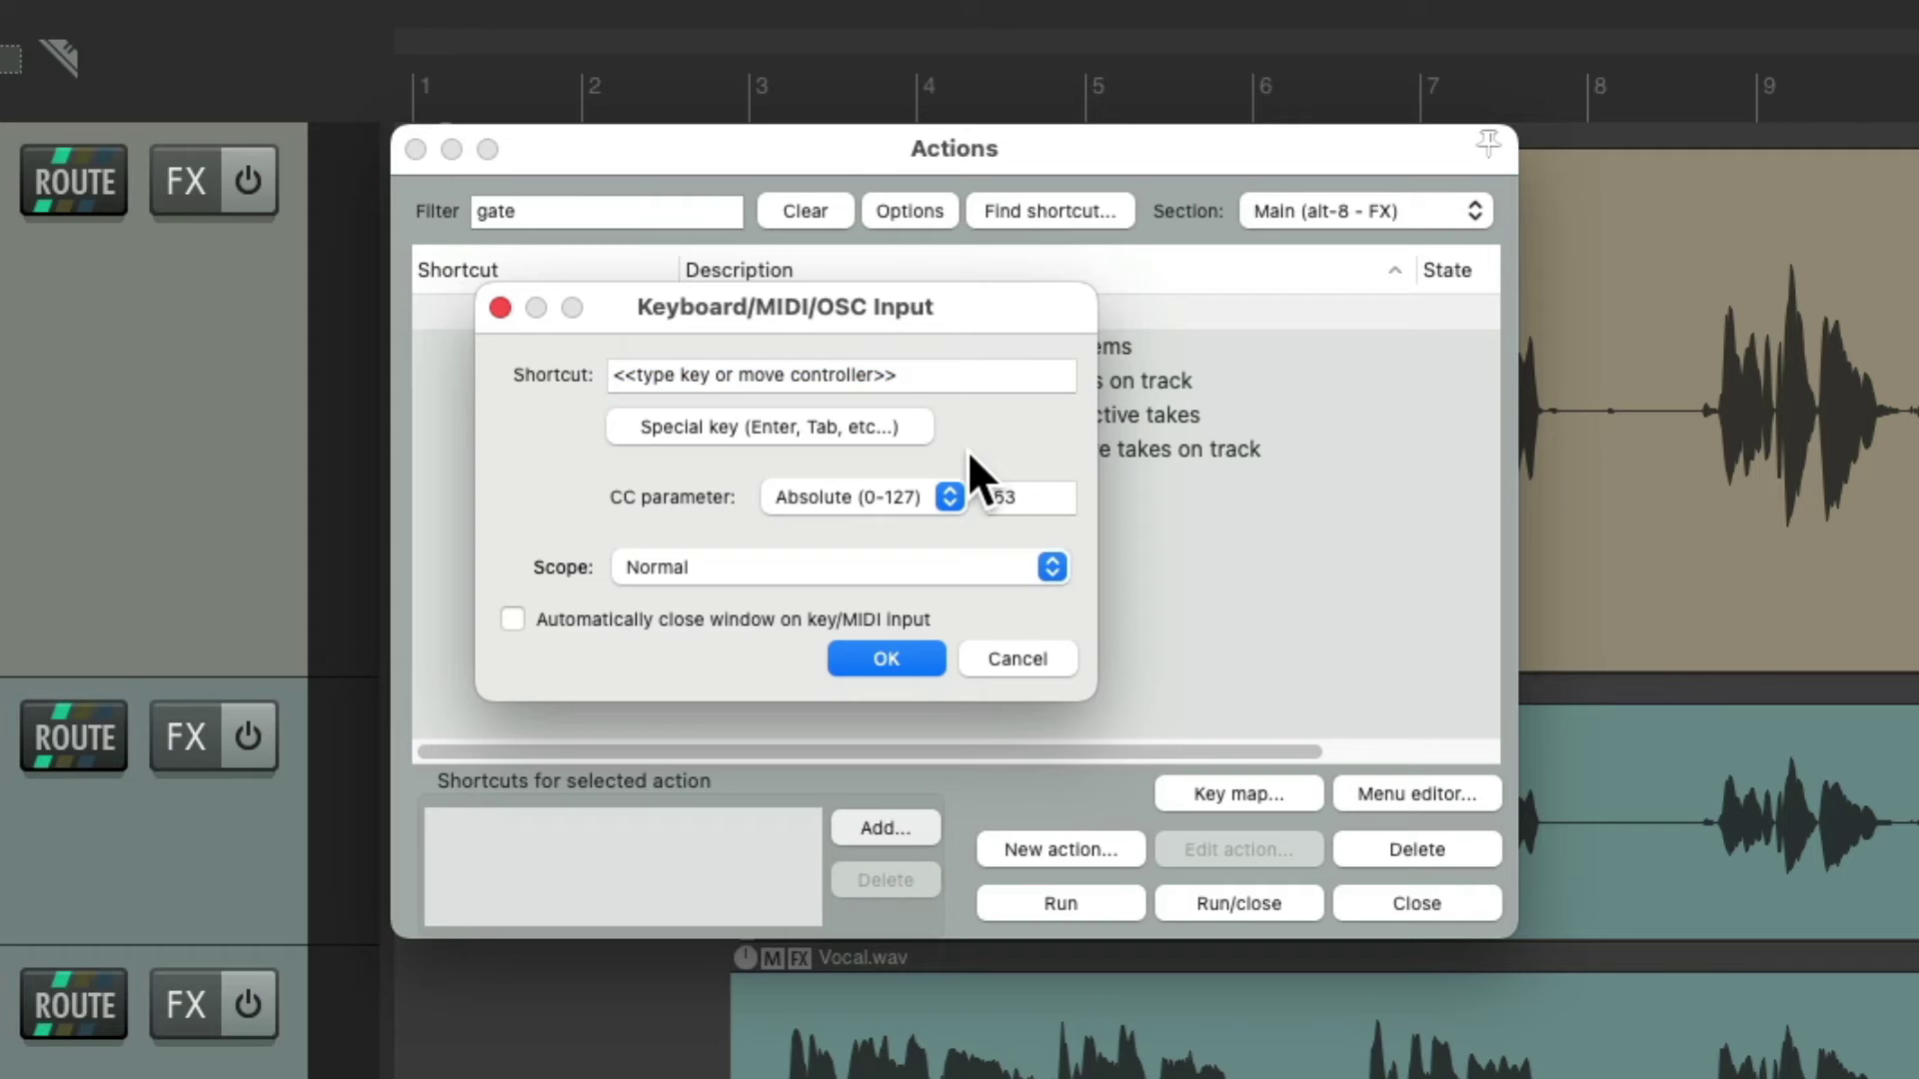
key(g)
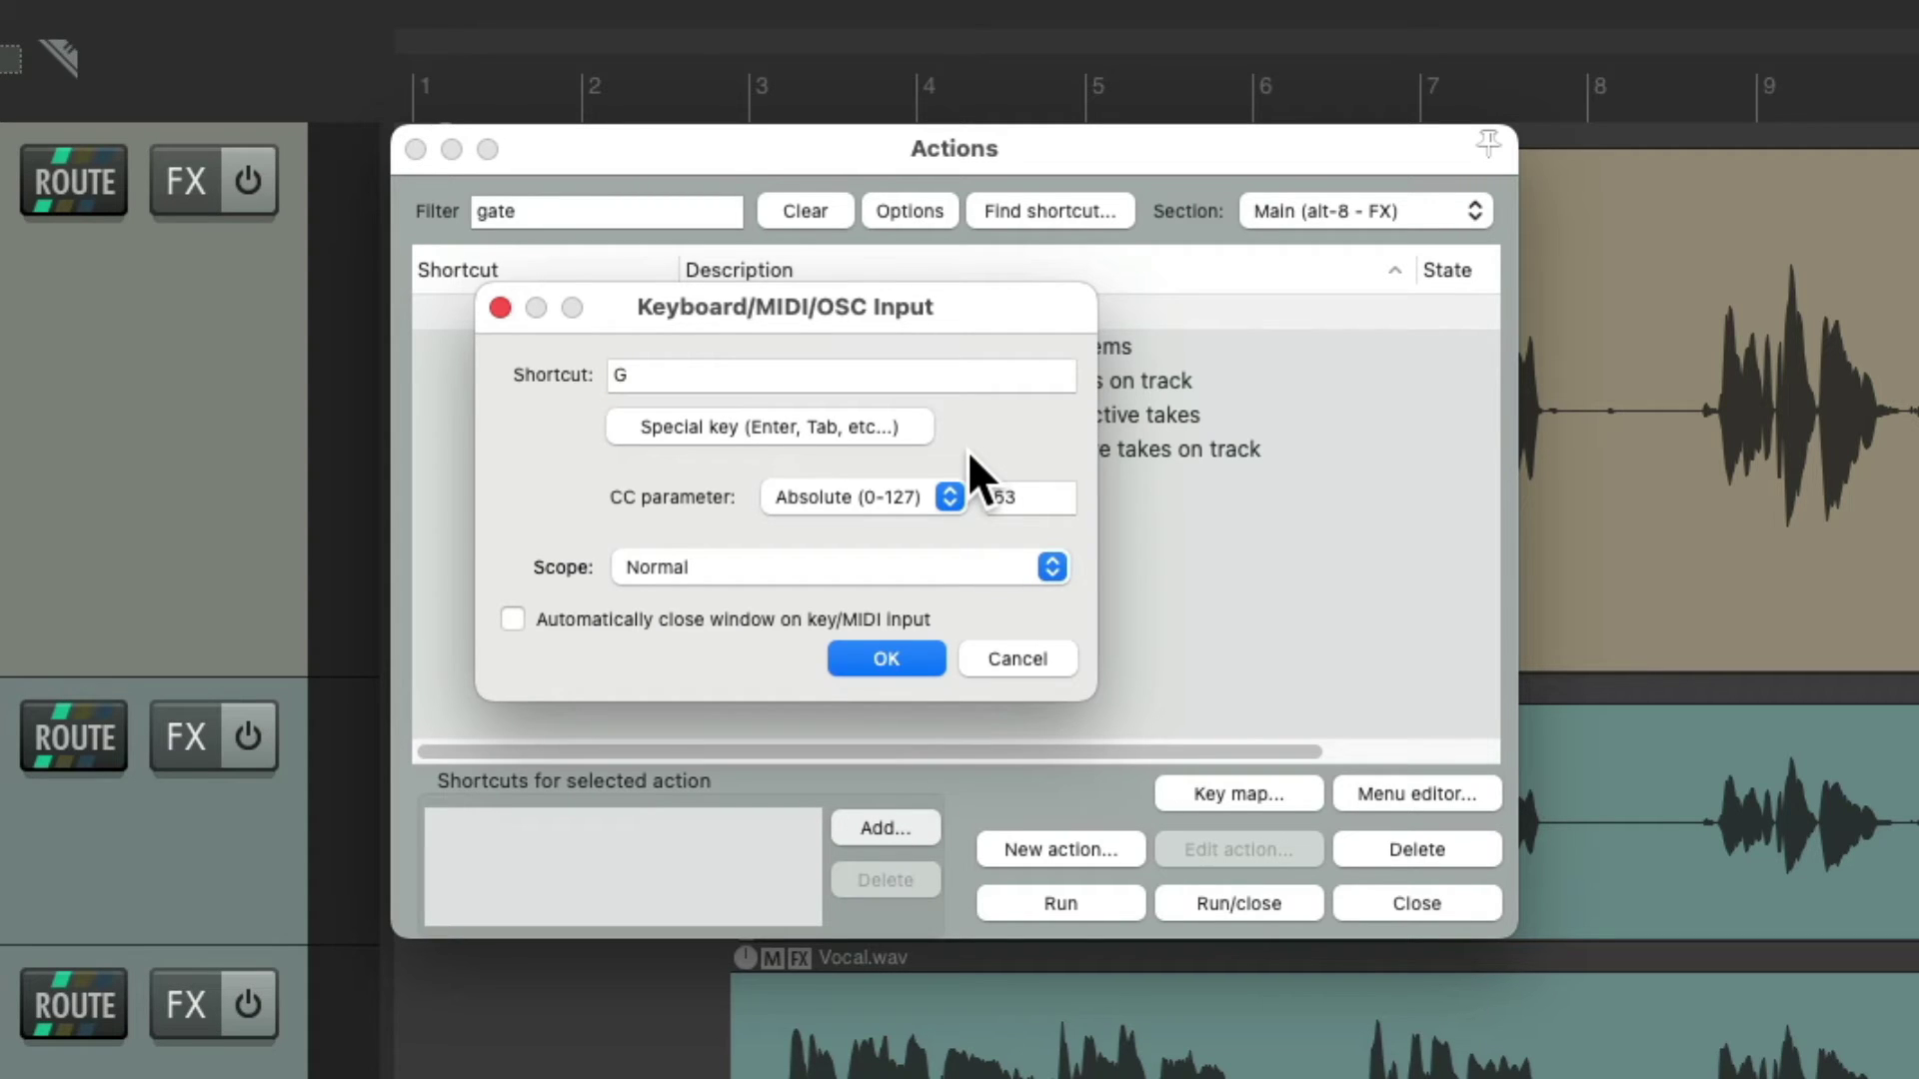
key(Return)
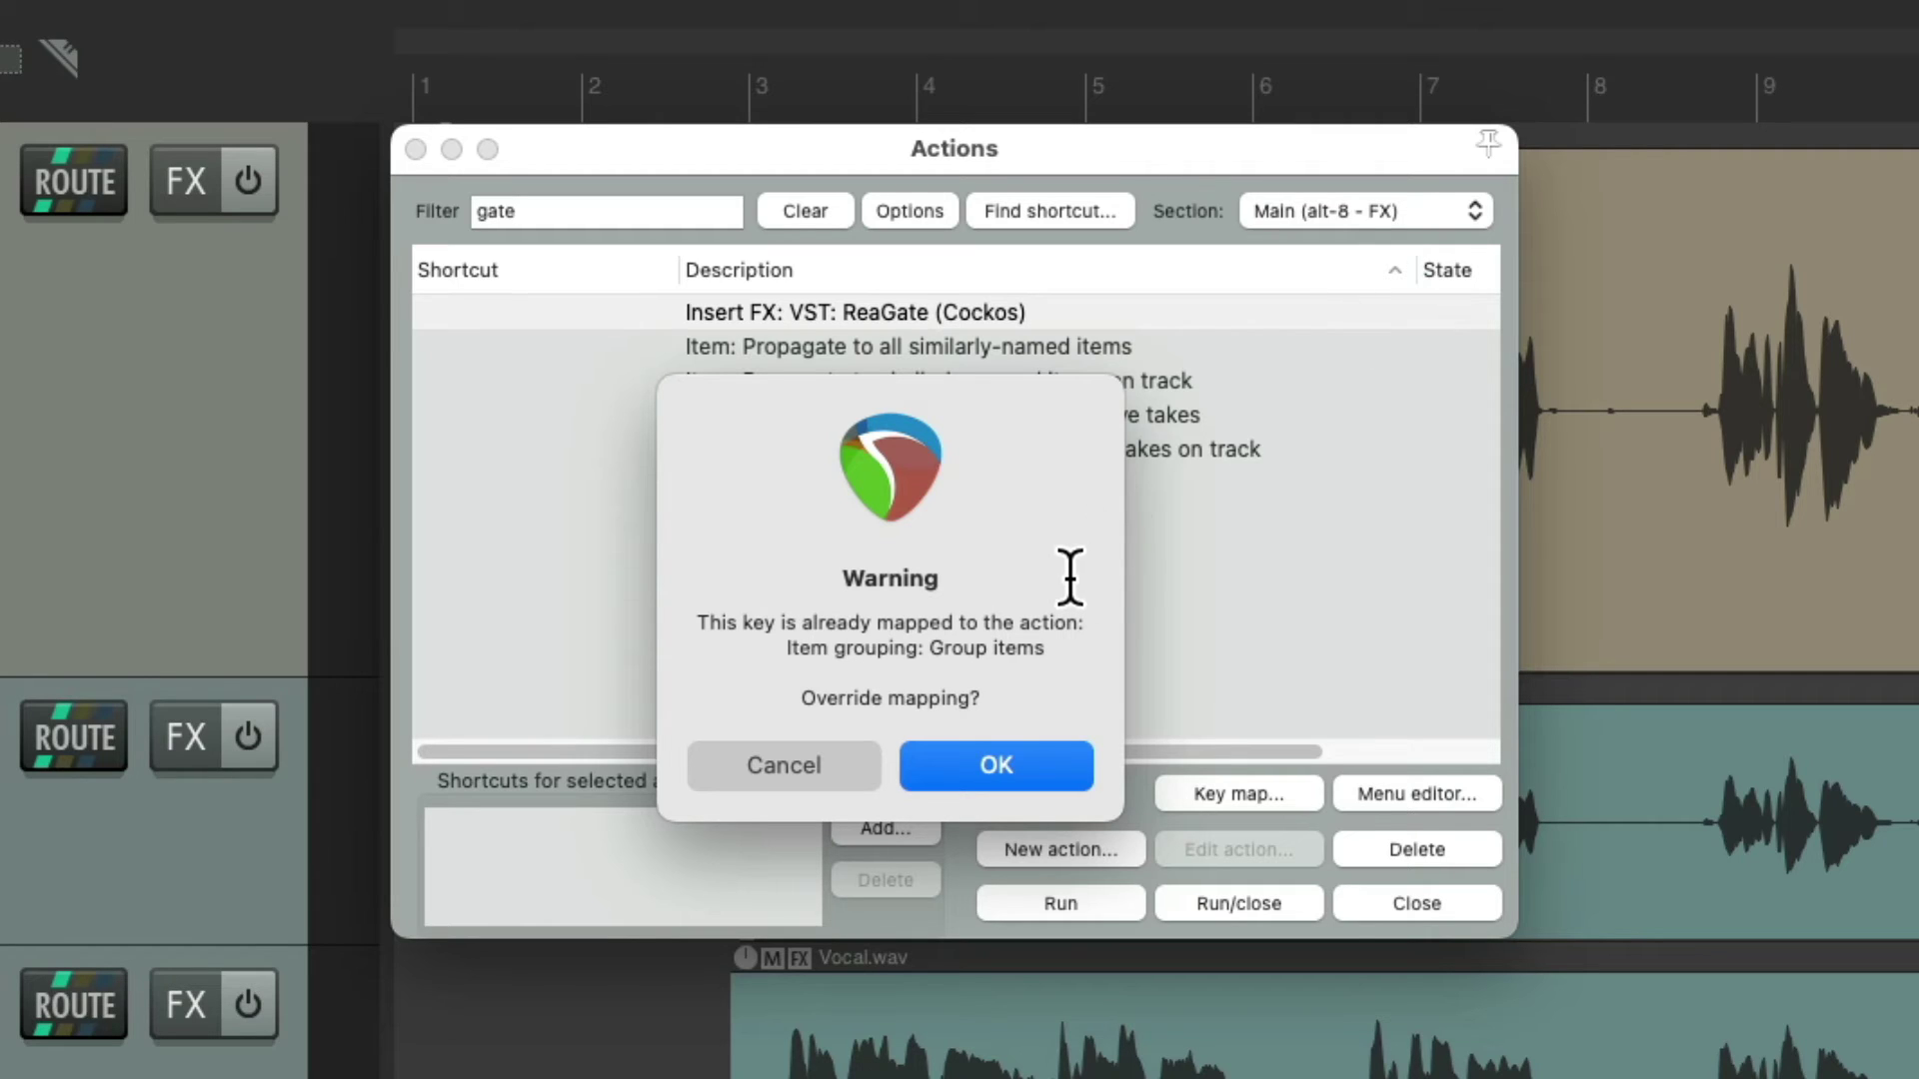
key(Return)
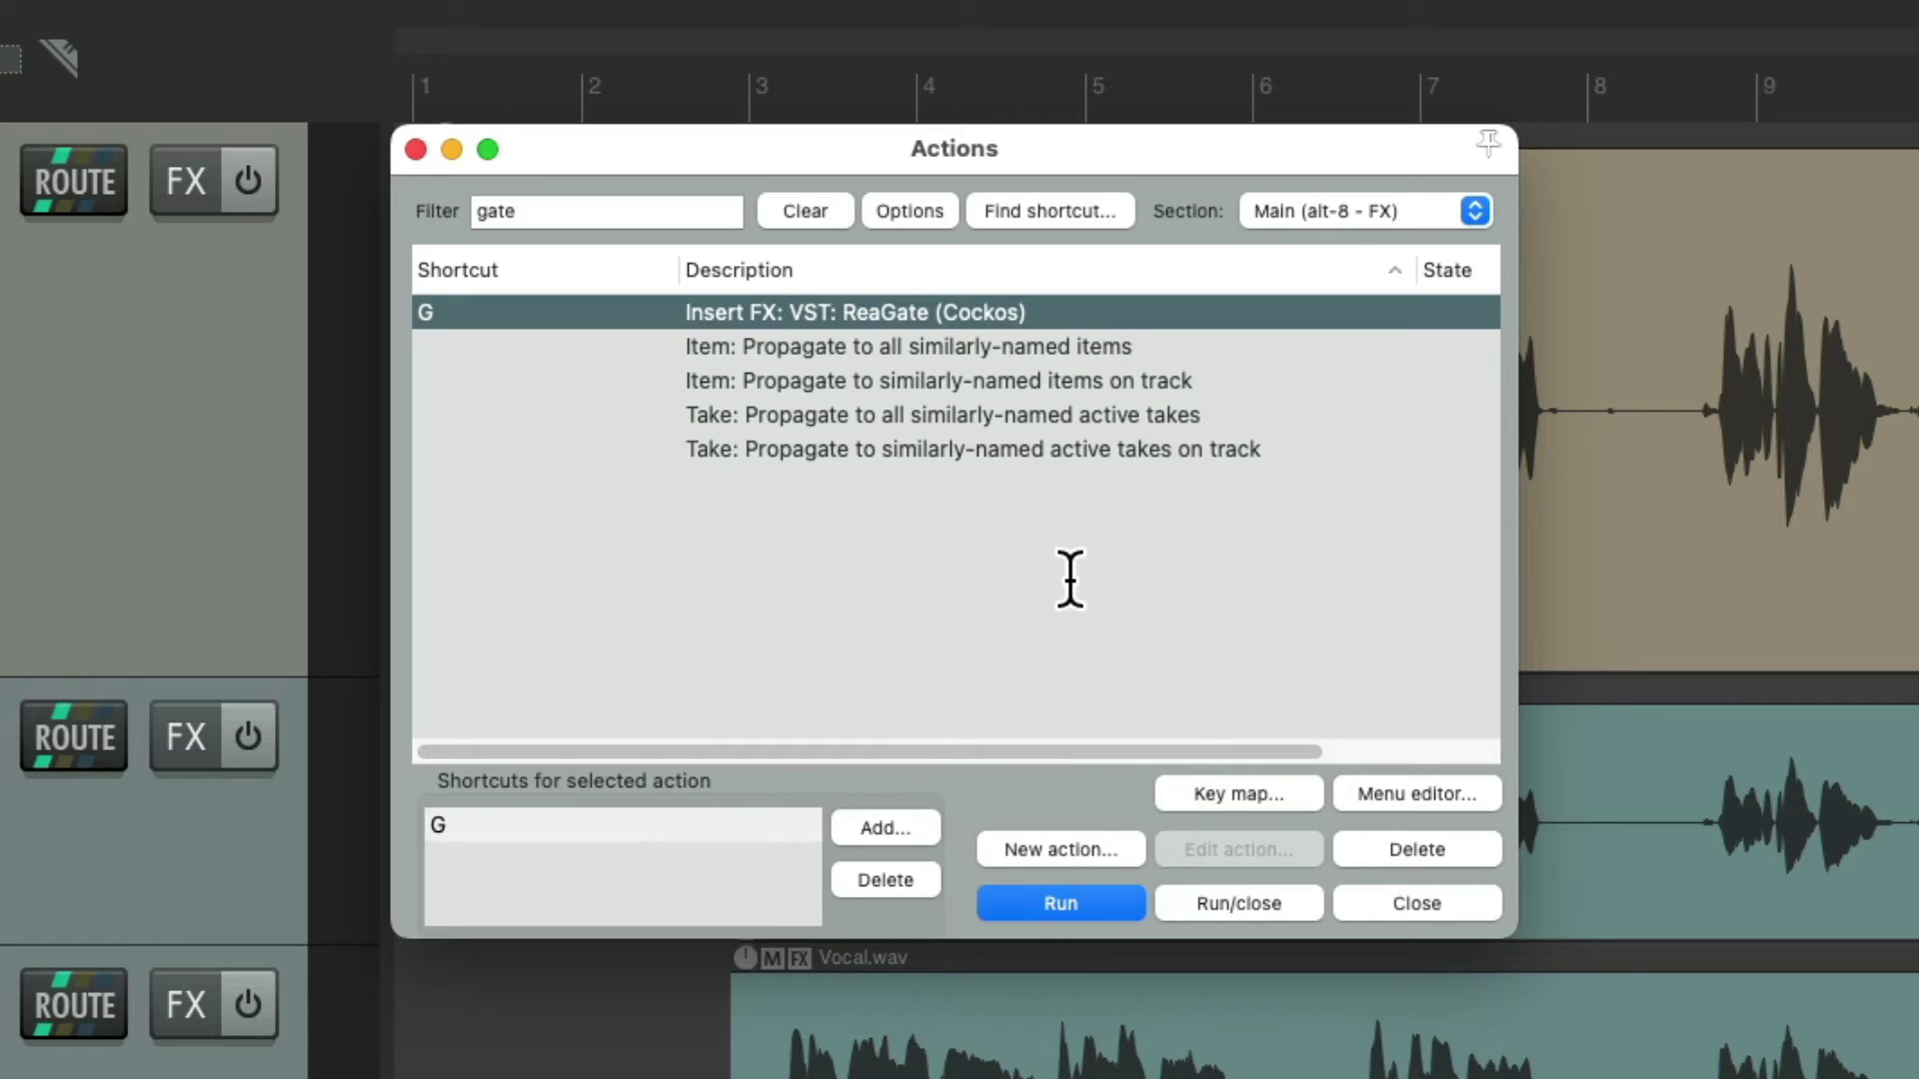
Assign C to the ReaComp insert action.
click(655, 210)
key(BackSpace)
key(BackSpace)
key(BackSpace)
key(BackSpace)
text(reacomp)
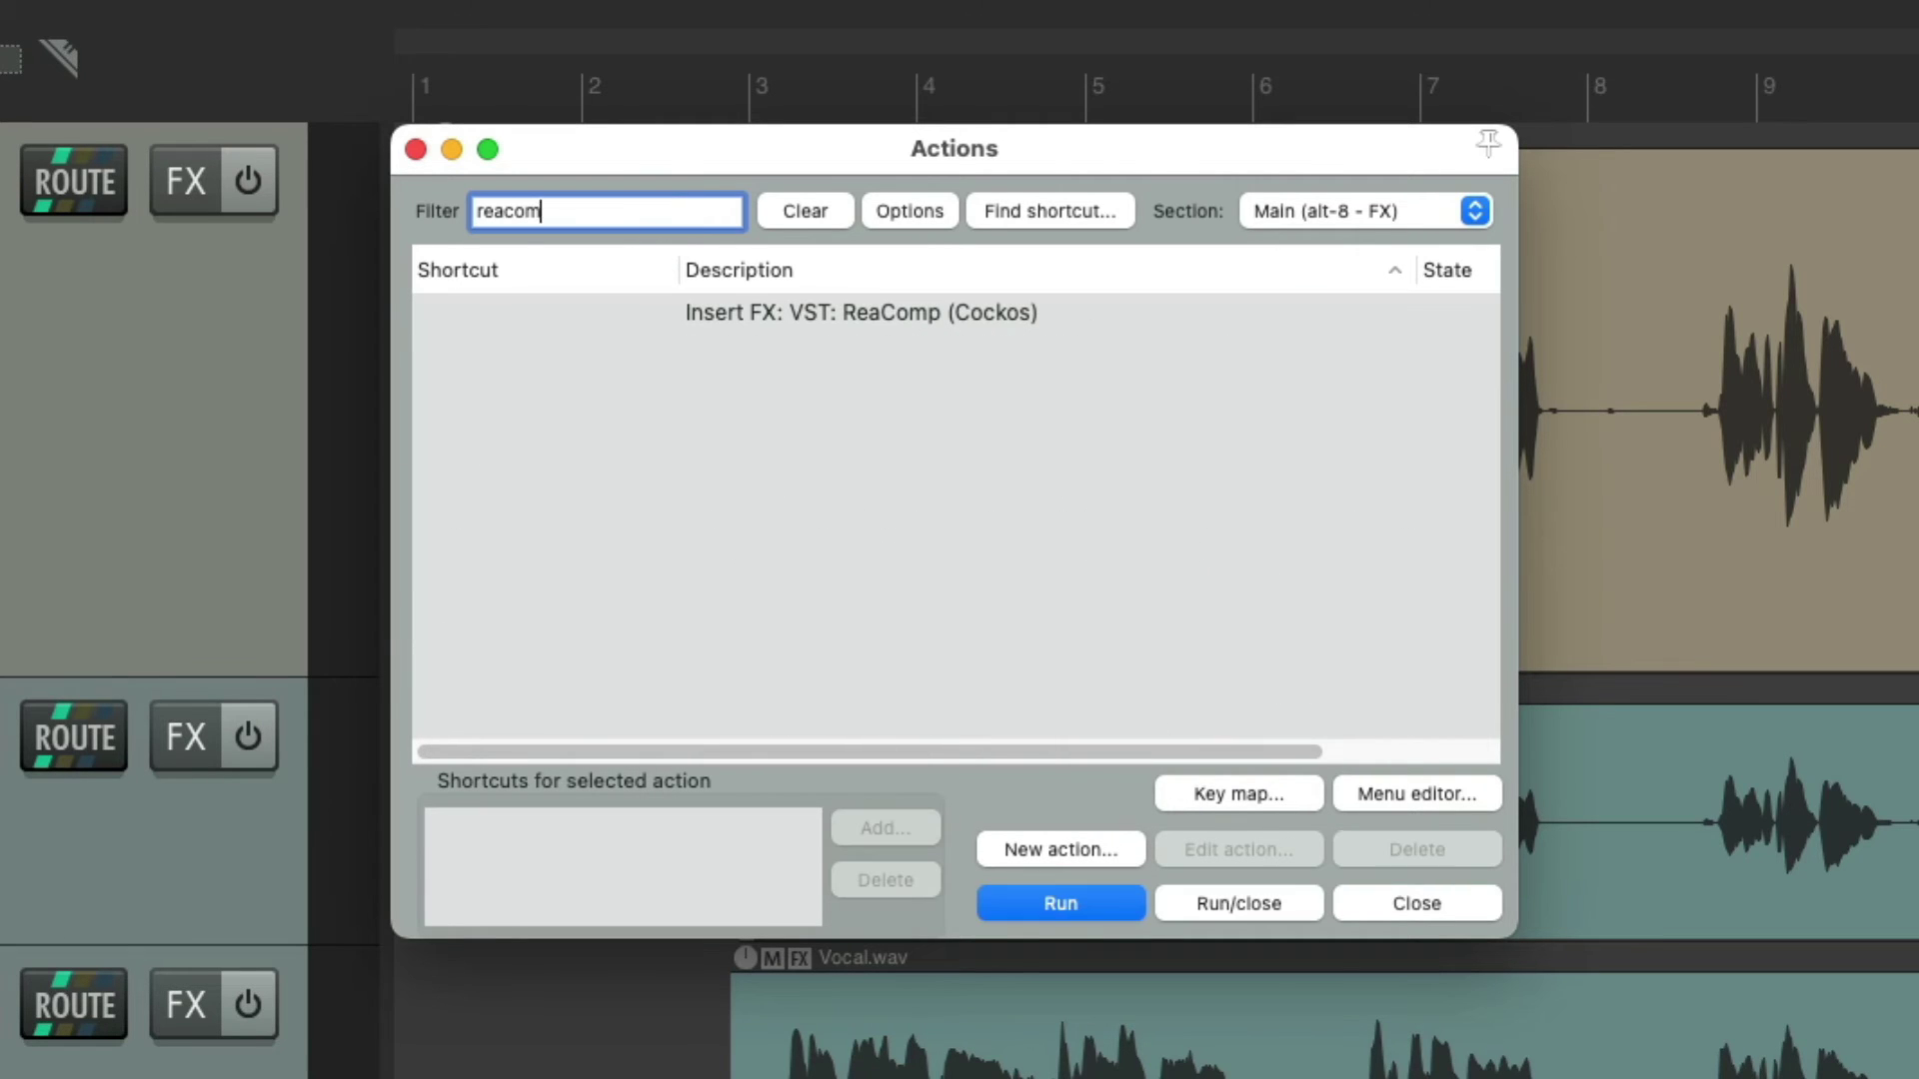
click(777, 304)
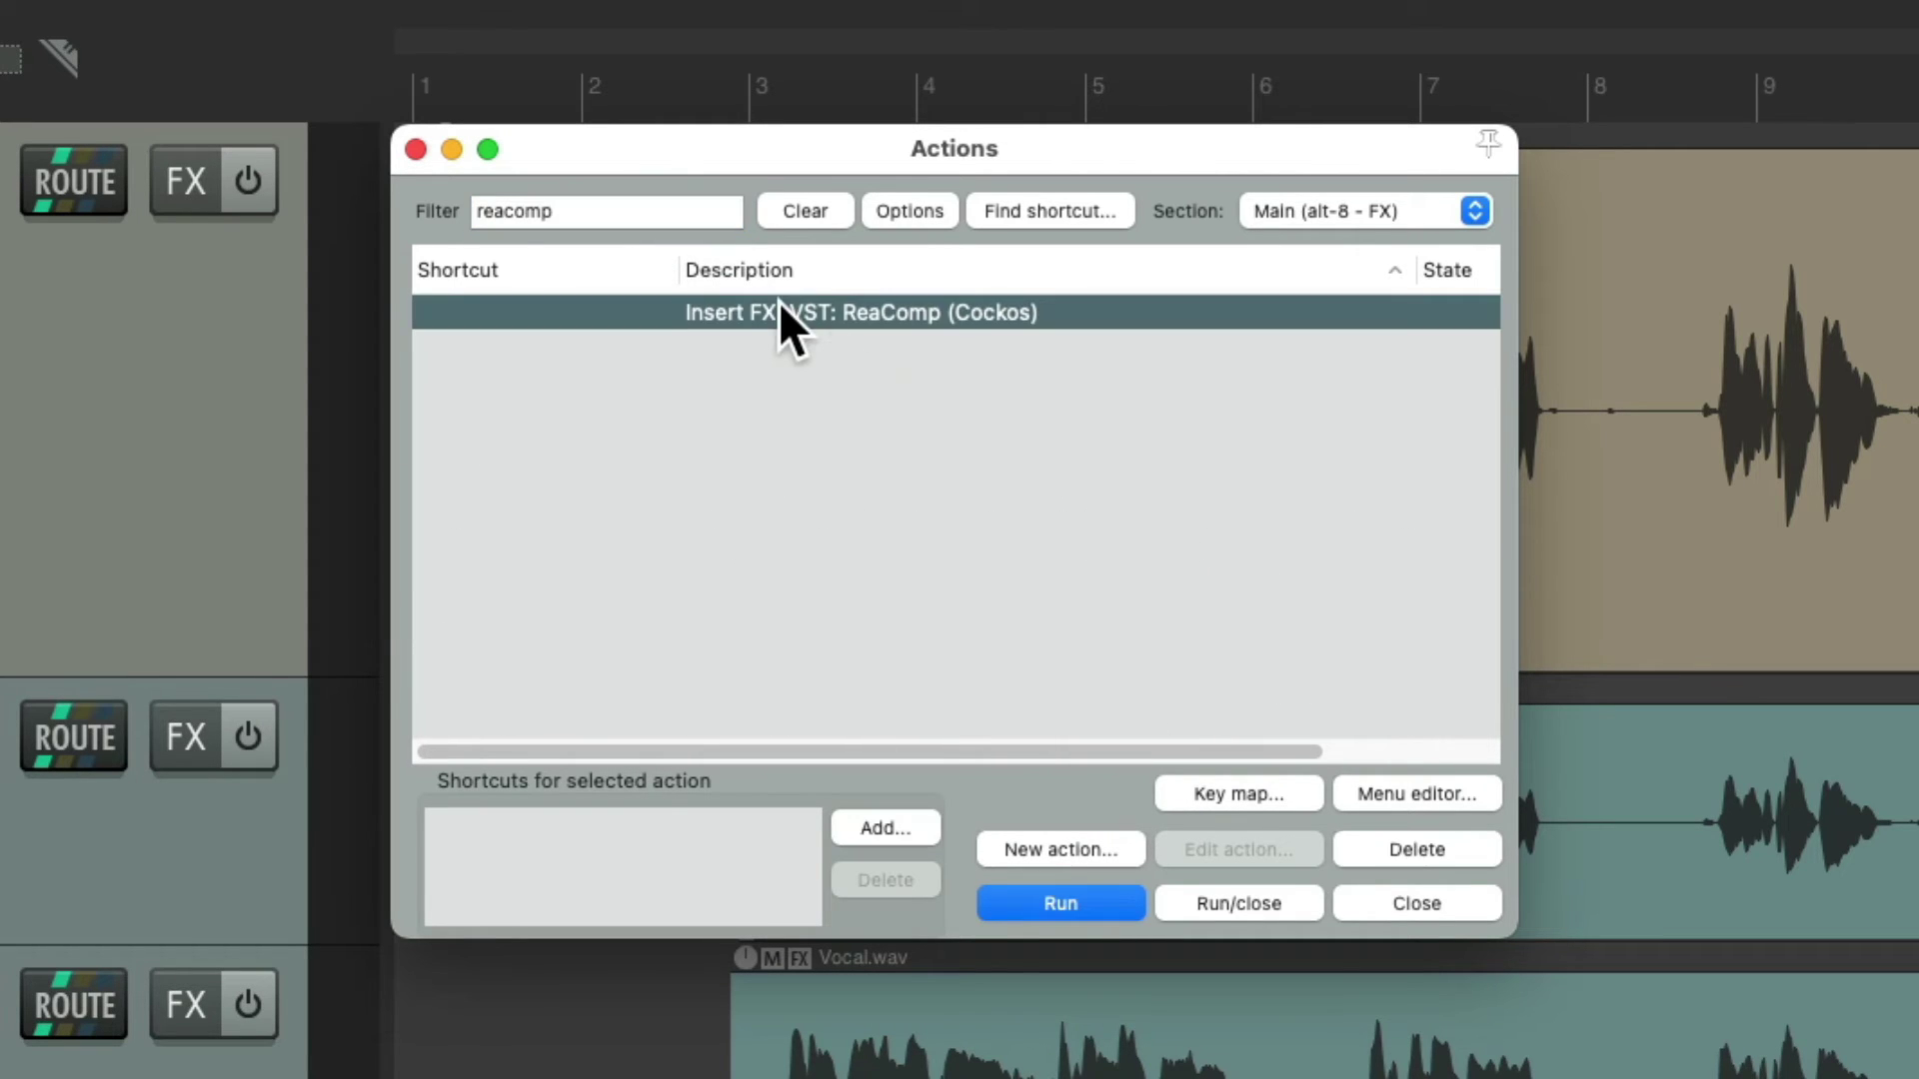
click(918, 818)
key(c)
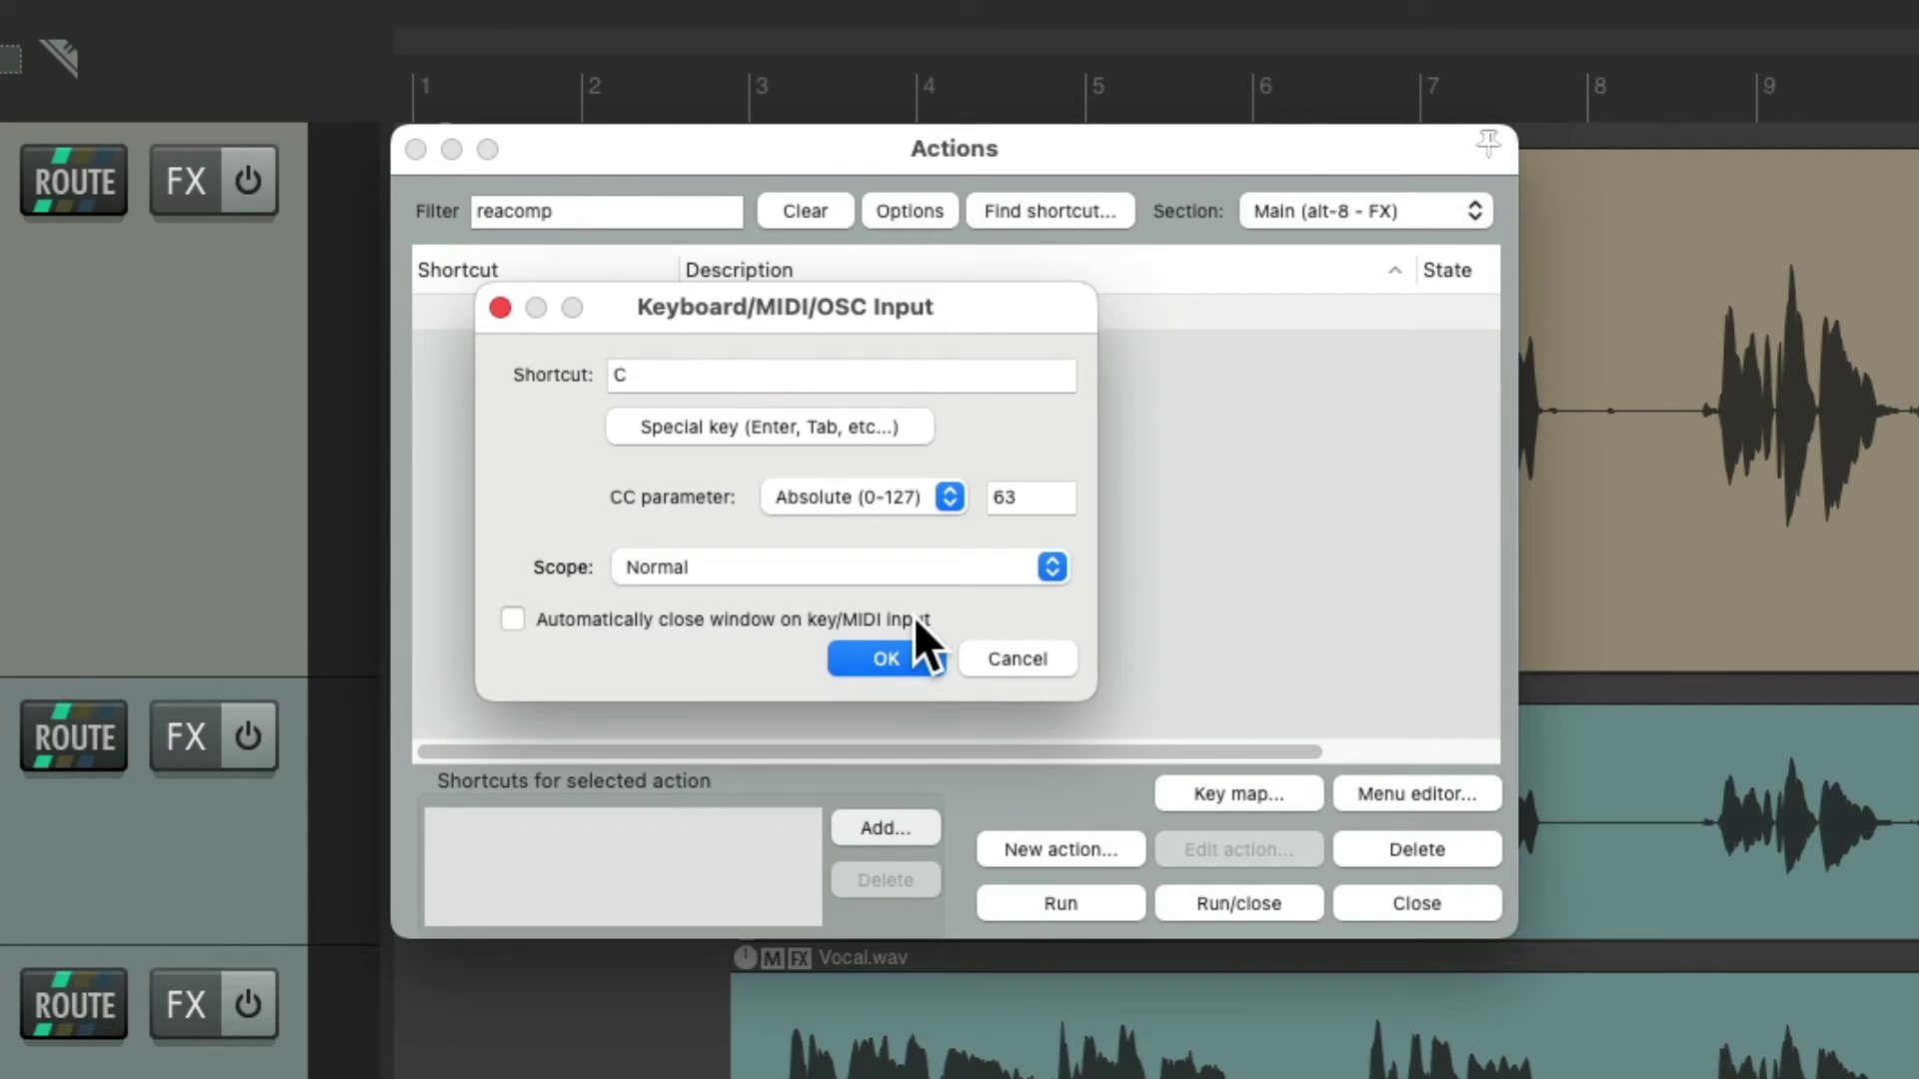
key(Return)
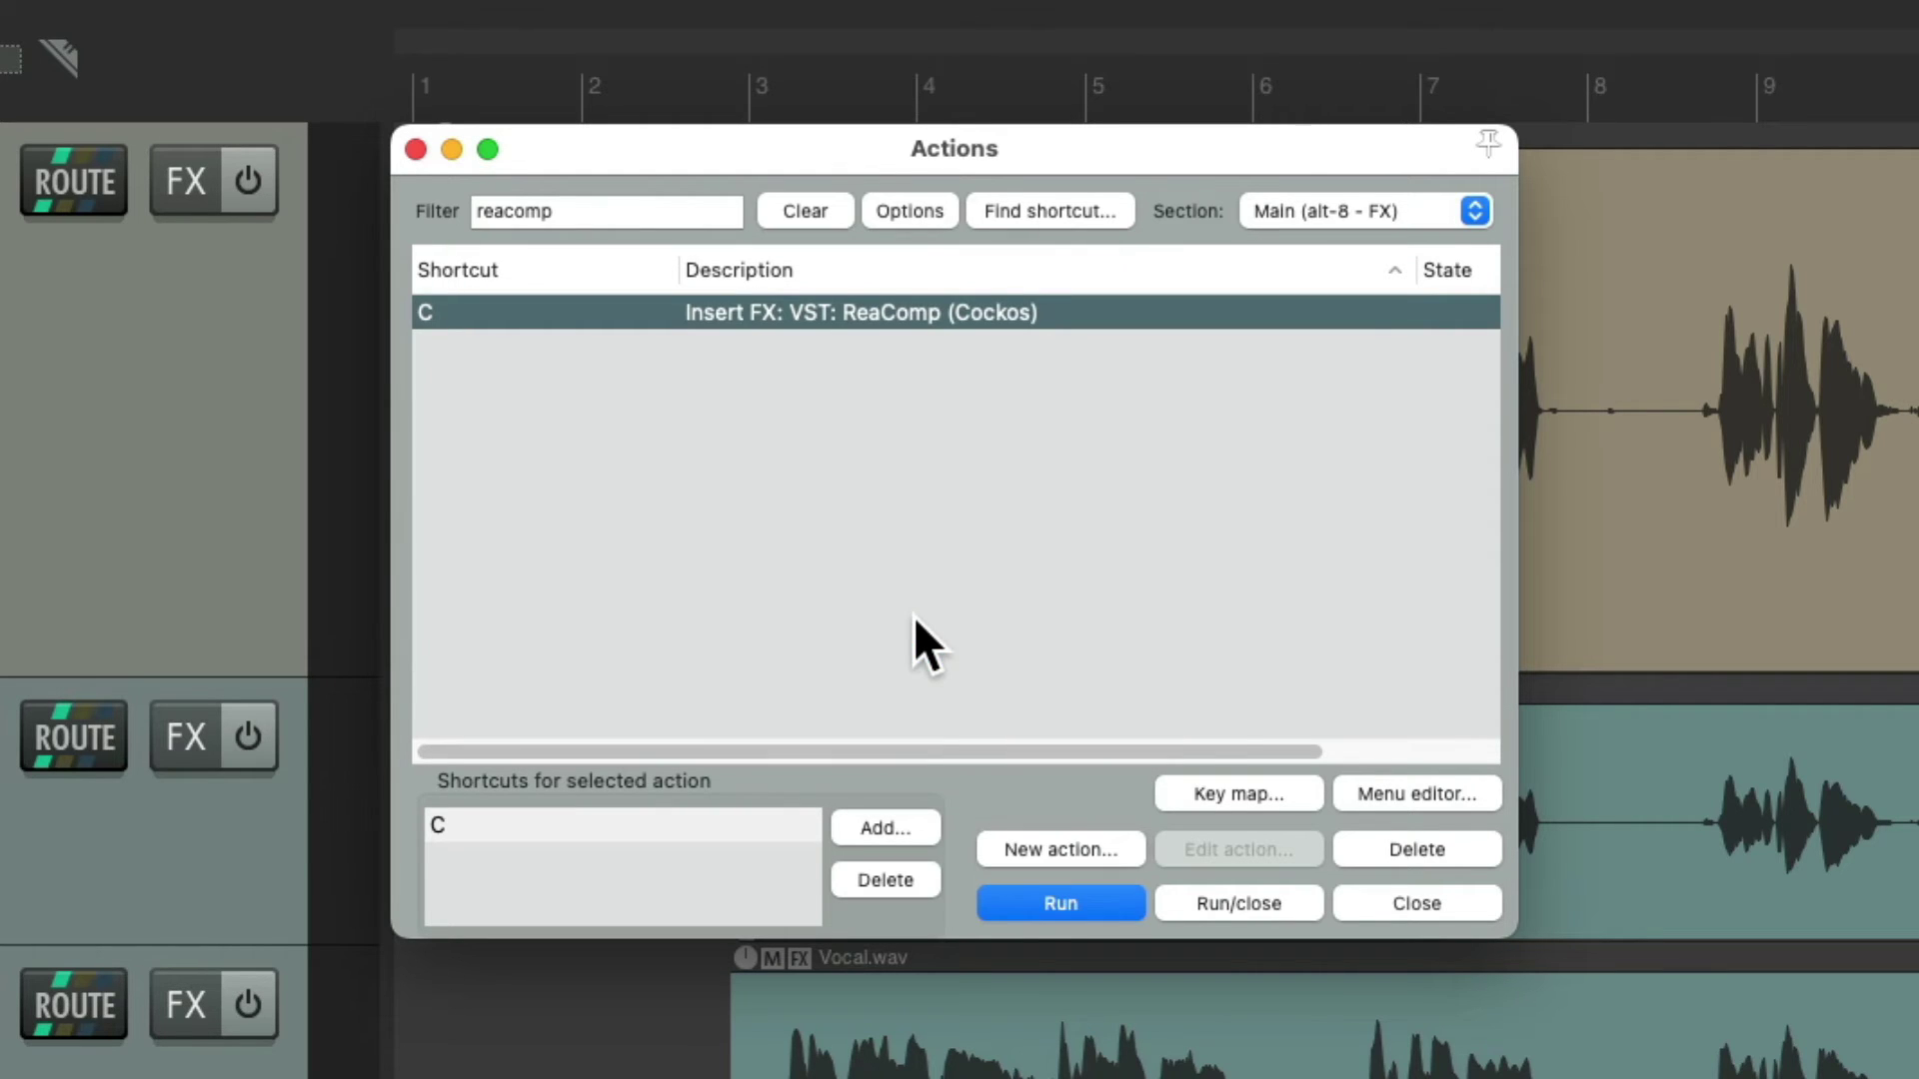
Assign Q to the ReaEQ insert action.
double_click(664, 210)
text(reaeq)
click(780, 308)
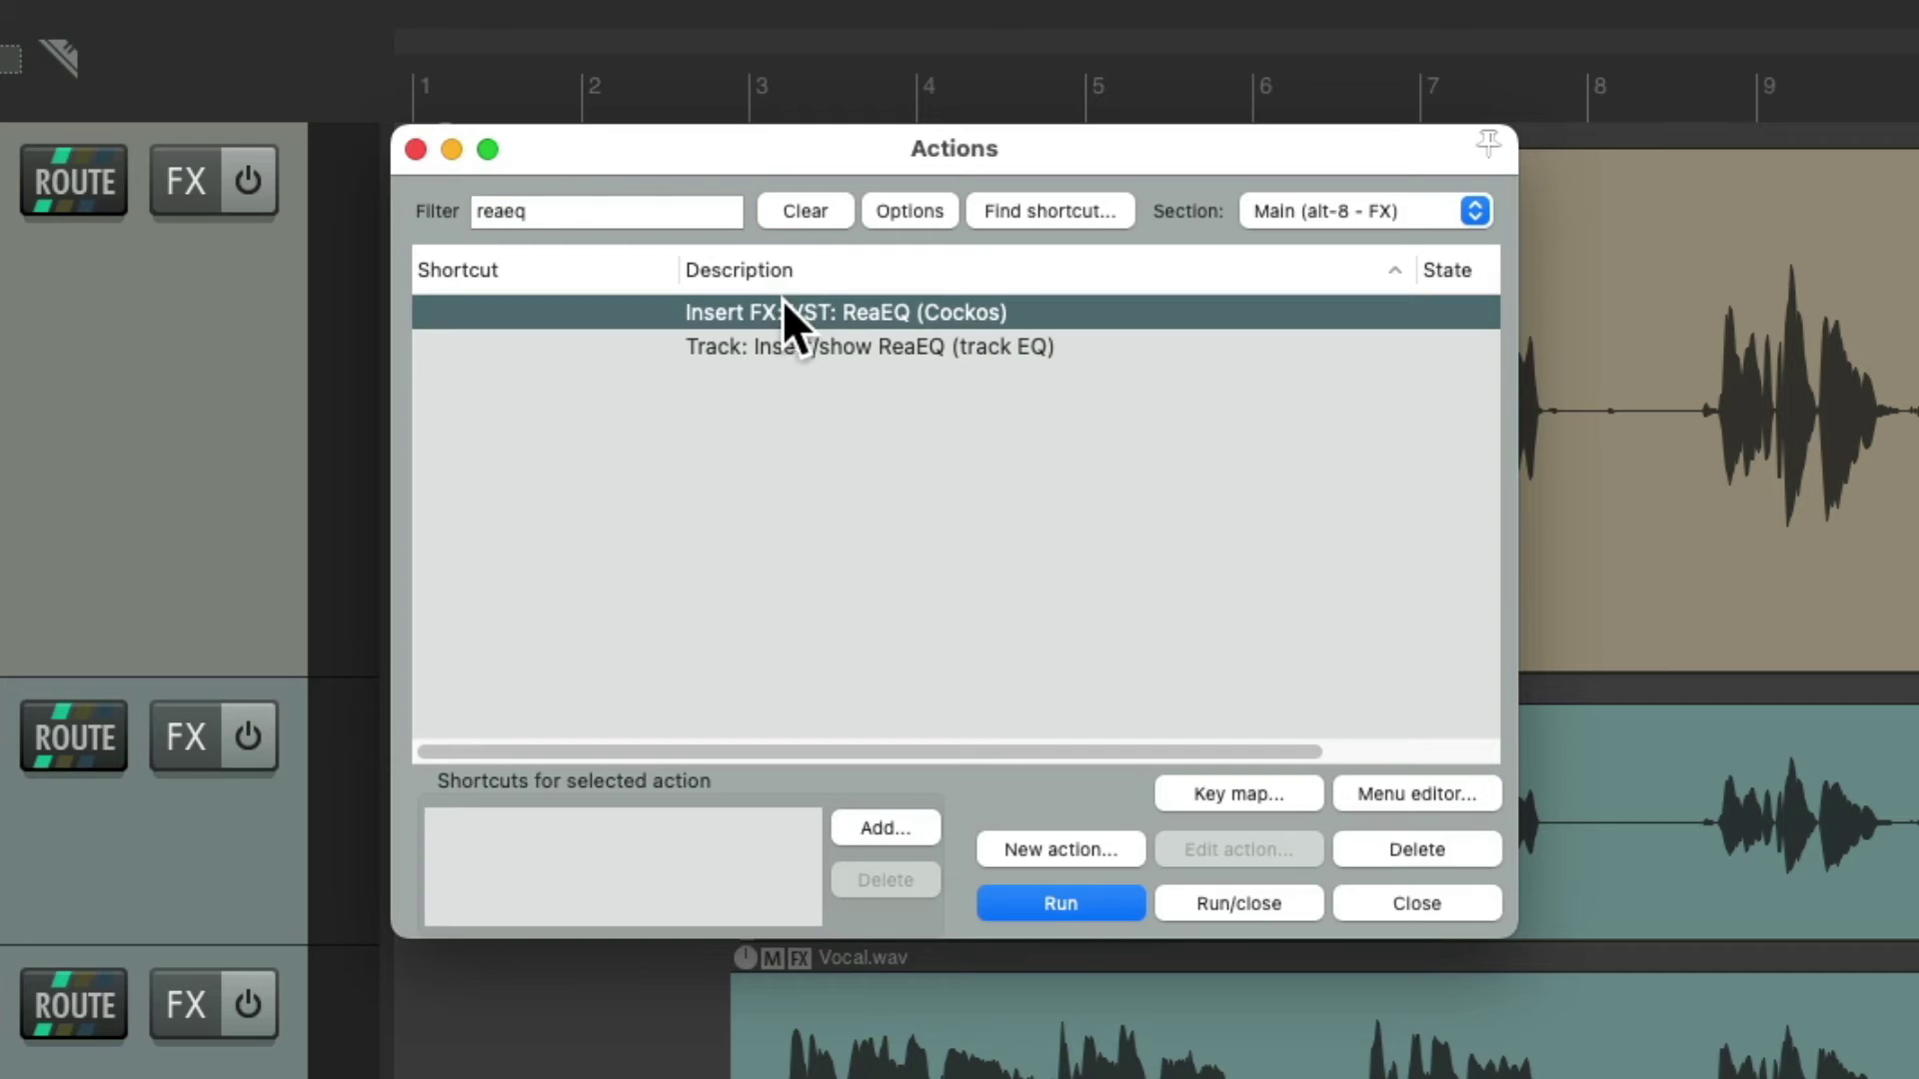
click(888, 825)
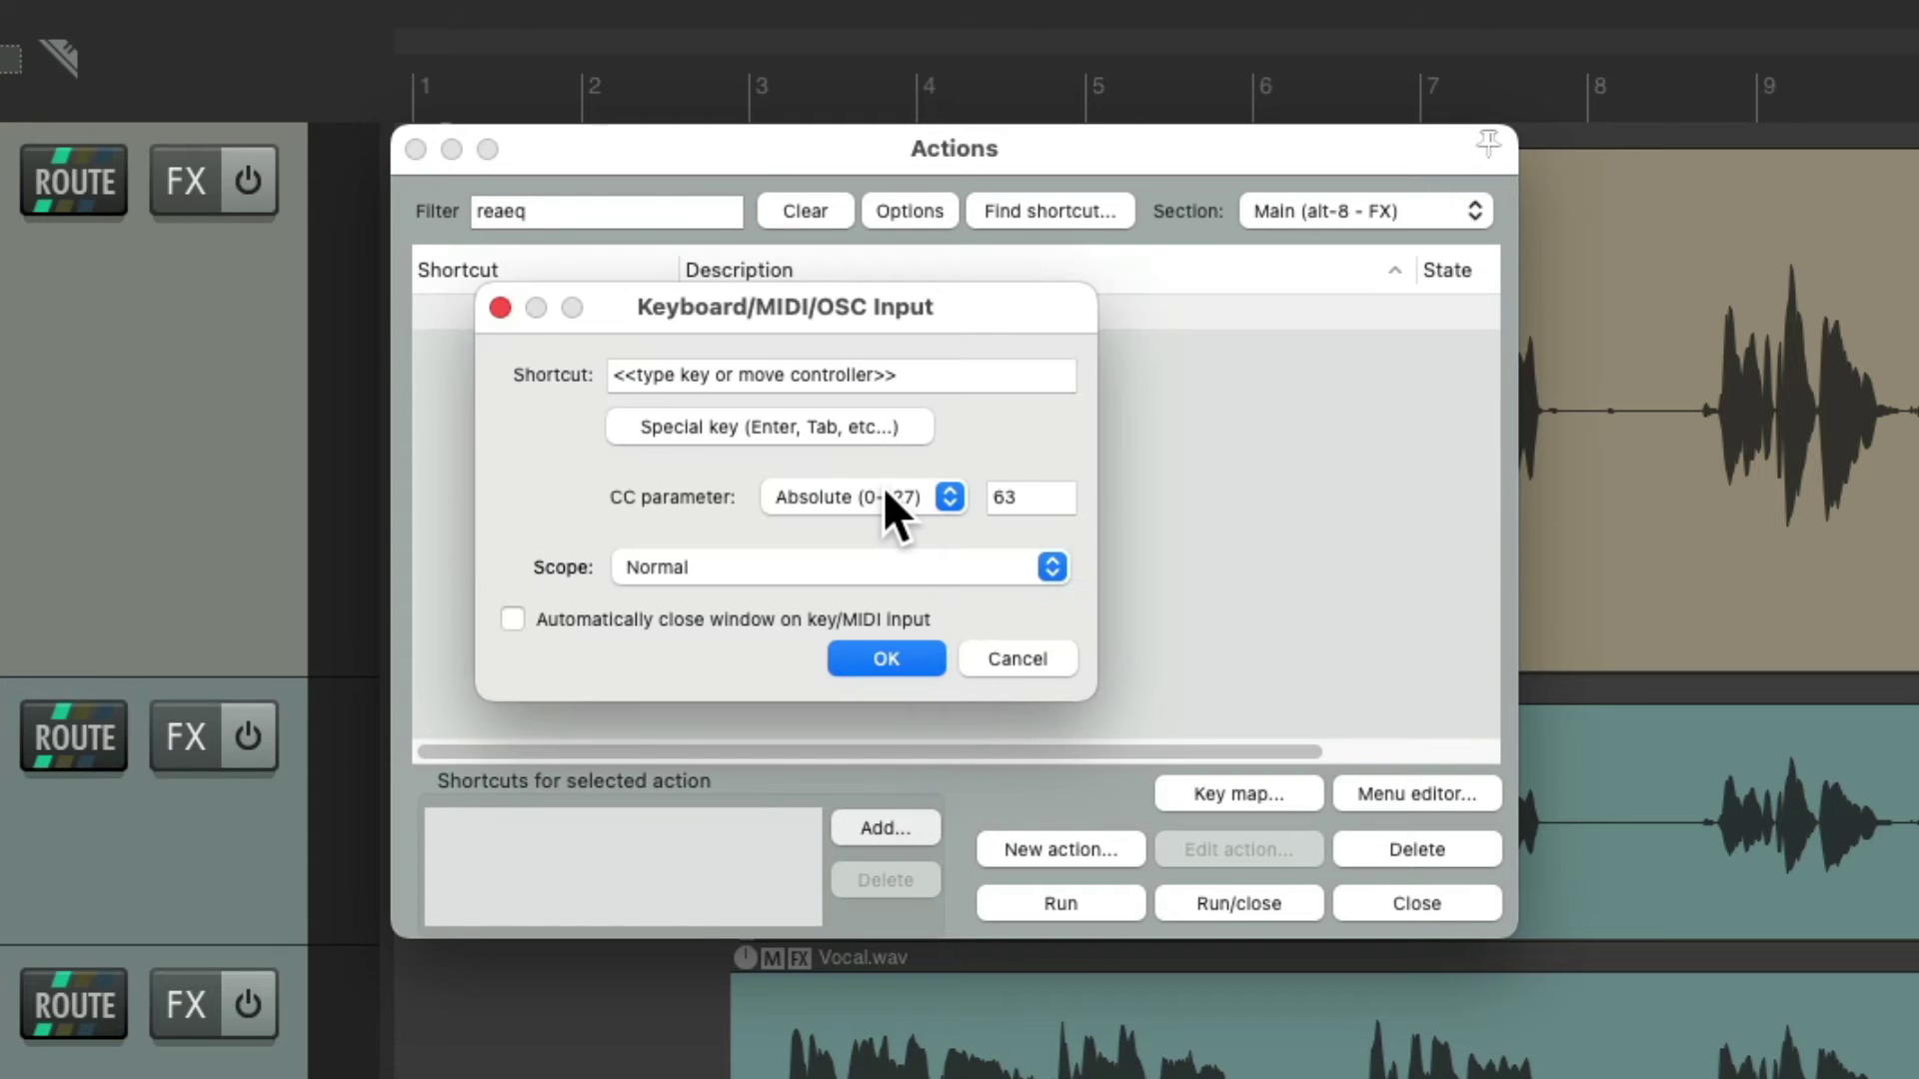
key(q)
key(Return)
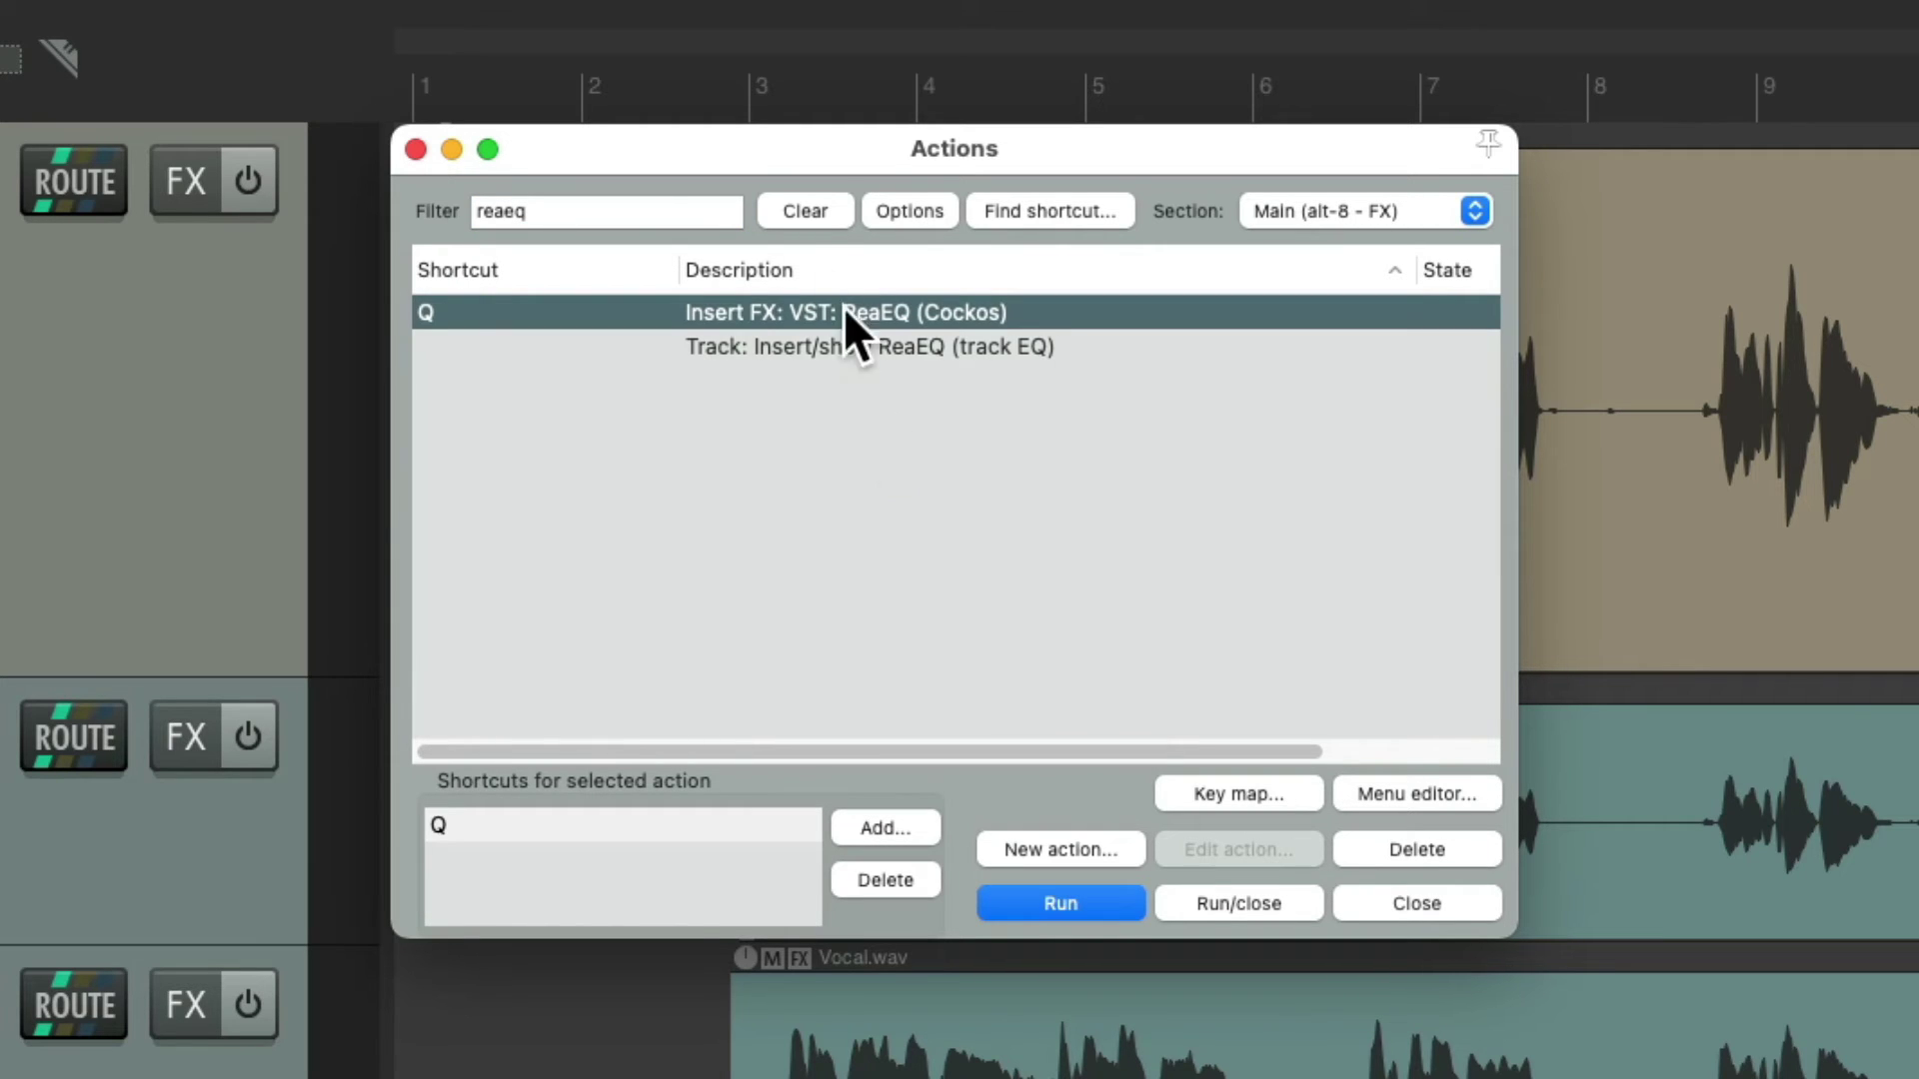
Assign V to Insert FX chain: Vocal Chain, overriding V's existing mapping.
double_click(710, 208)
text(vocal)
click(831, 308)
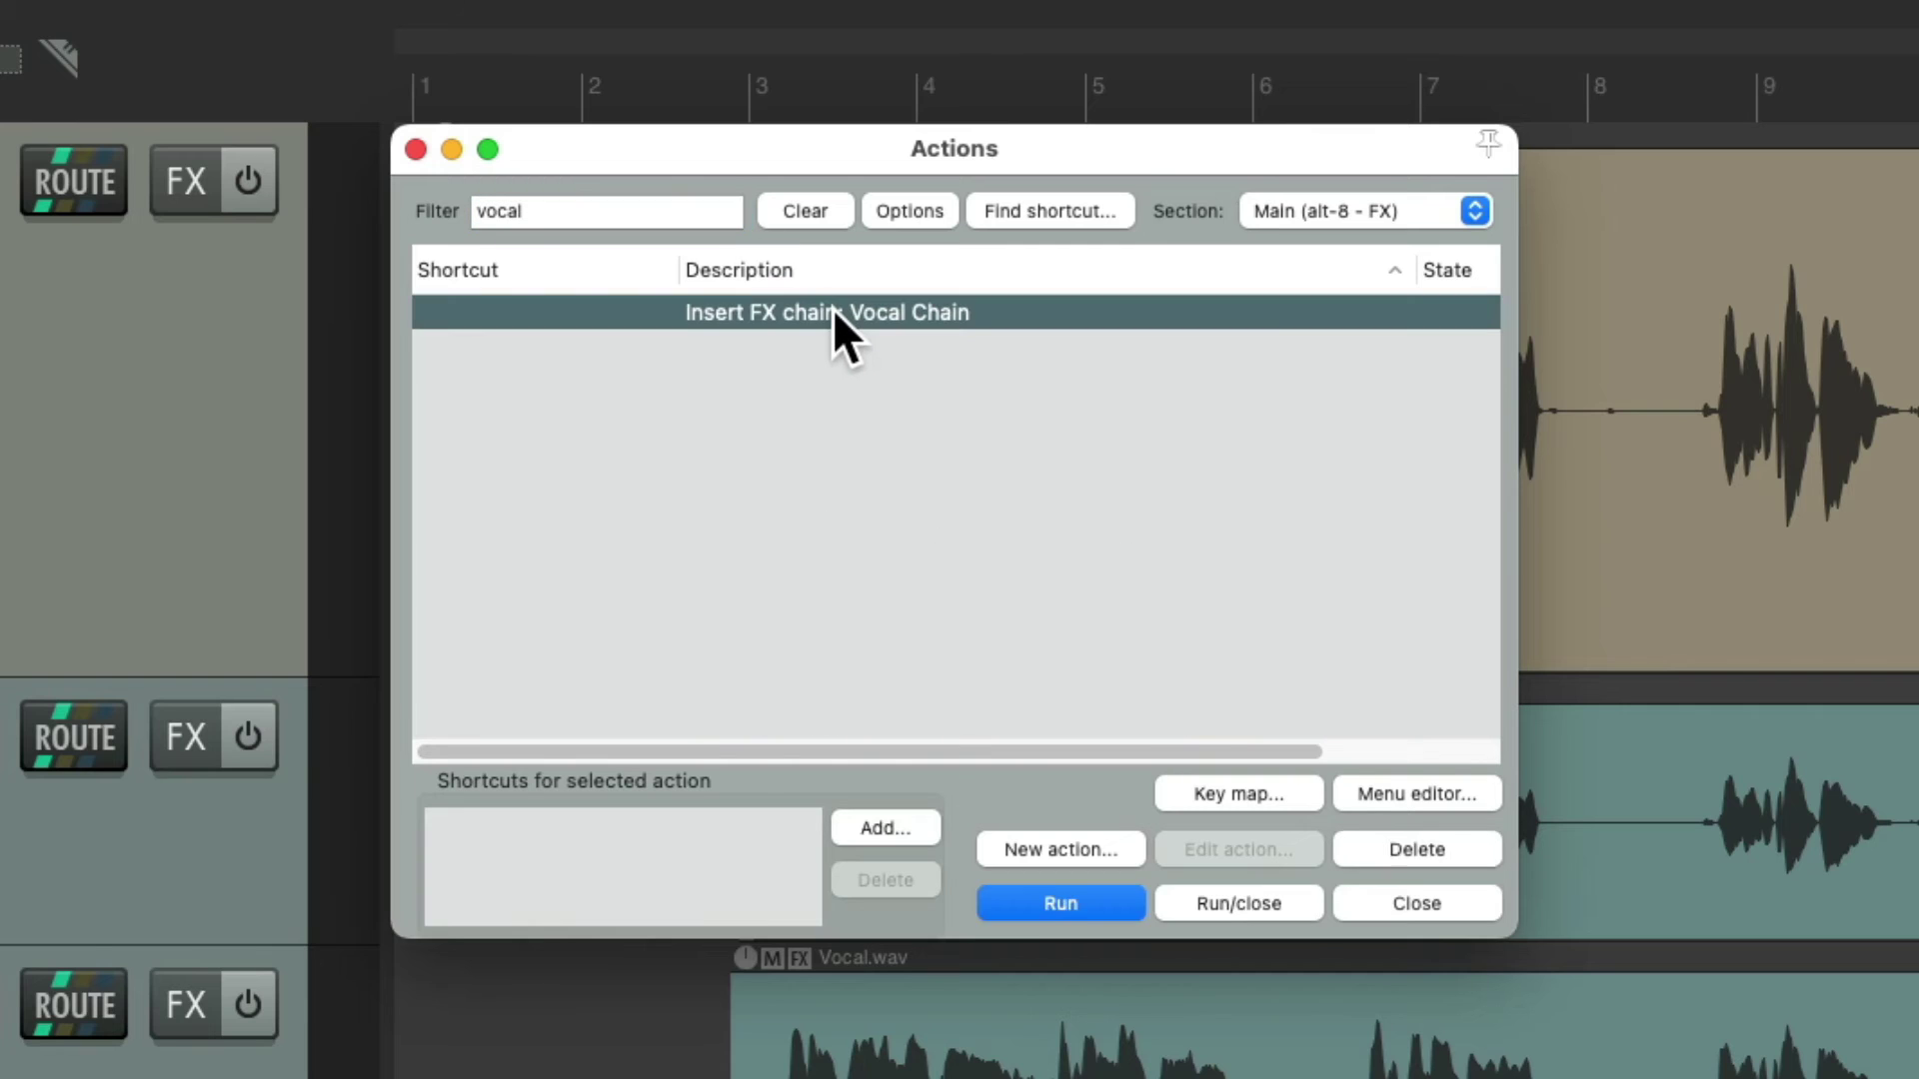
click(899, 828)
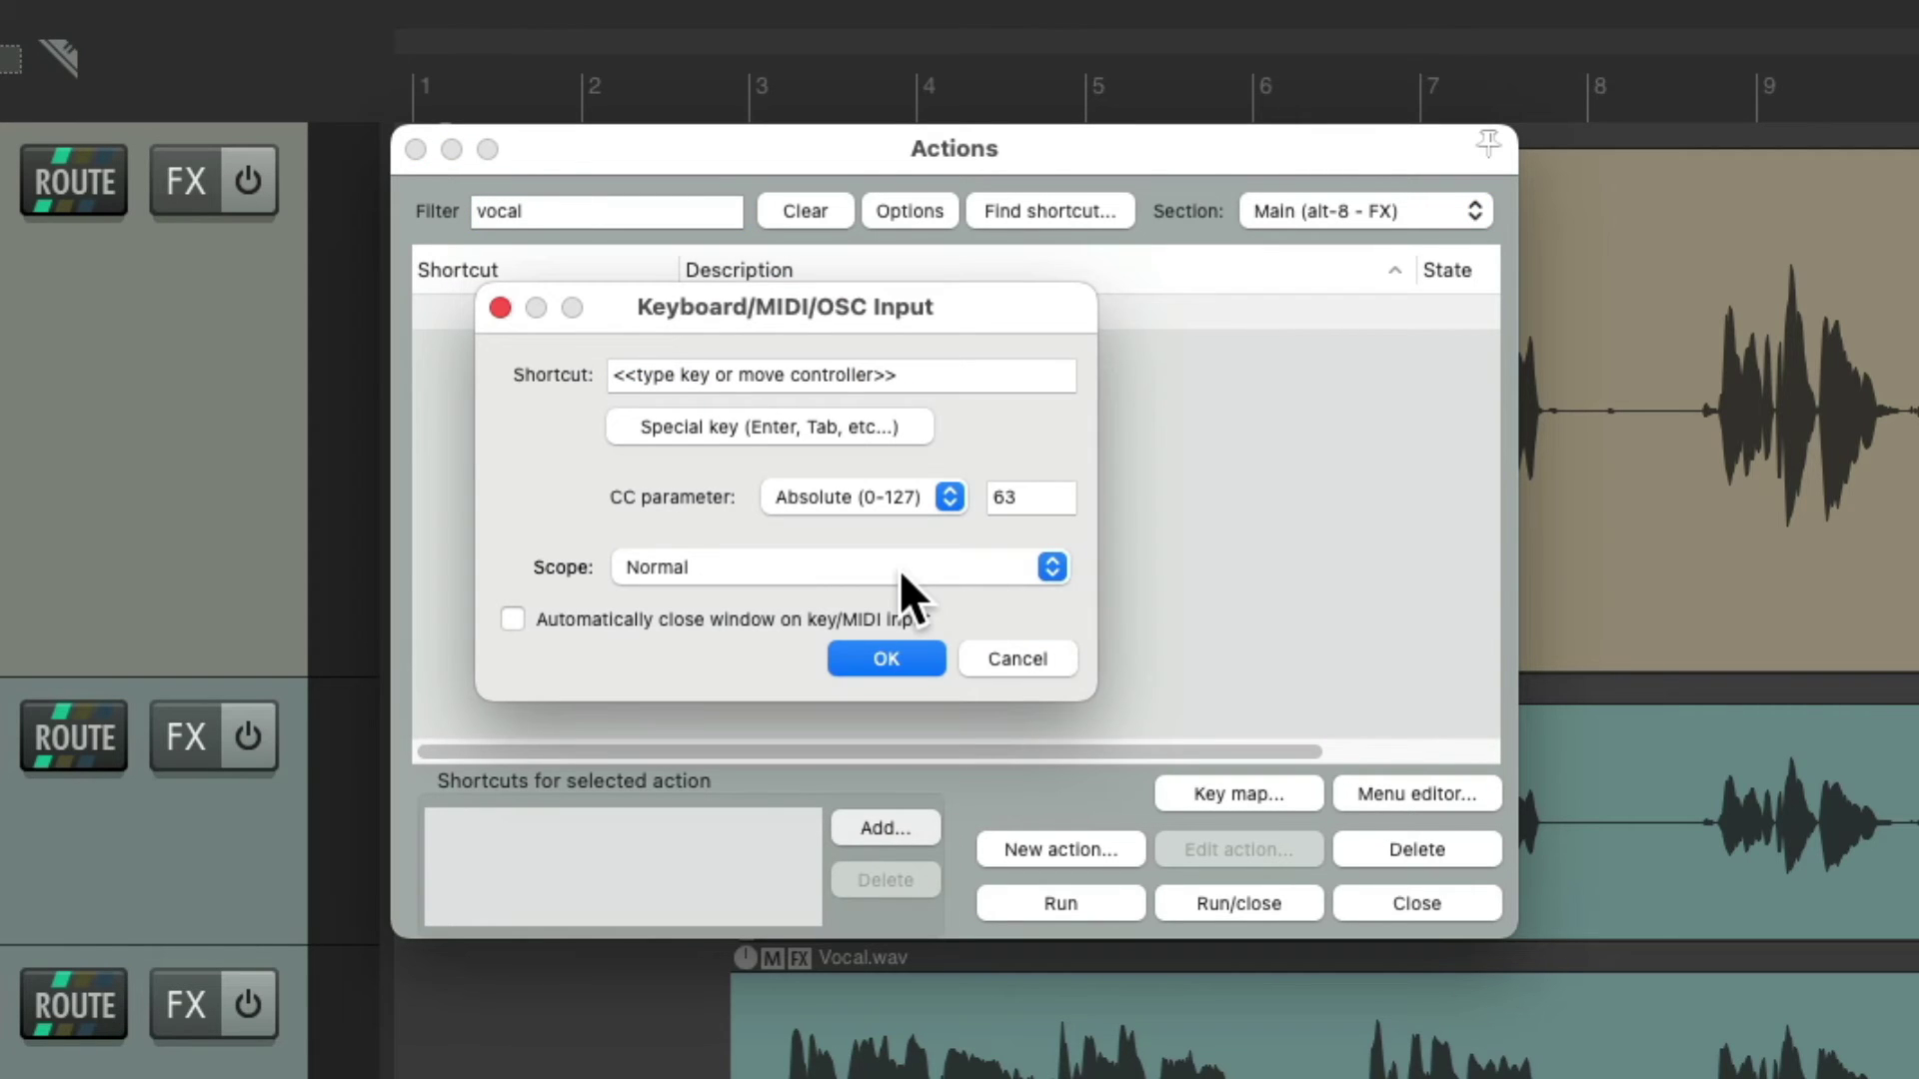
key(v)
key(Return)
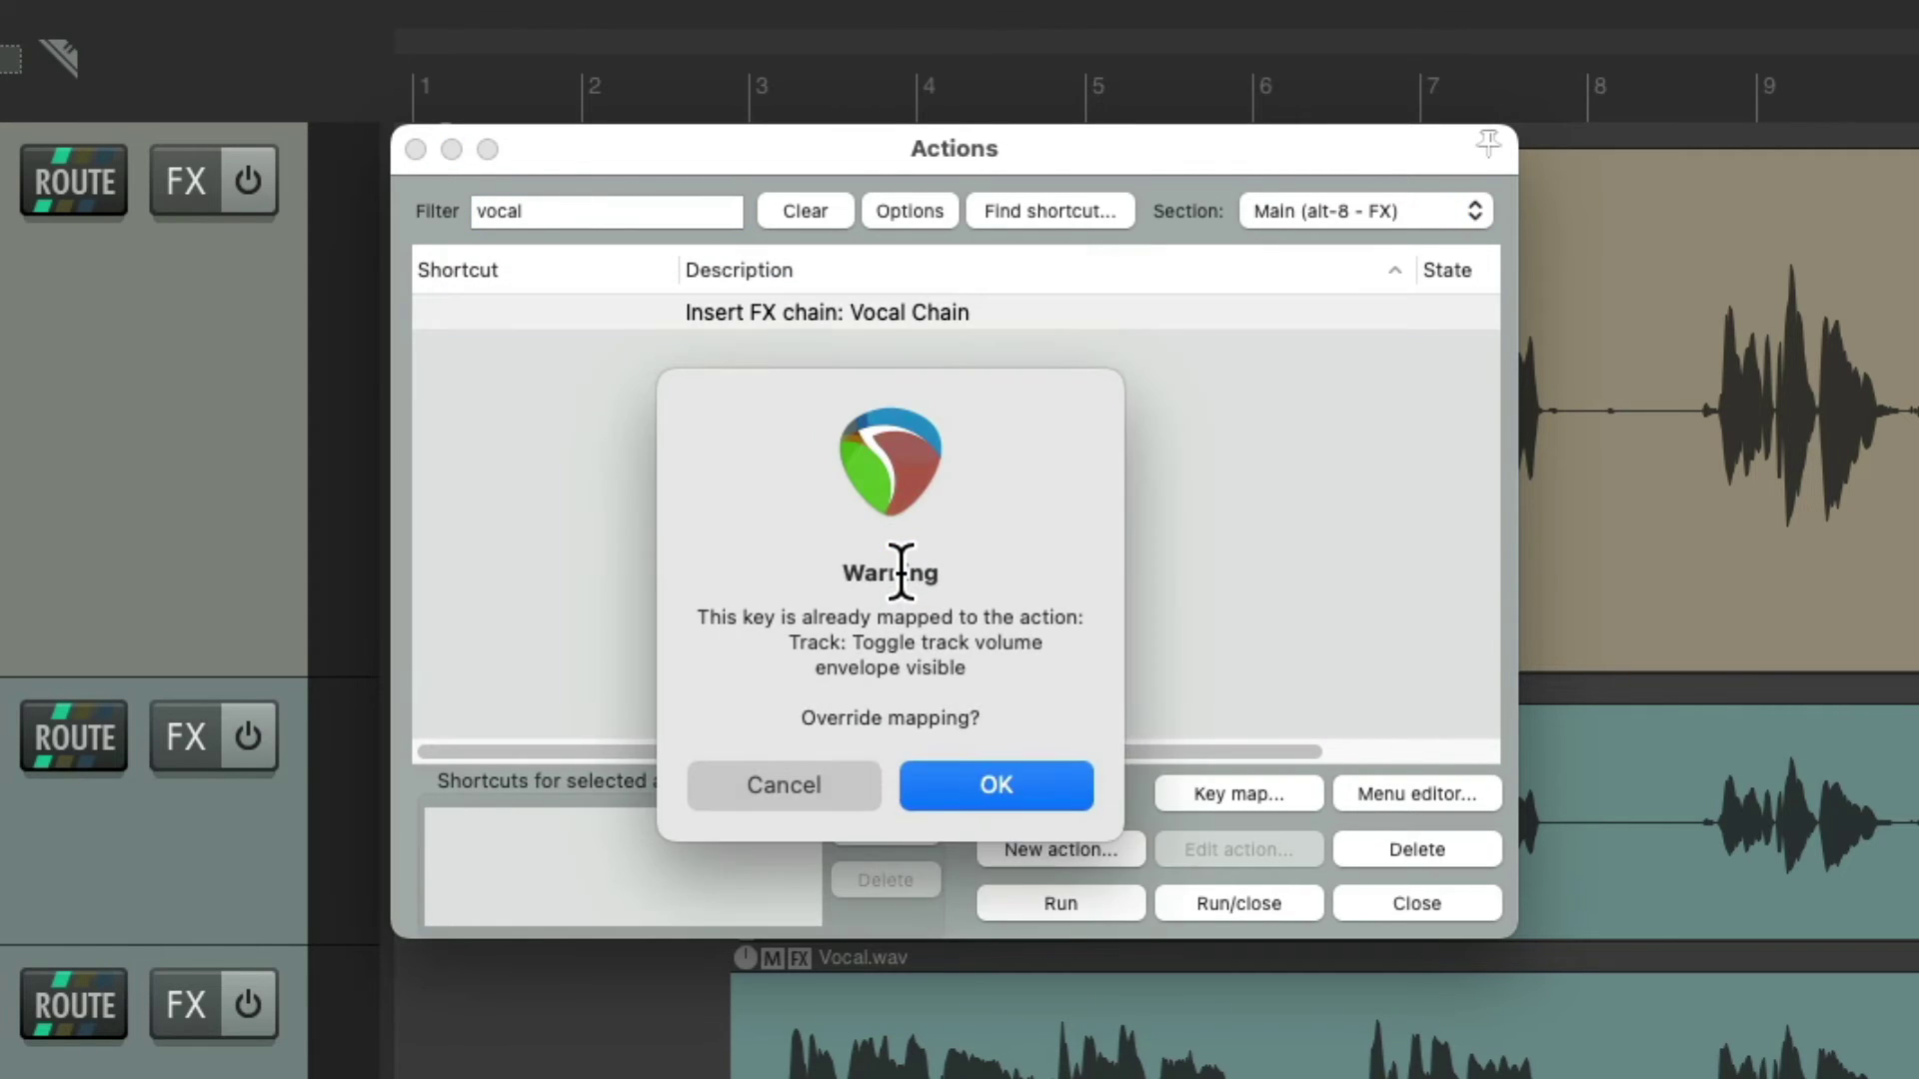
click(996, 786)
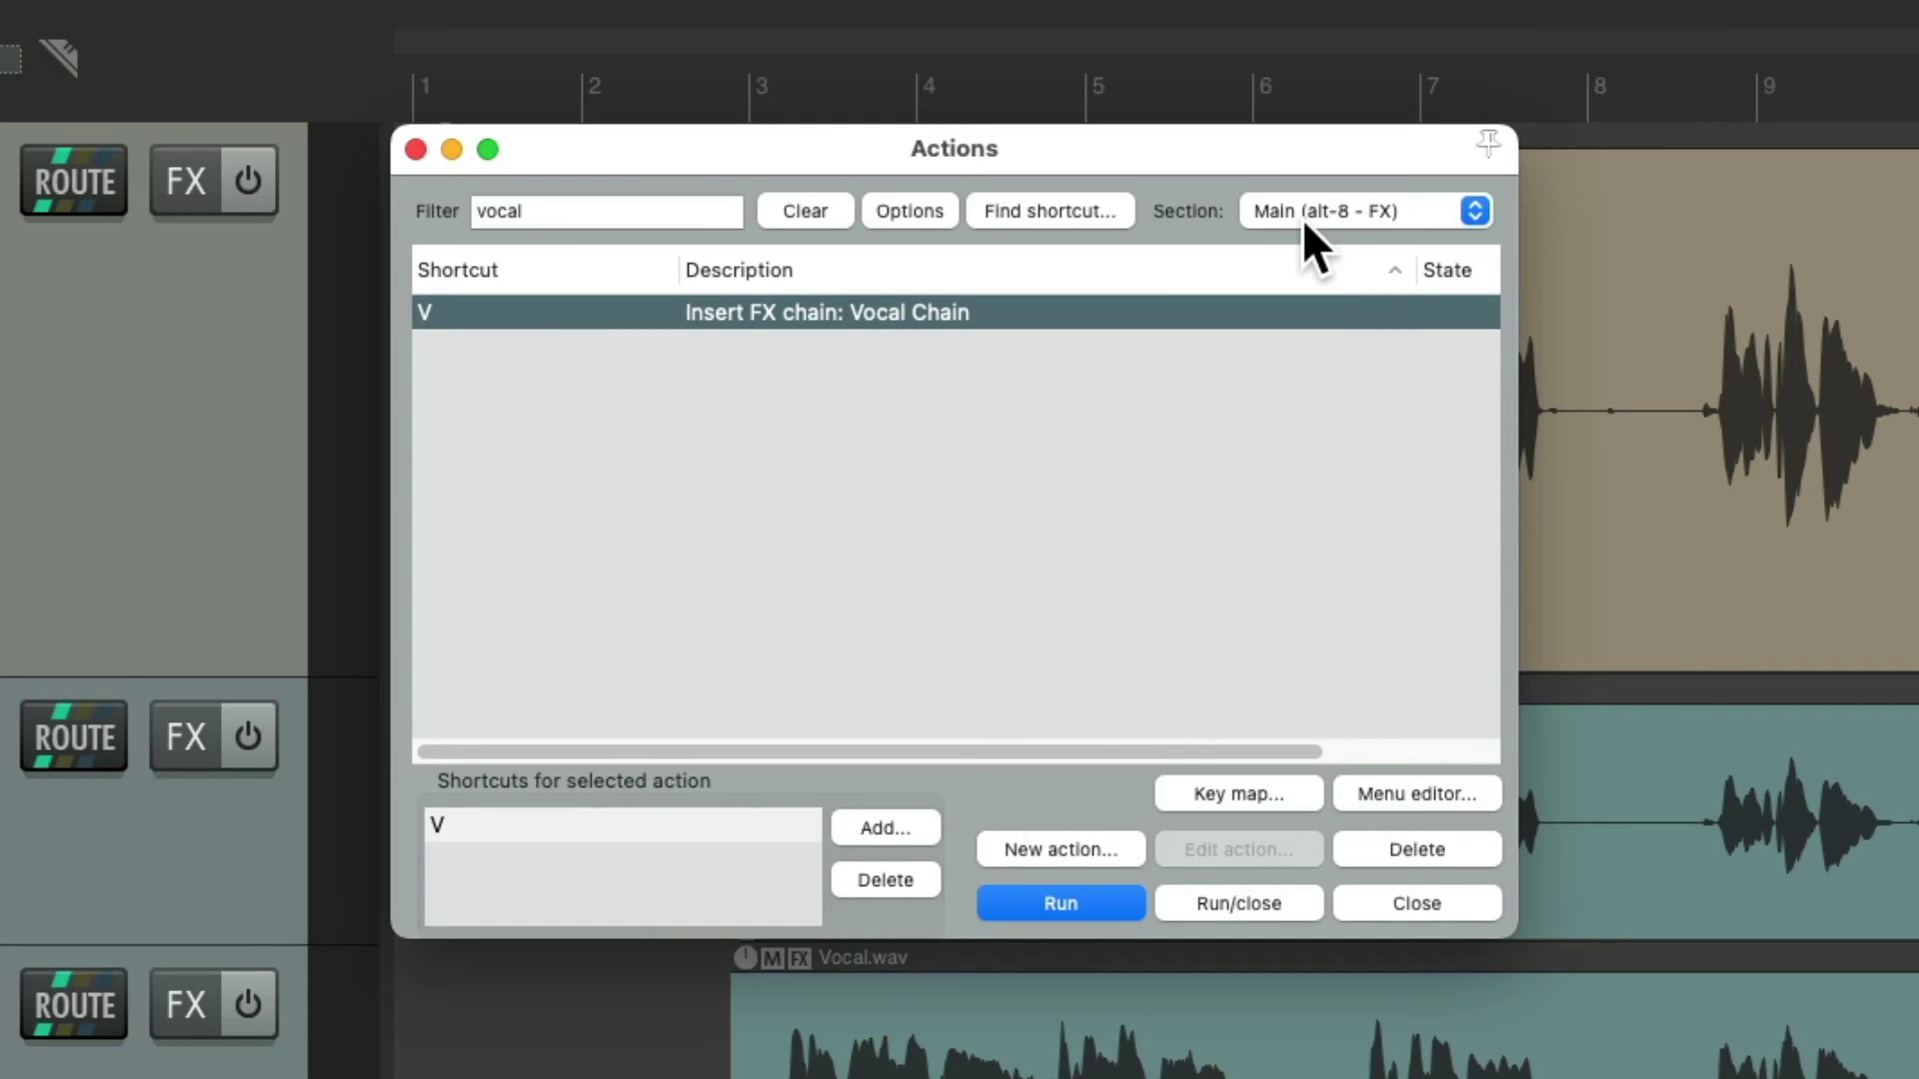
Assign S to Insert FX chain: Smiley EQ, overriding the split-items mapping.
double_click(678, 208)
text(smiley)
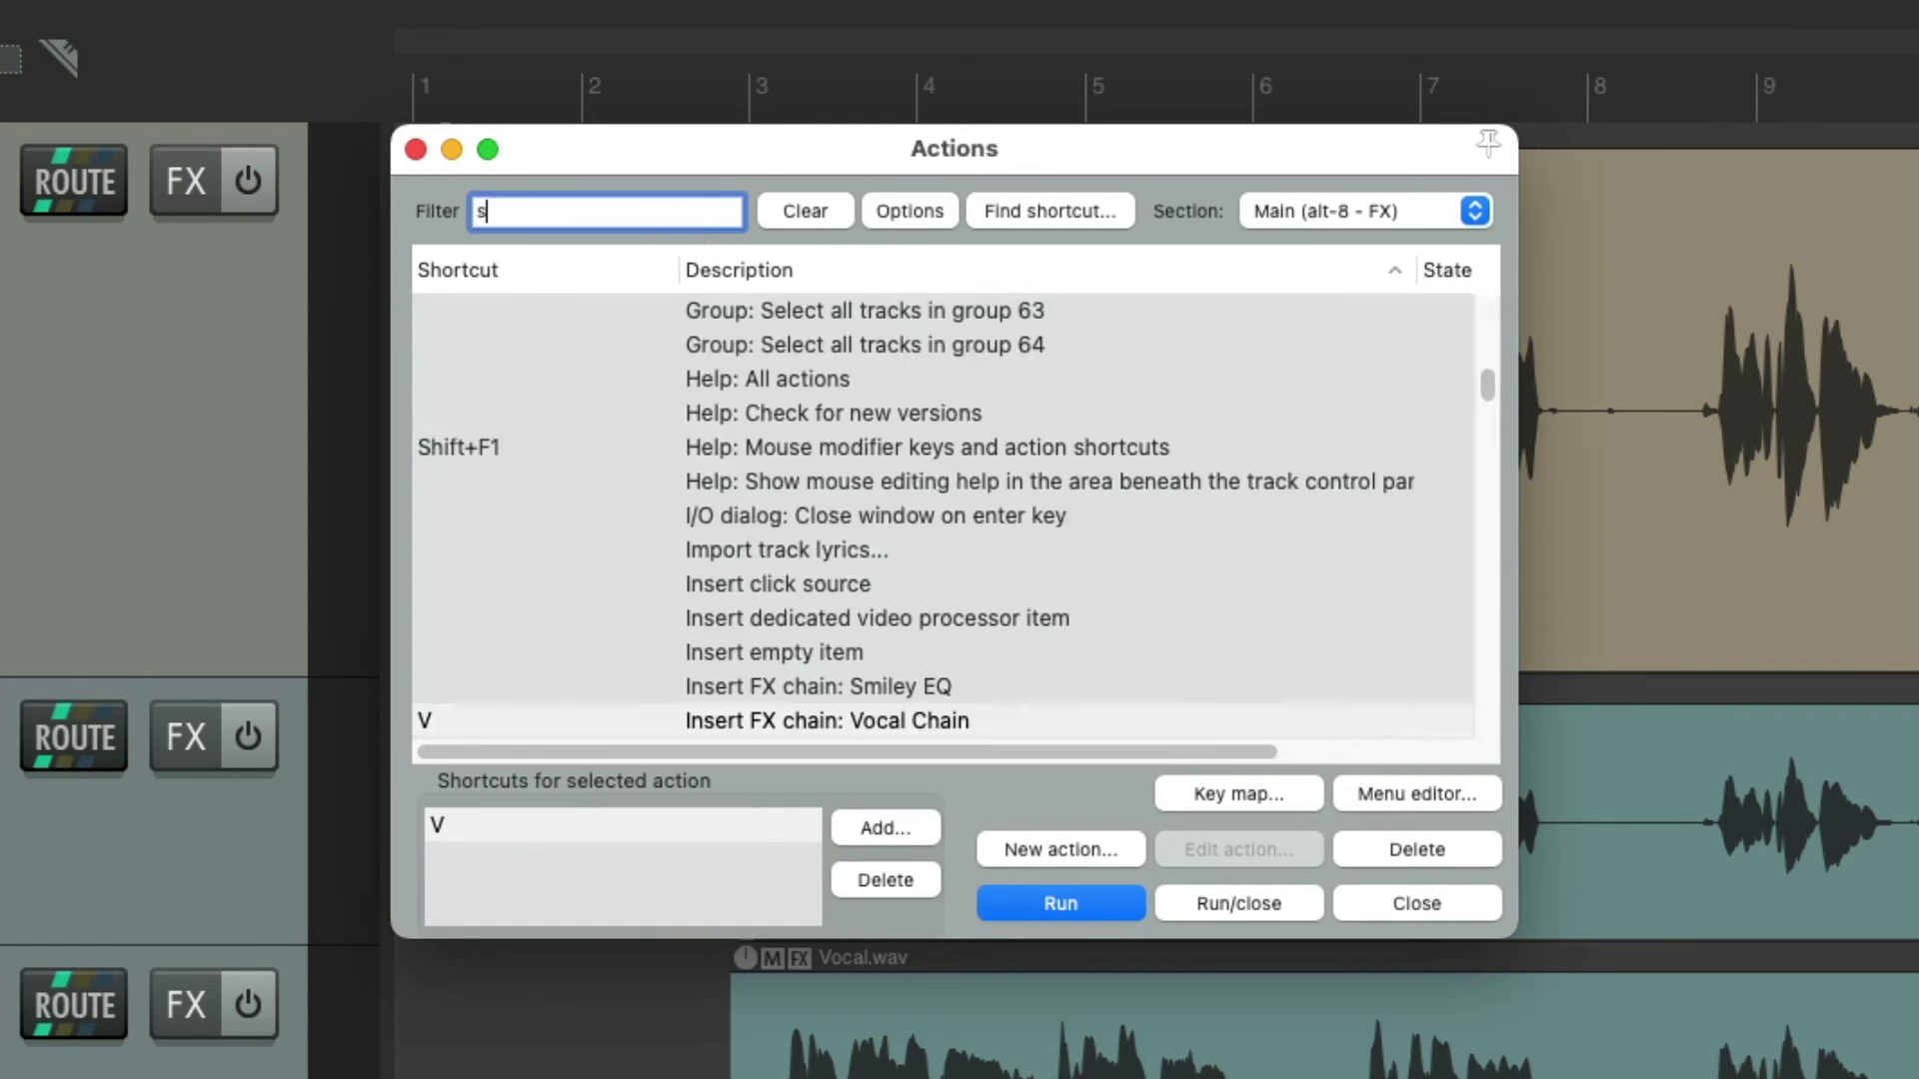
click(793, 310)
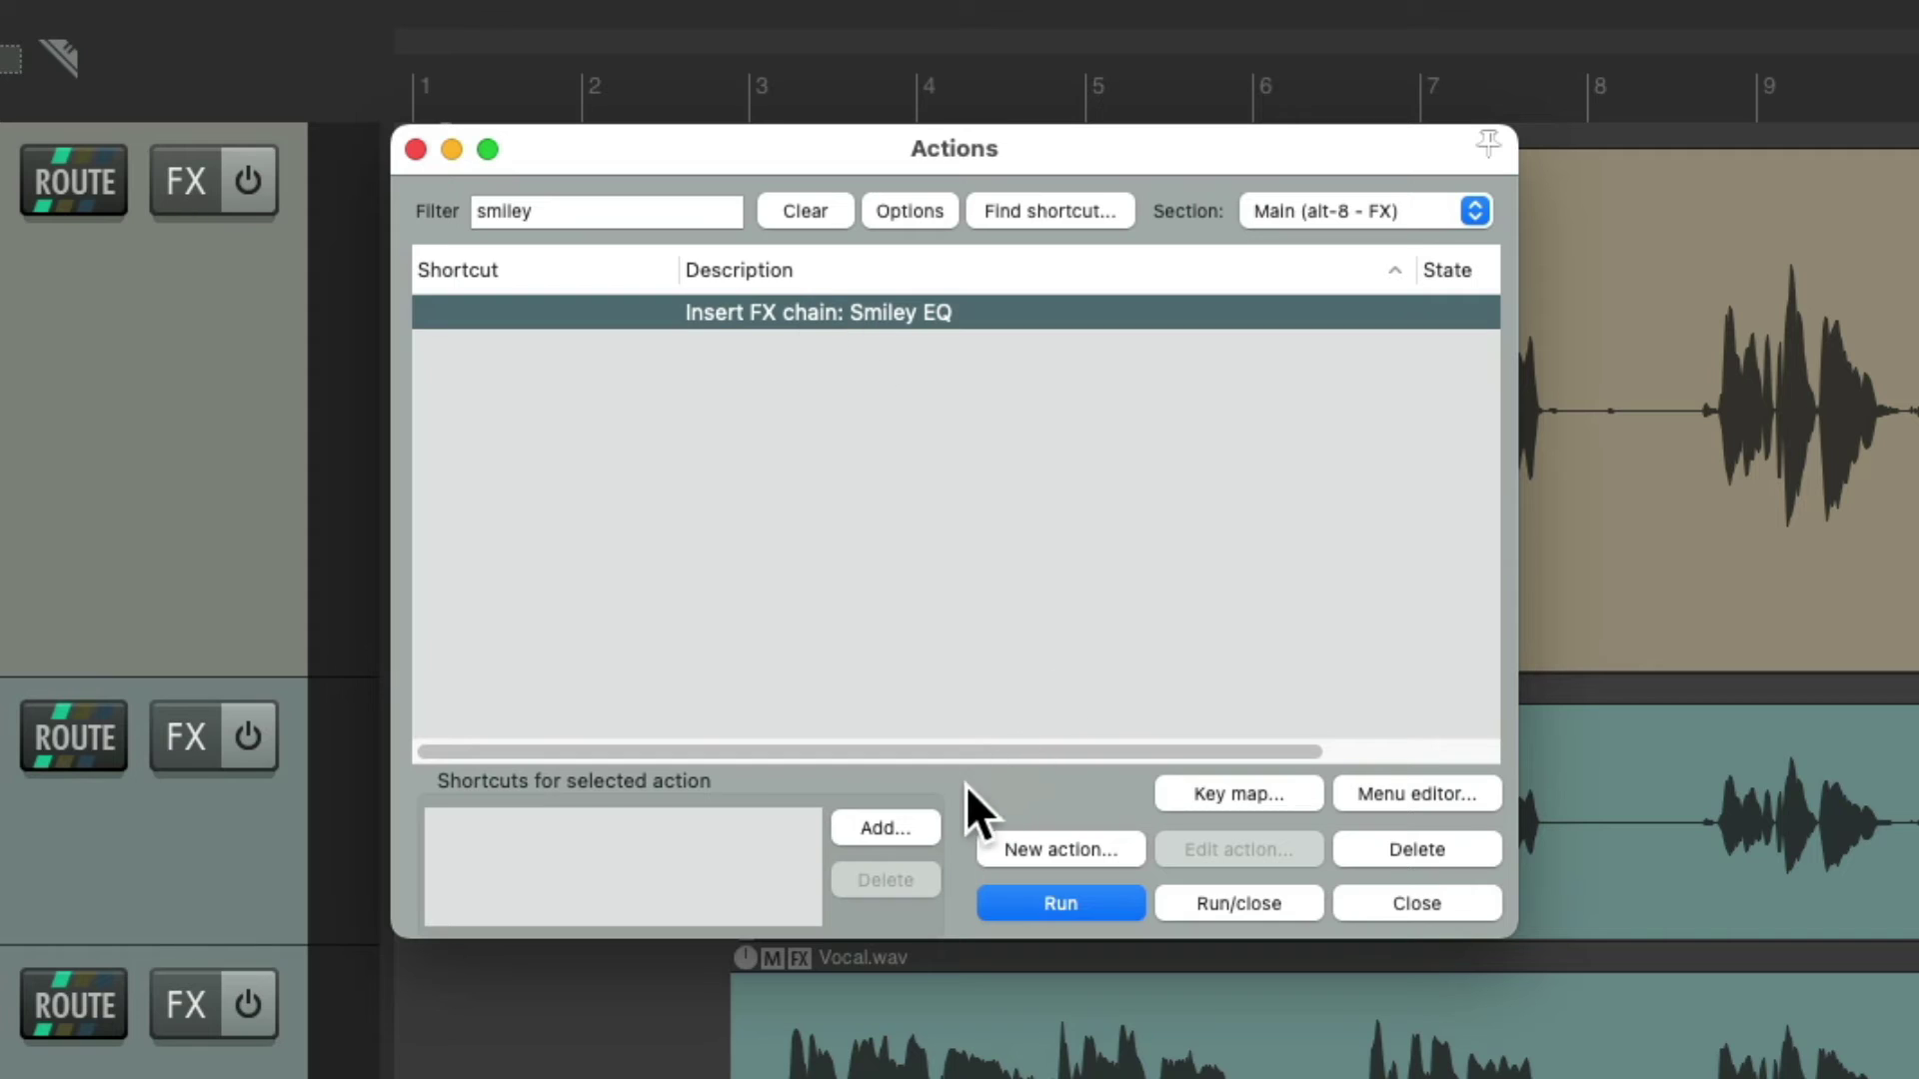
click(911, 828)
key(s)
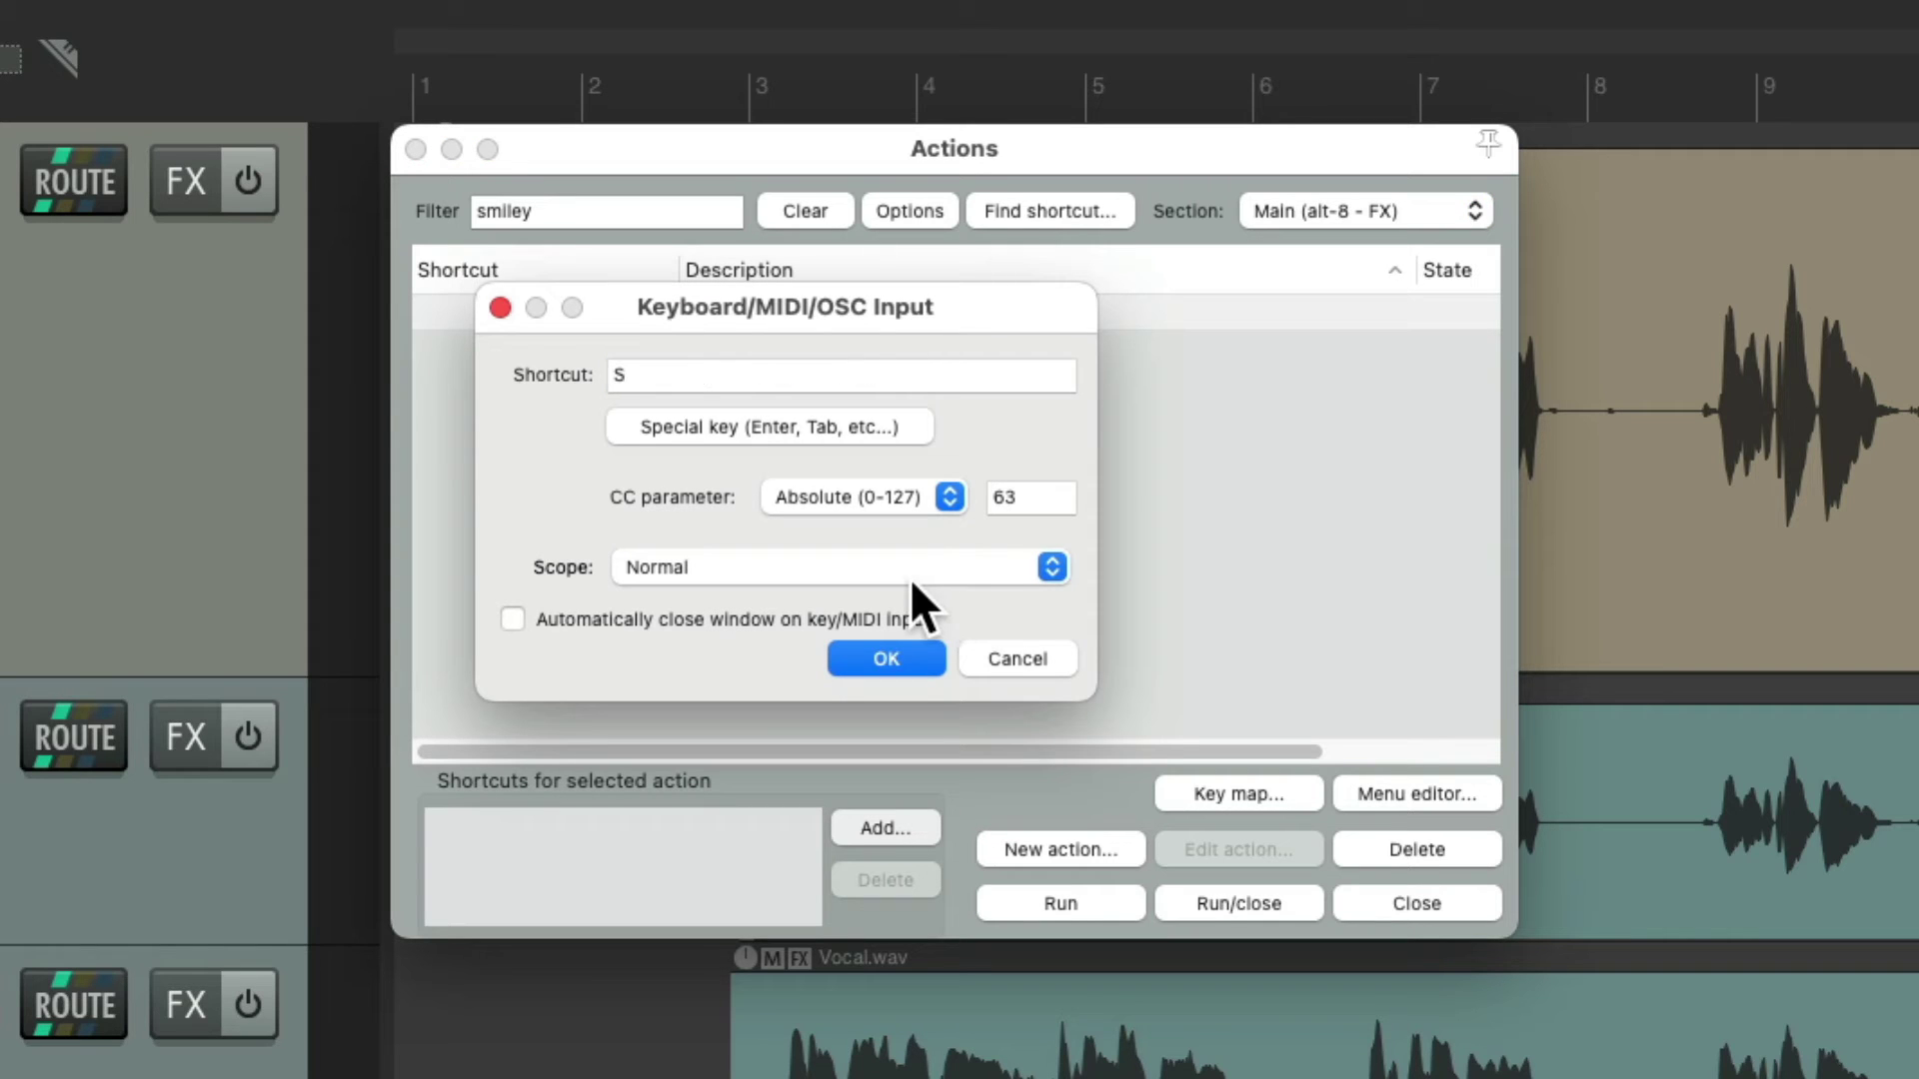
key(Return)
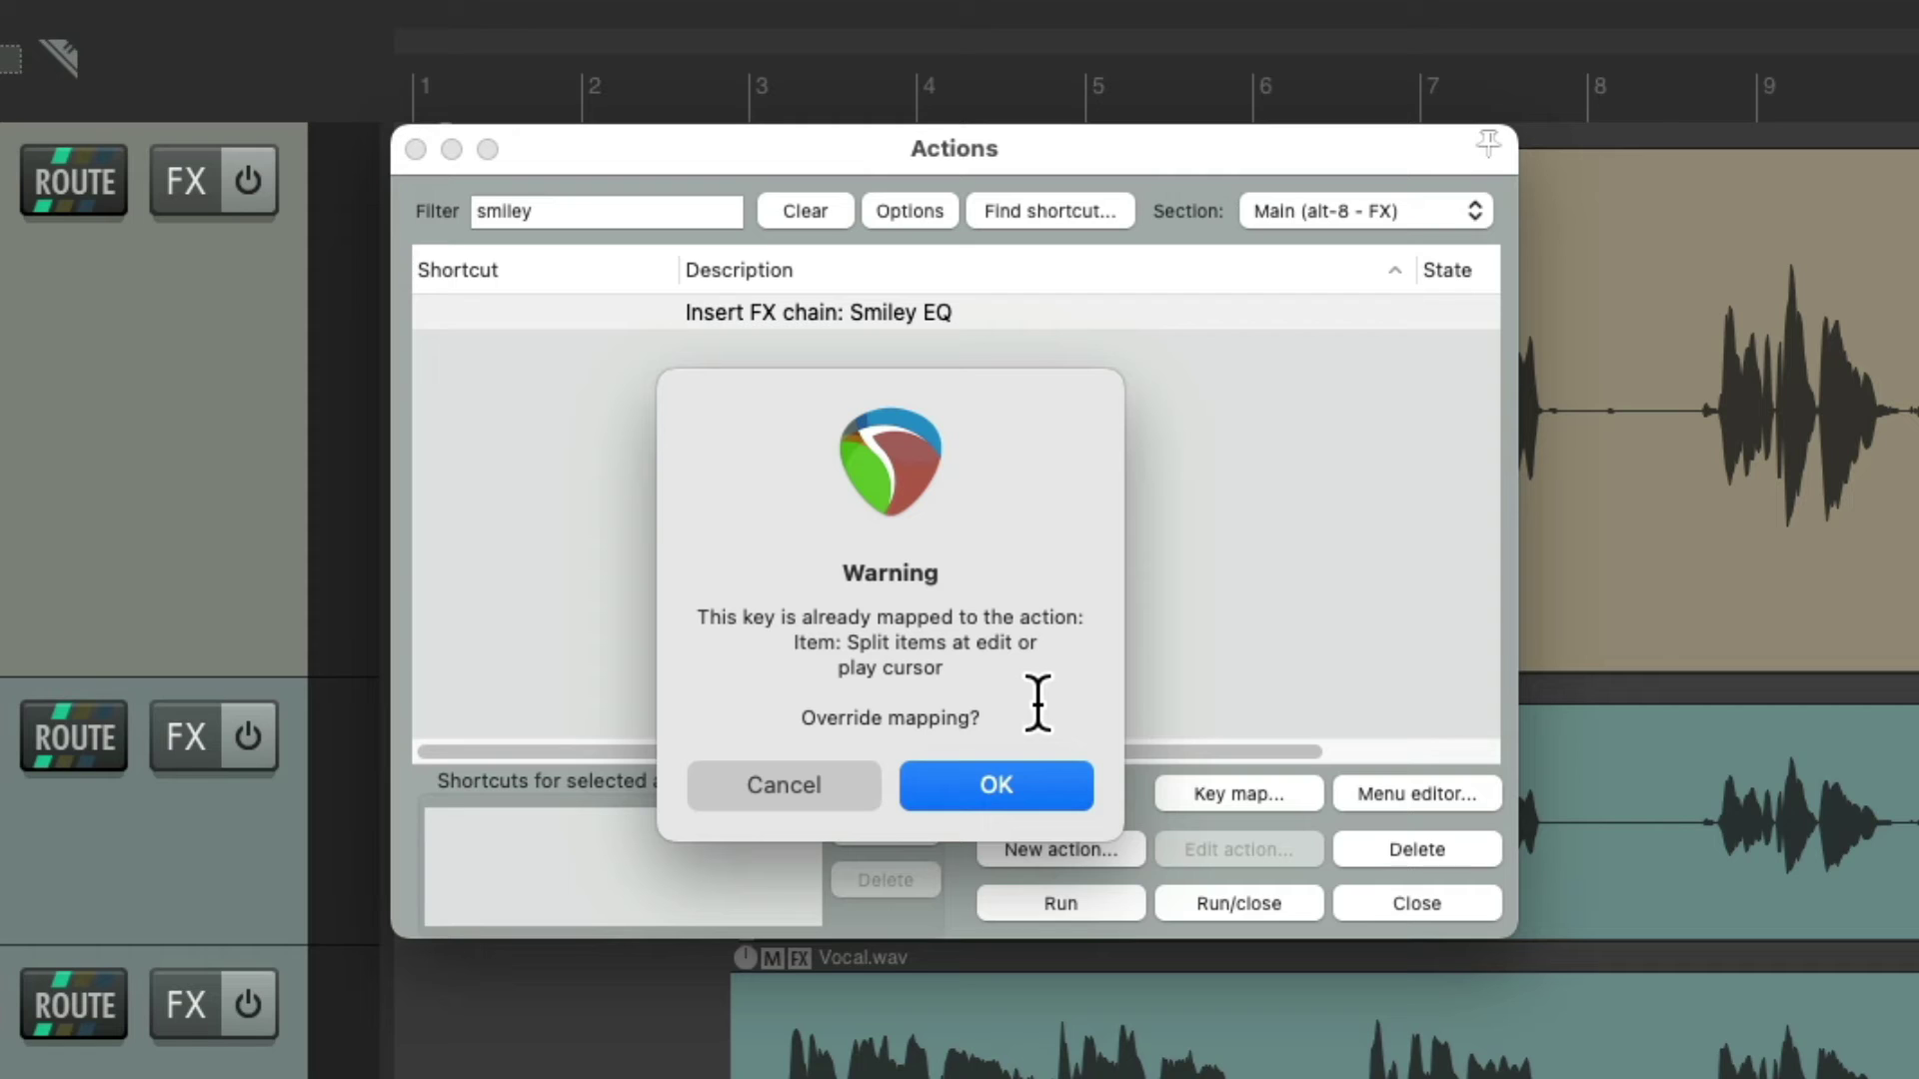
key(Return)
Clear the action filter and switch to the Main action section.
click(799, 210)
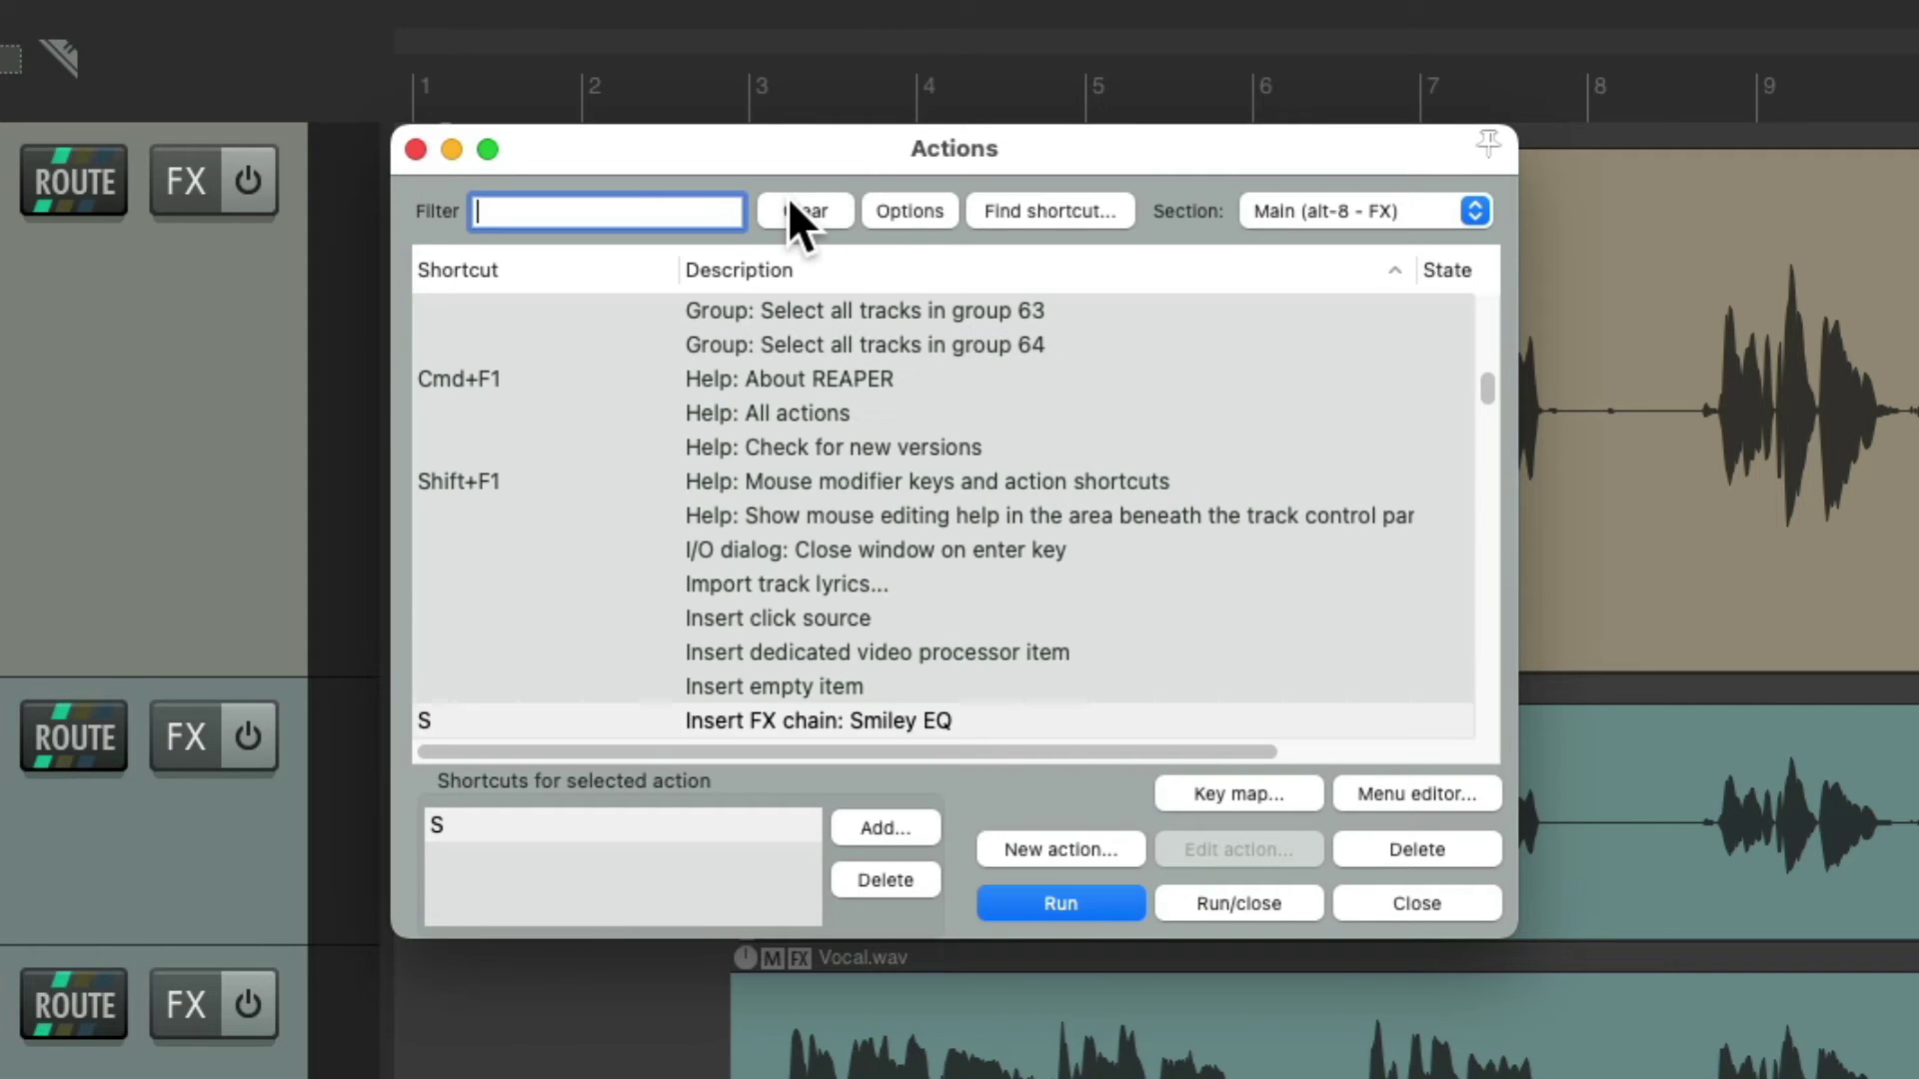
click(1352, 201)
click(1363, 28)
Filter Main actions by 'alt' and select Toggle override to alt-8 - FX.
text(alt)
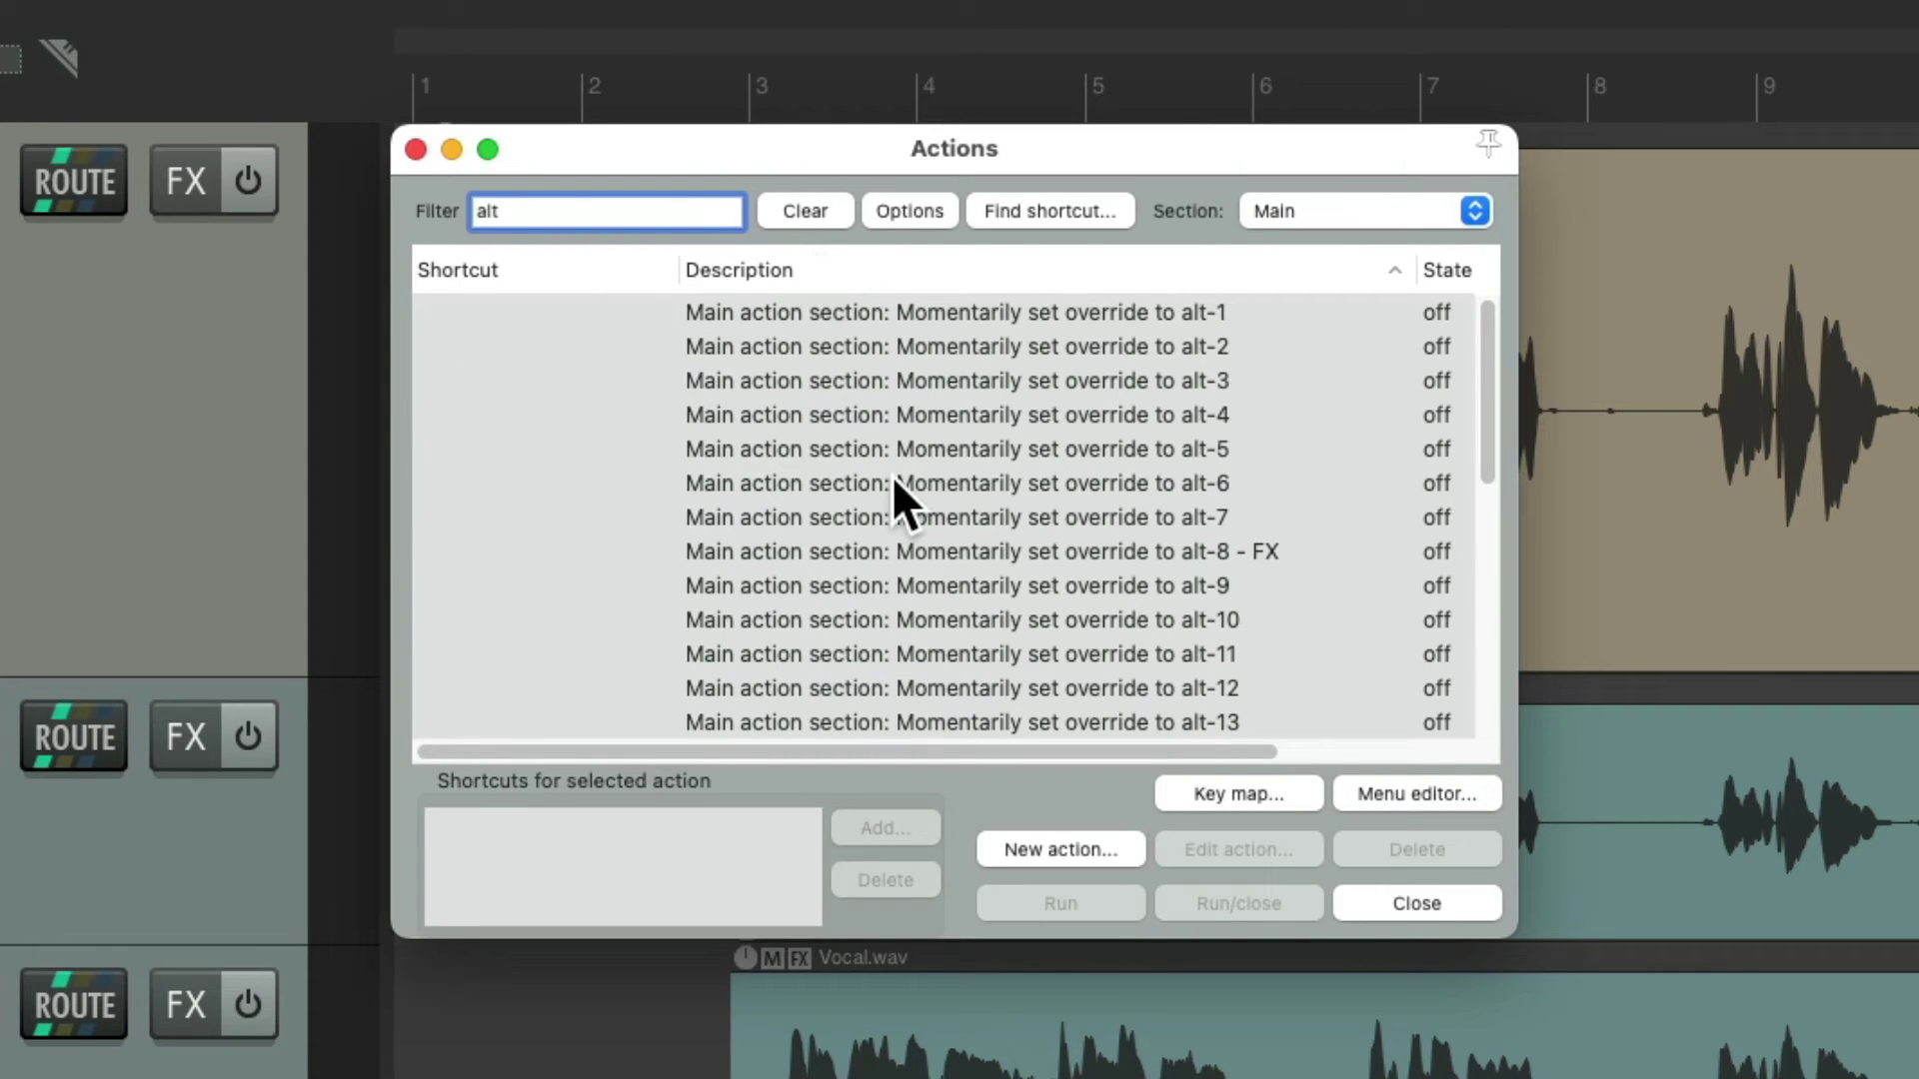
scroll(891, 476, down, 10)
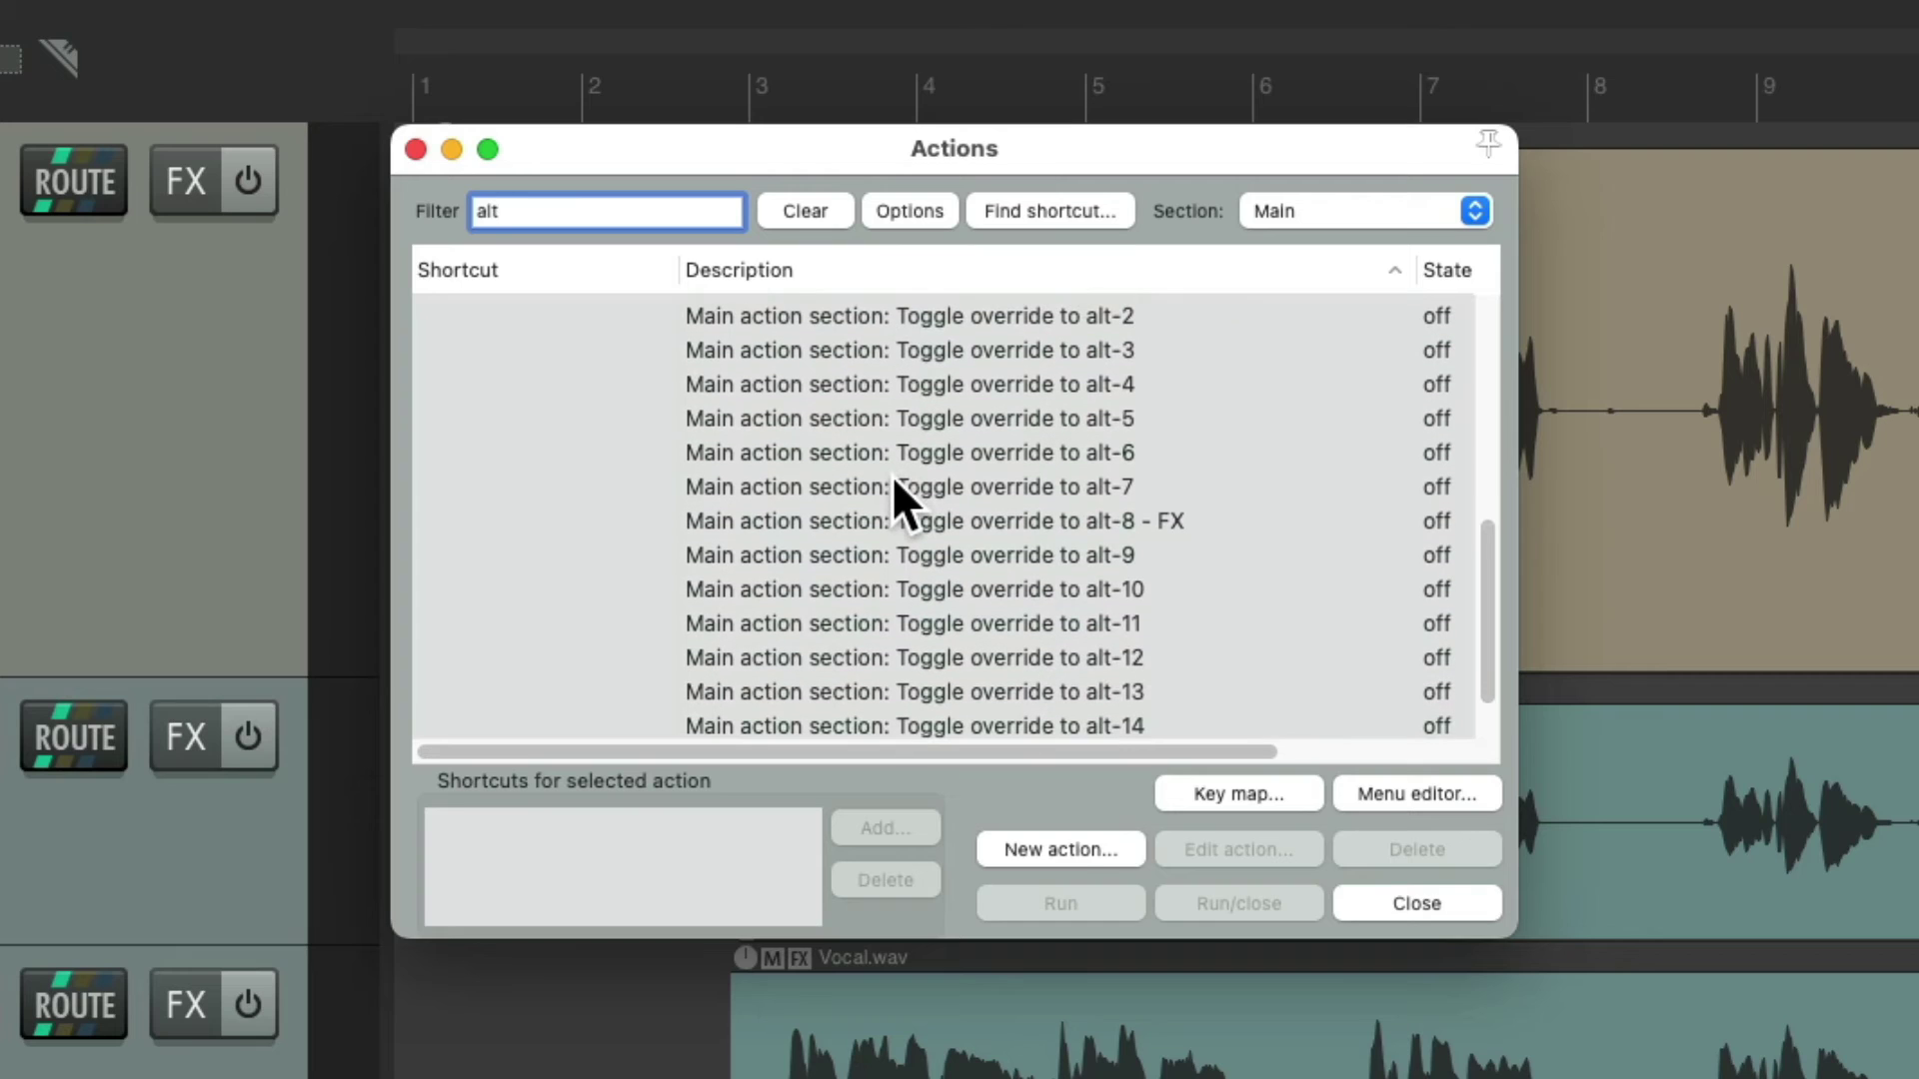
scroll(891, 476, down, 2)
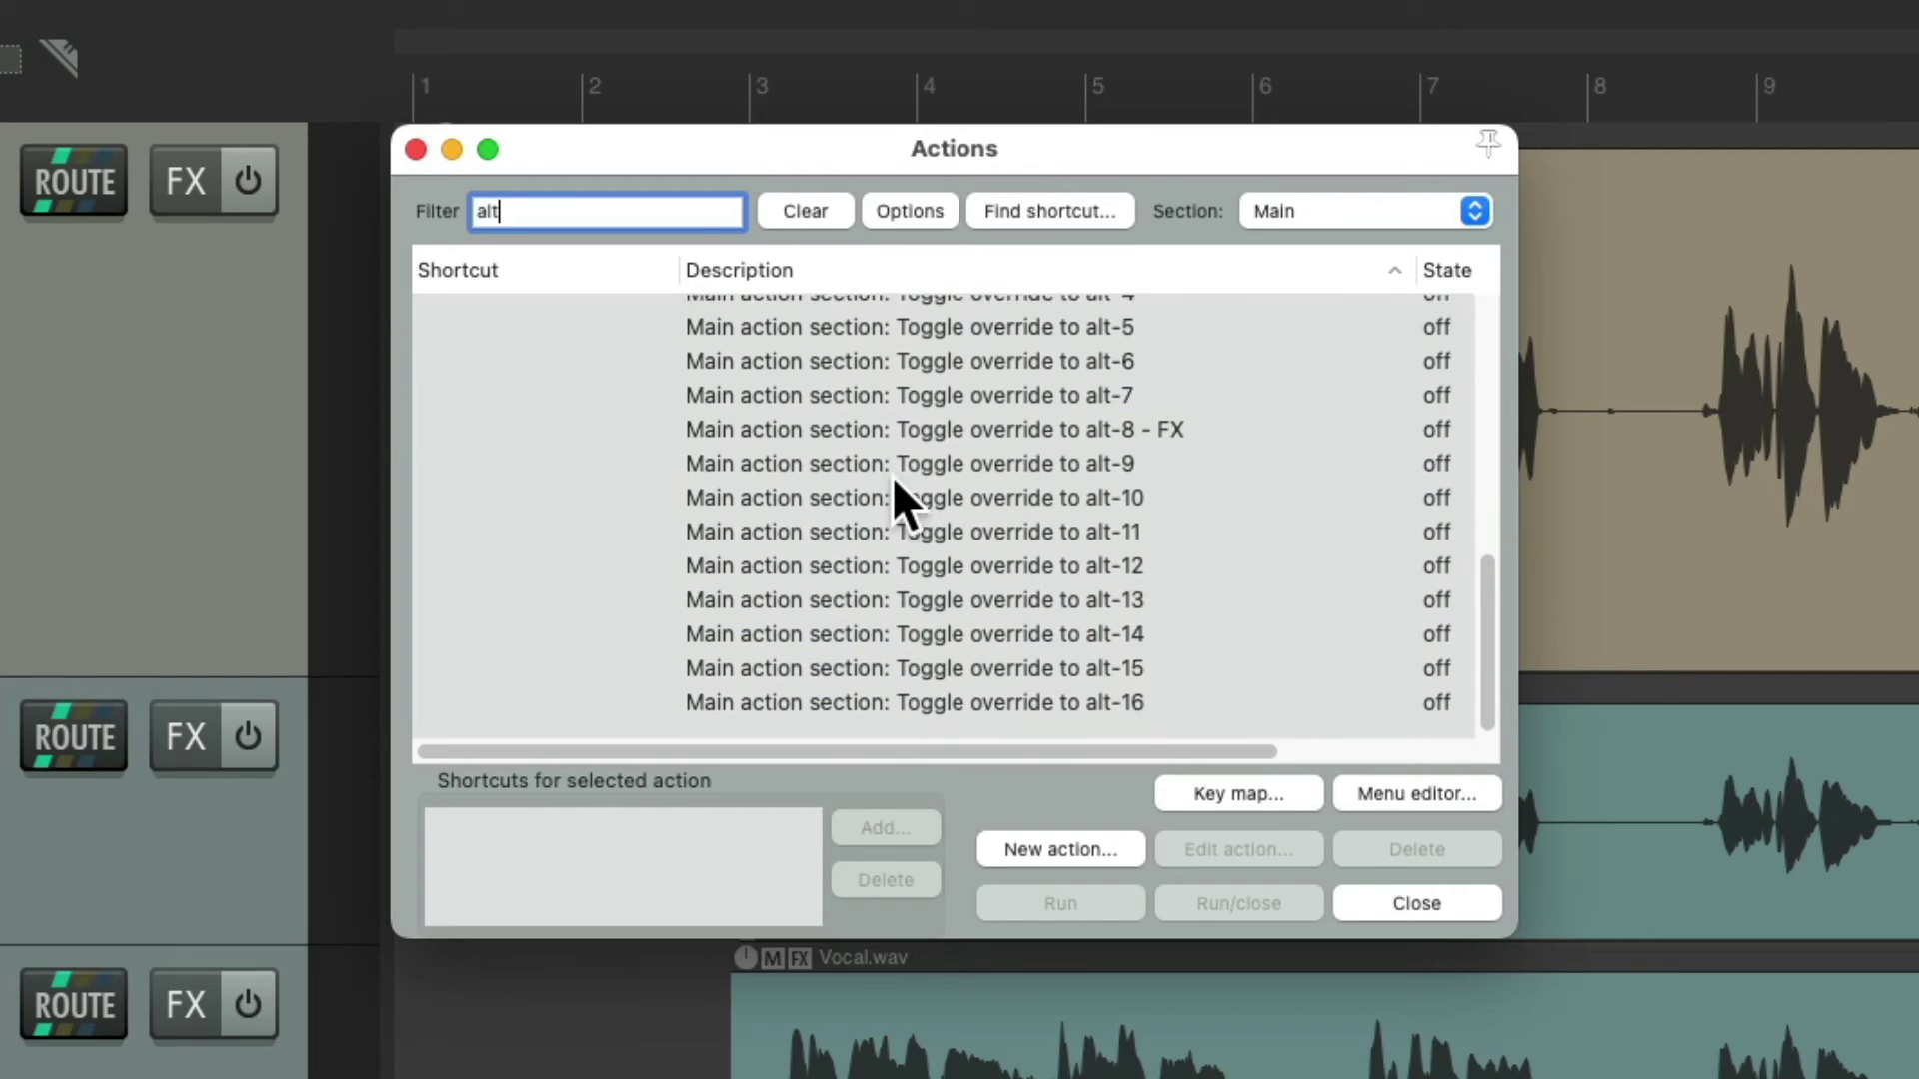
click(971, 447)
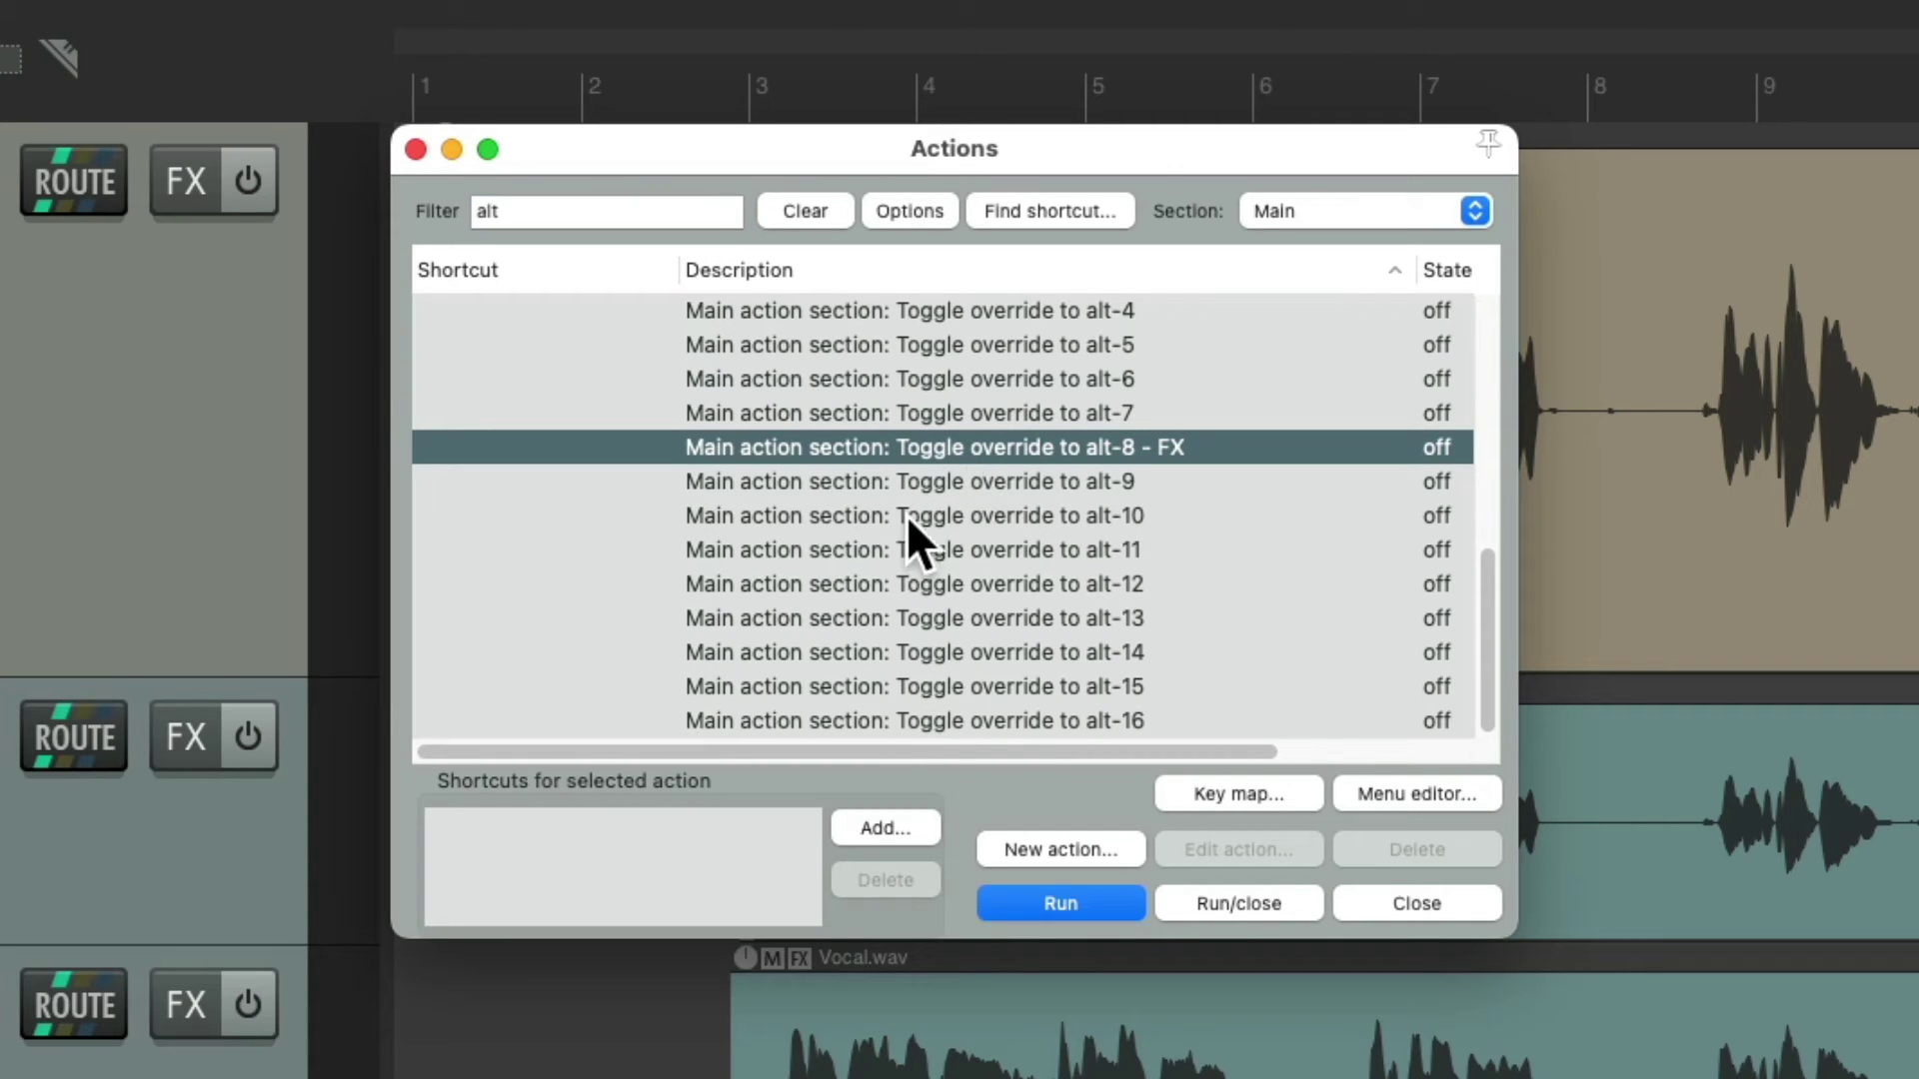
scroll(914, 530, up, 10)
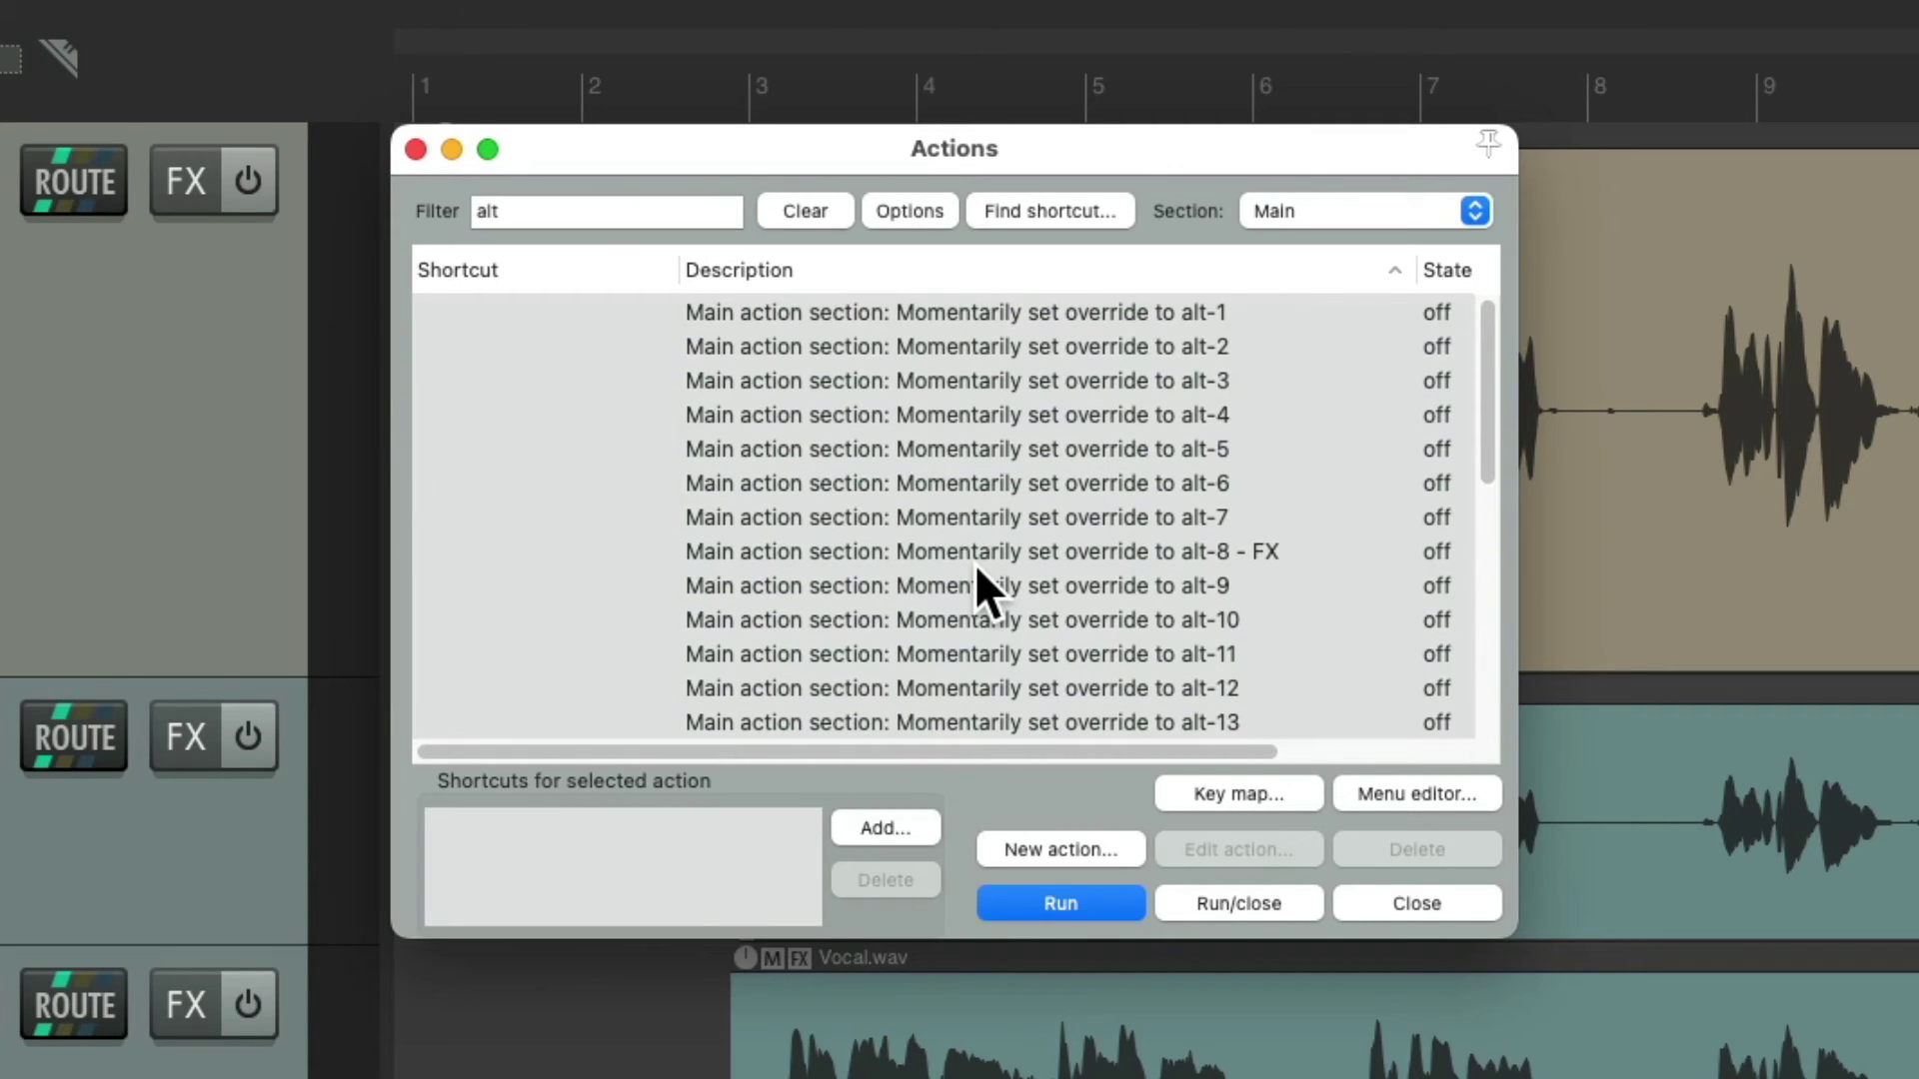
Assign F to 'Momentarily set override to alt-8 - FX', replacing its toolbar docker mapping.
click(955, 554)
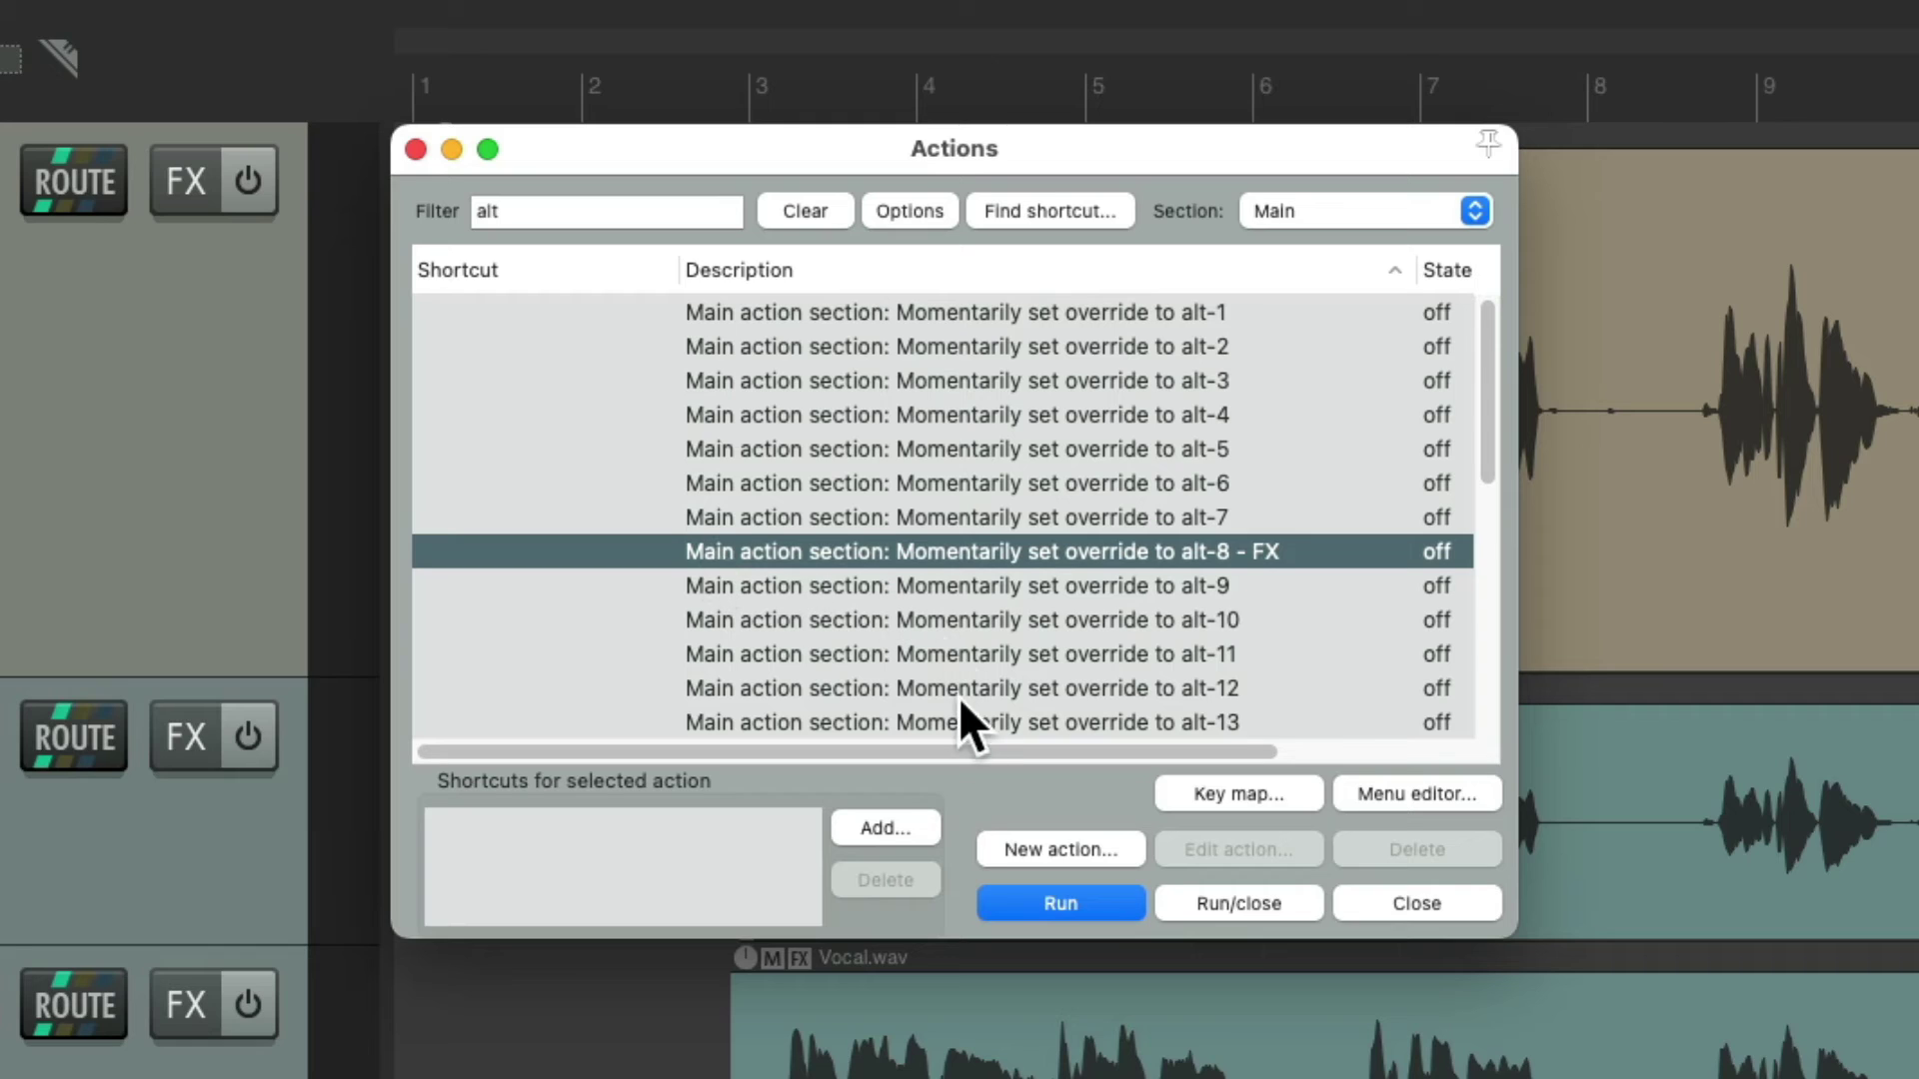
click(904, 828)
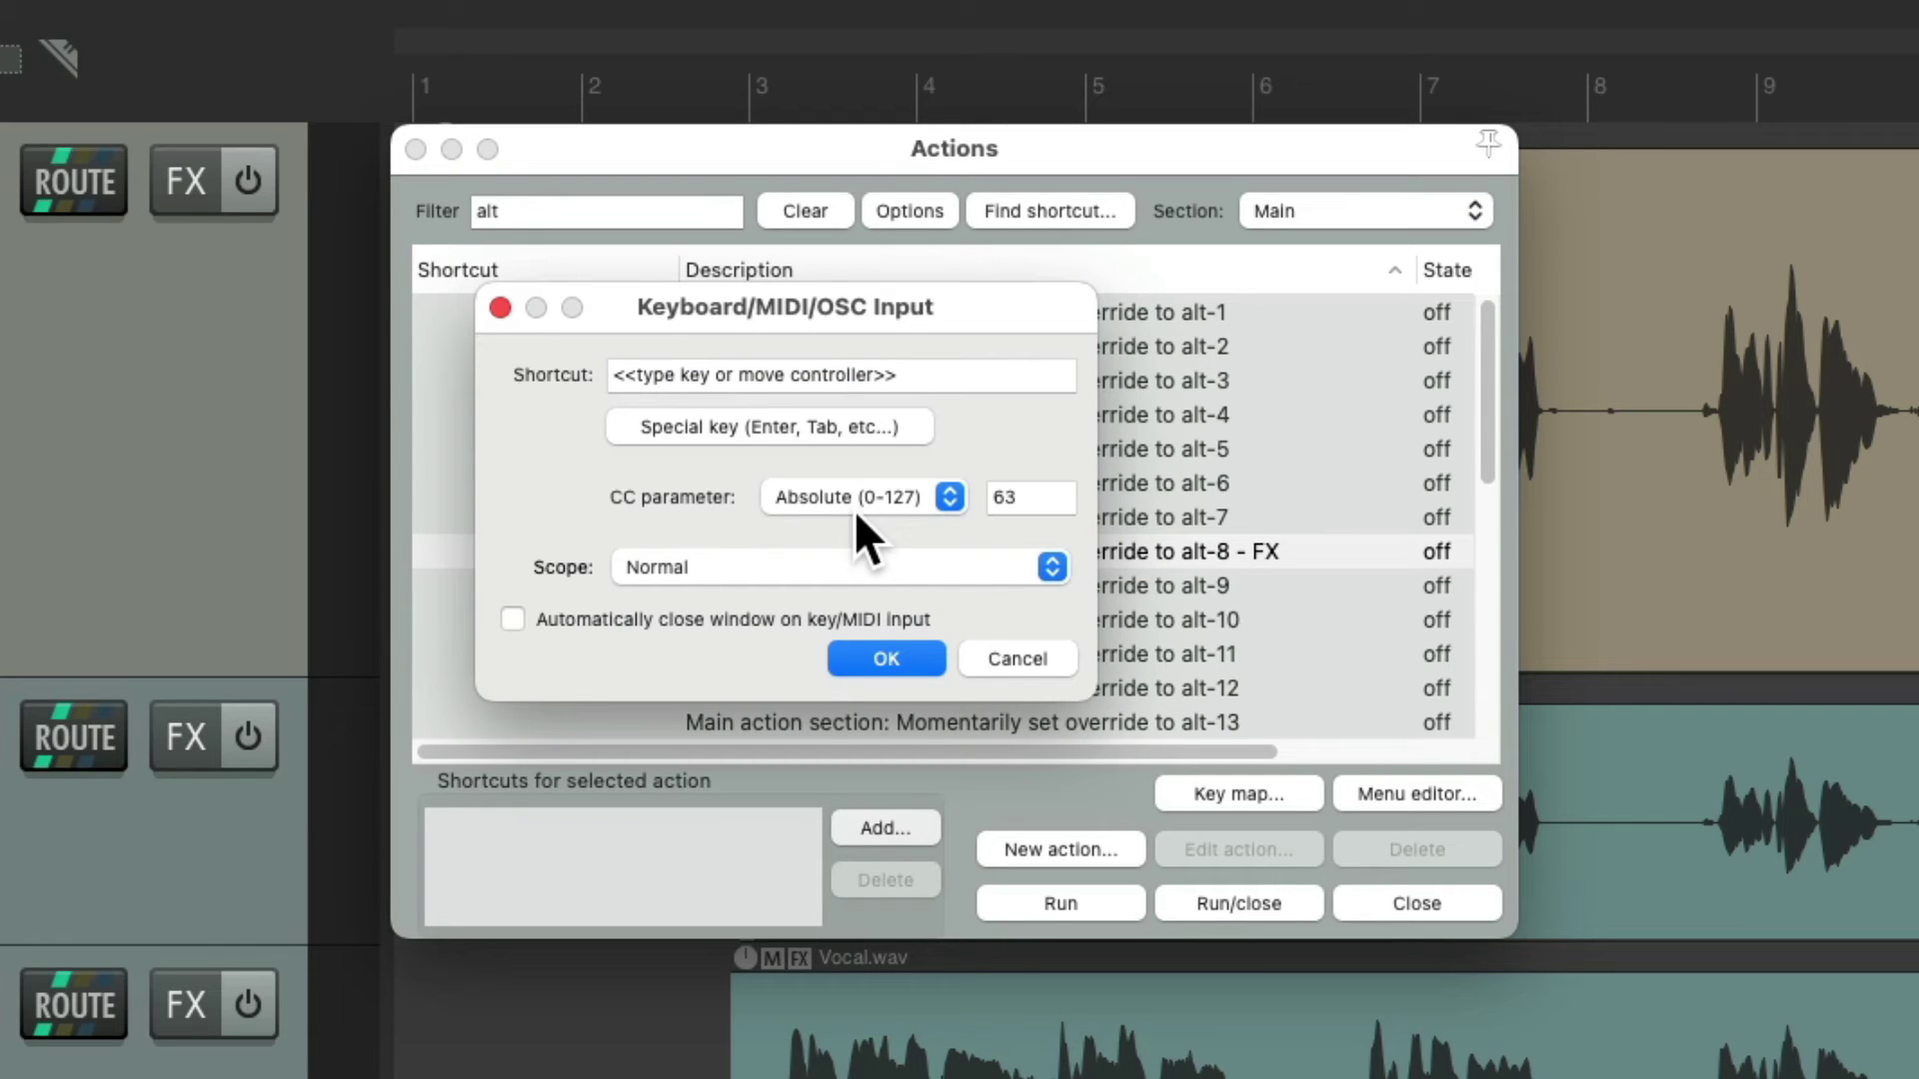
key(f)
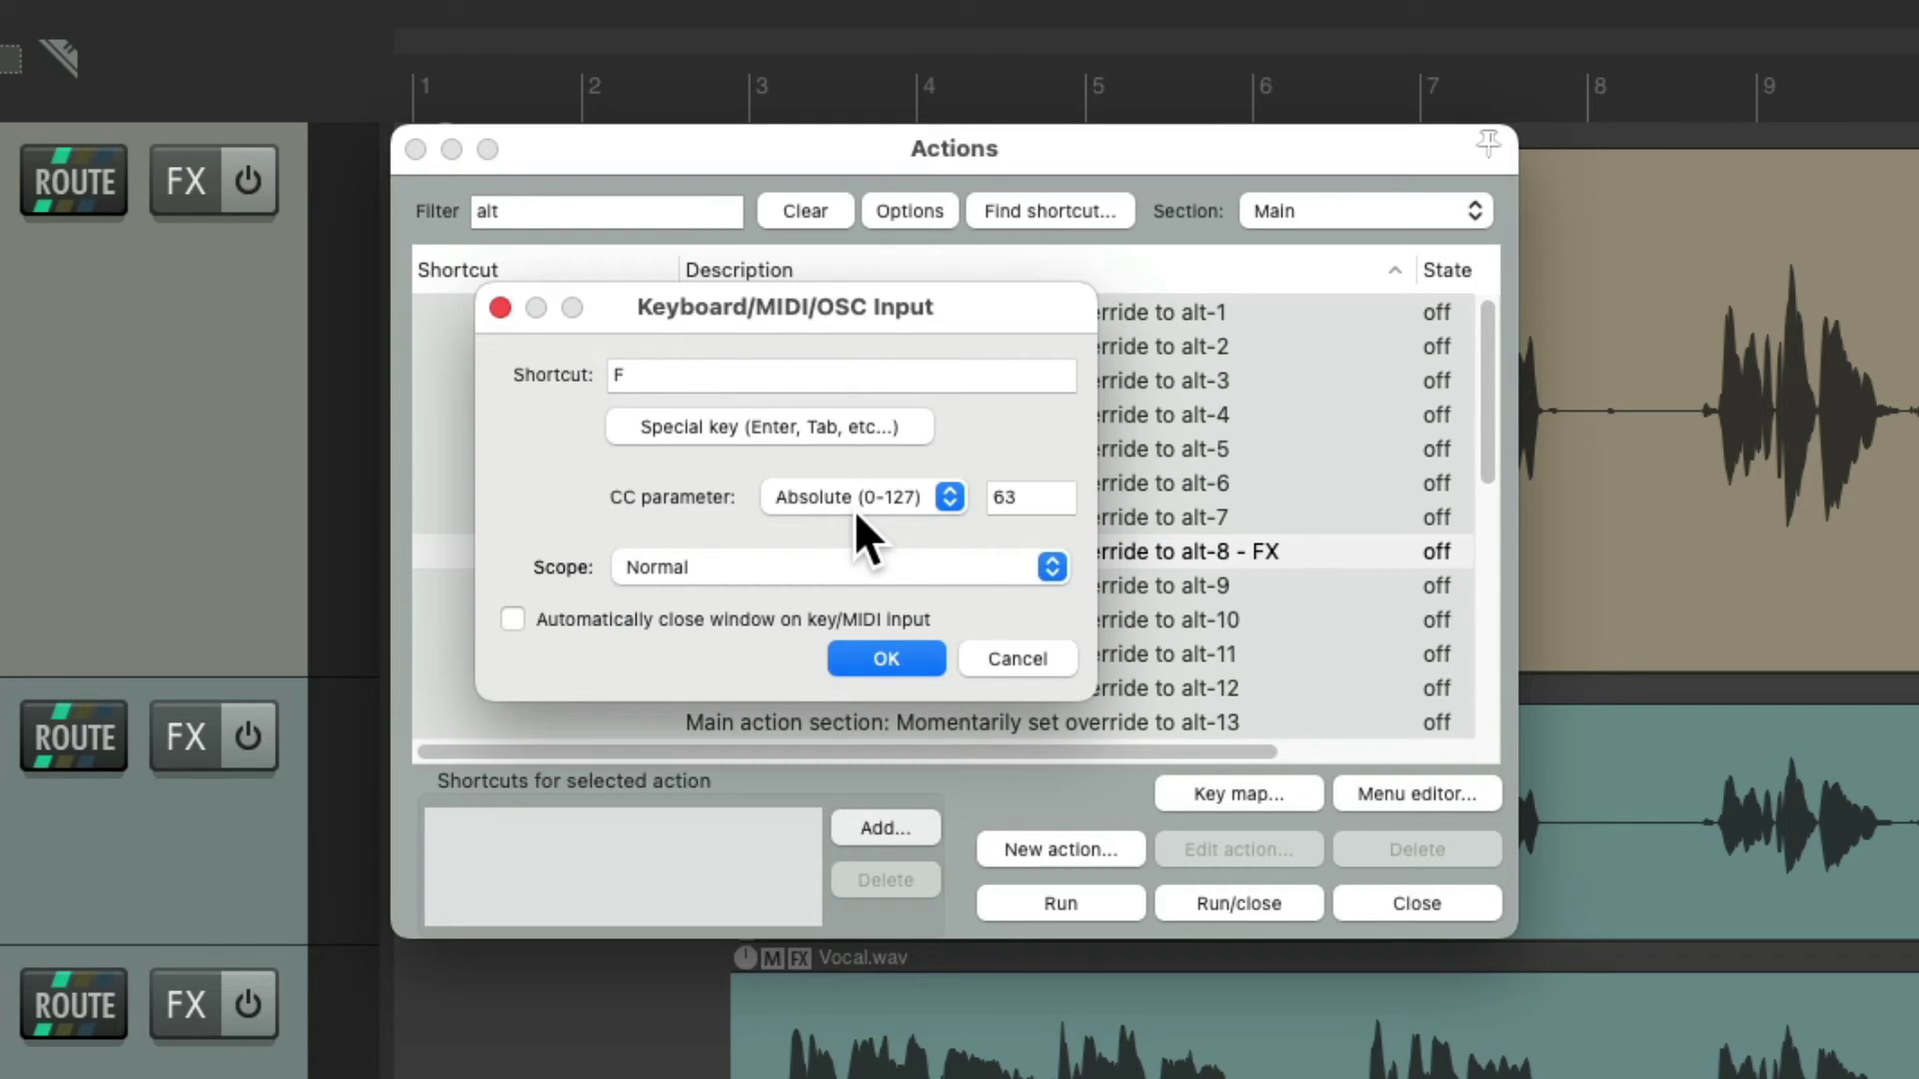
click(886, 657)
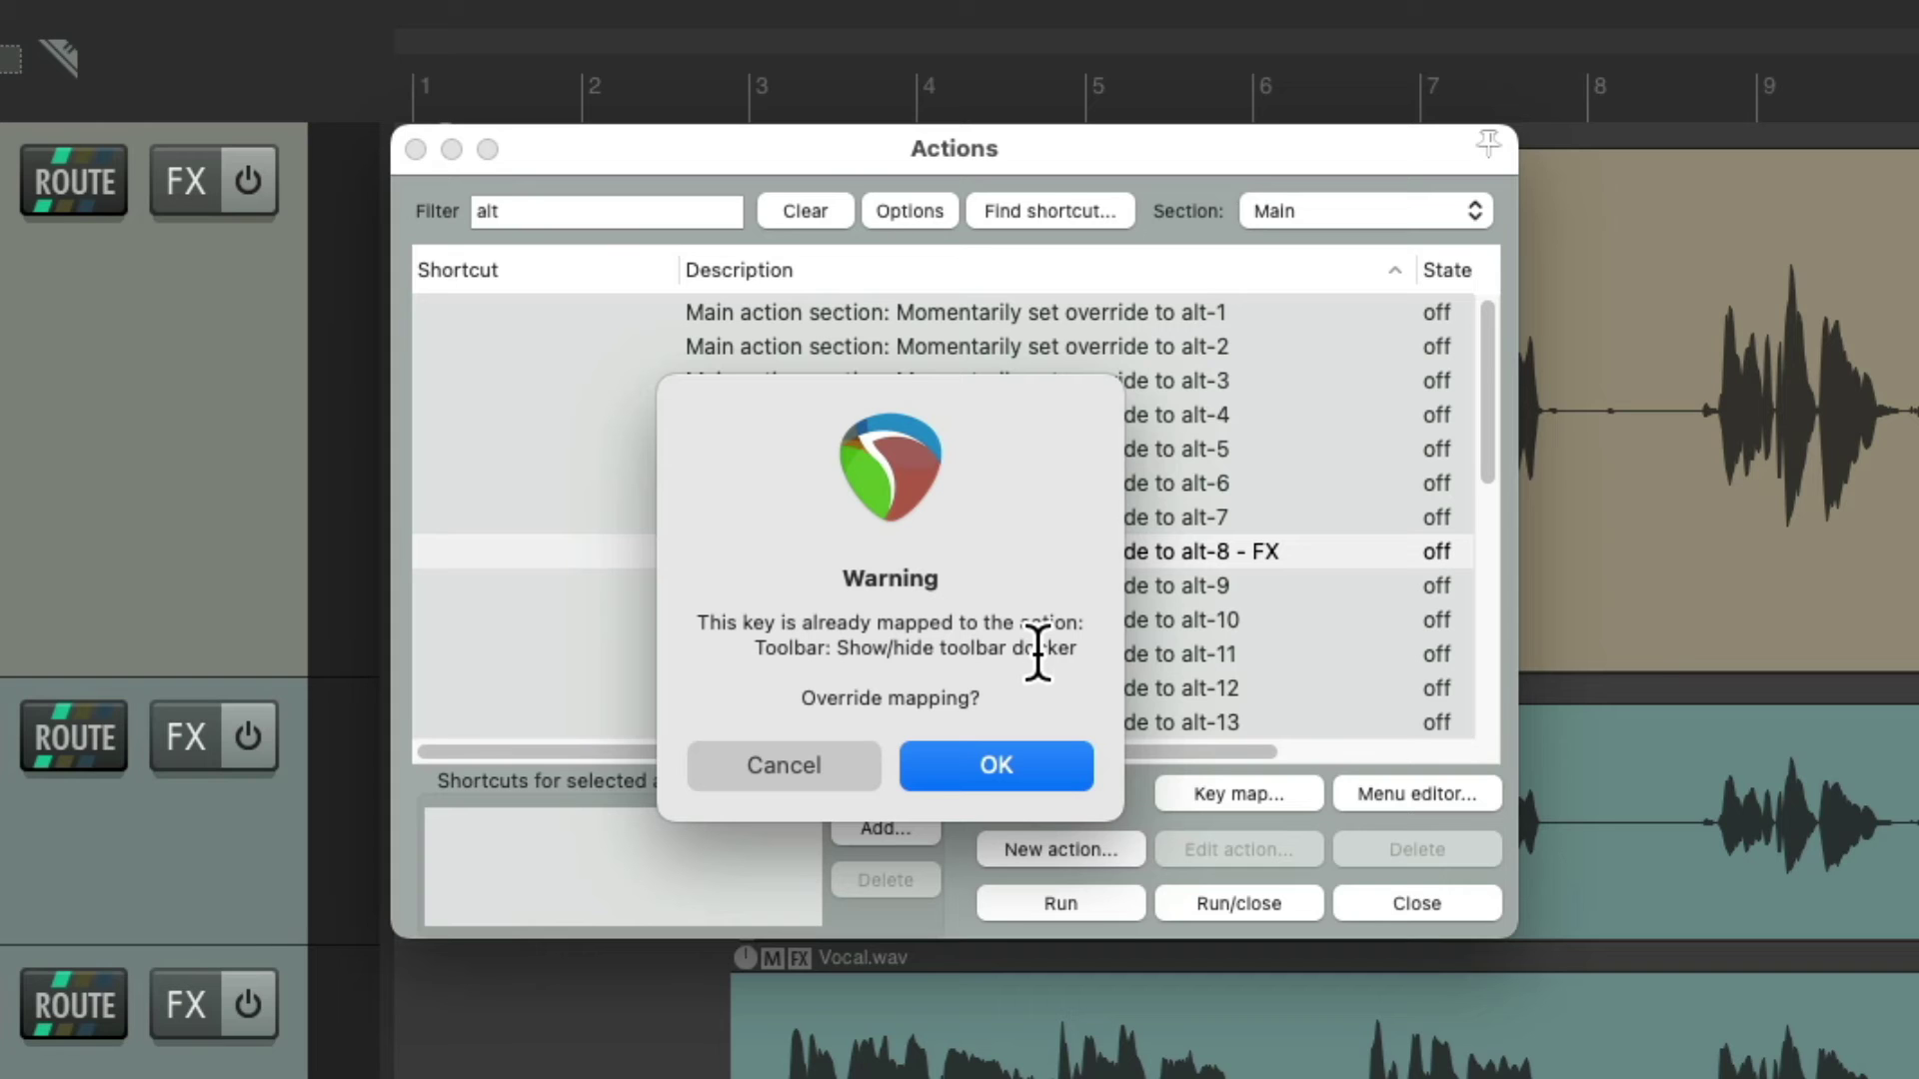
click(998, 770)
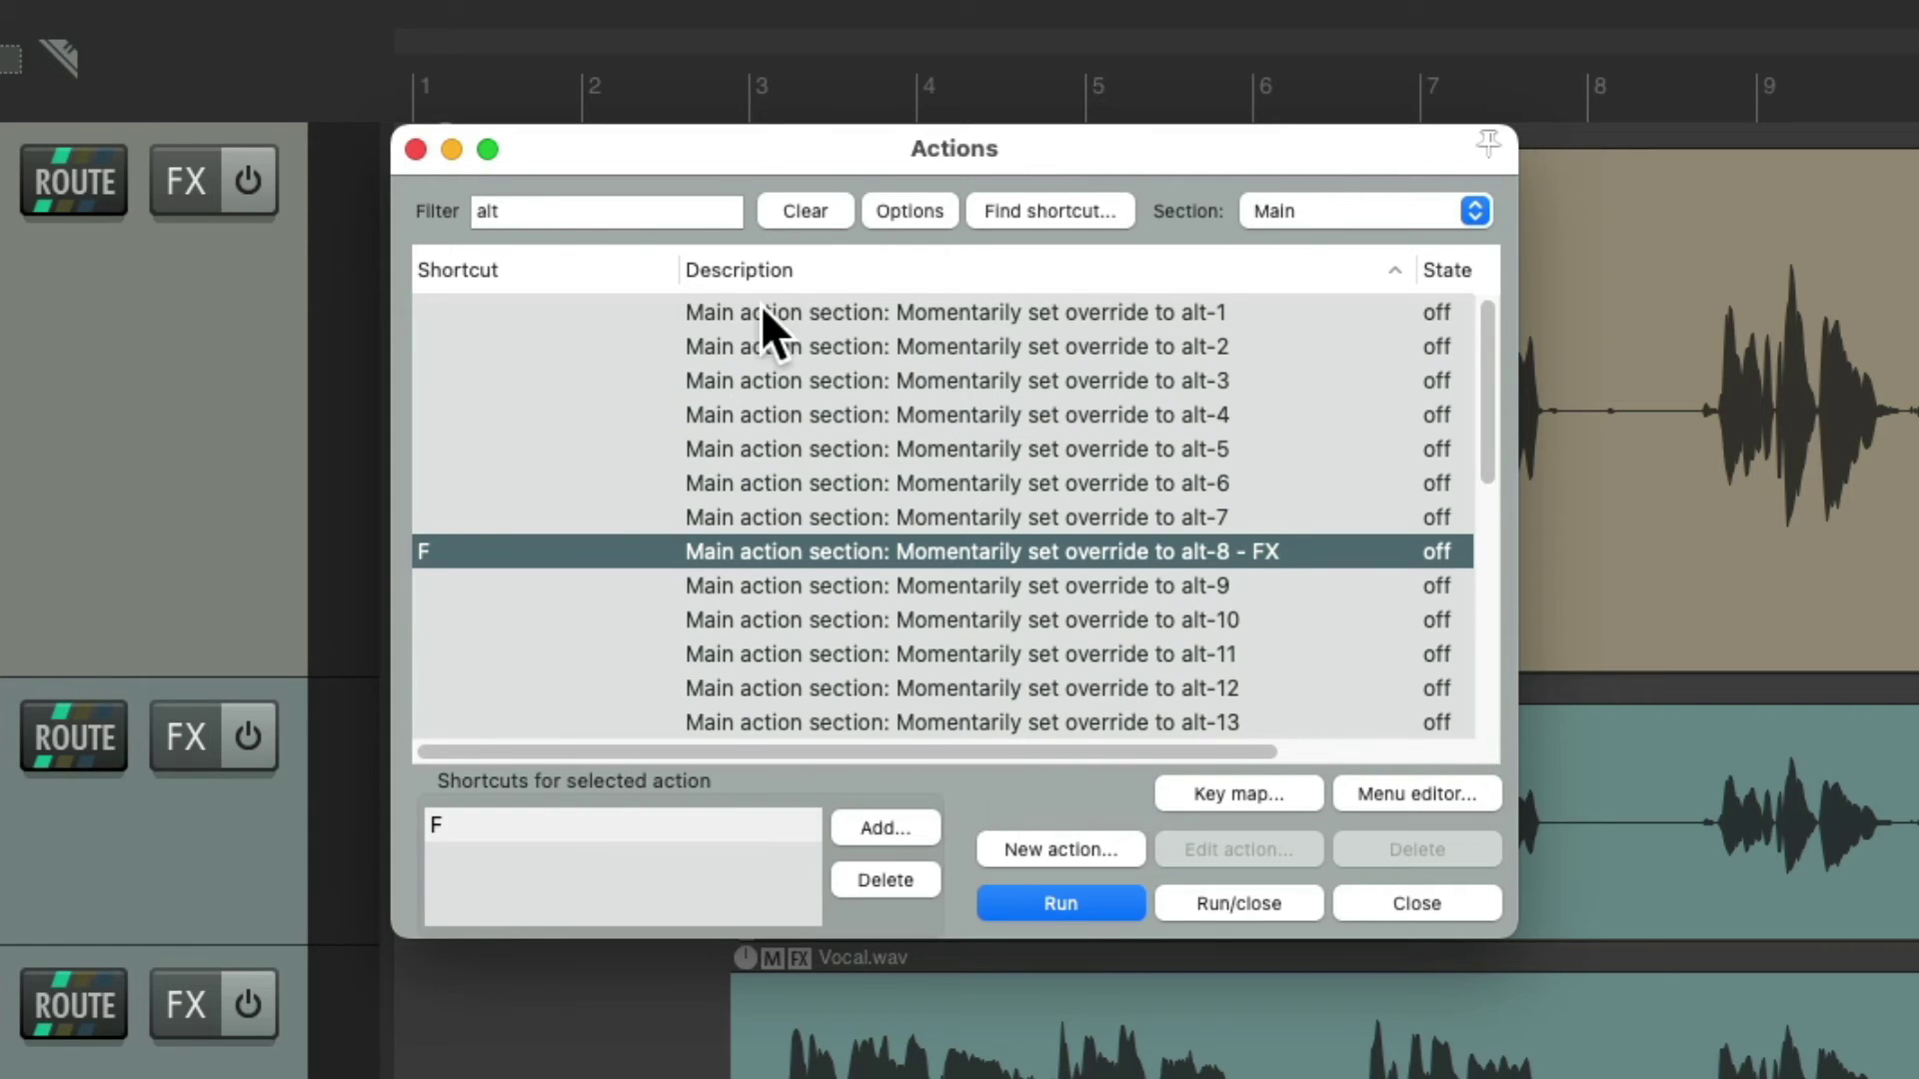
Close the actions list and add ReaComp to the Vocal track with F+C.
click(417, 149)
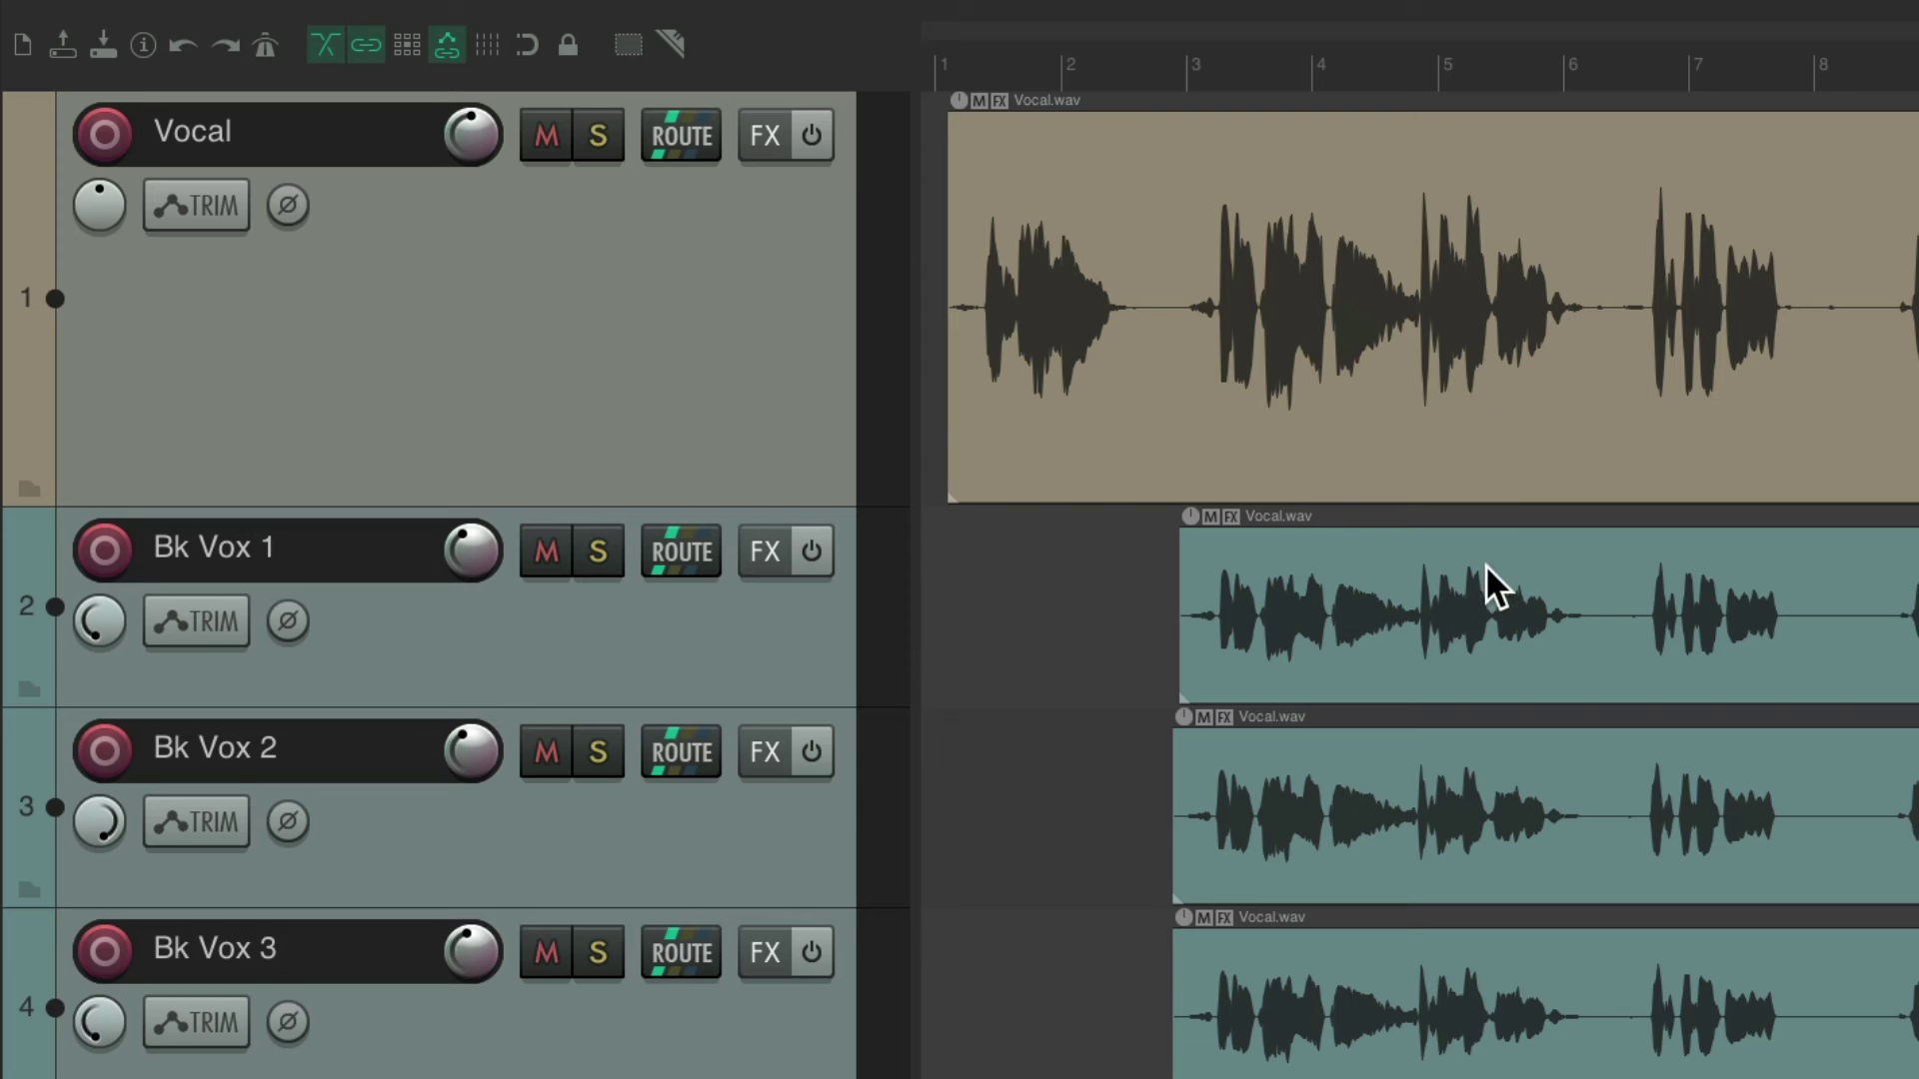
click(797, 291)
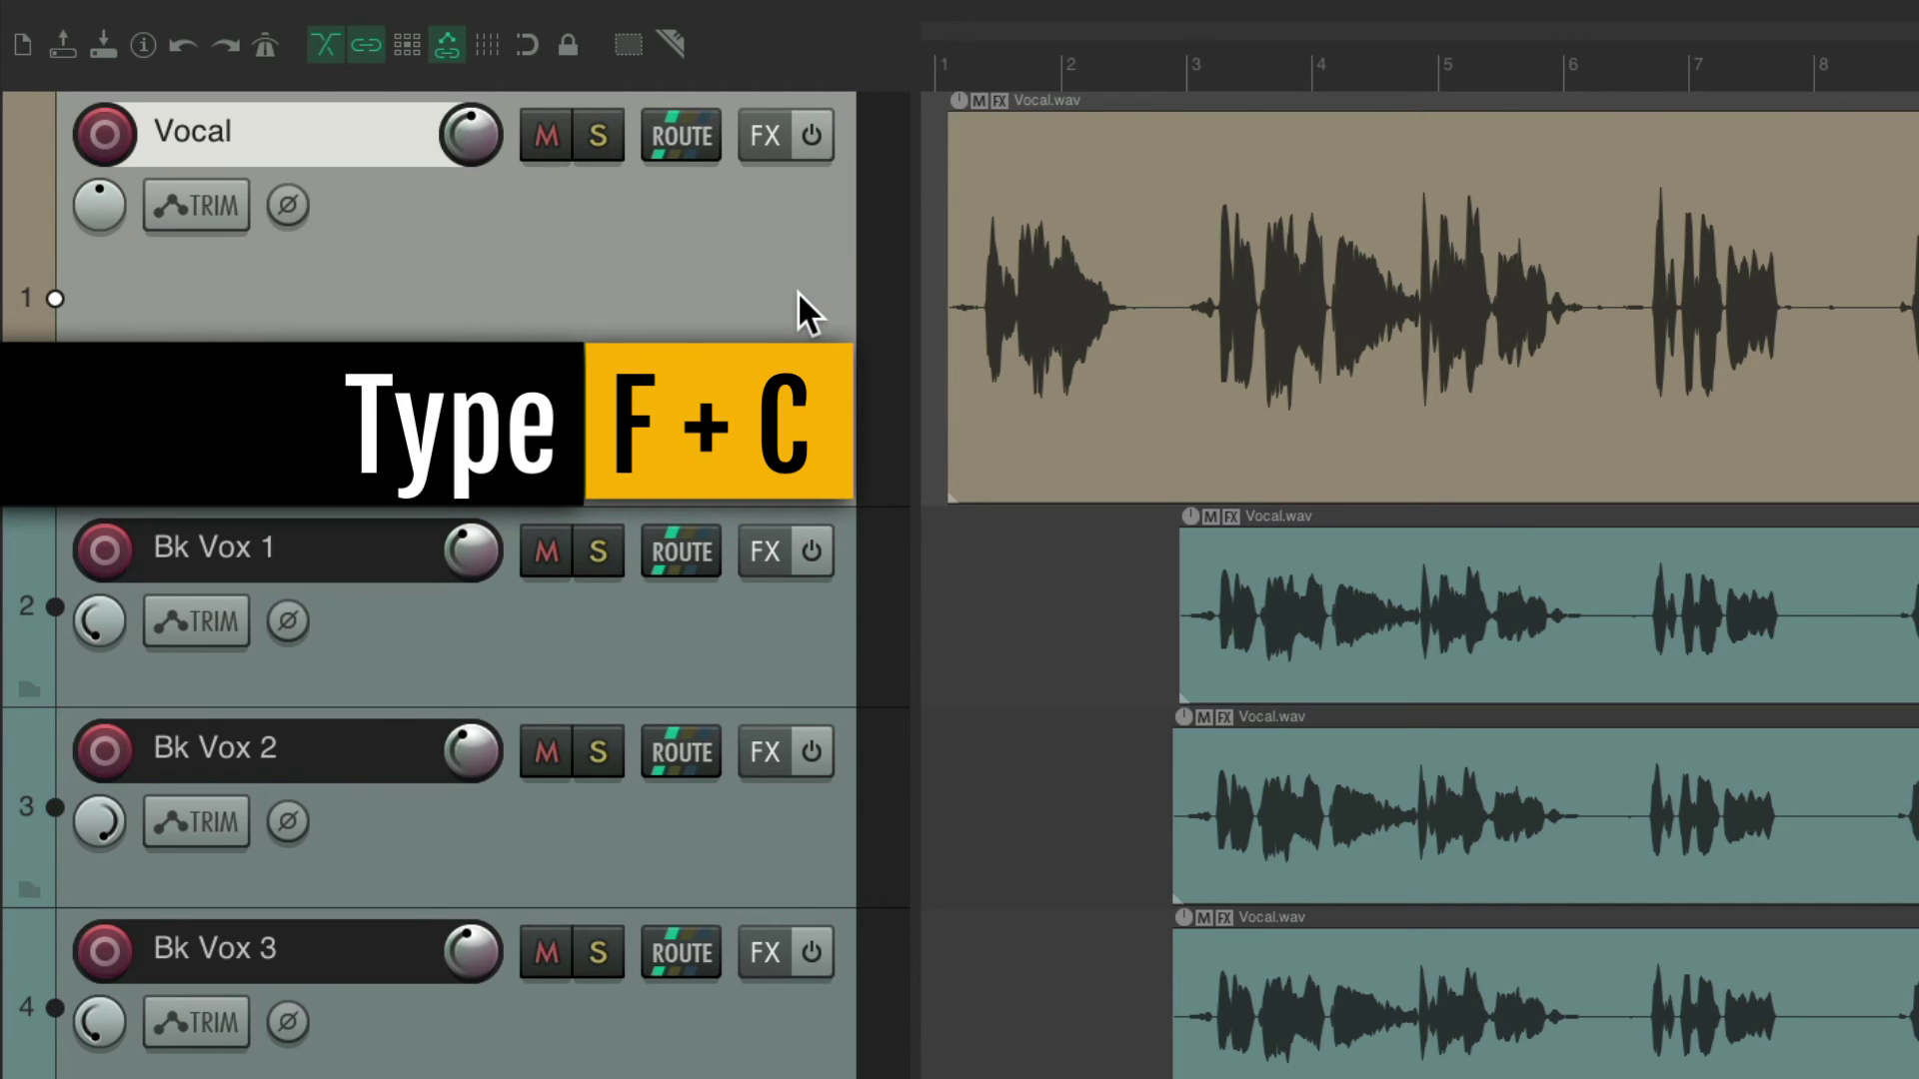
key(f)
key(c)
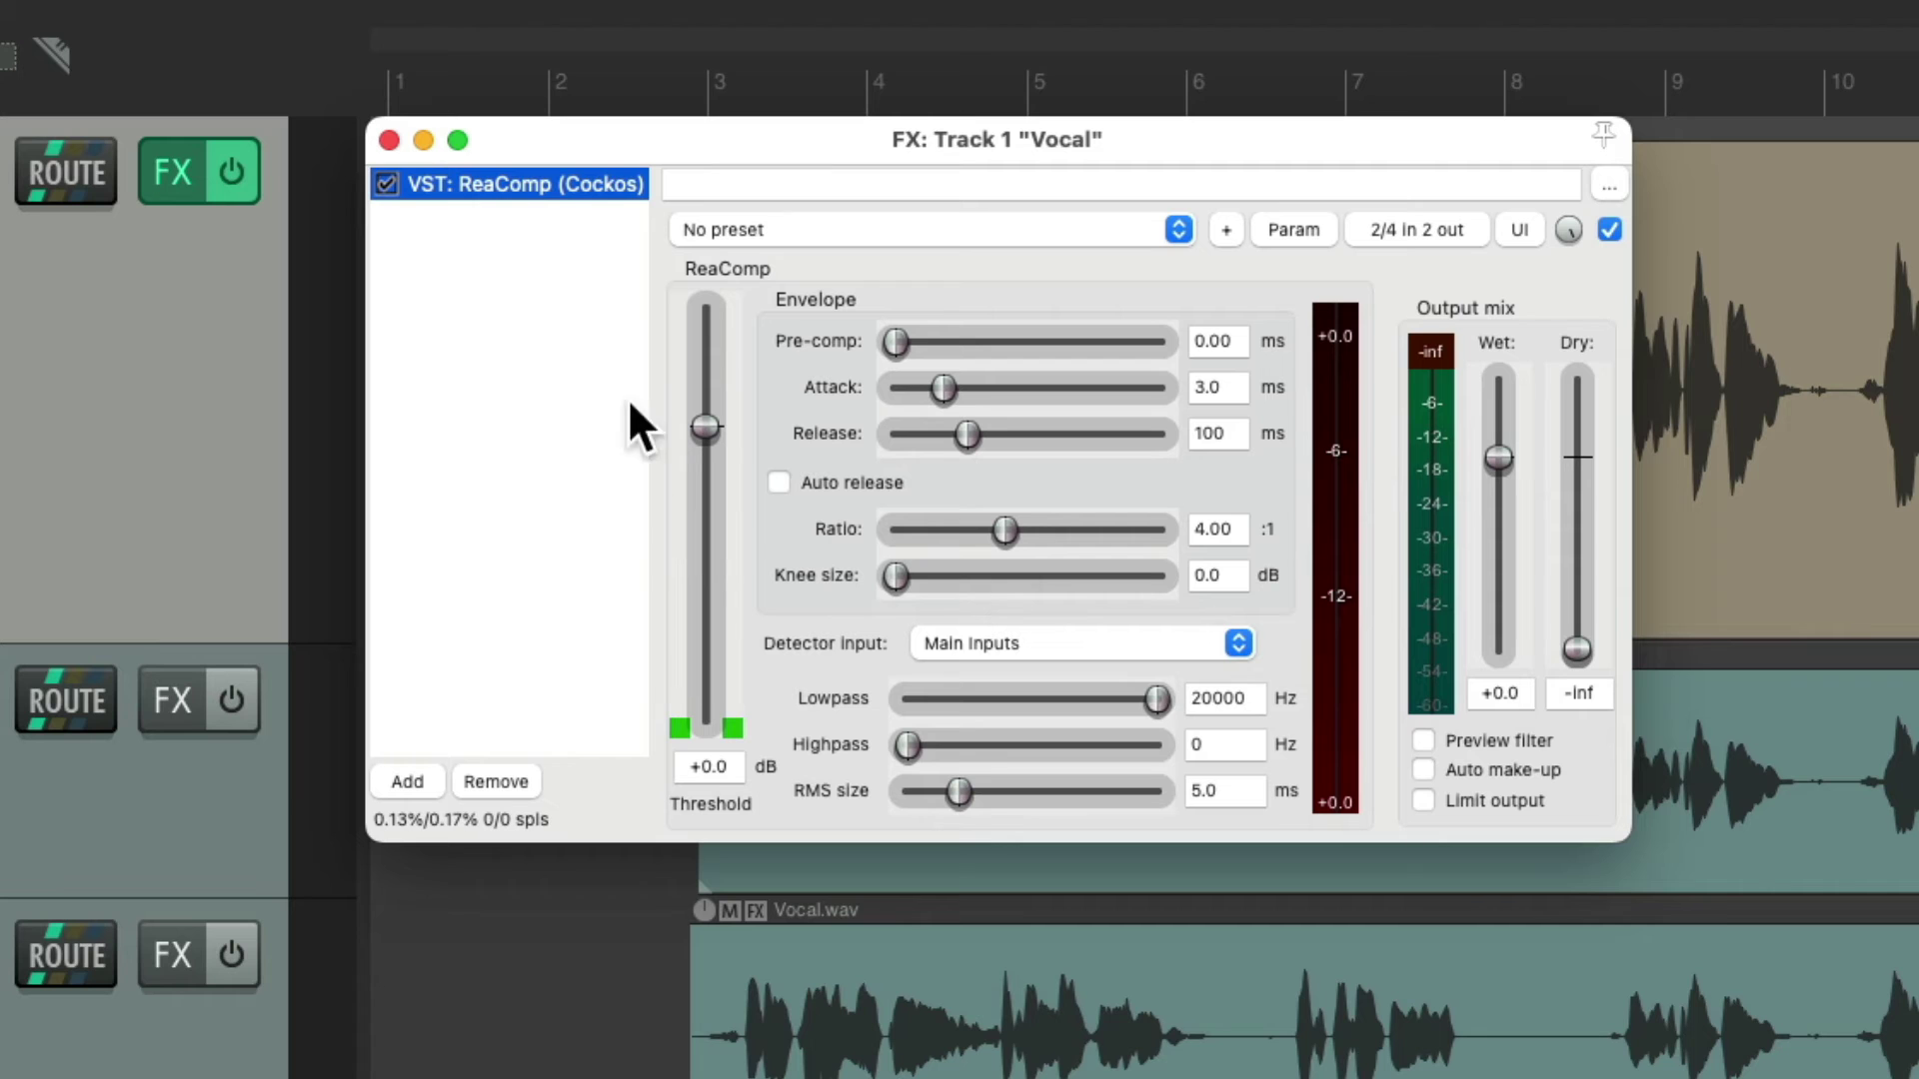
click(389, 140)
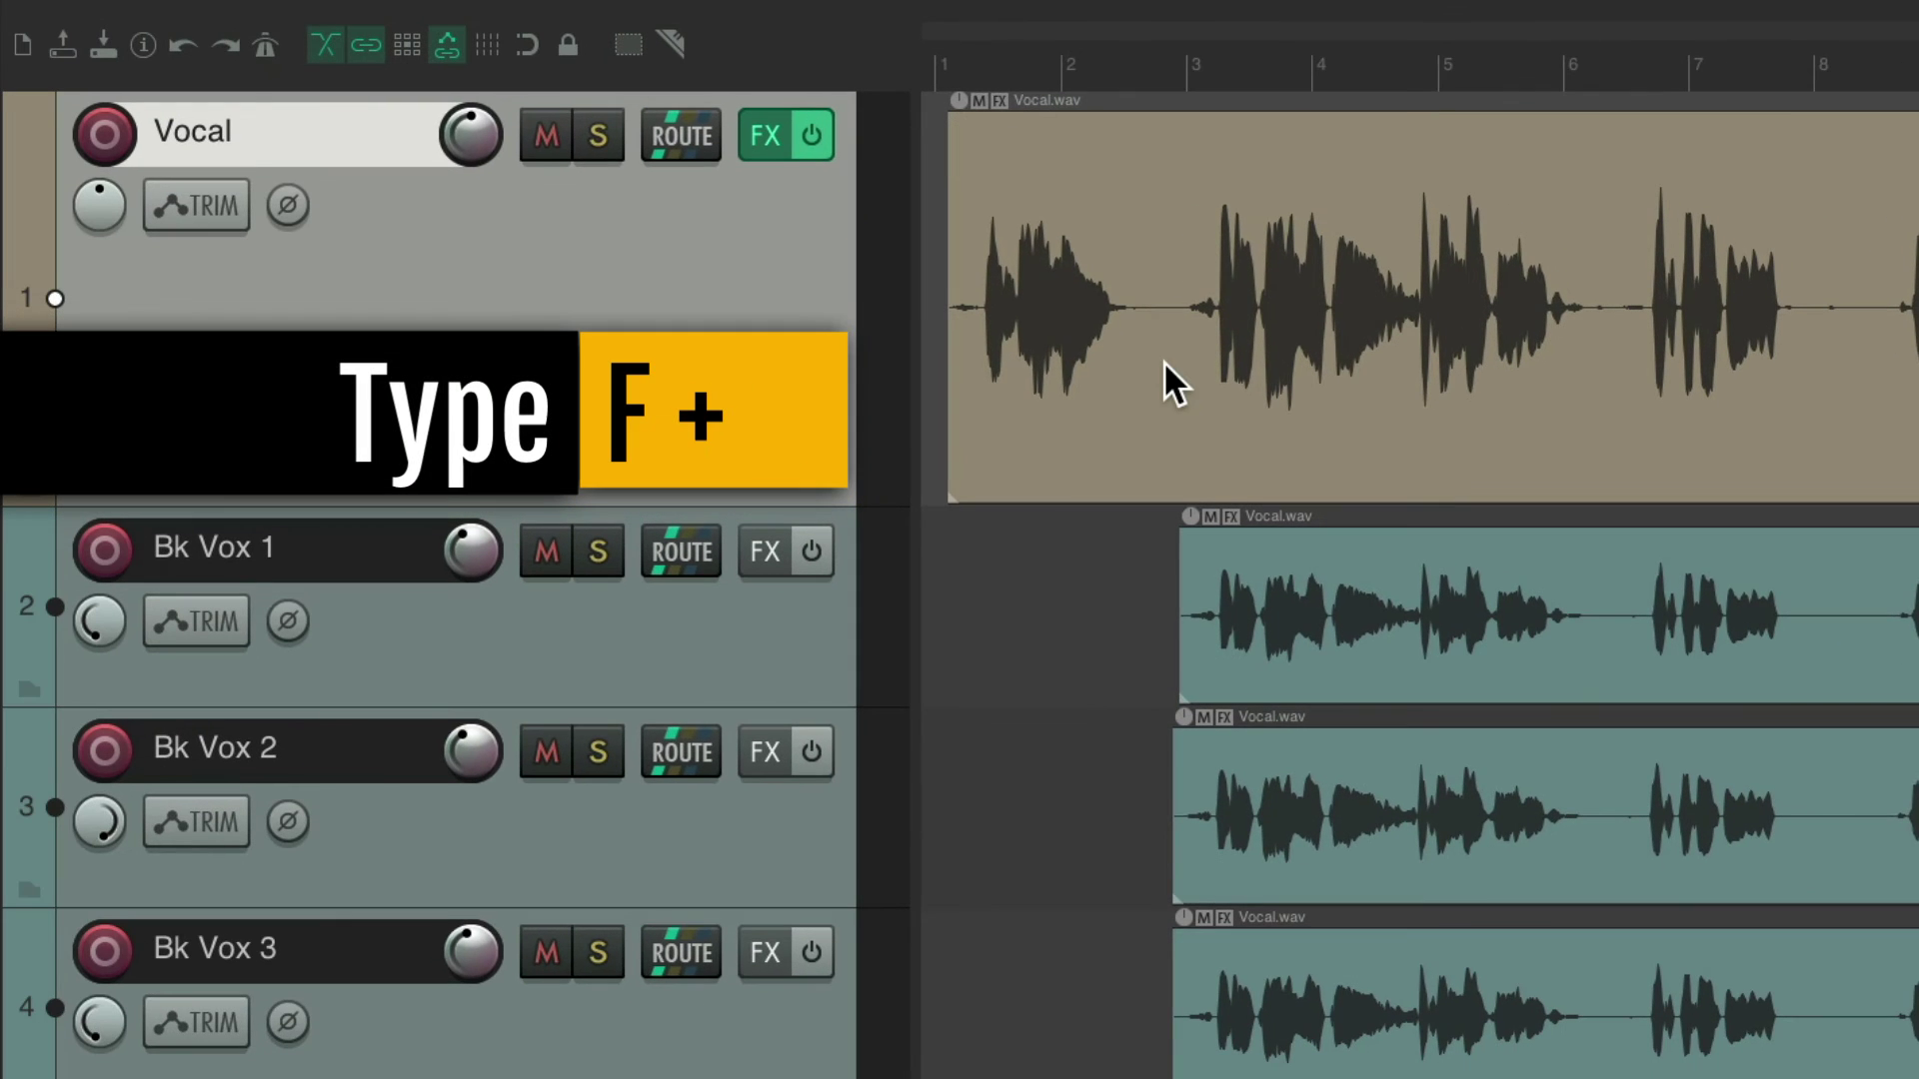
Add ReaEQ to the Vocal track with F+S, then split the Vocal item with S.
key(f)
key(s)
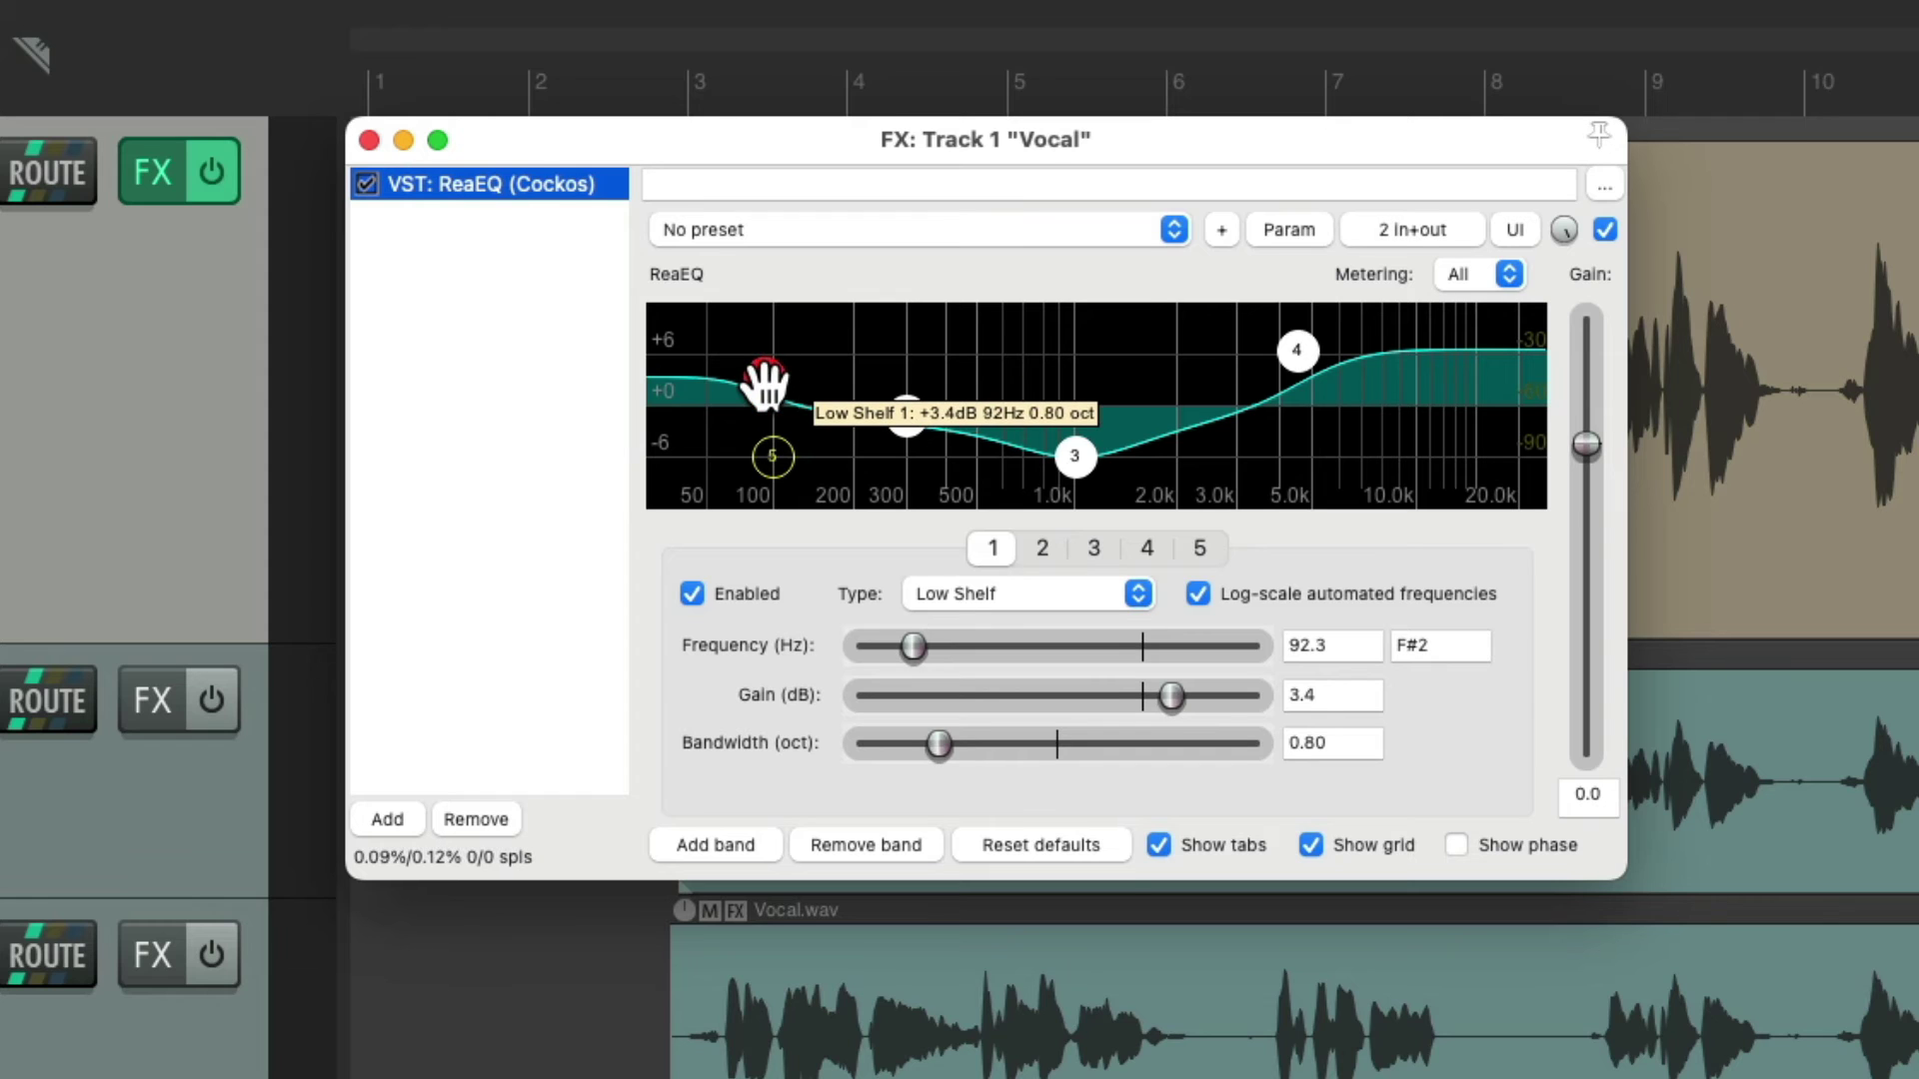
key(Escape)
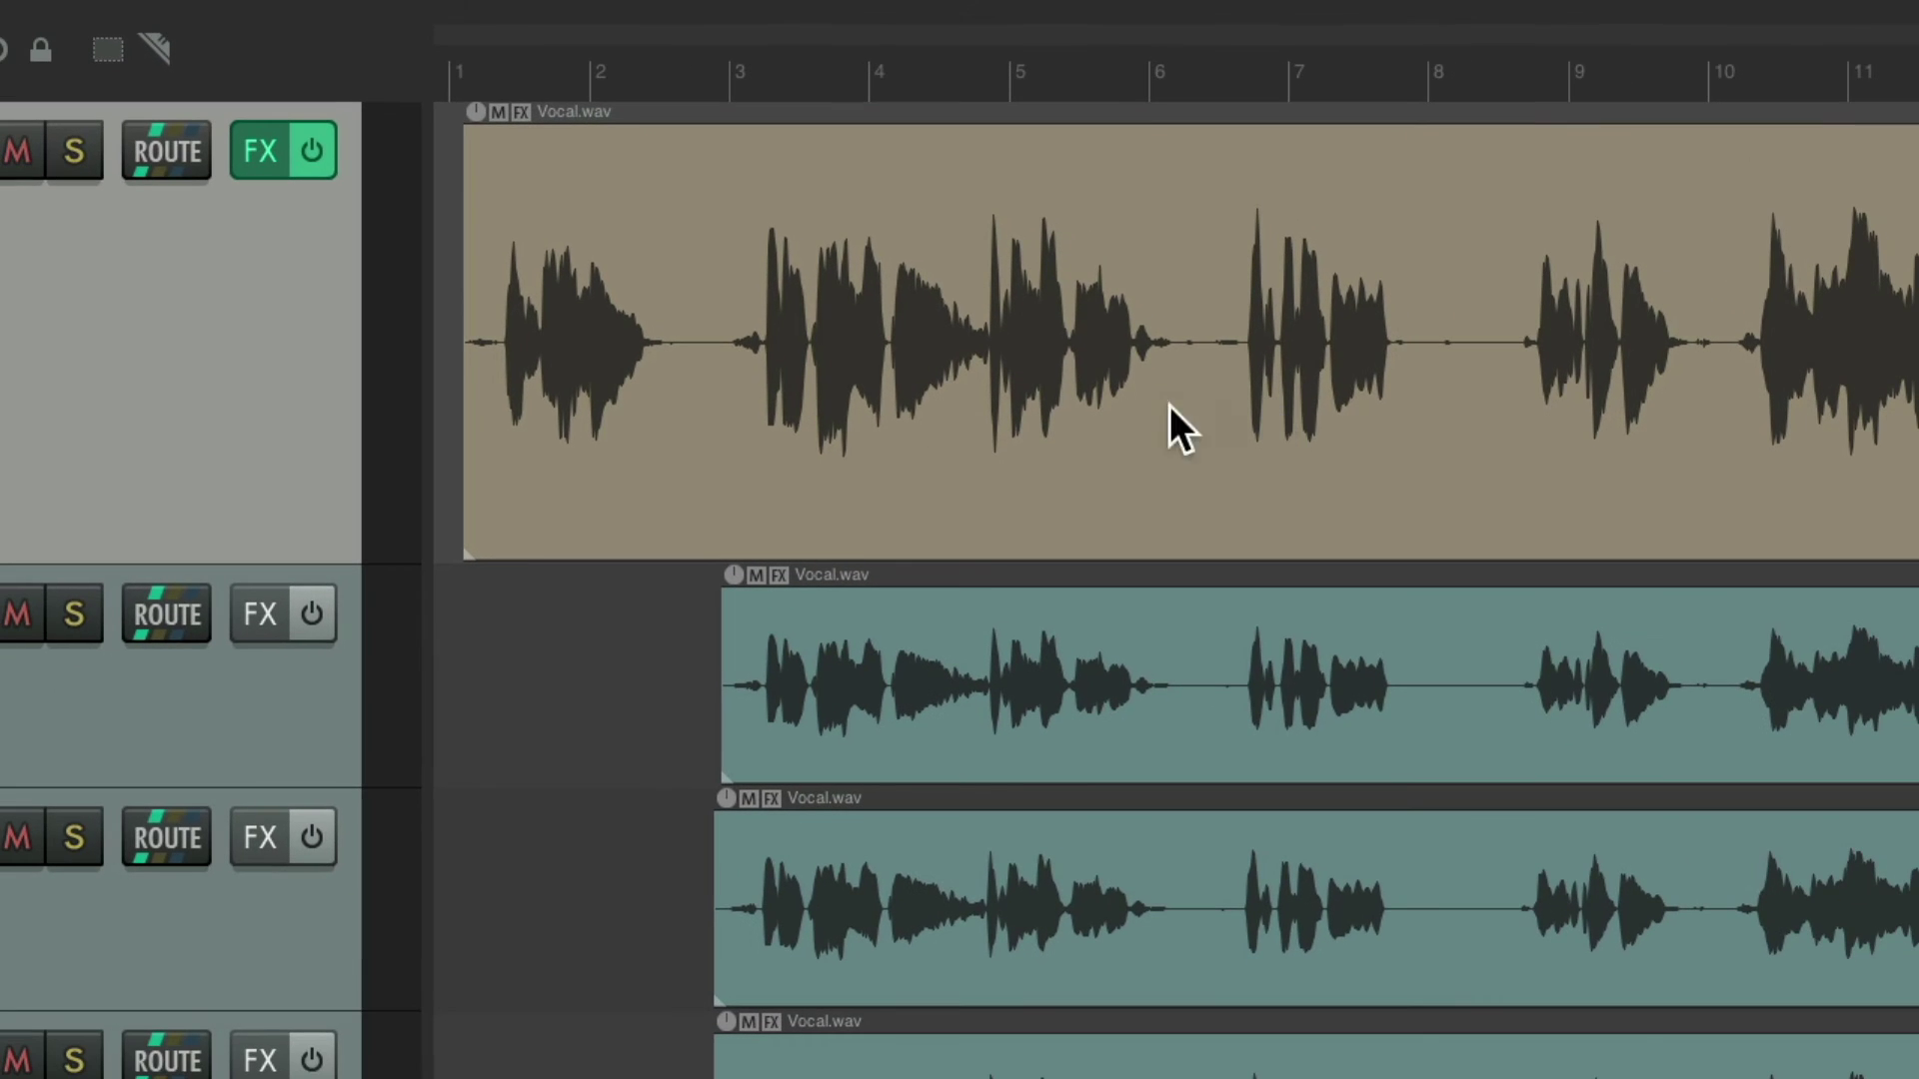
key(s)
key(s)
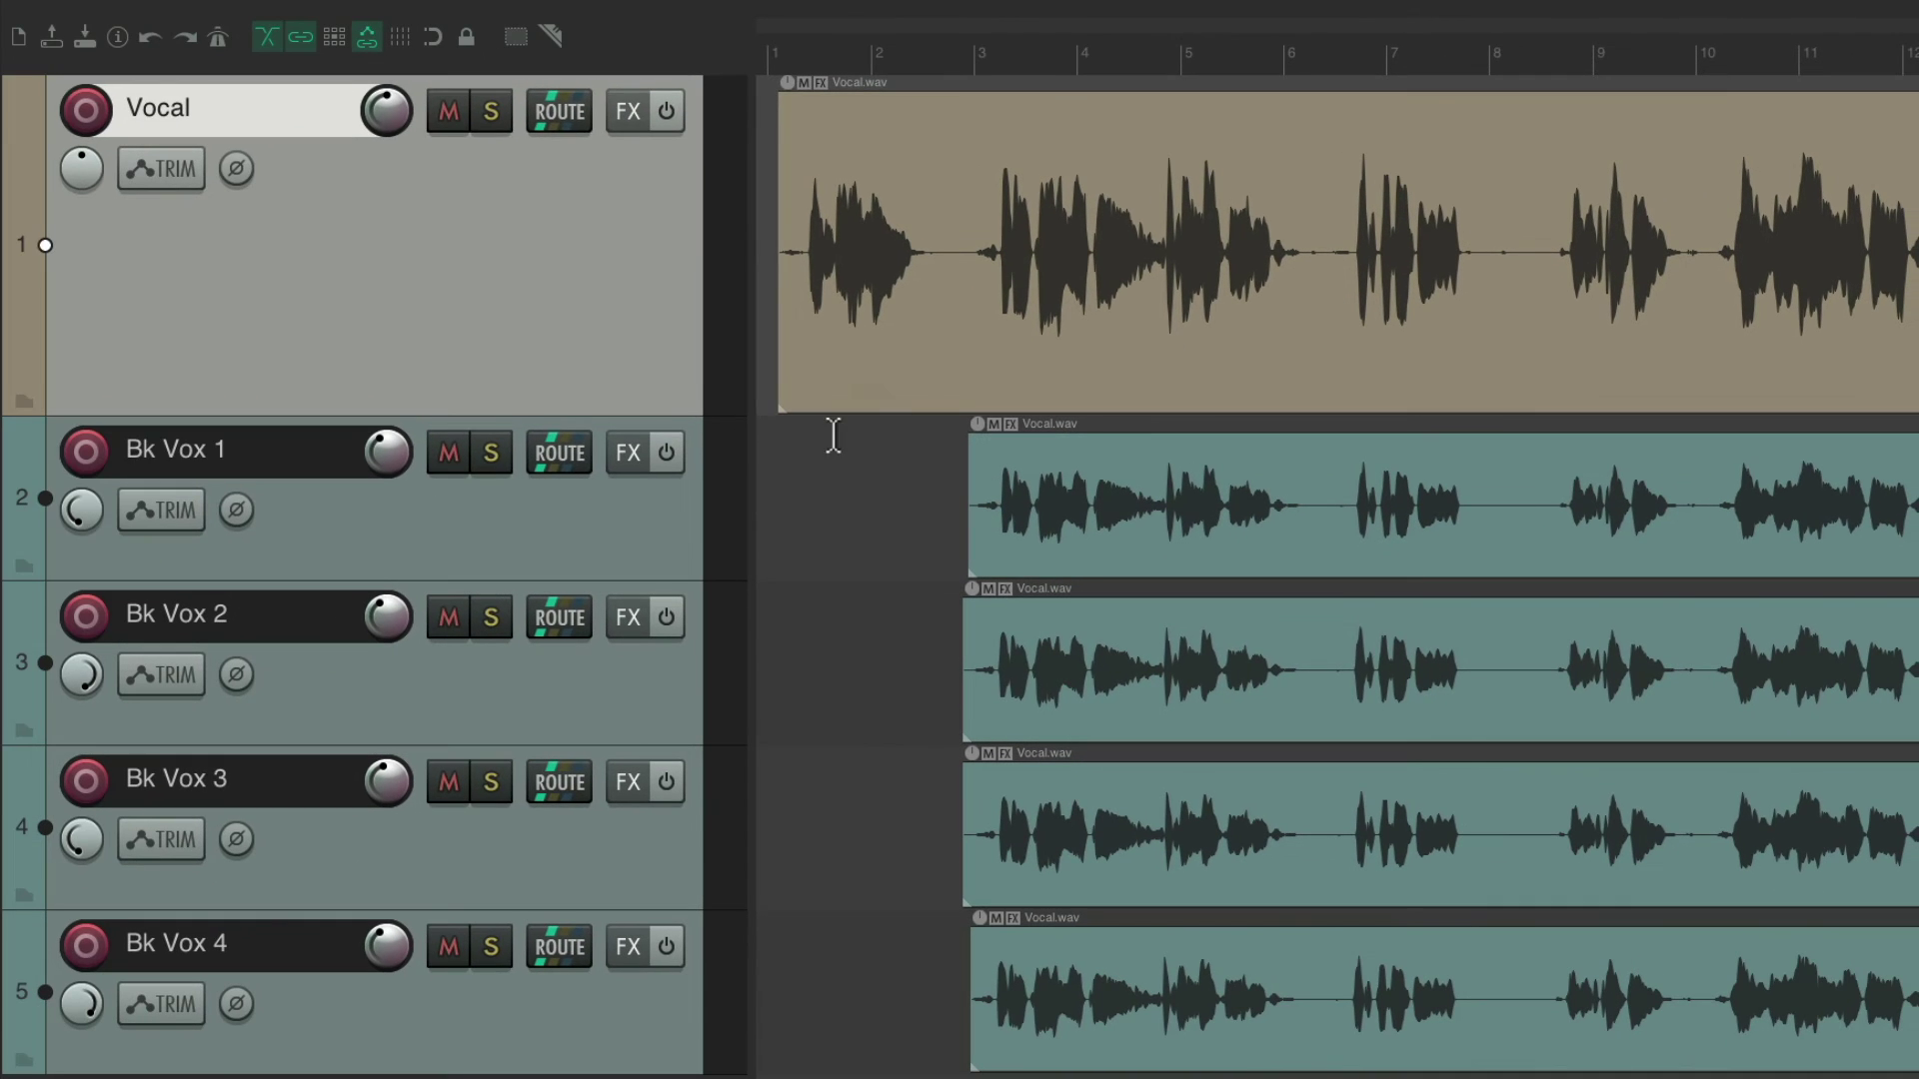
Paste the FX chain onto Bk Vox 1–4 with F+V, then undo it.
click(638, 548)
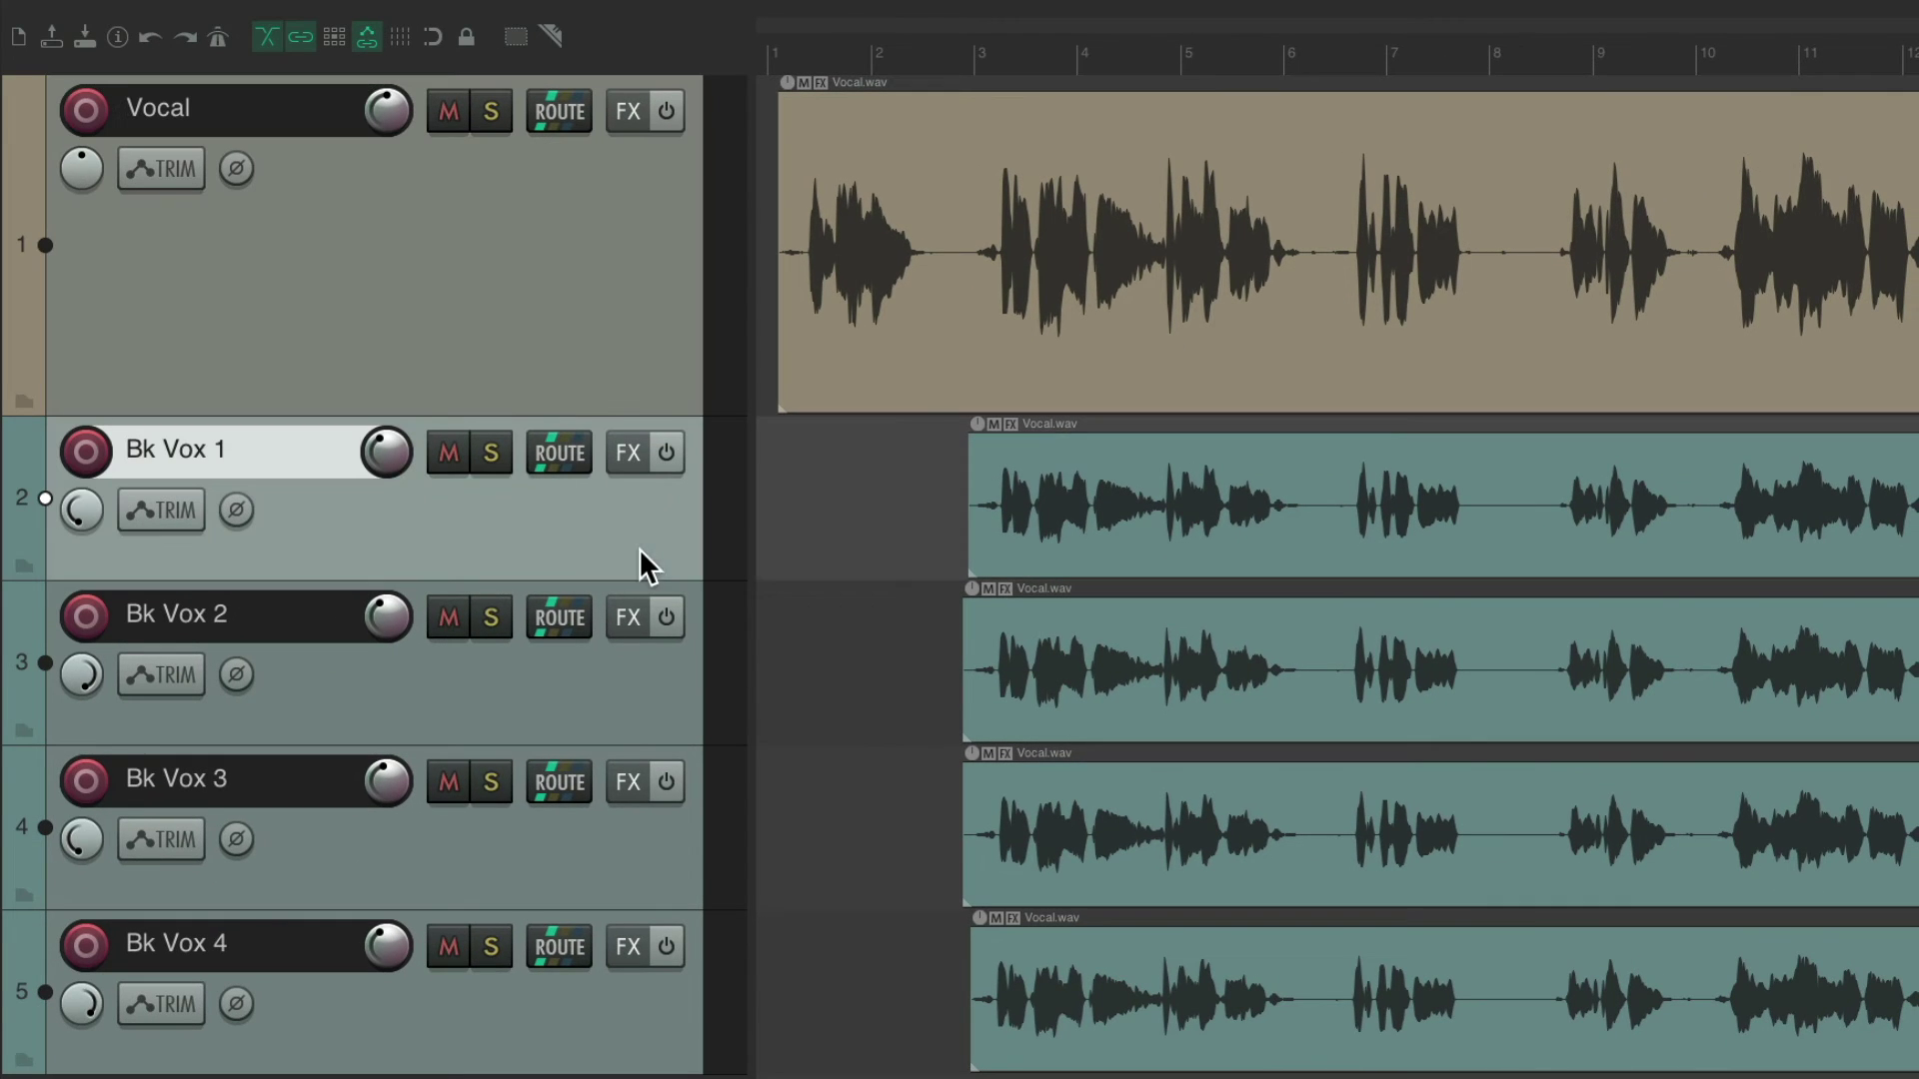
shift+click(630, 1009)
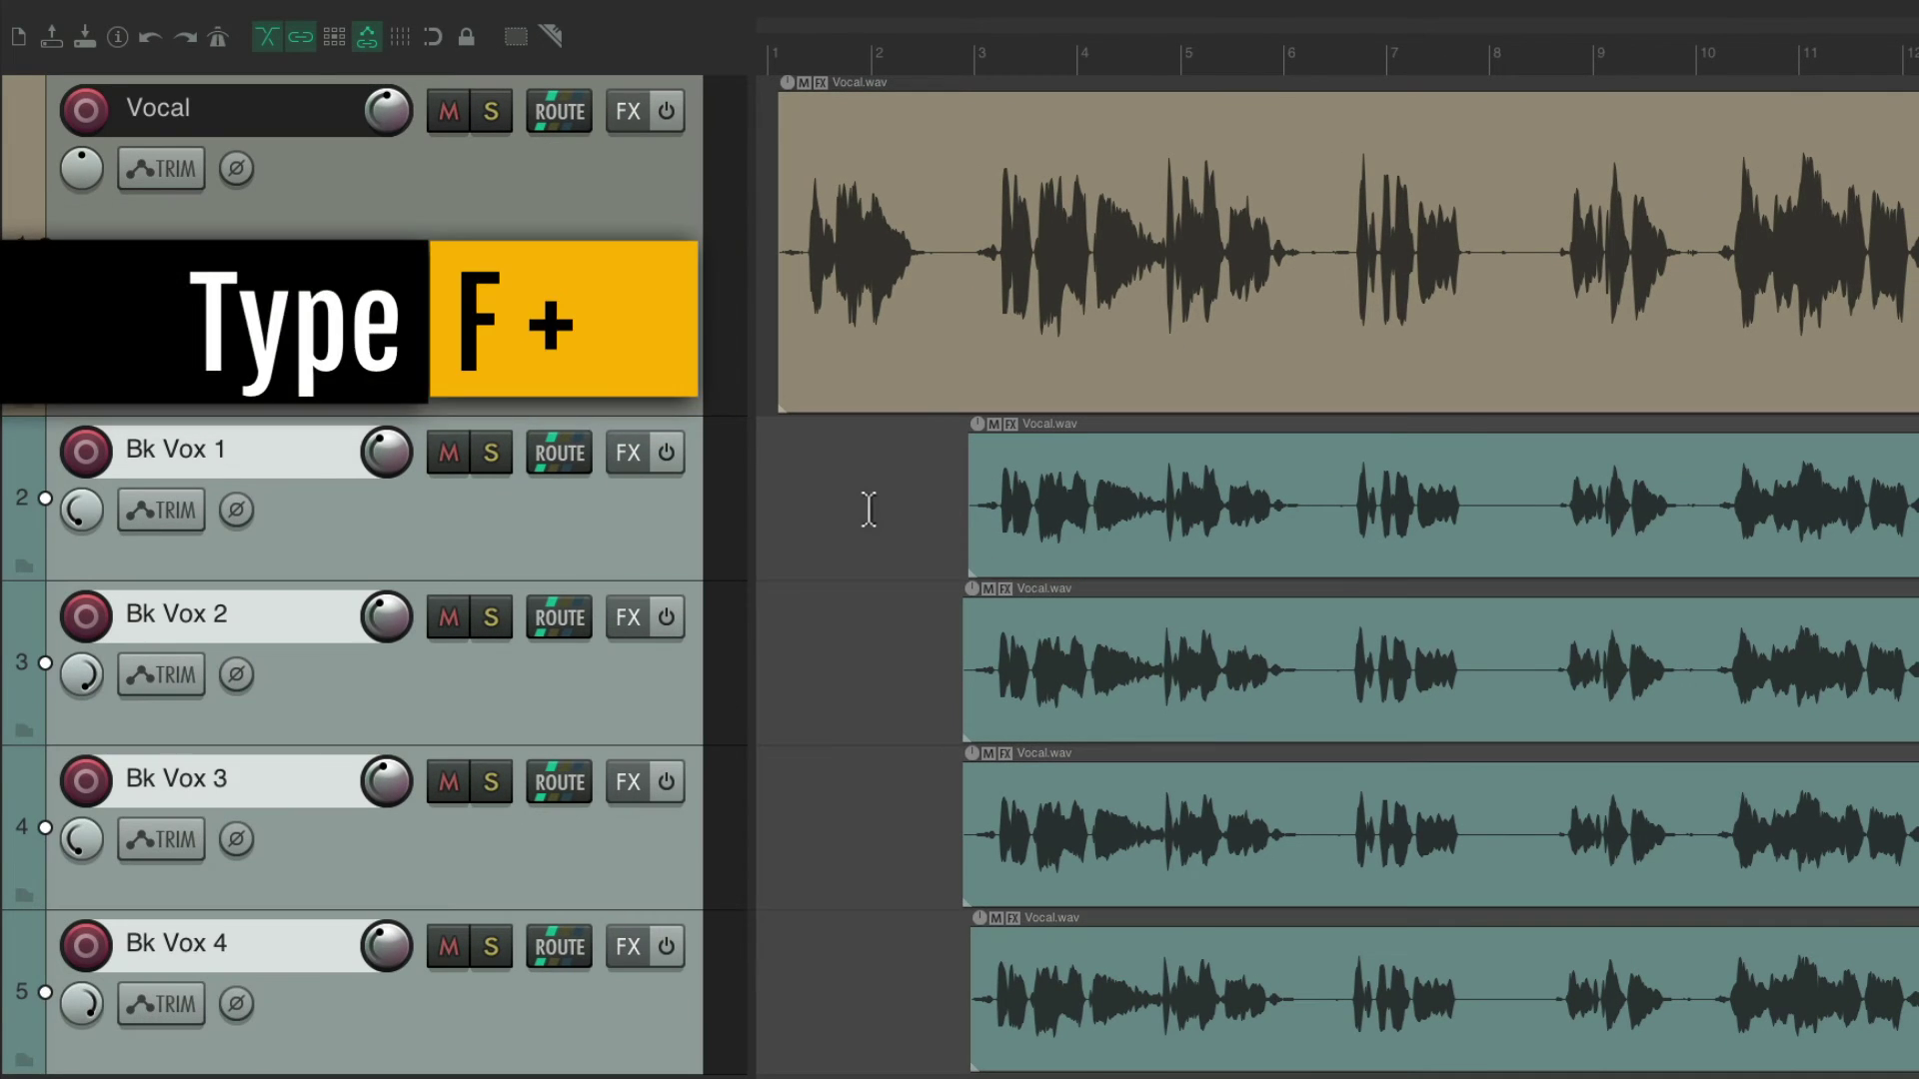
key(f)
key(v)
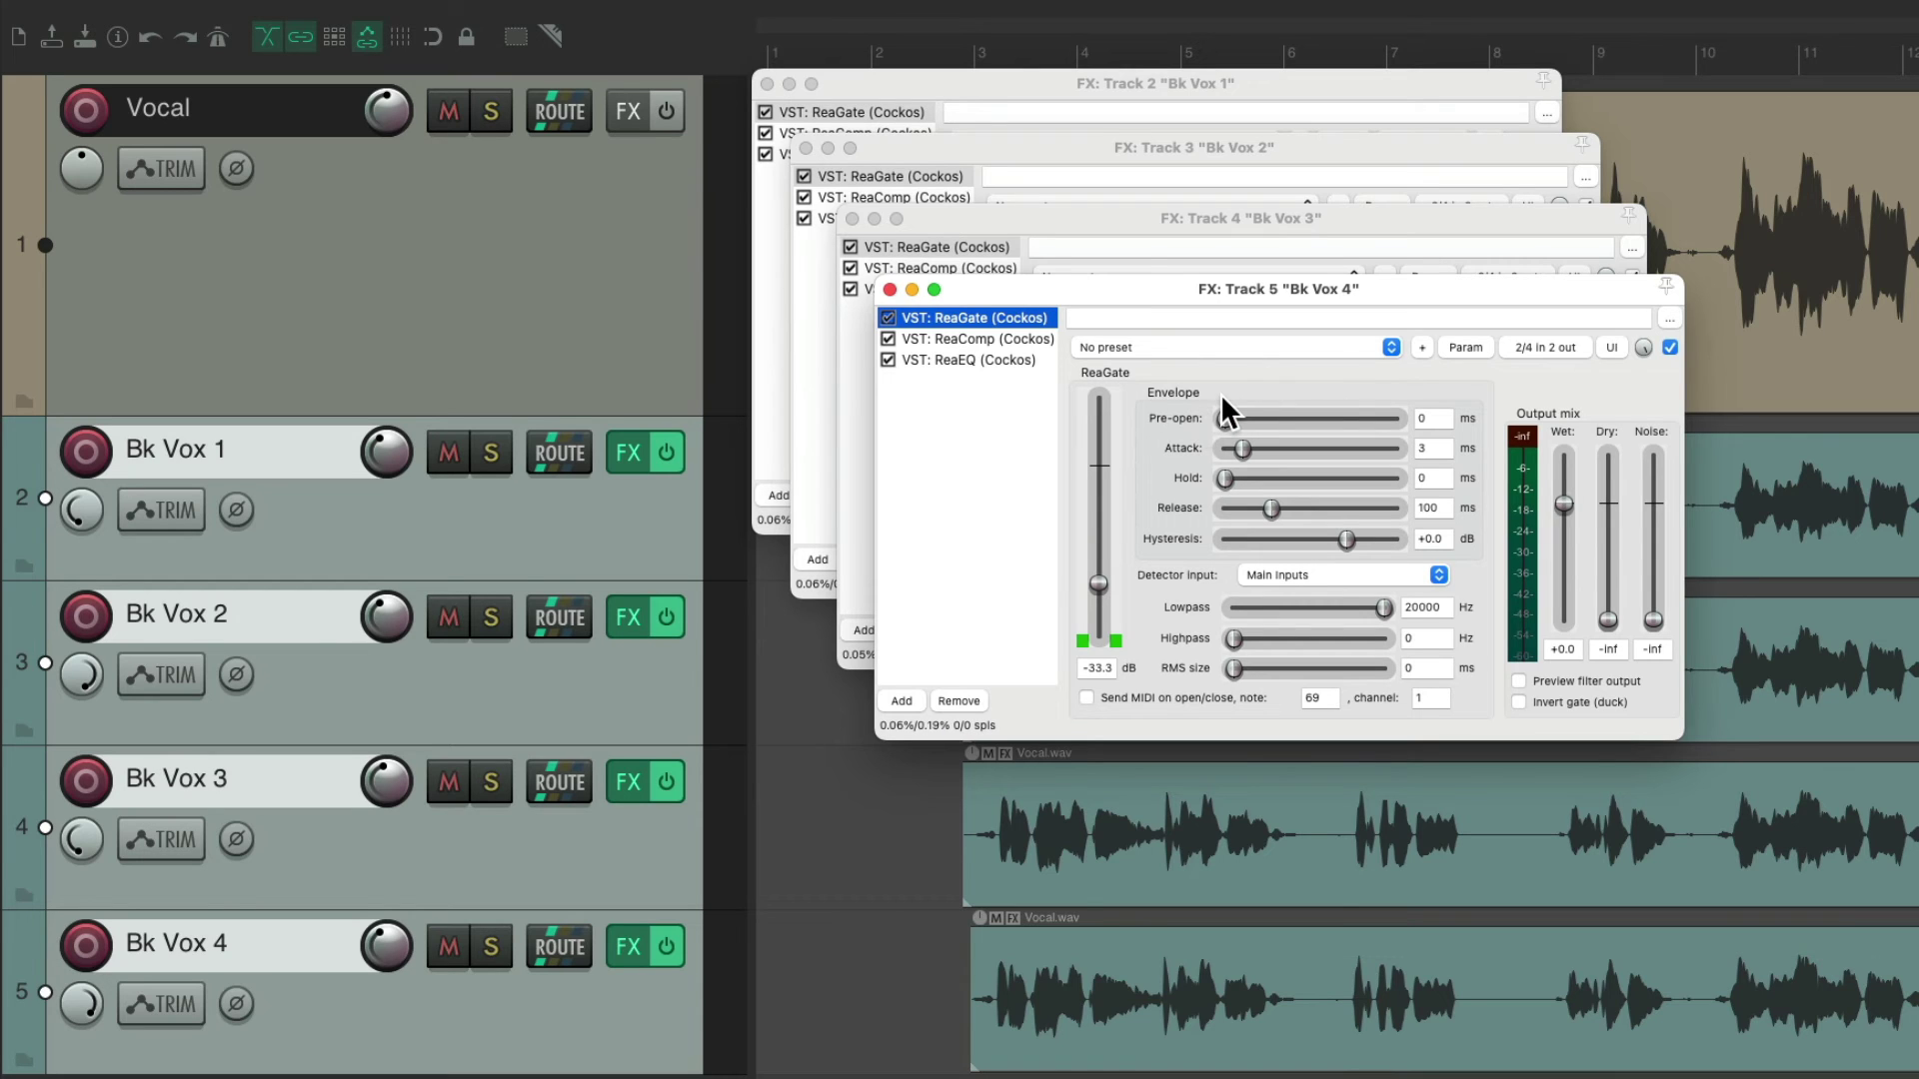
key(super+z)
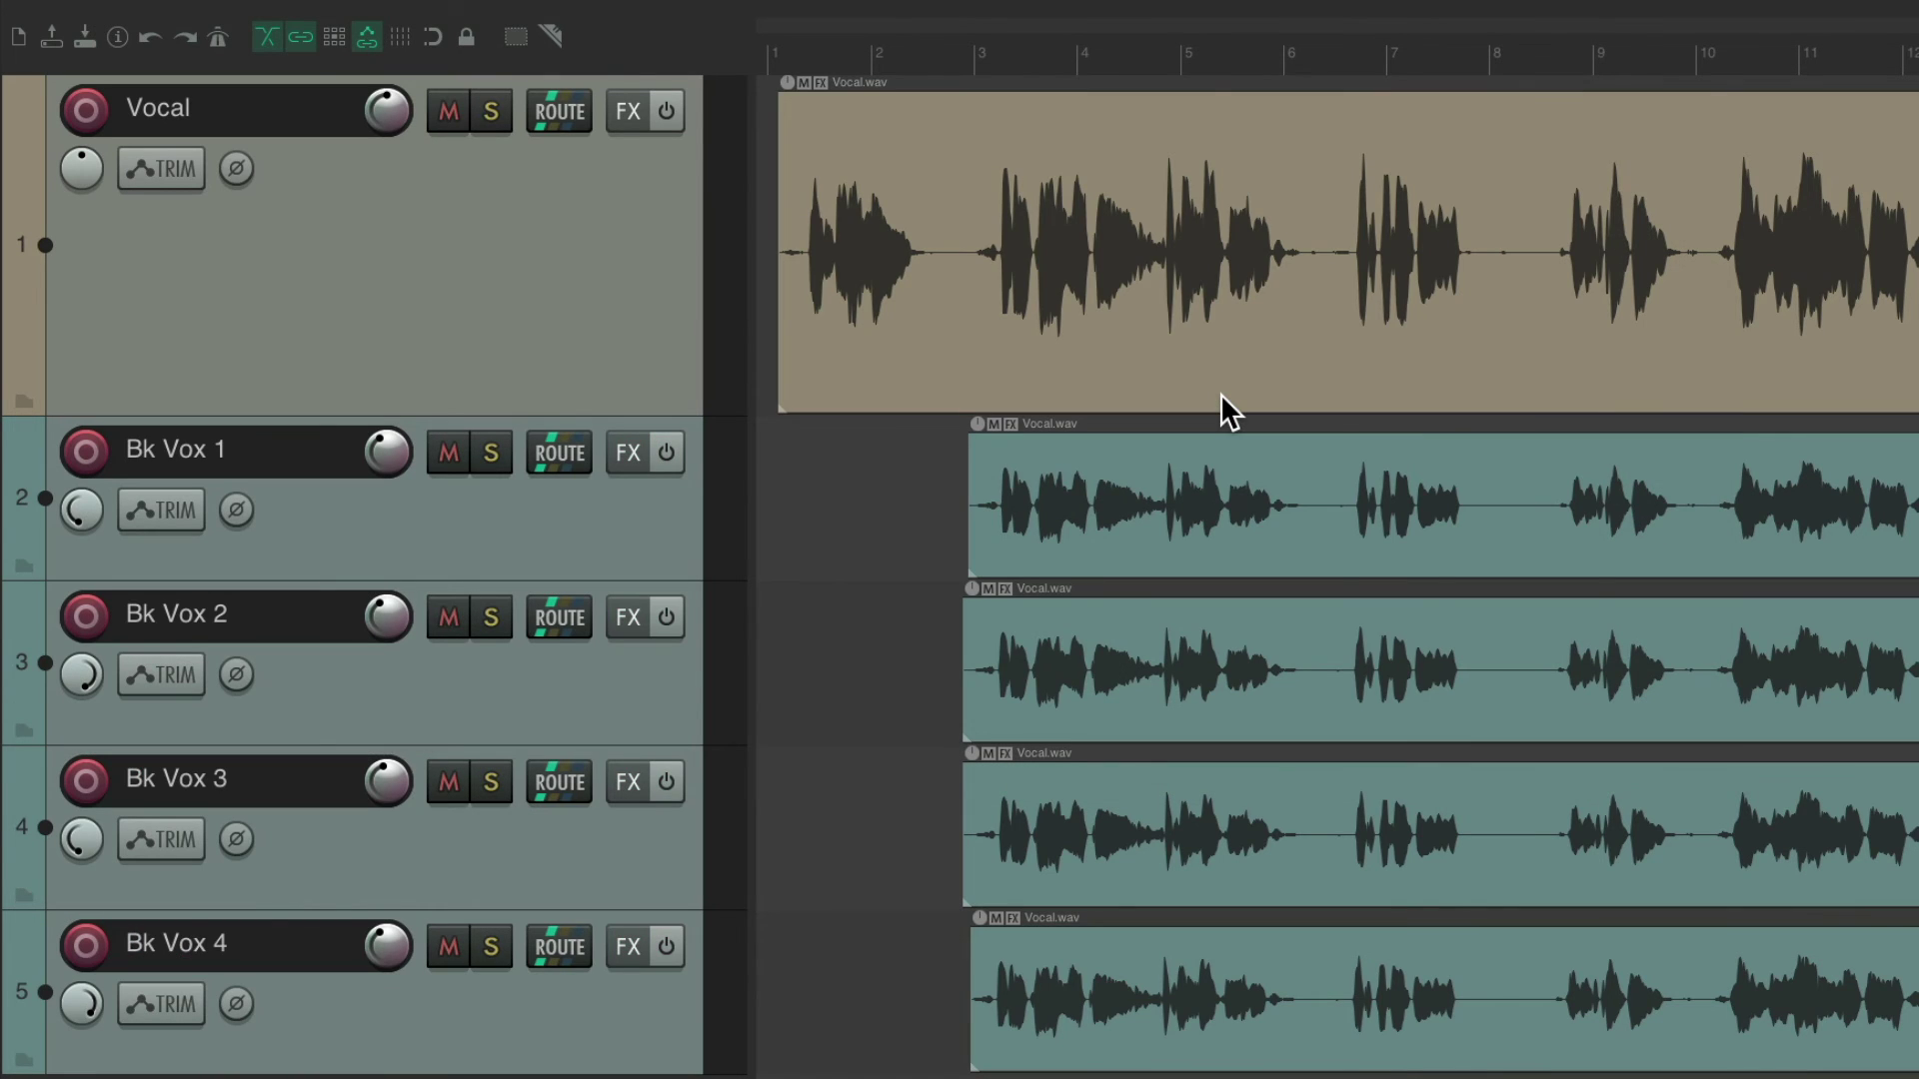
Uncheck 'Auto-open FX windows after quick-add' in the Plug-ins preferences.
key(super+comma)
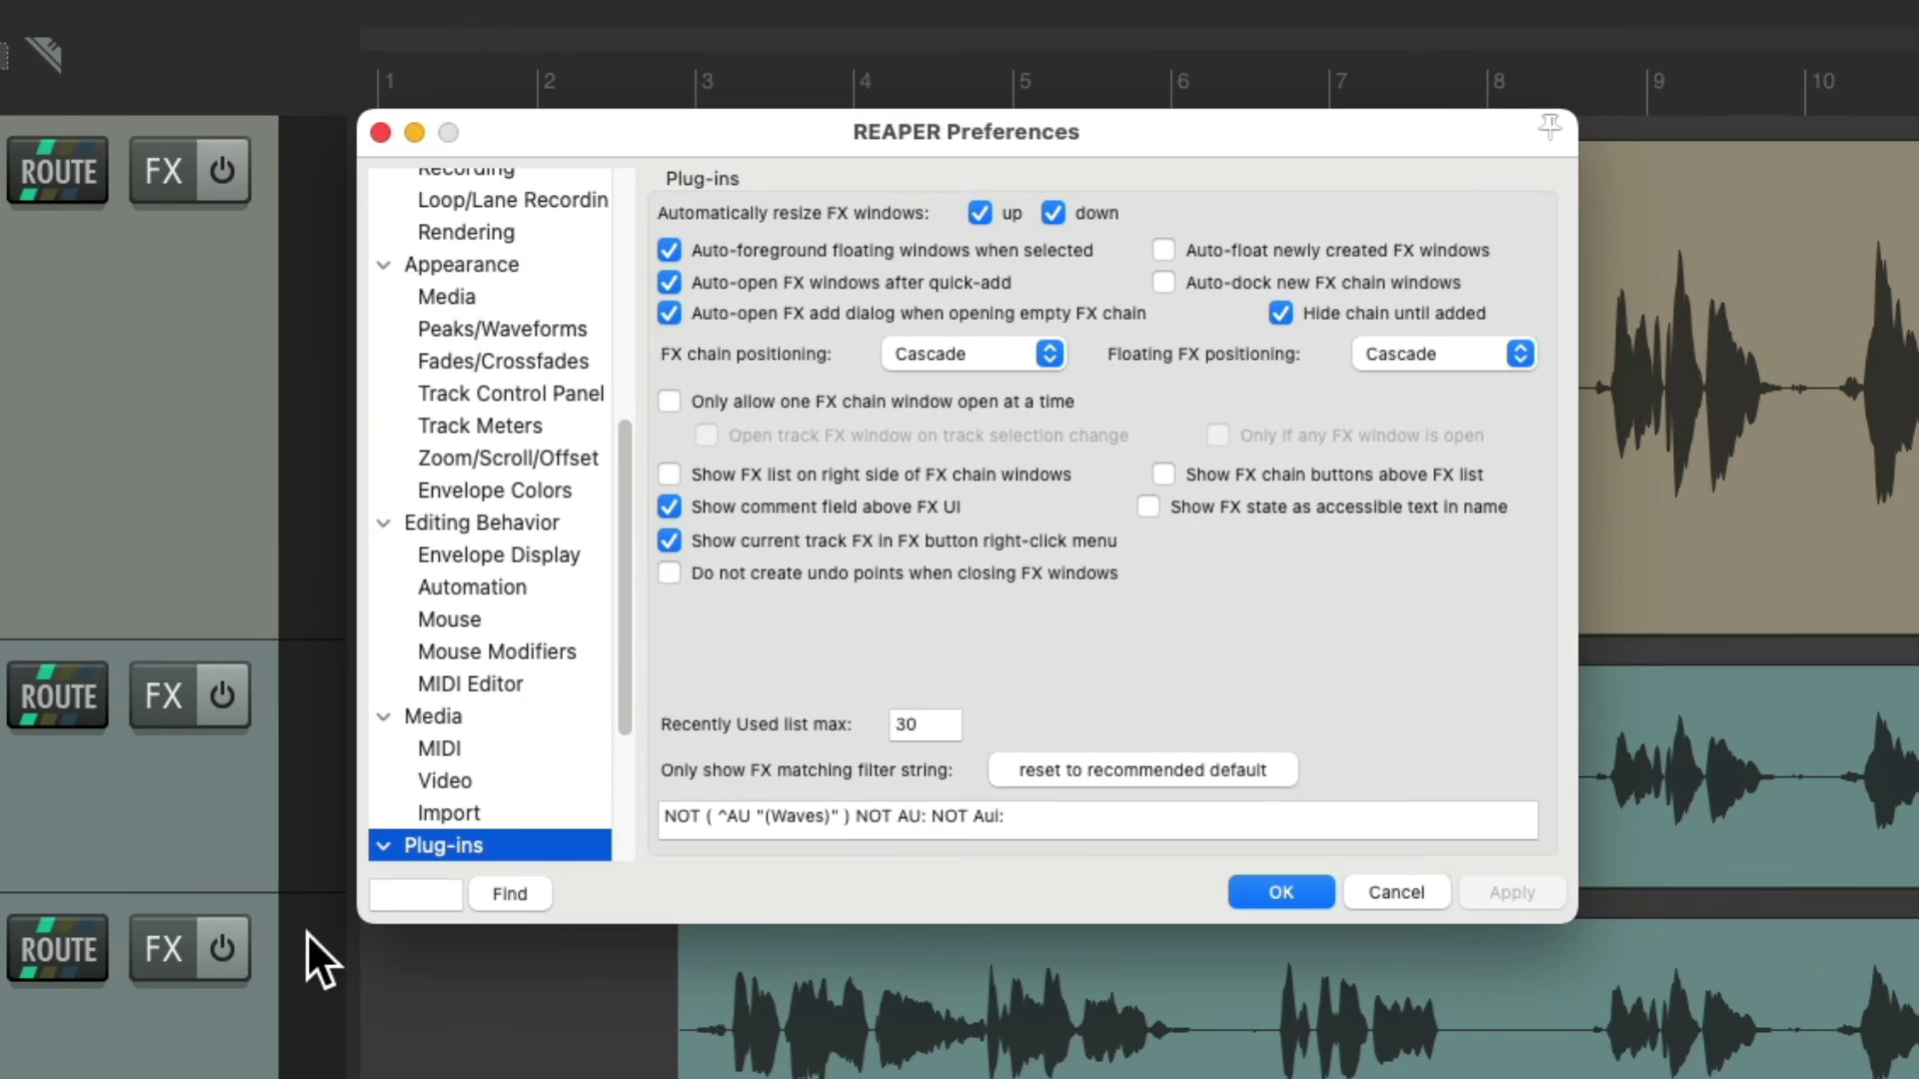
click(957, 184)
key(Return)
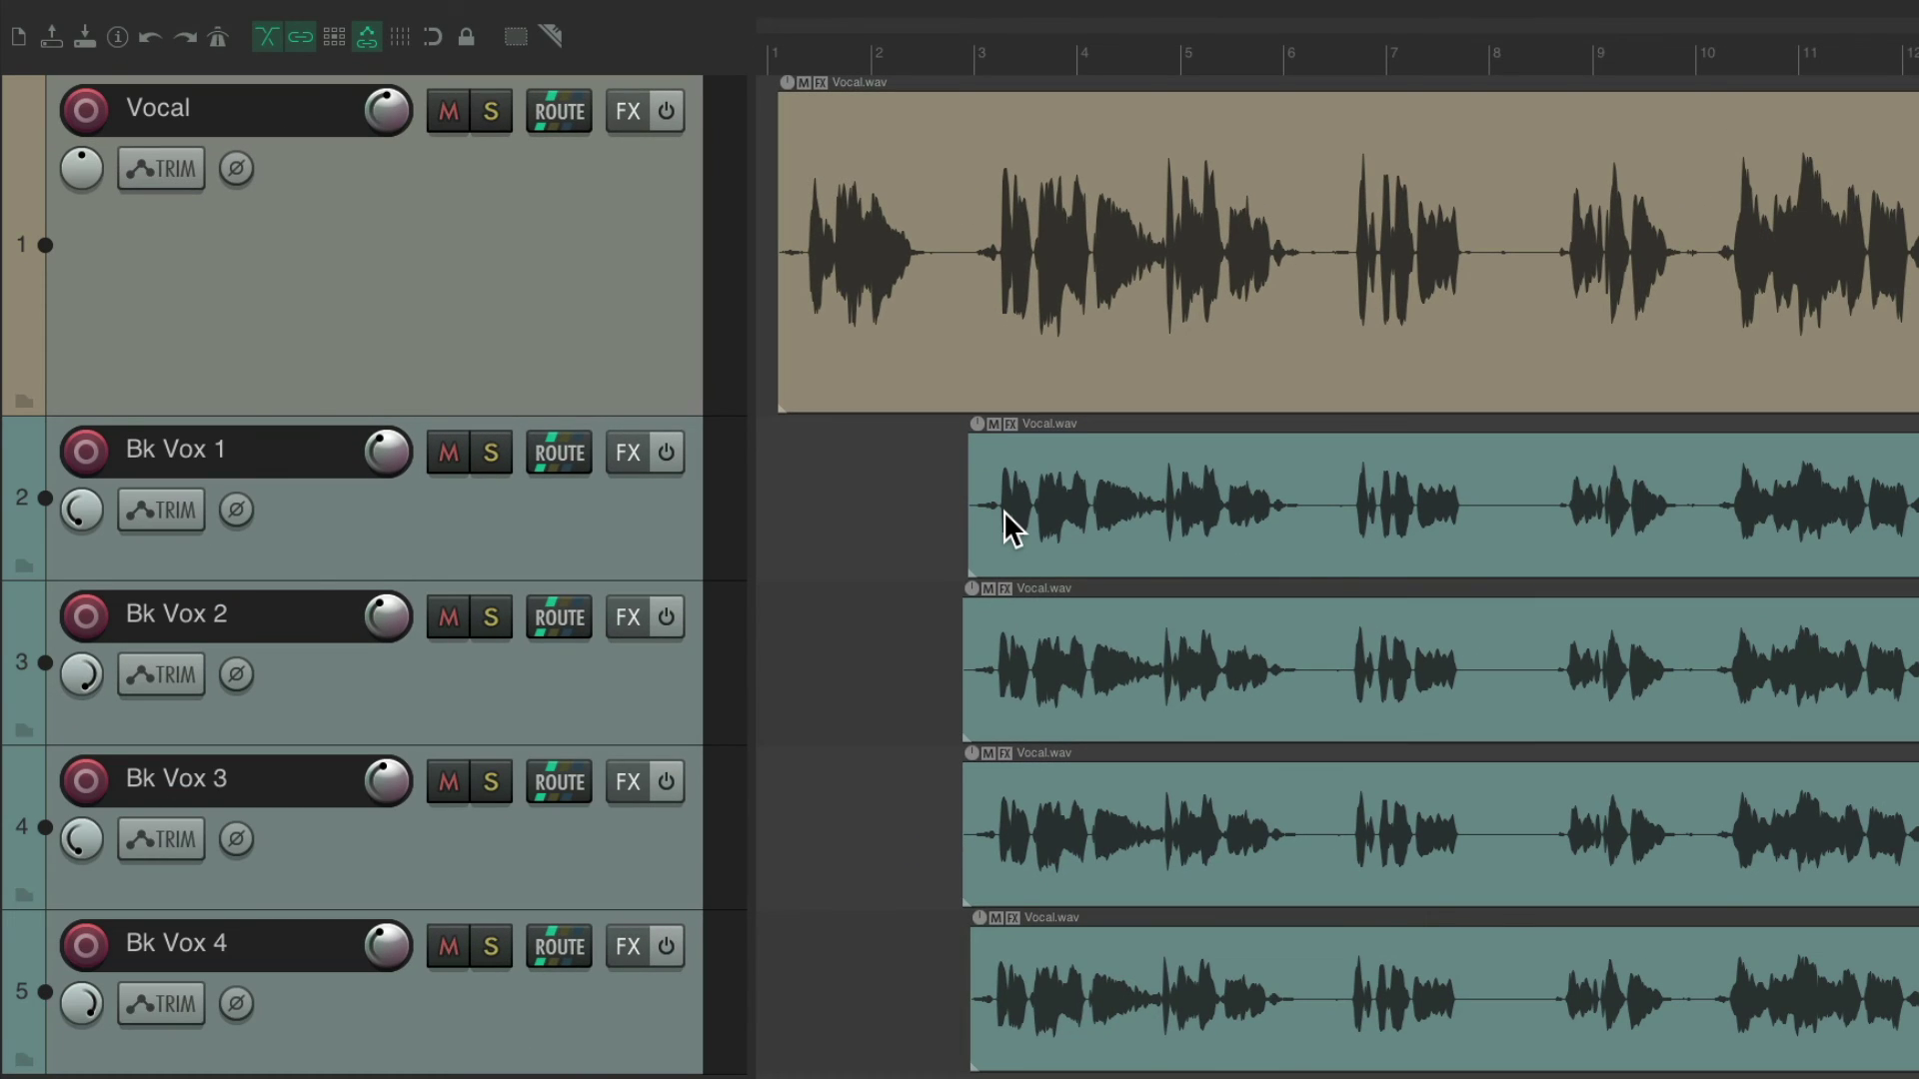
In the Mixer, add ReaGate, ReaComp and ReaEQ to all five tracks via F+G, F+C, F+Q.
key(super+m)
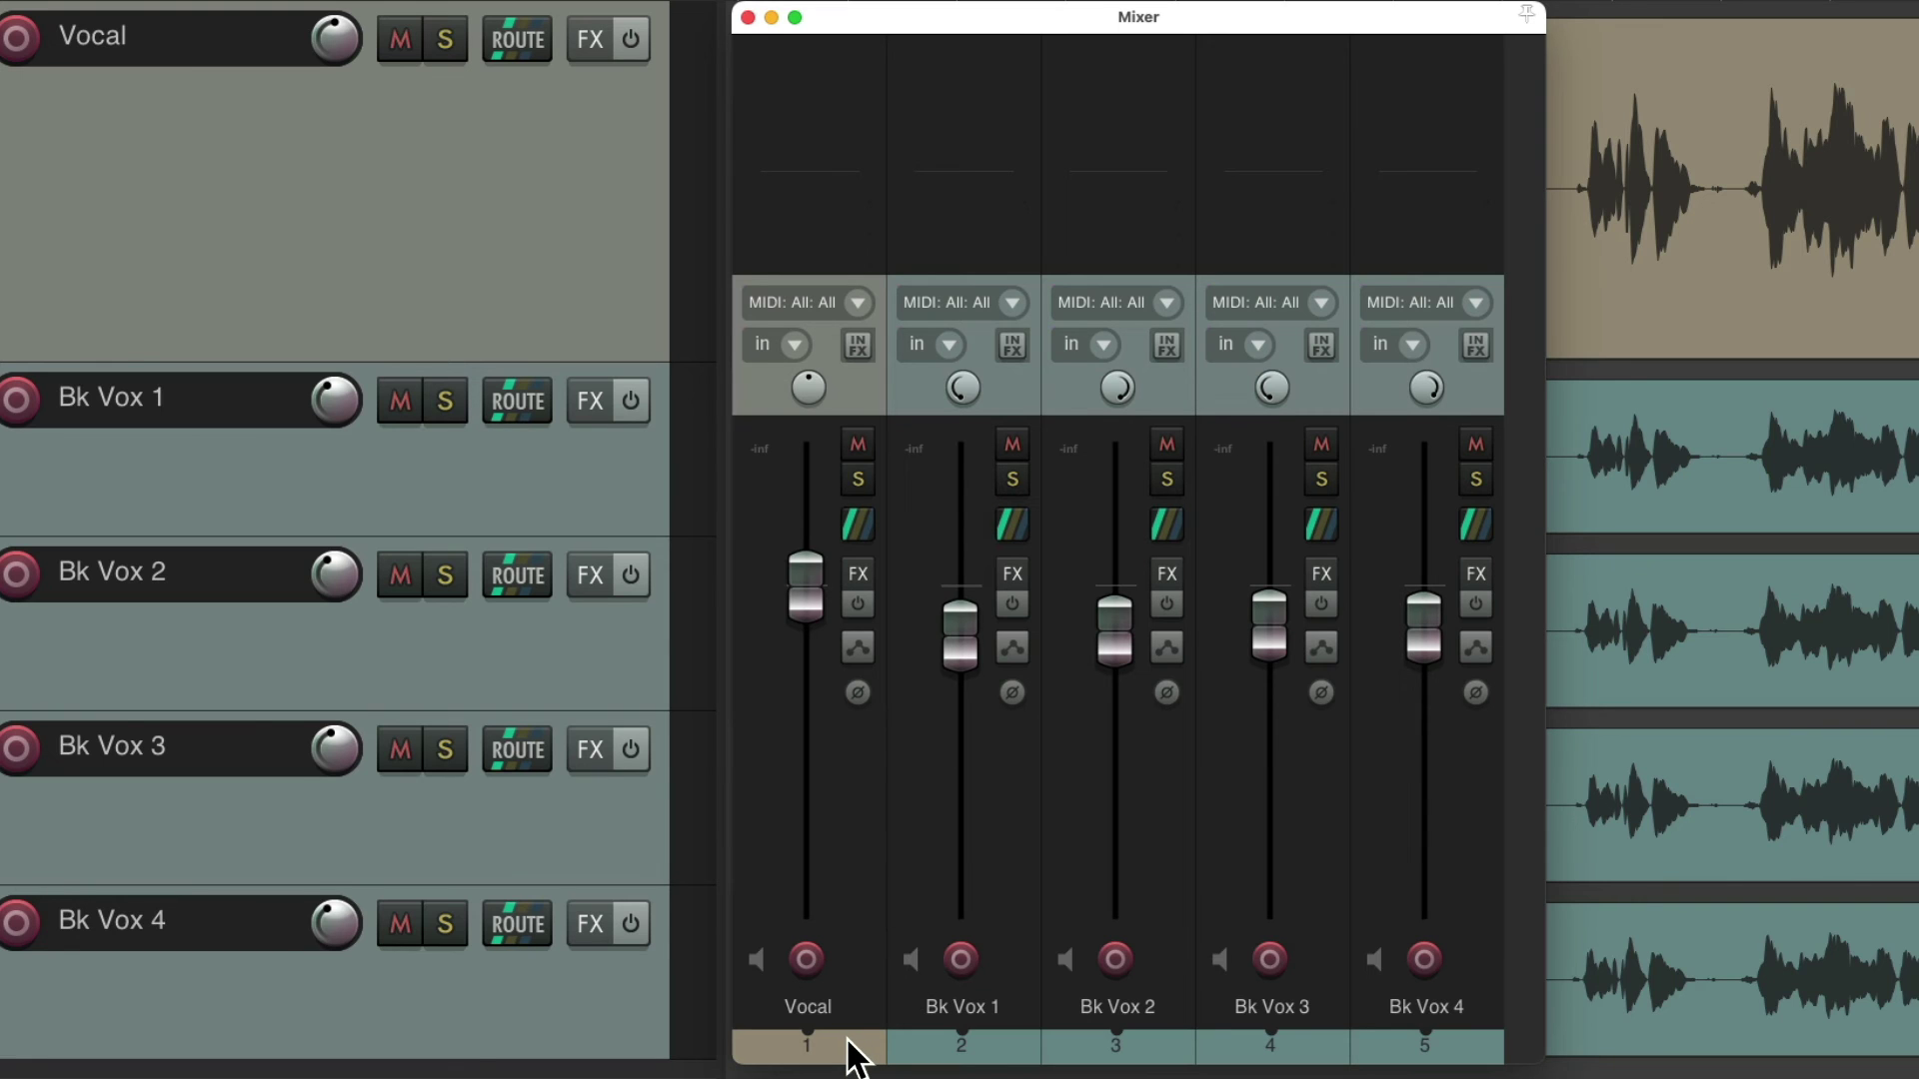
key(super+a)
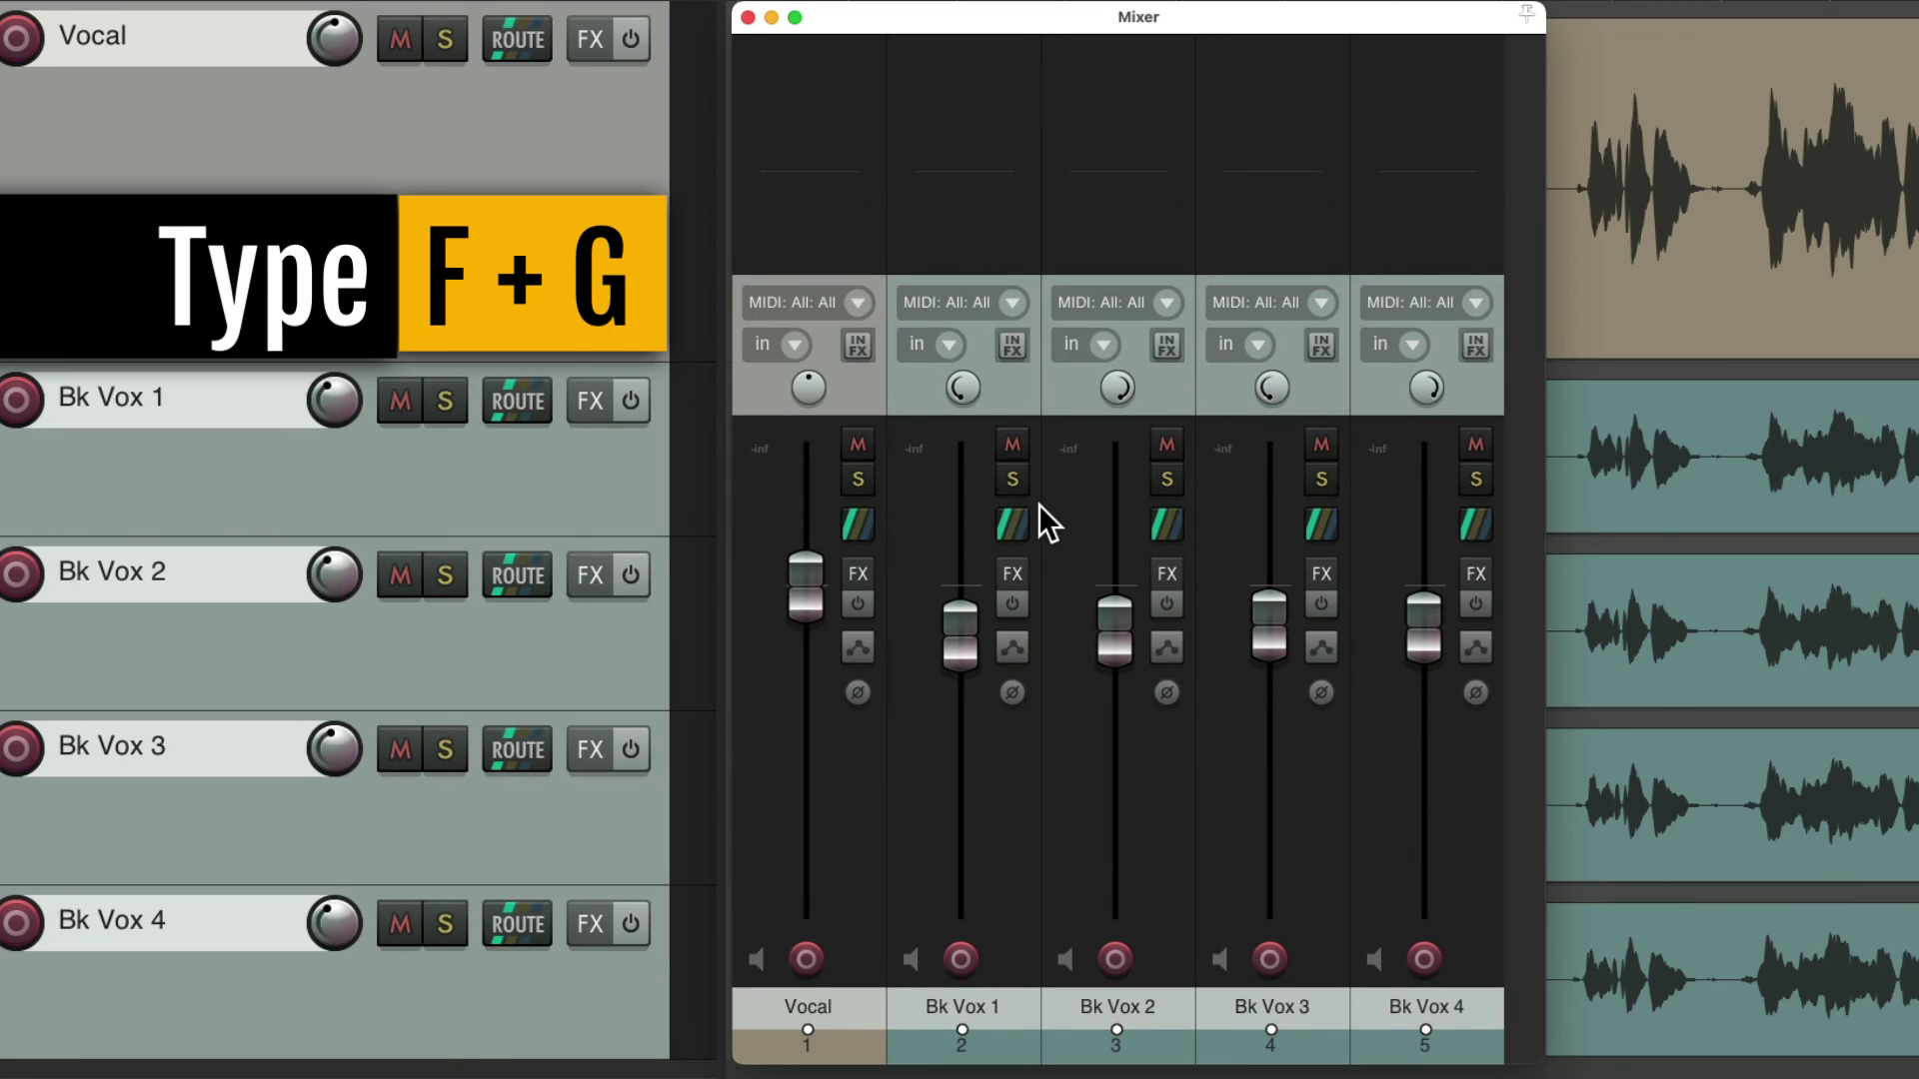
key(f)
key(g)
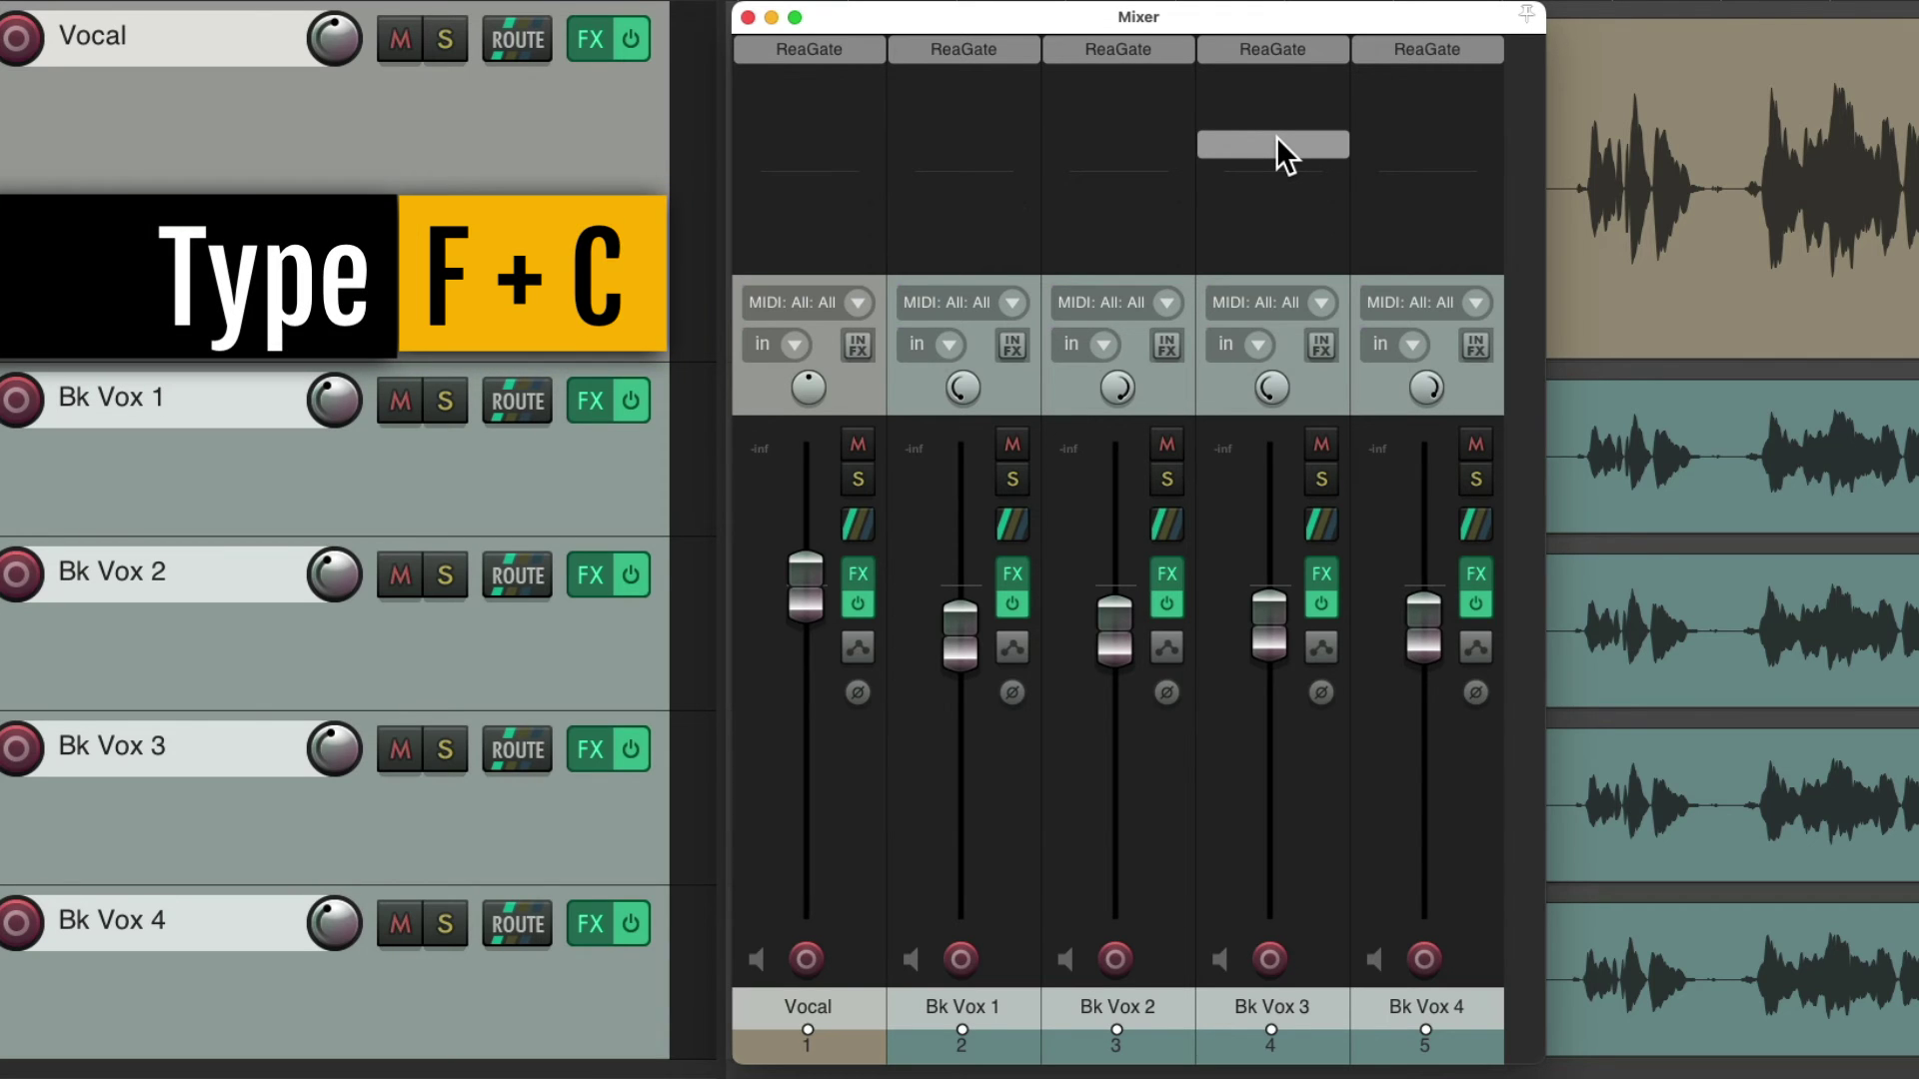
key(f)
key(c)
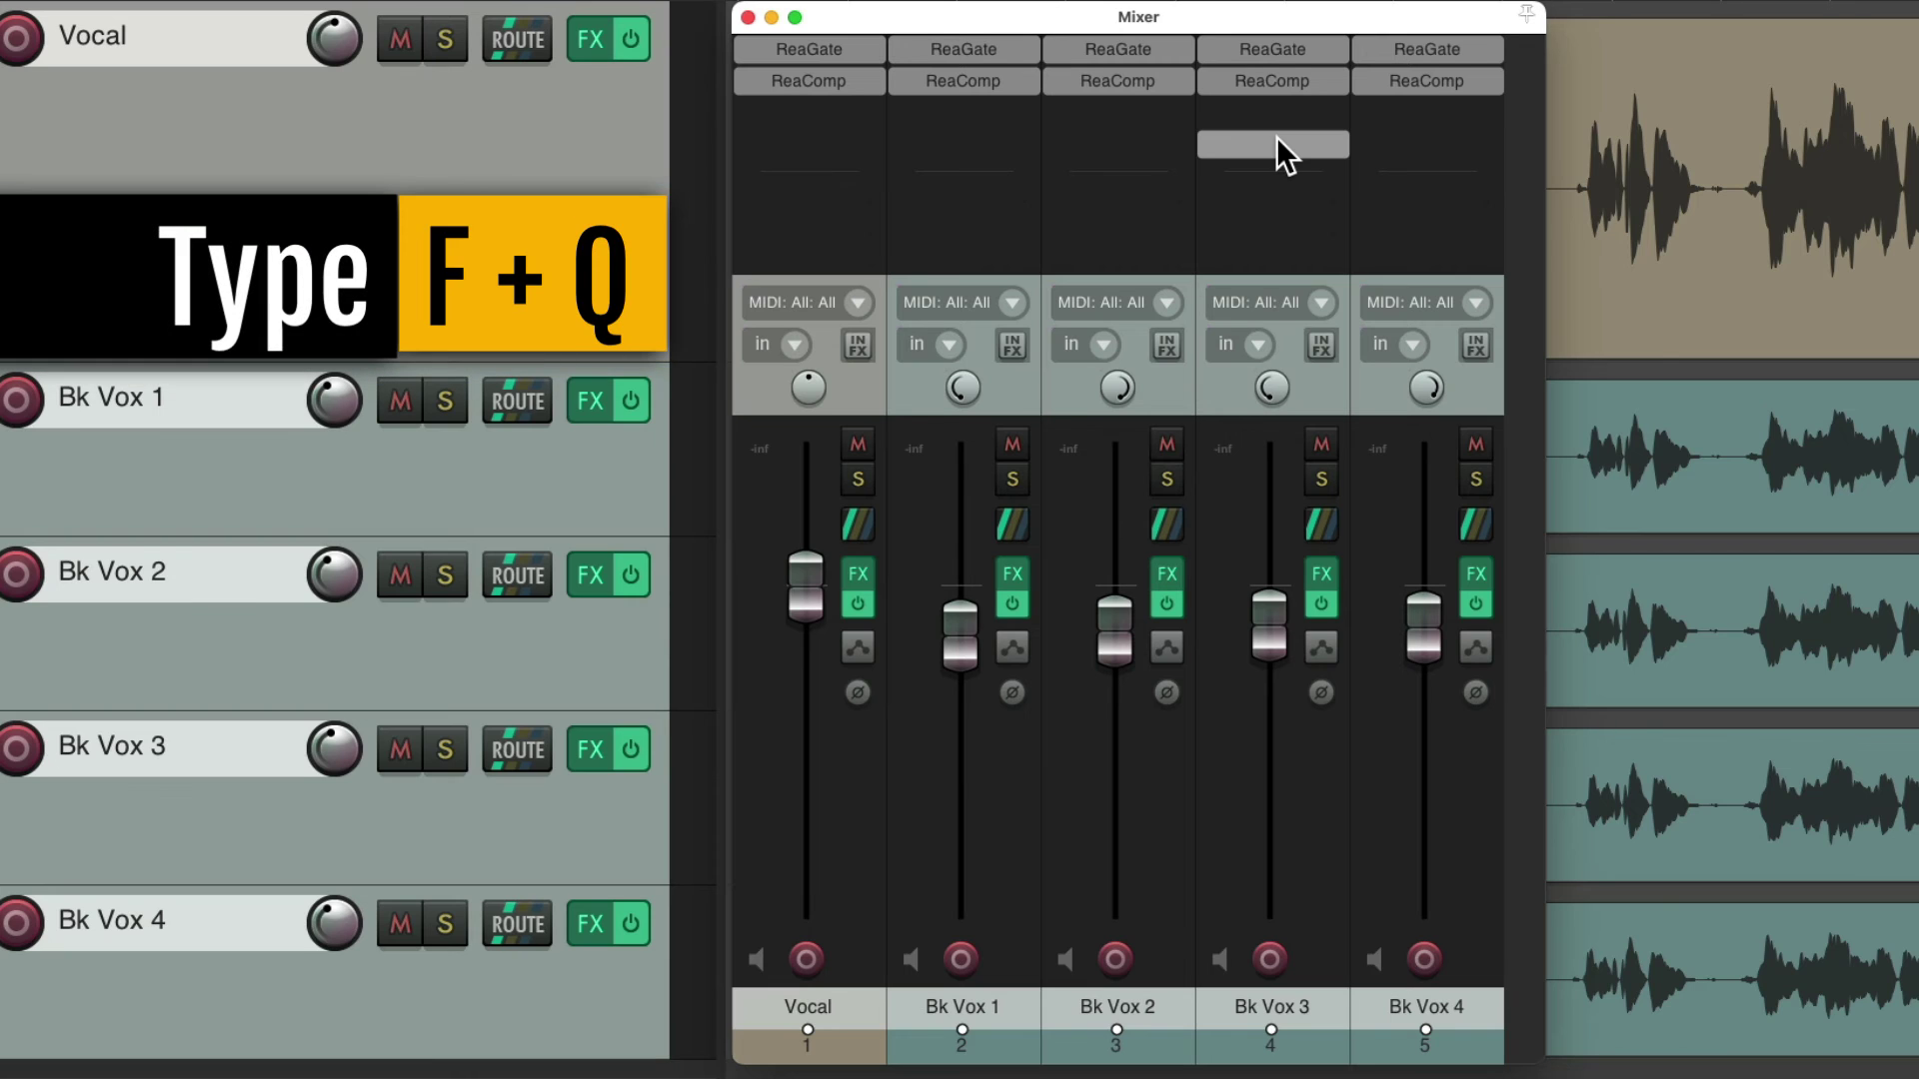
key(f)
key(q)
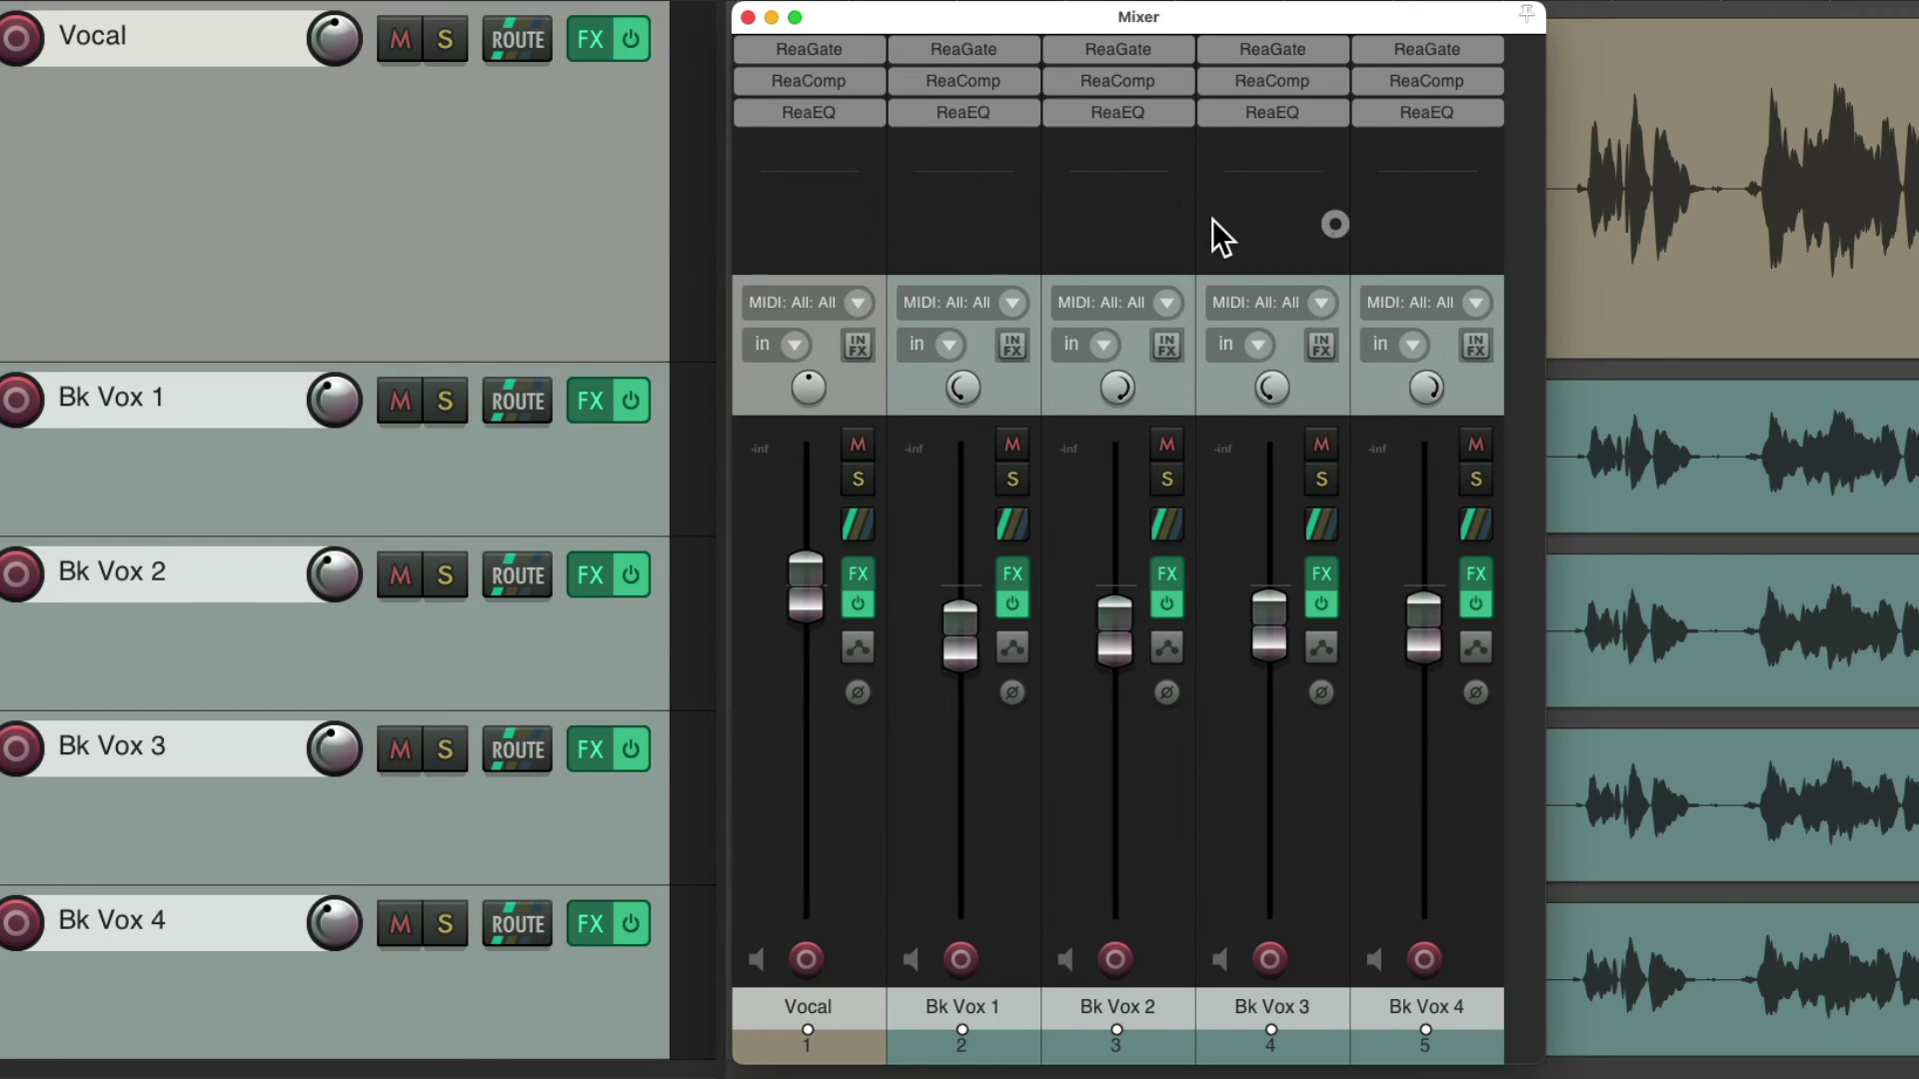
key(super+m)
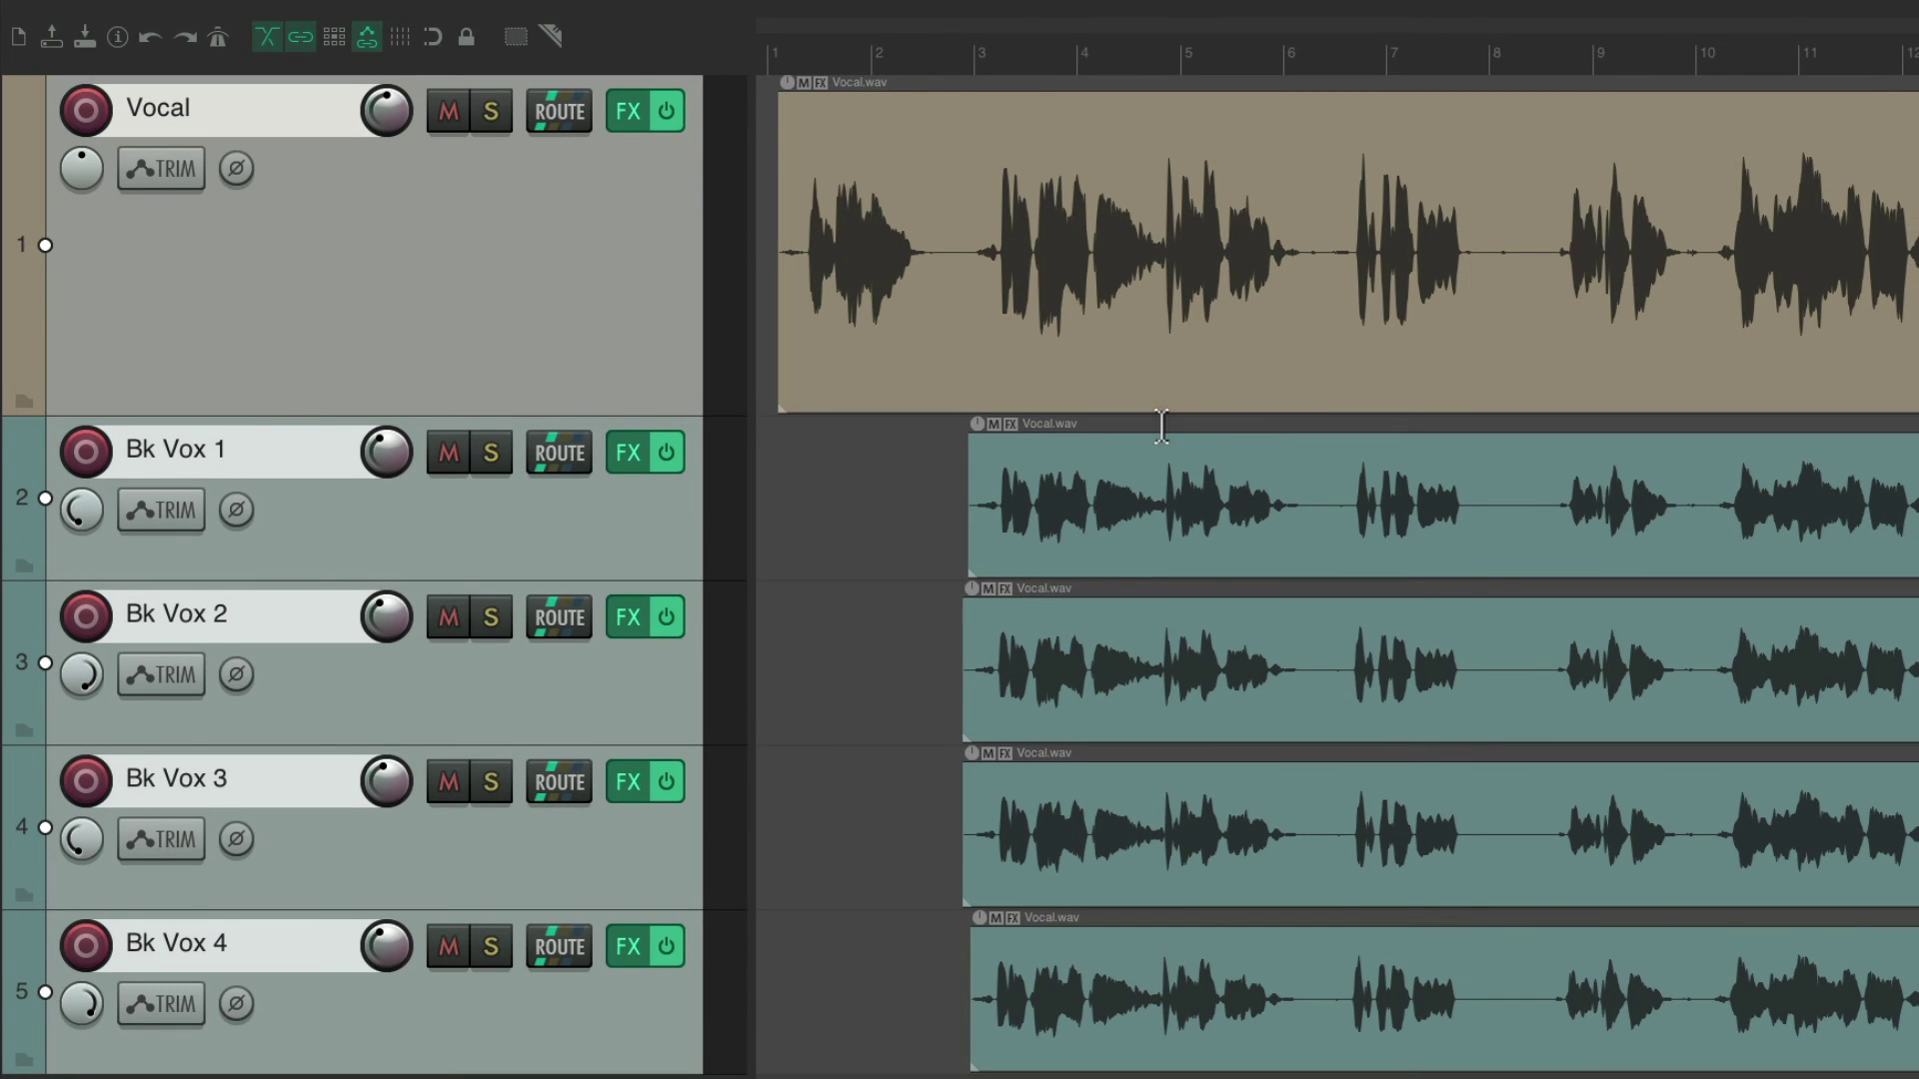
Add ReaComp to the four Bk Vox items with F+C.
drag(1059, 486, 1246, 985)
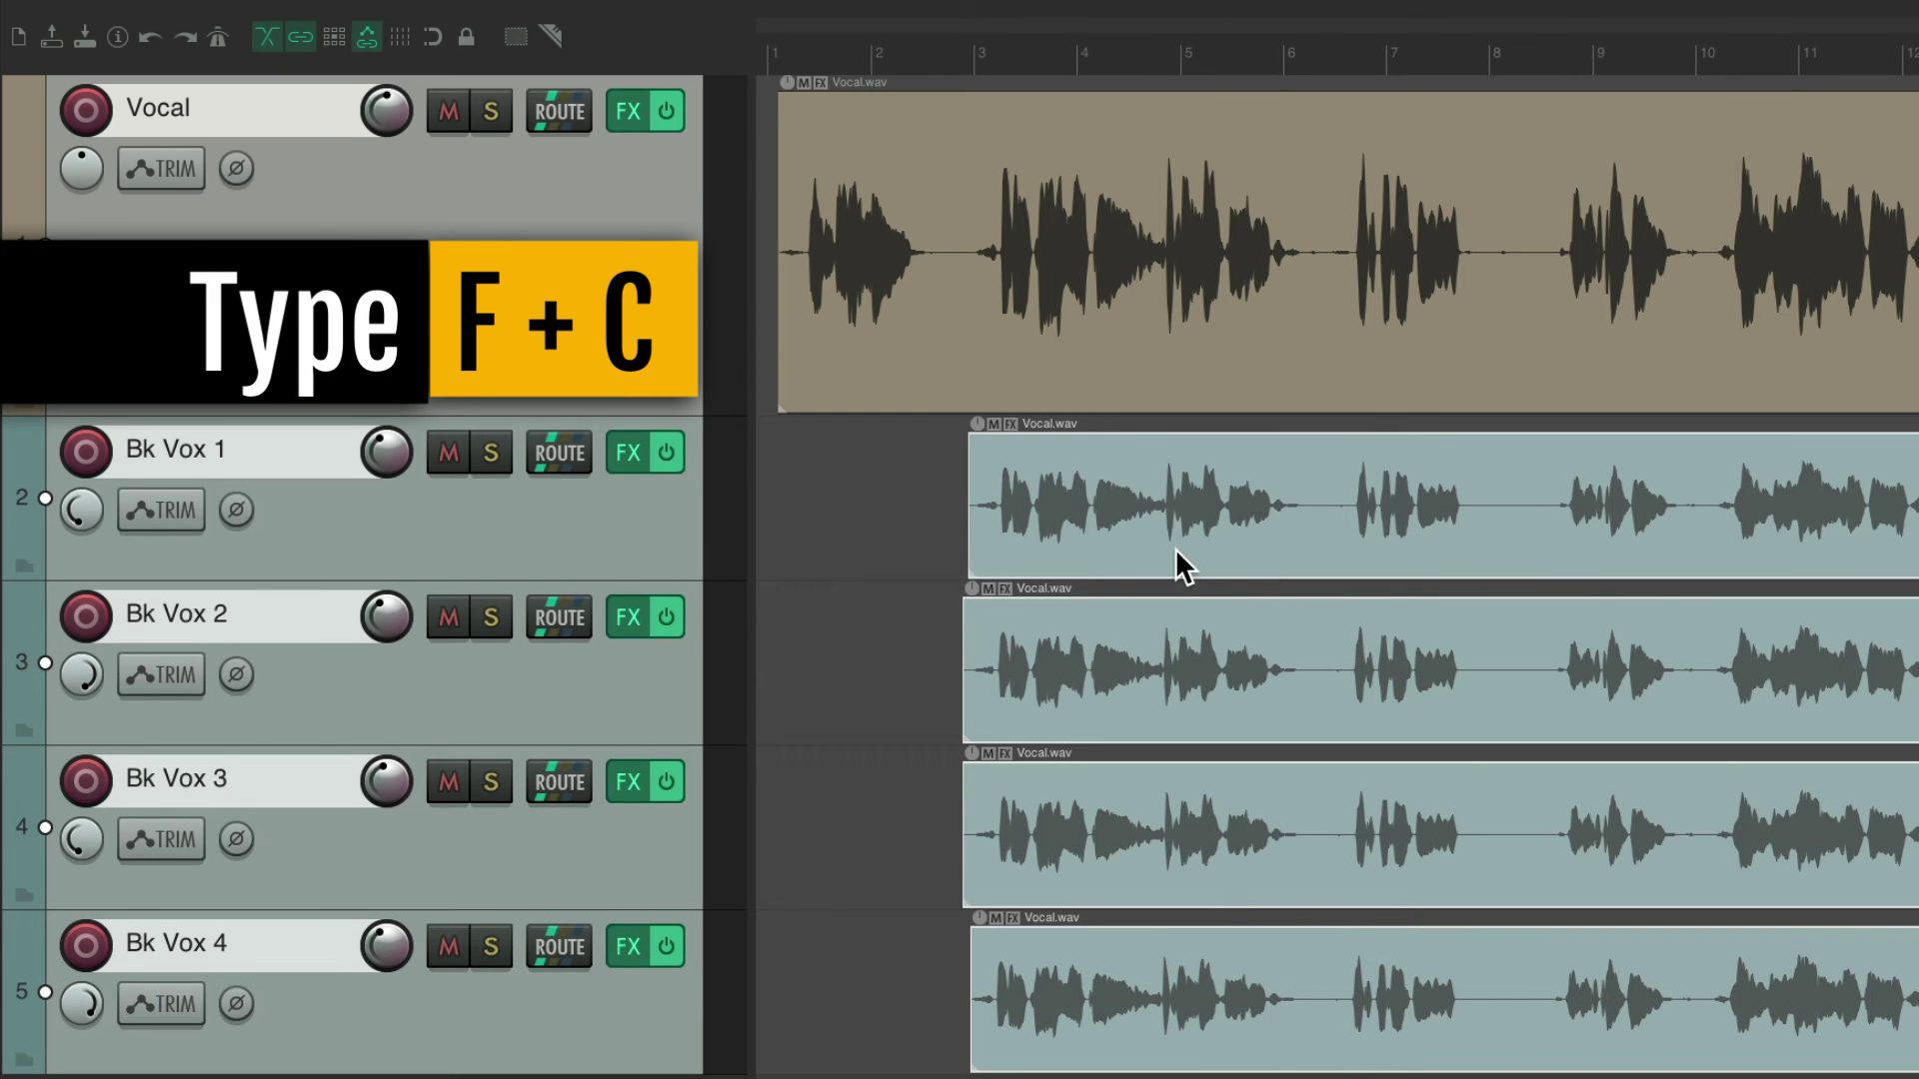
key(f)
key(c)
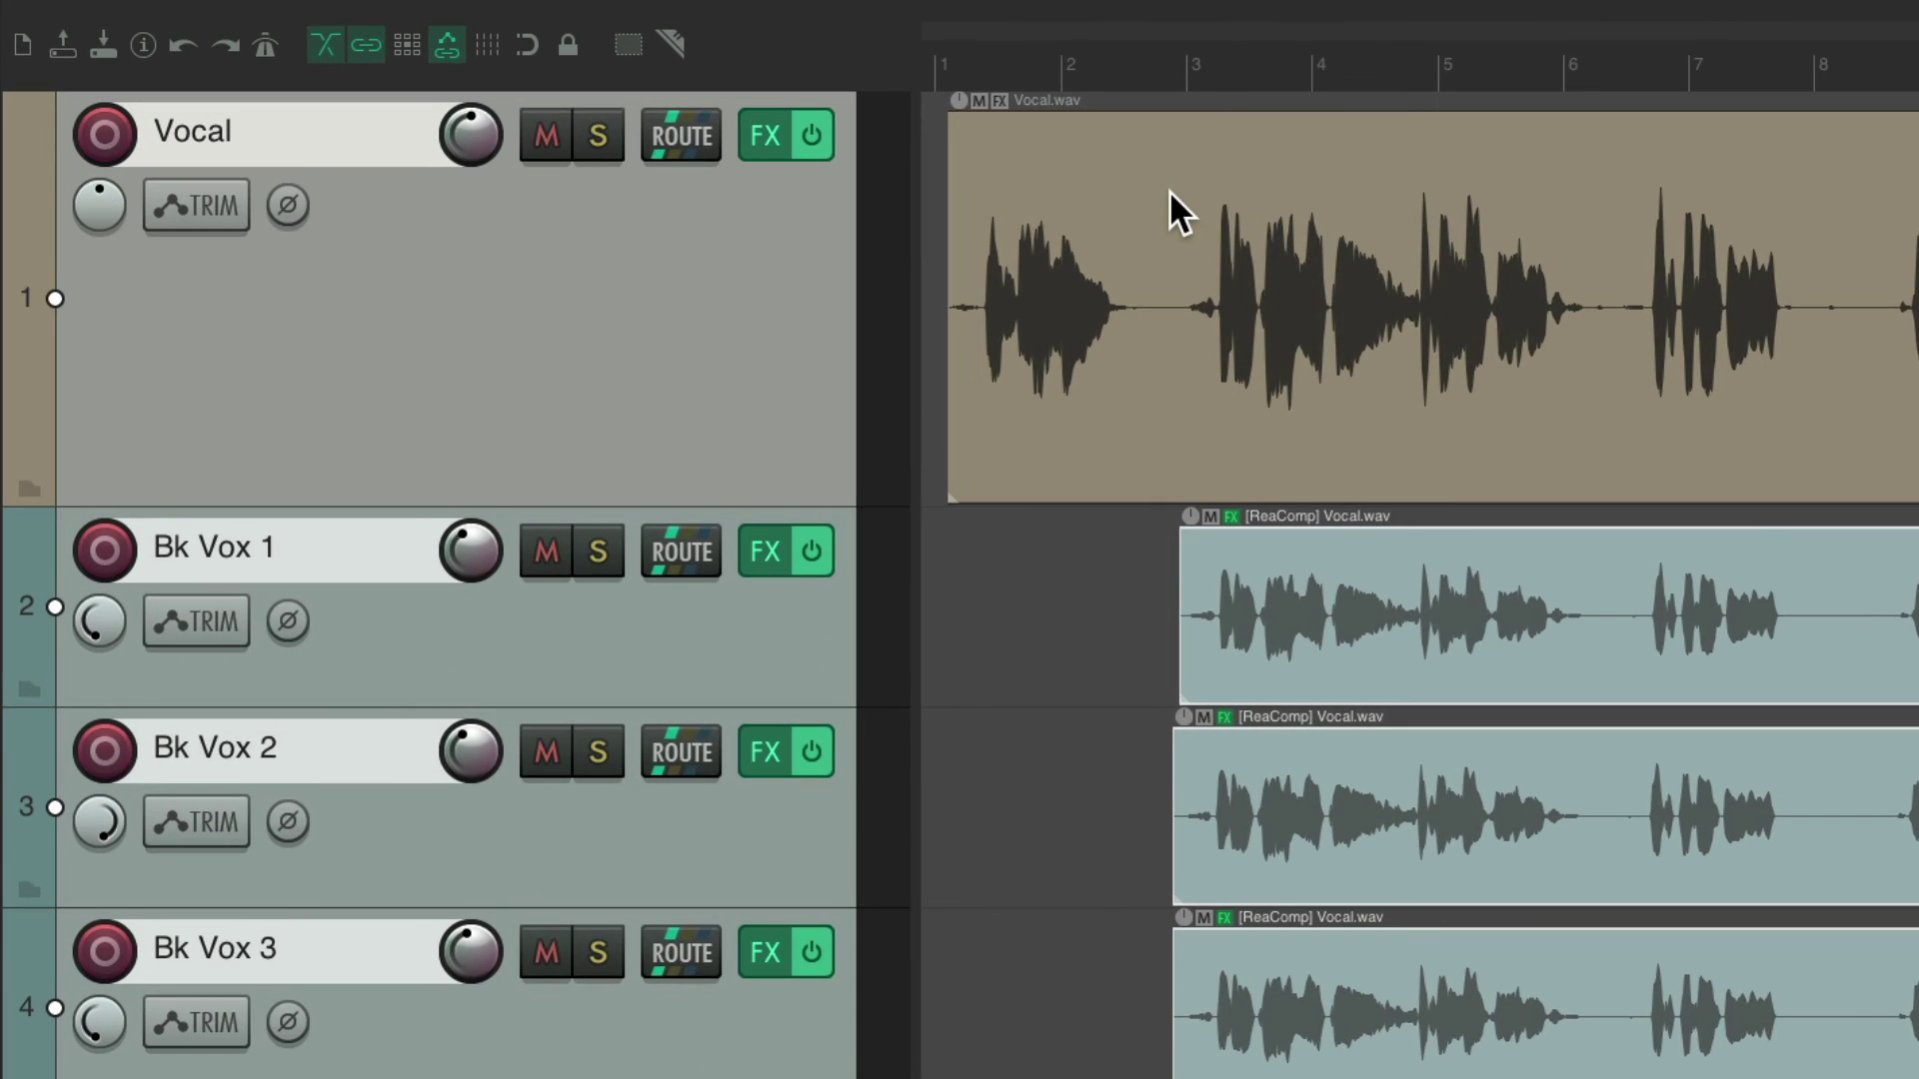
Paste the gate, comp and EQ chain onto the Vocal item, inspect it, then strip all FX.
click(1077, 162)
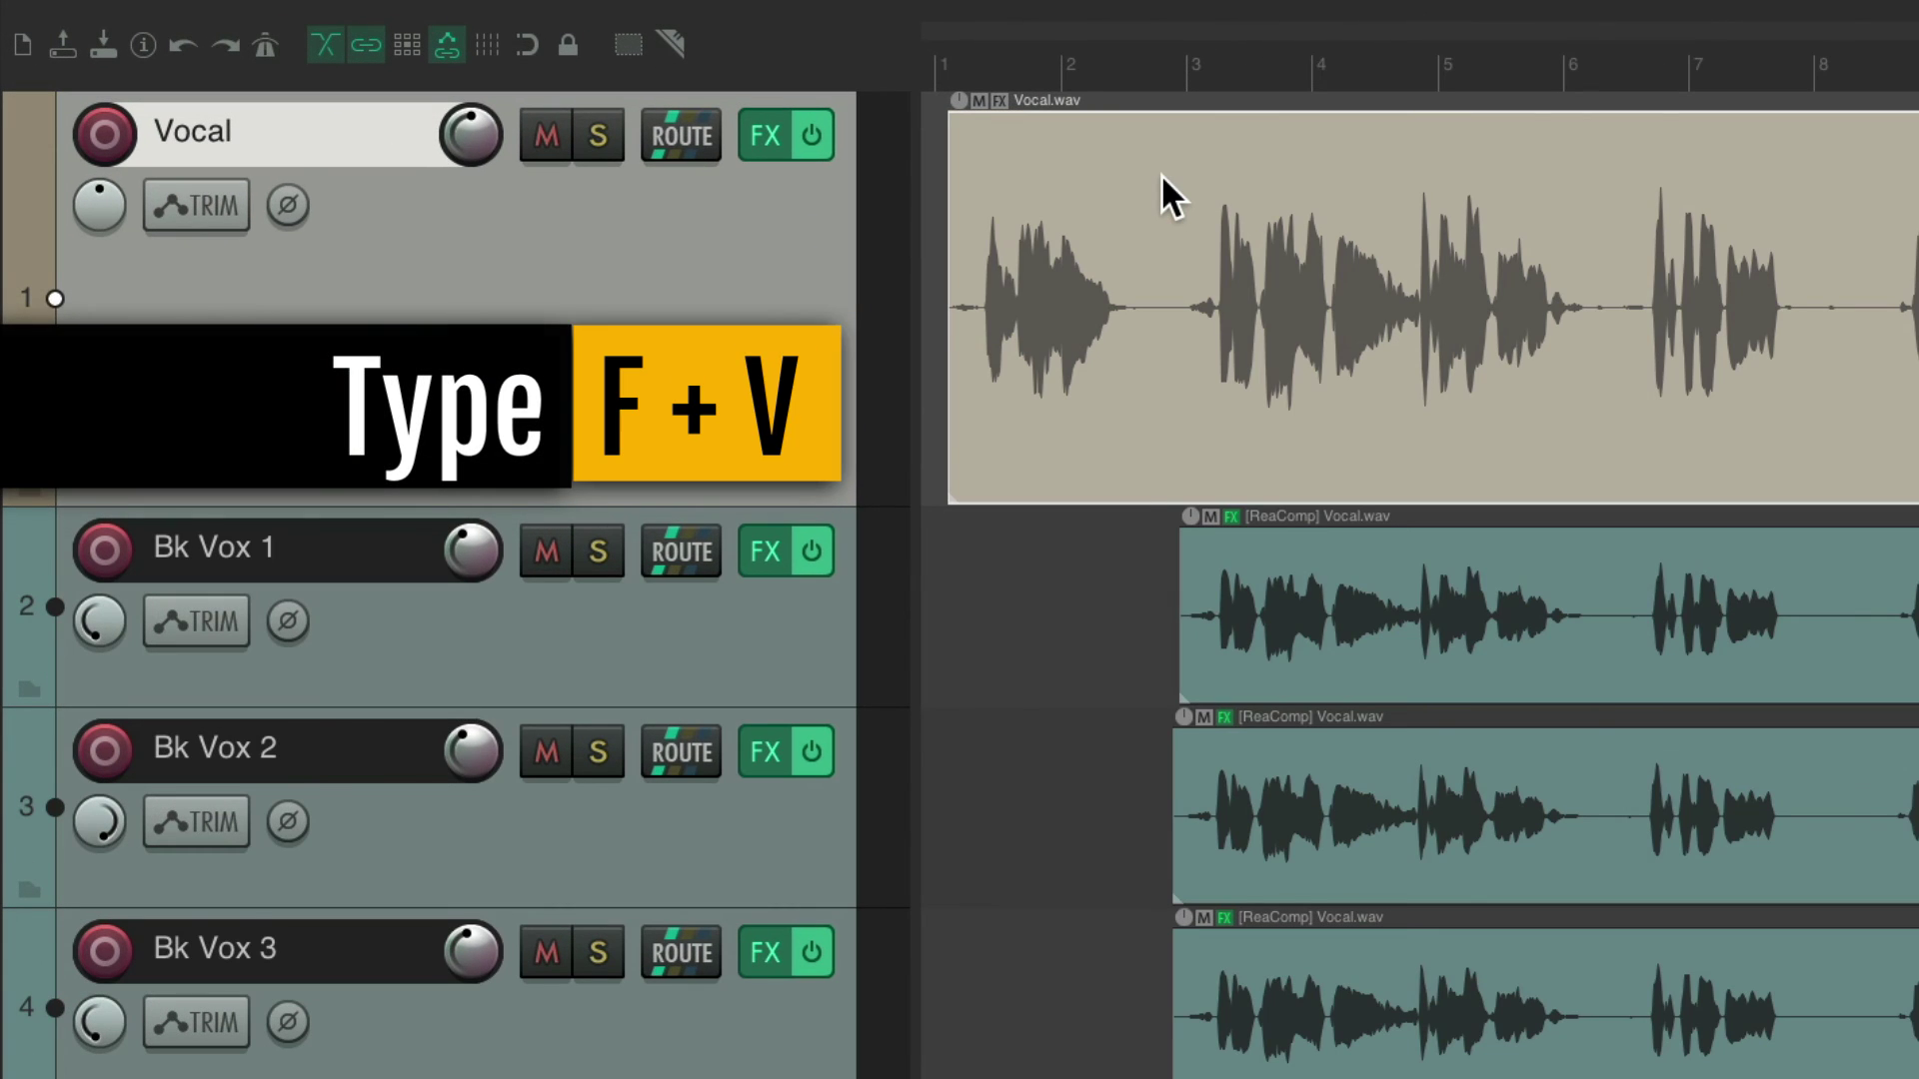
key(f+v)
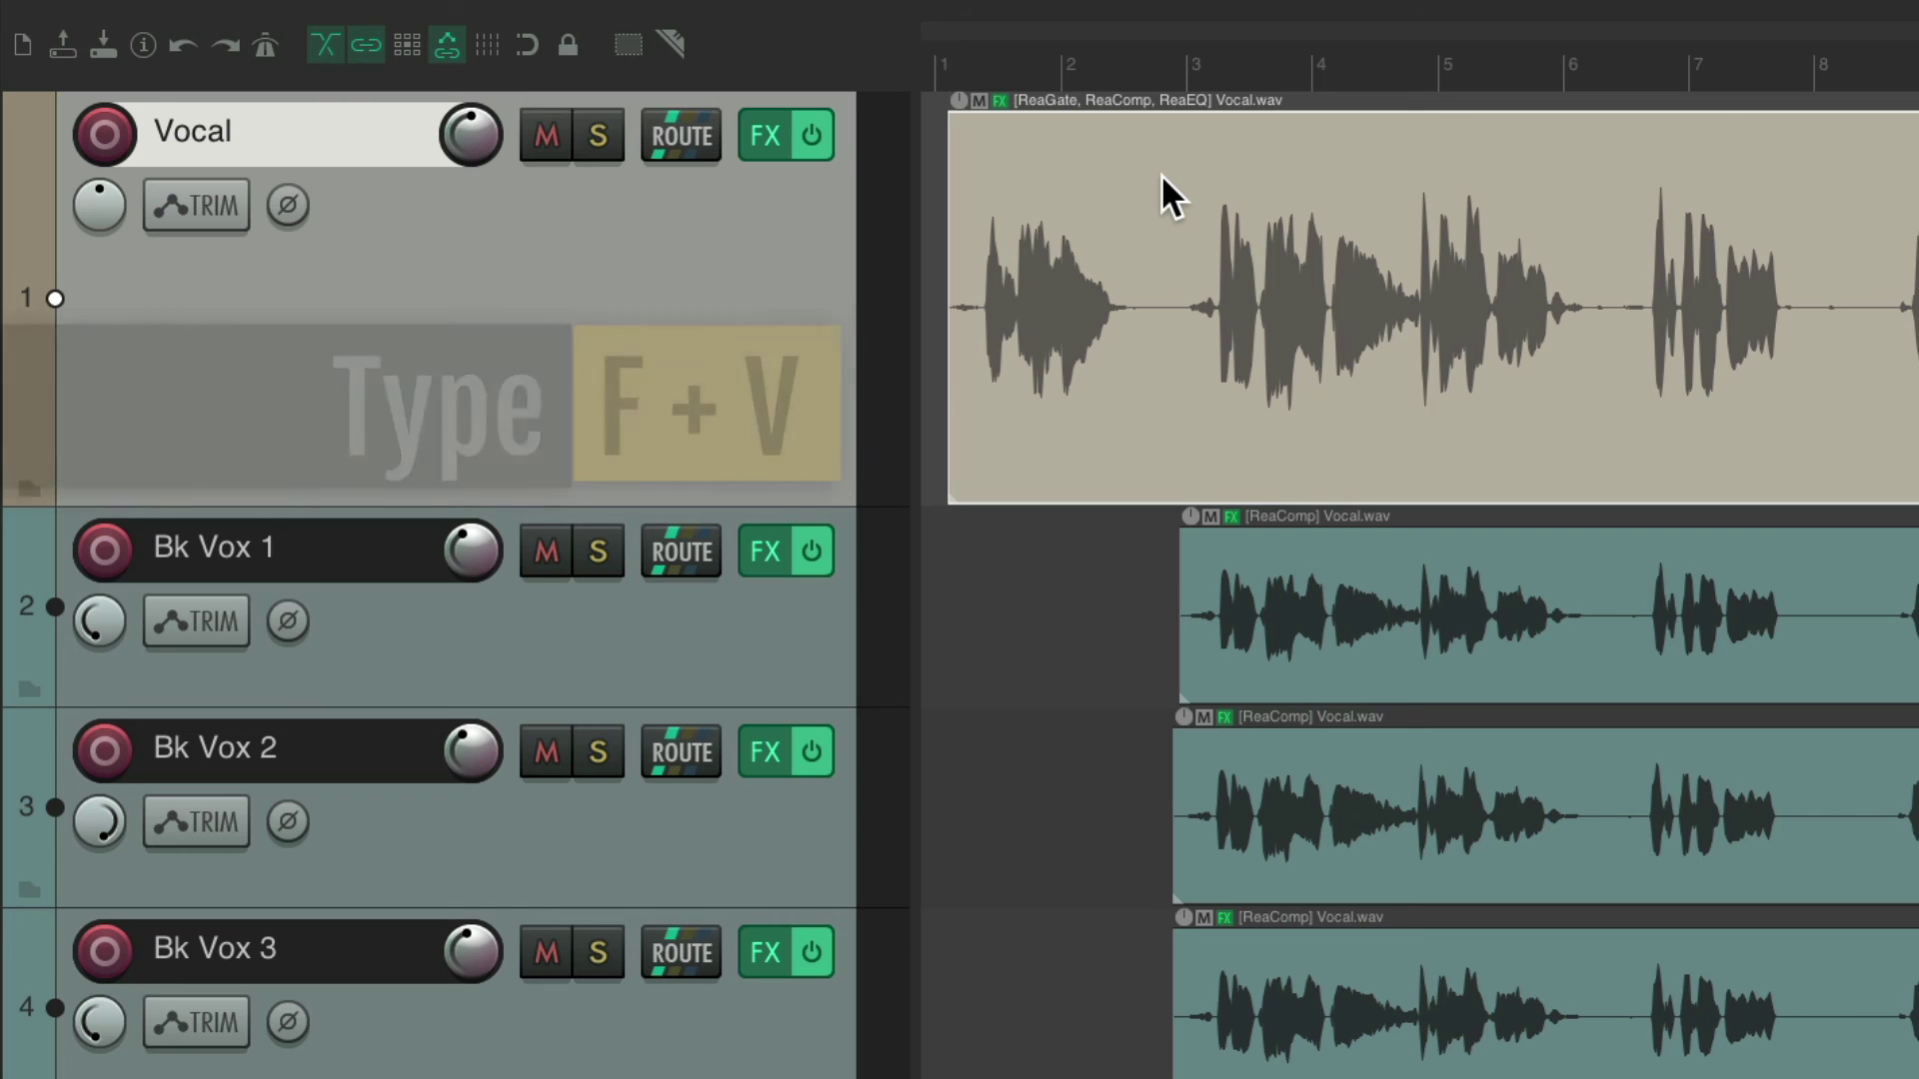
click(999, 100)
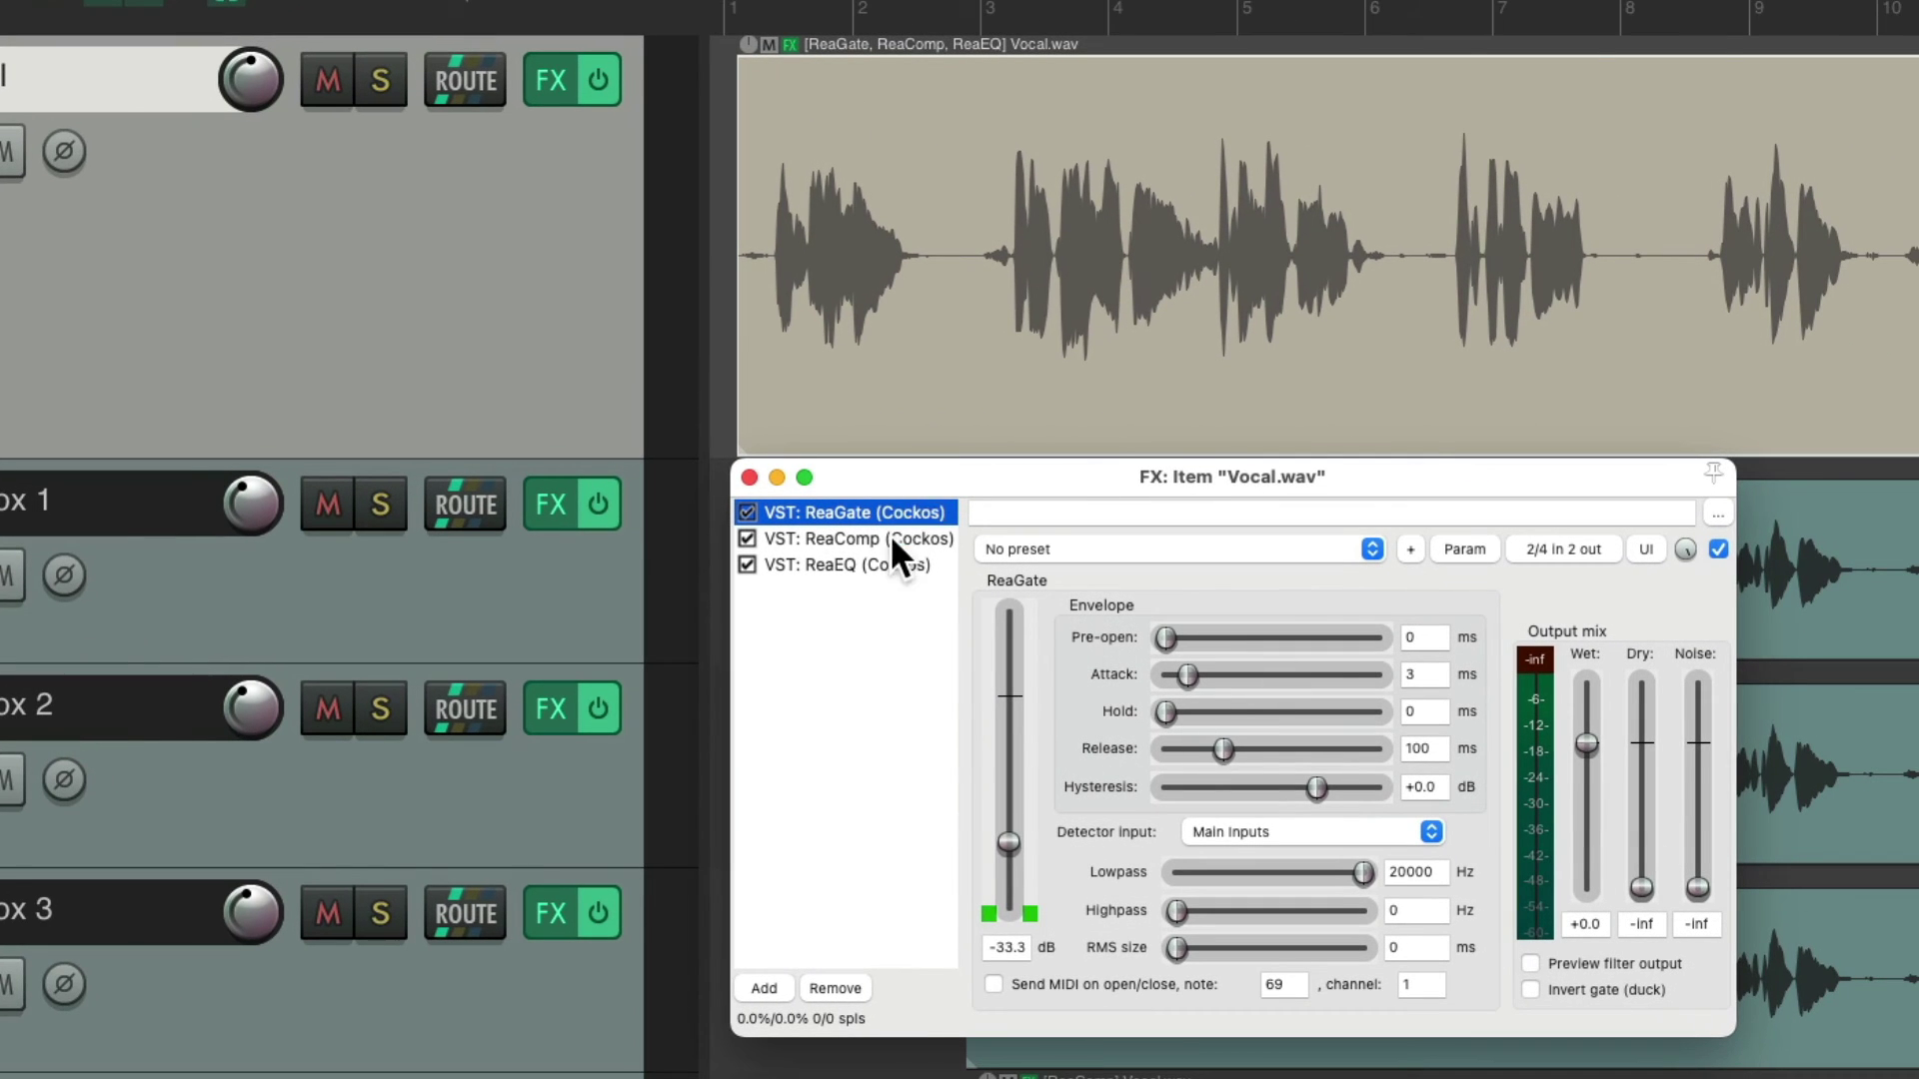
click(890, 537)
click(891, 564)
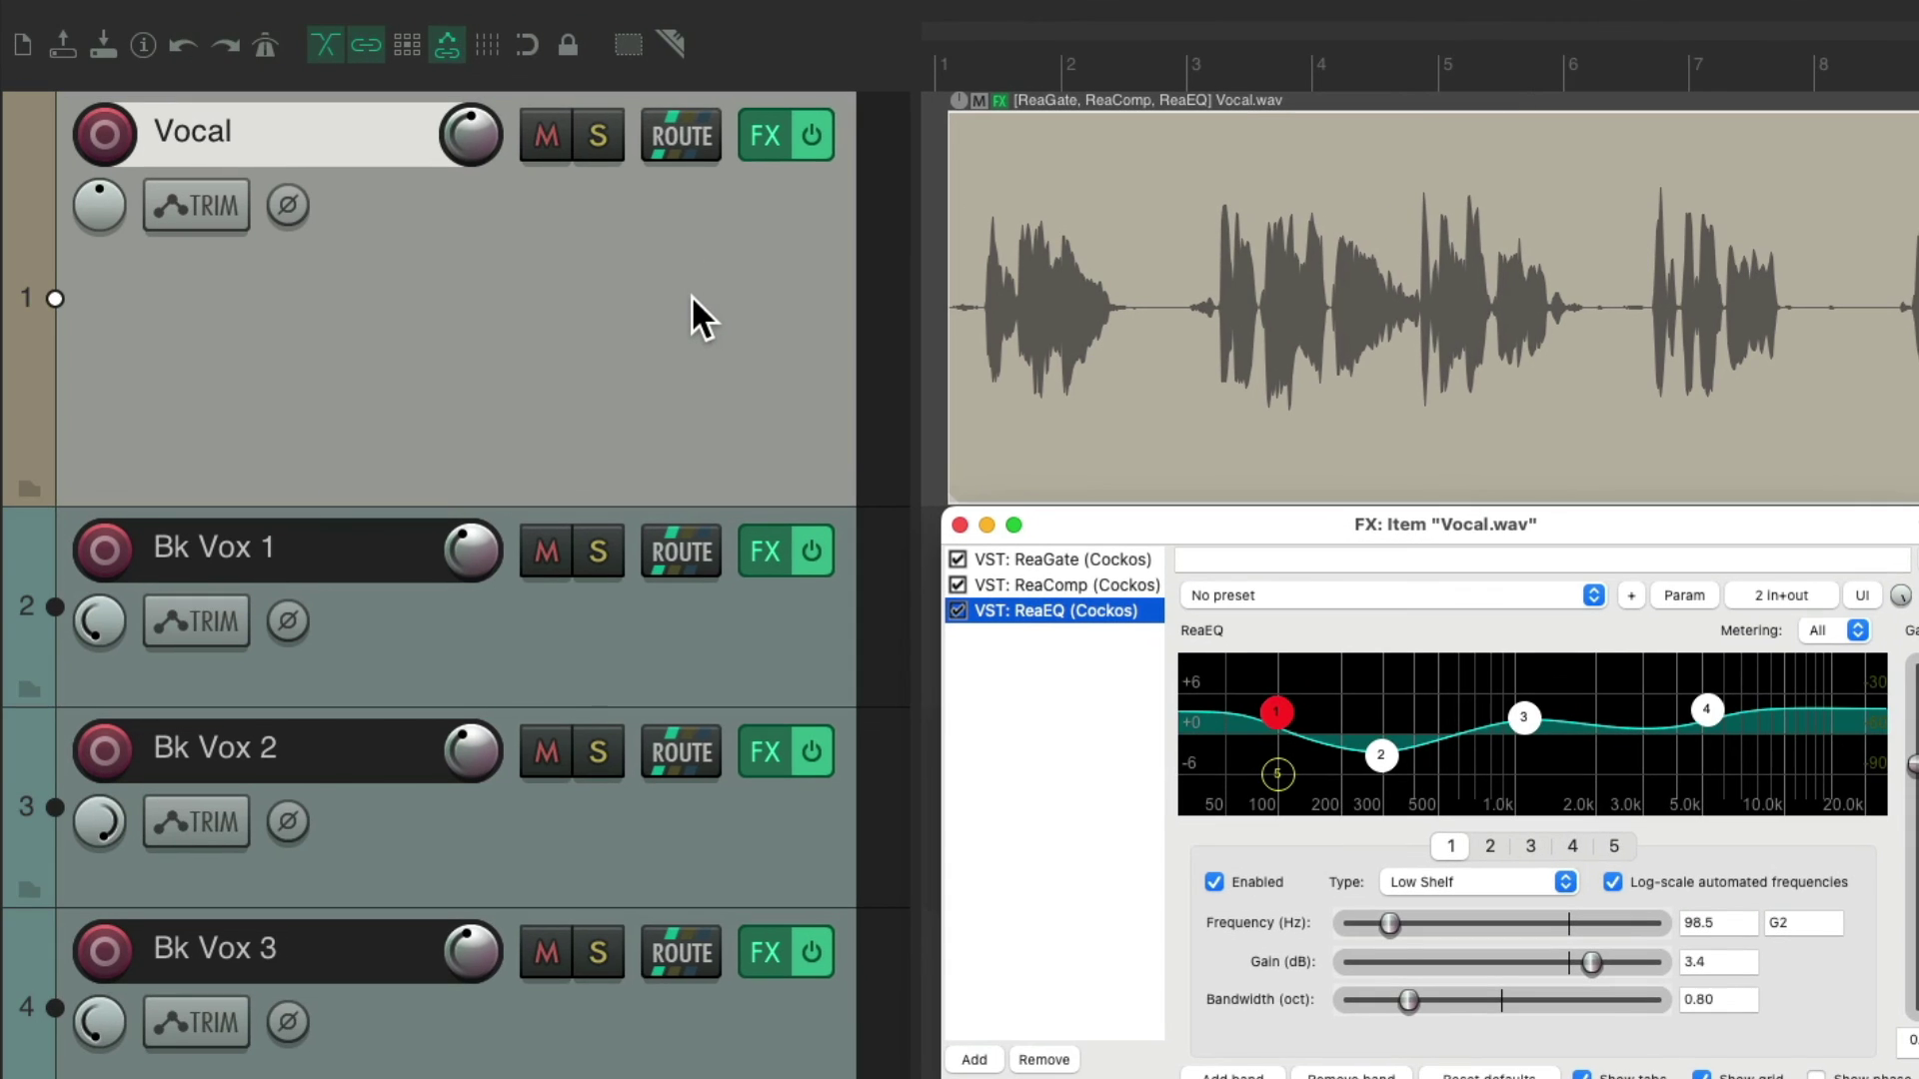
key(f)
key(c)
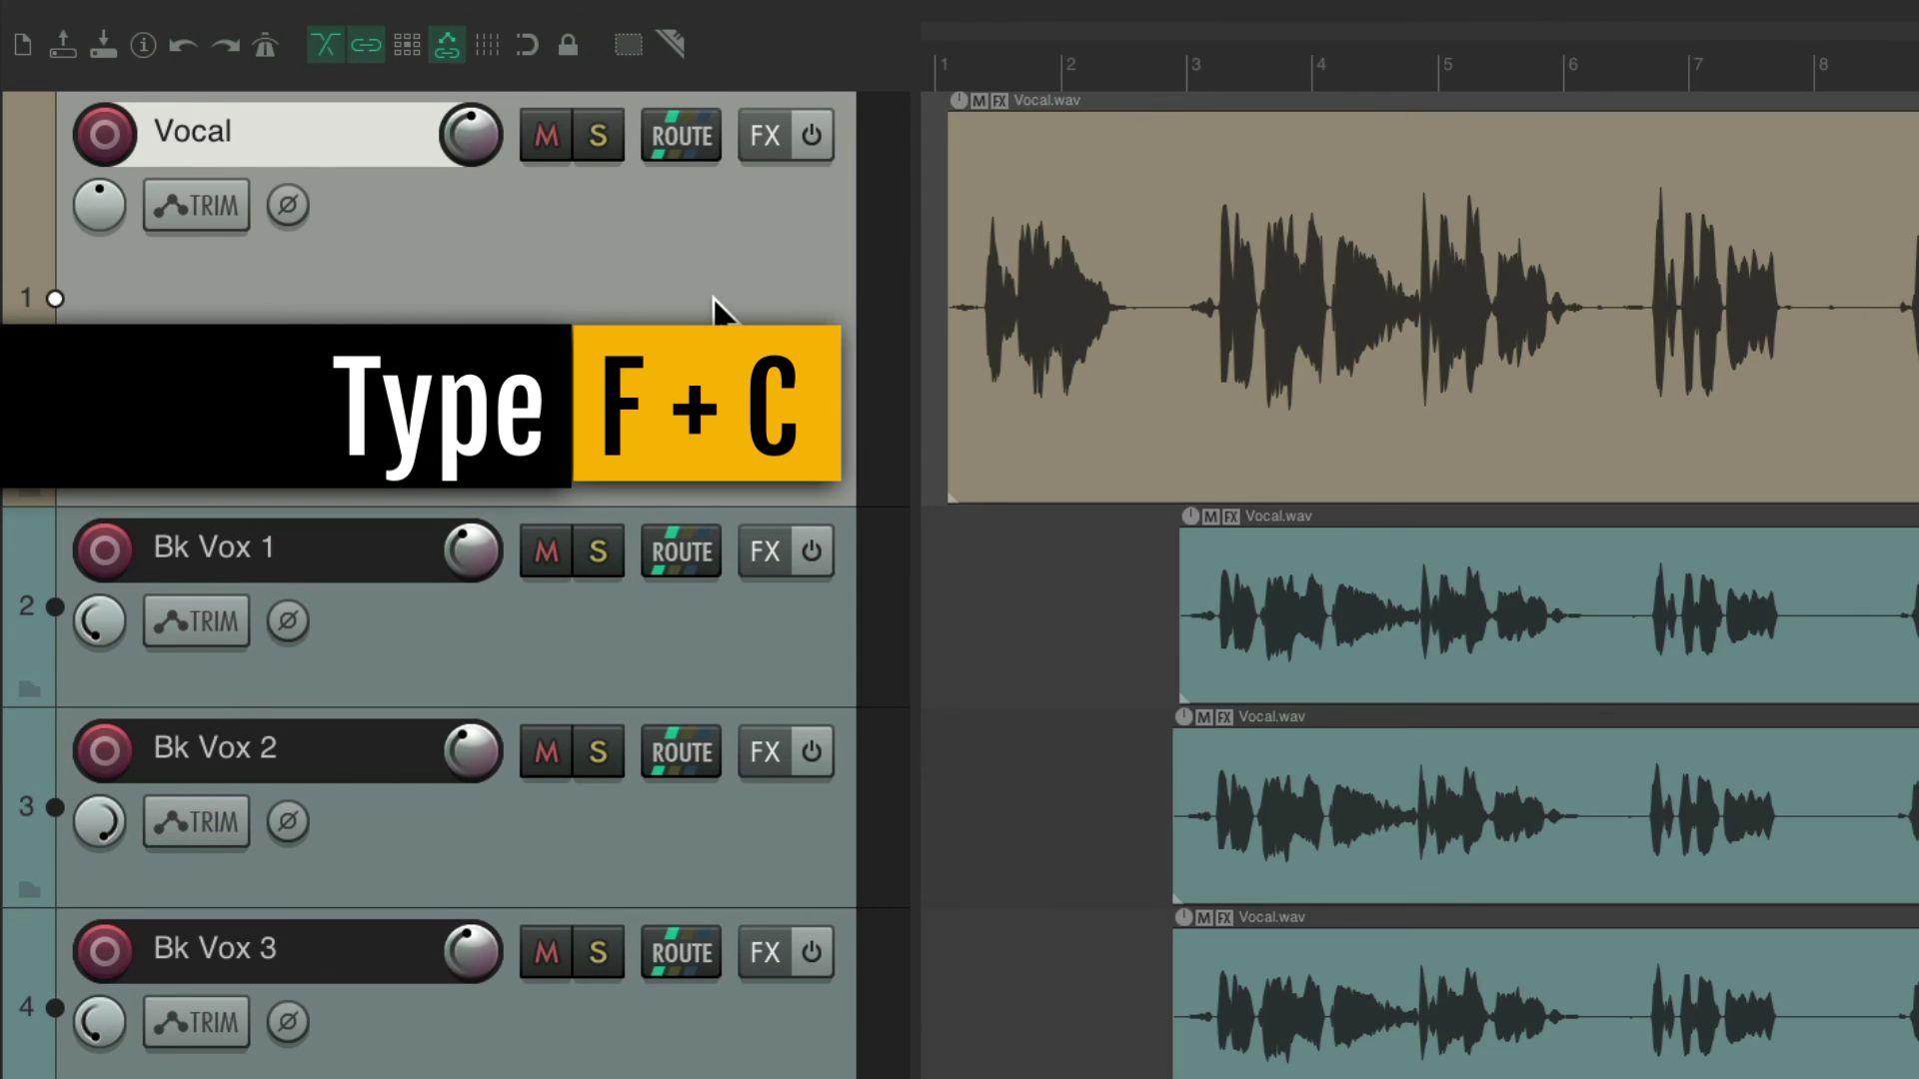
Add ReaComp, ReaGate and ReaEQ to the Vocal track with F+C, F+G, F+Q.
key(f)
key(c)
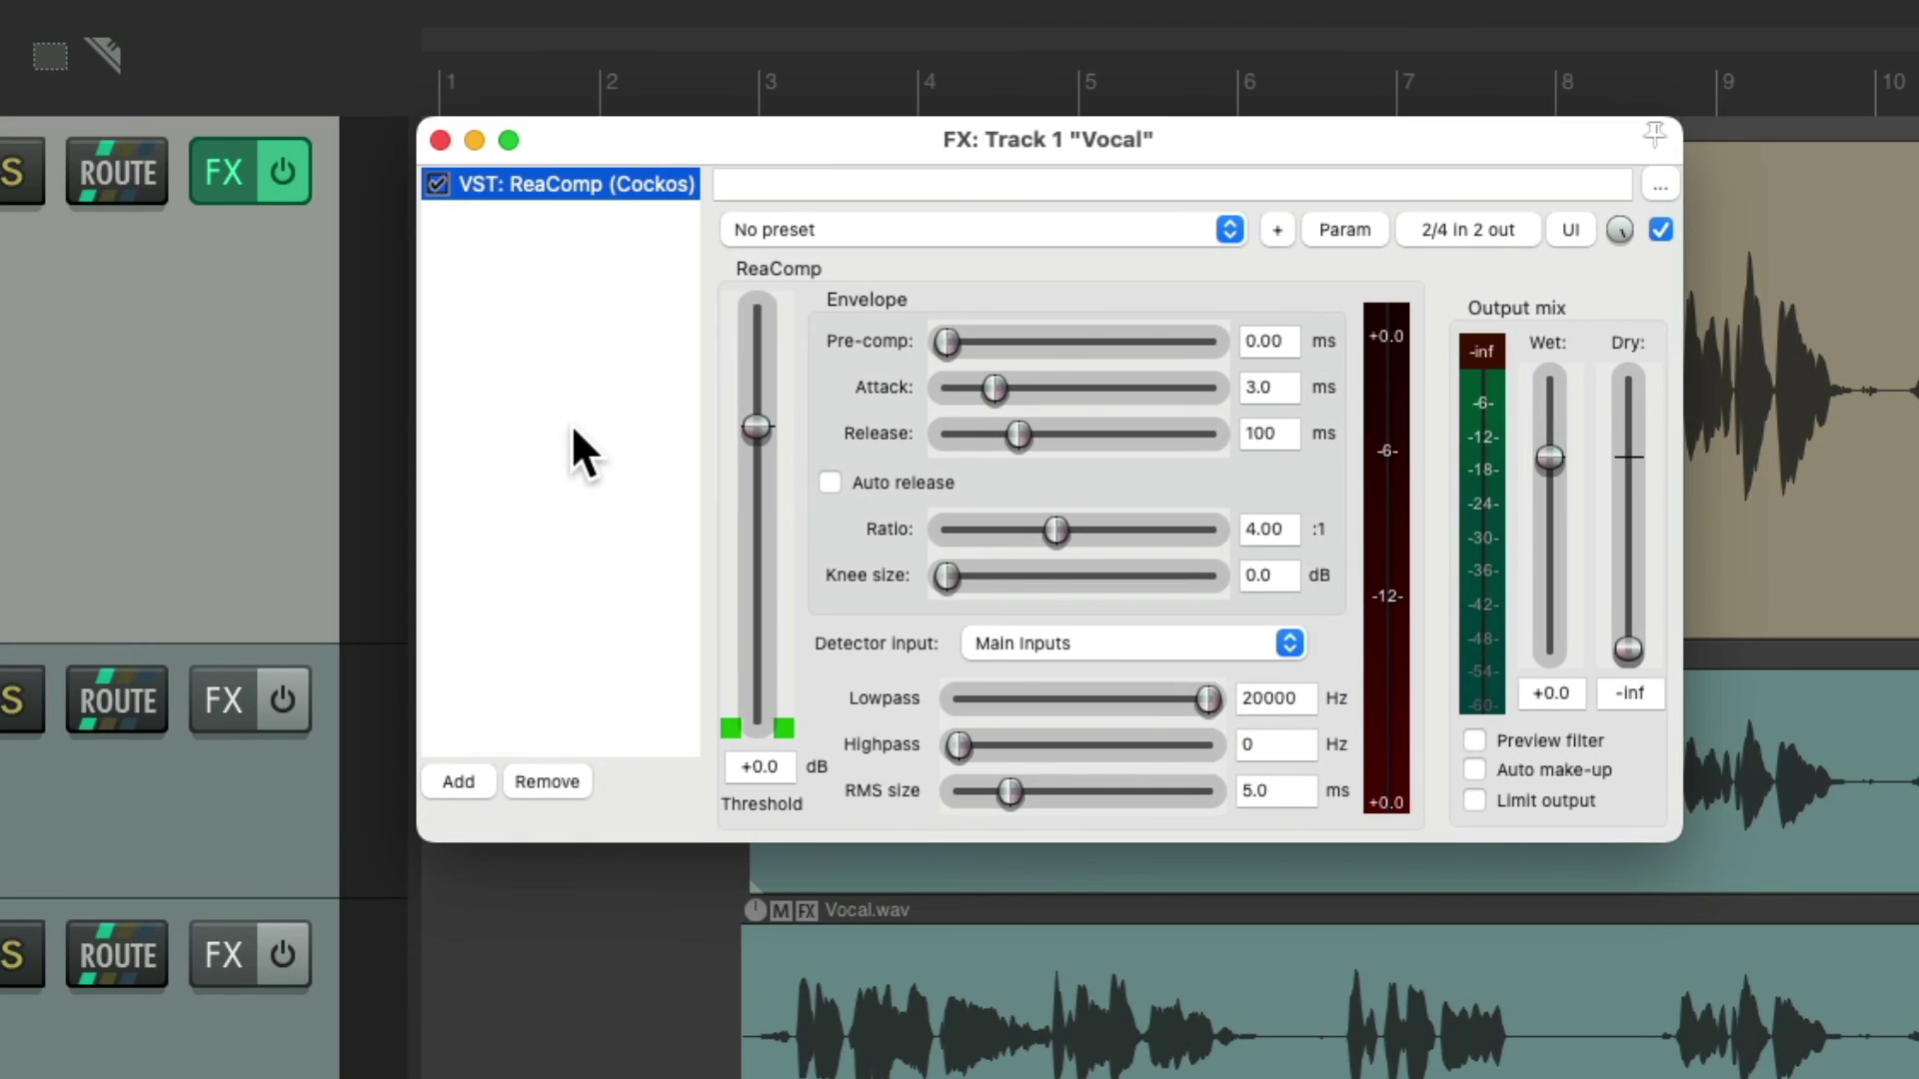
click(439, 140)
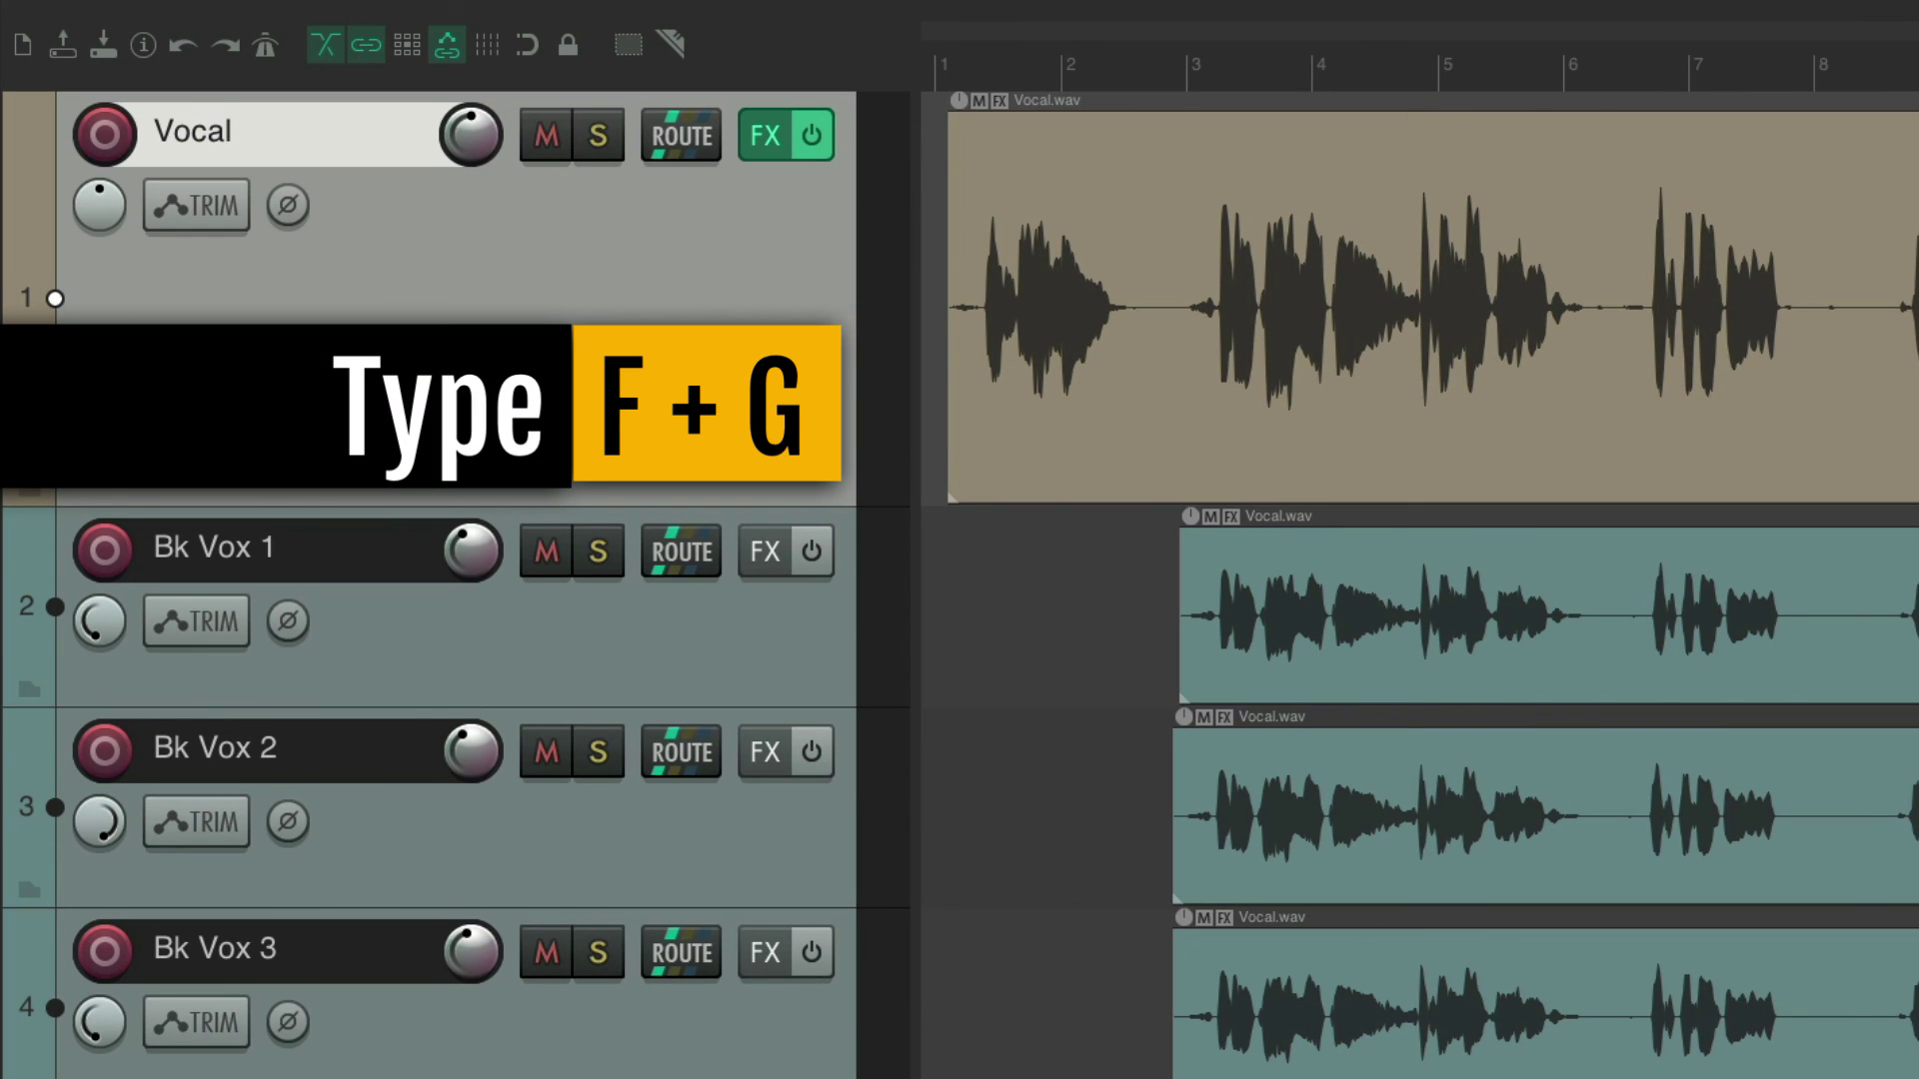
key(f)
key(g)
key(f)
key(q)
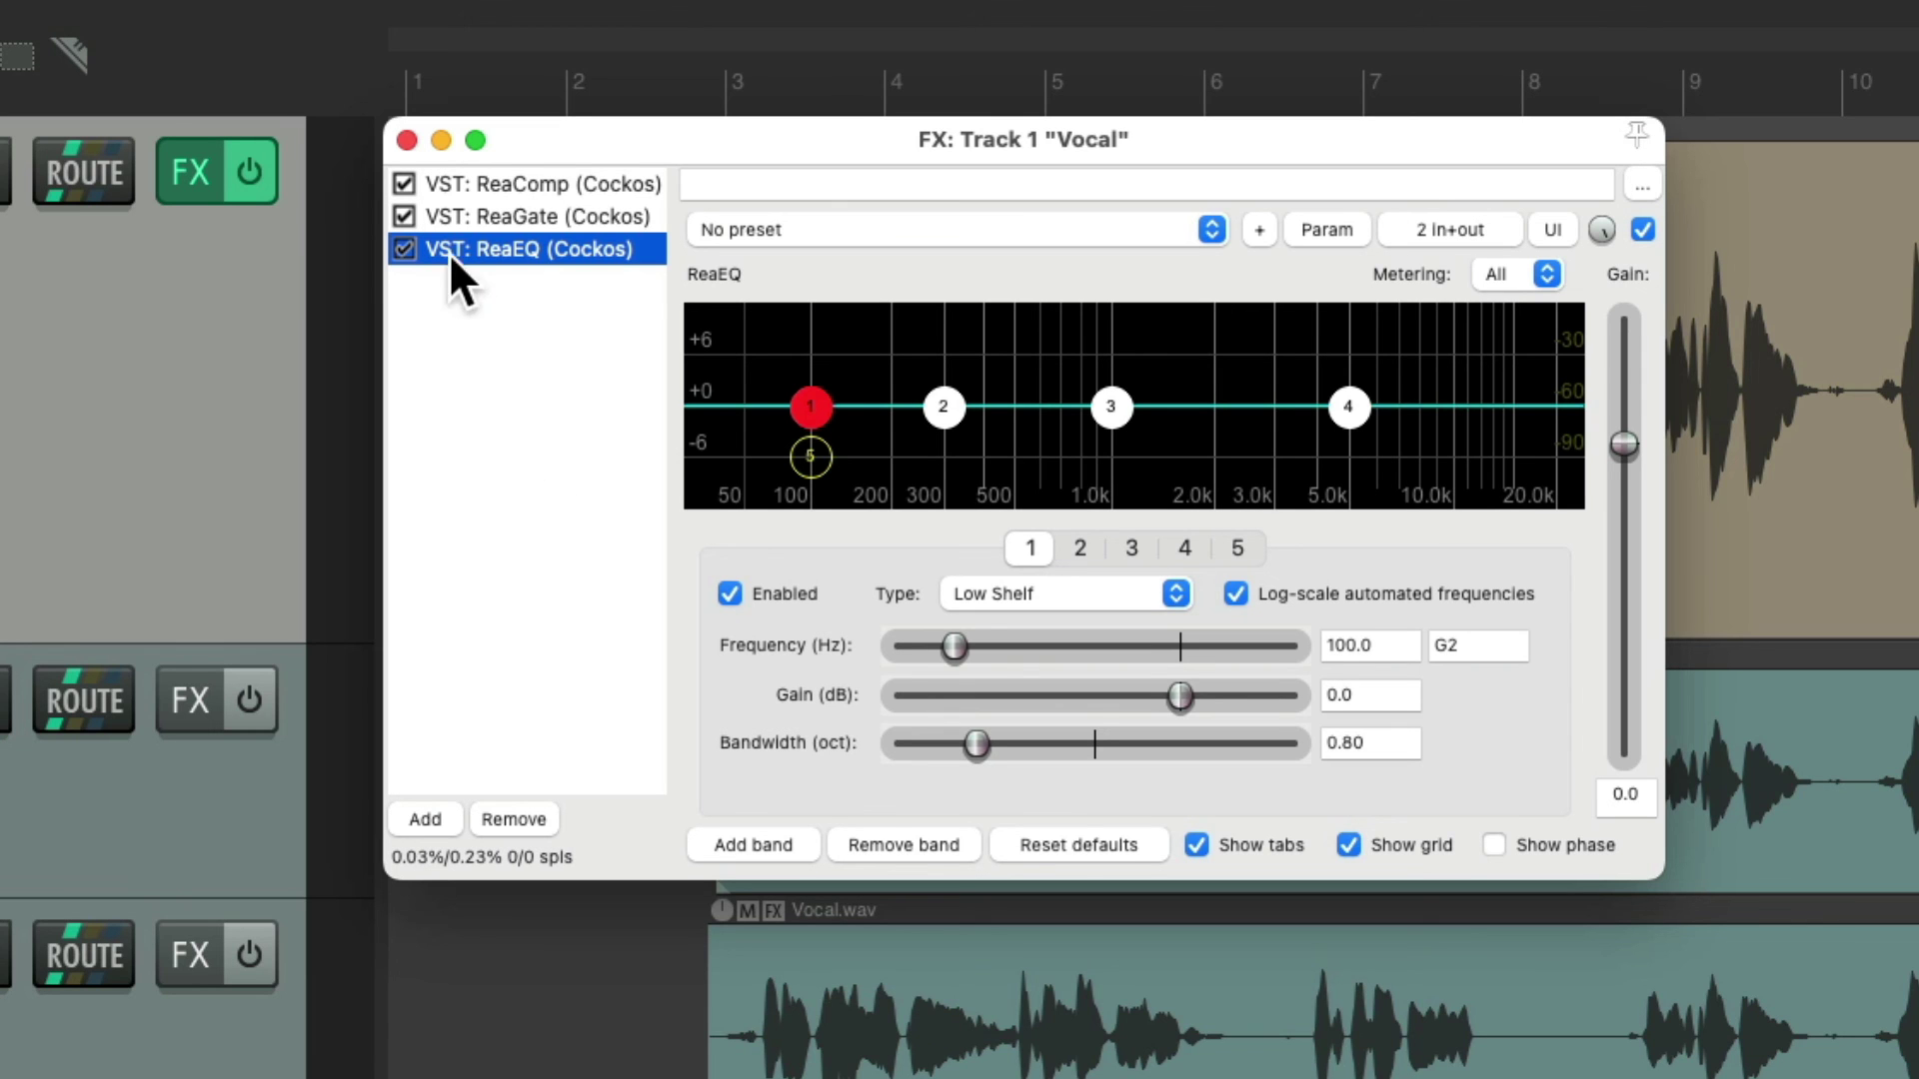
click(408, 141)
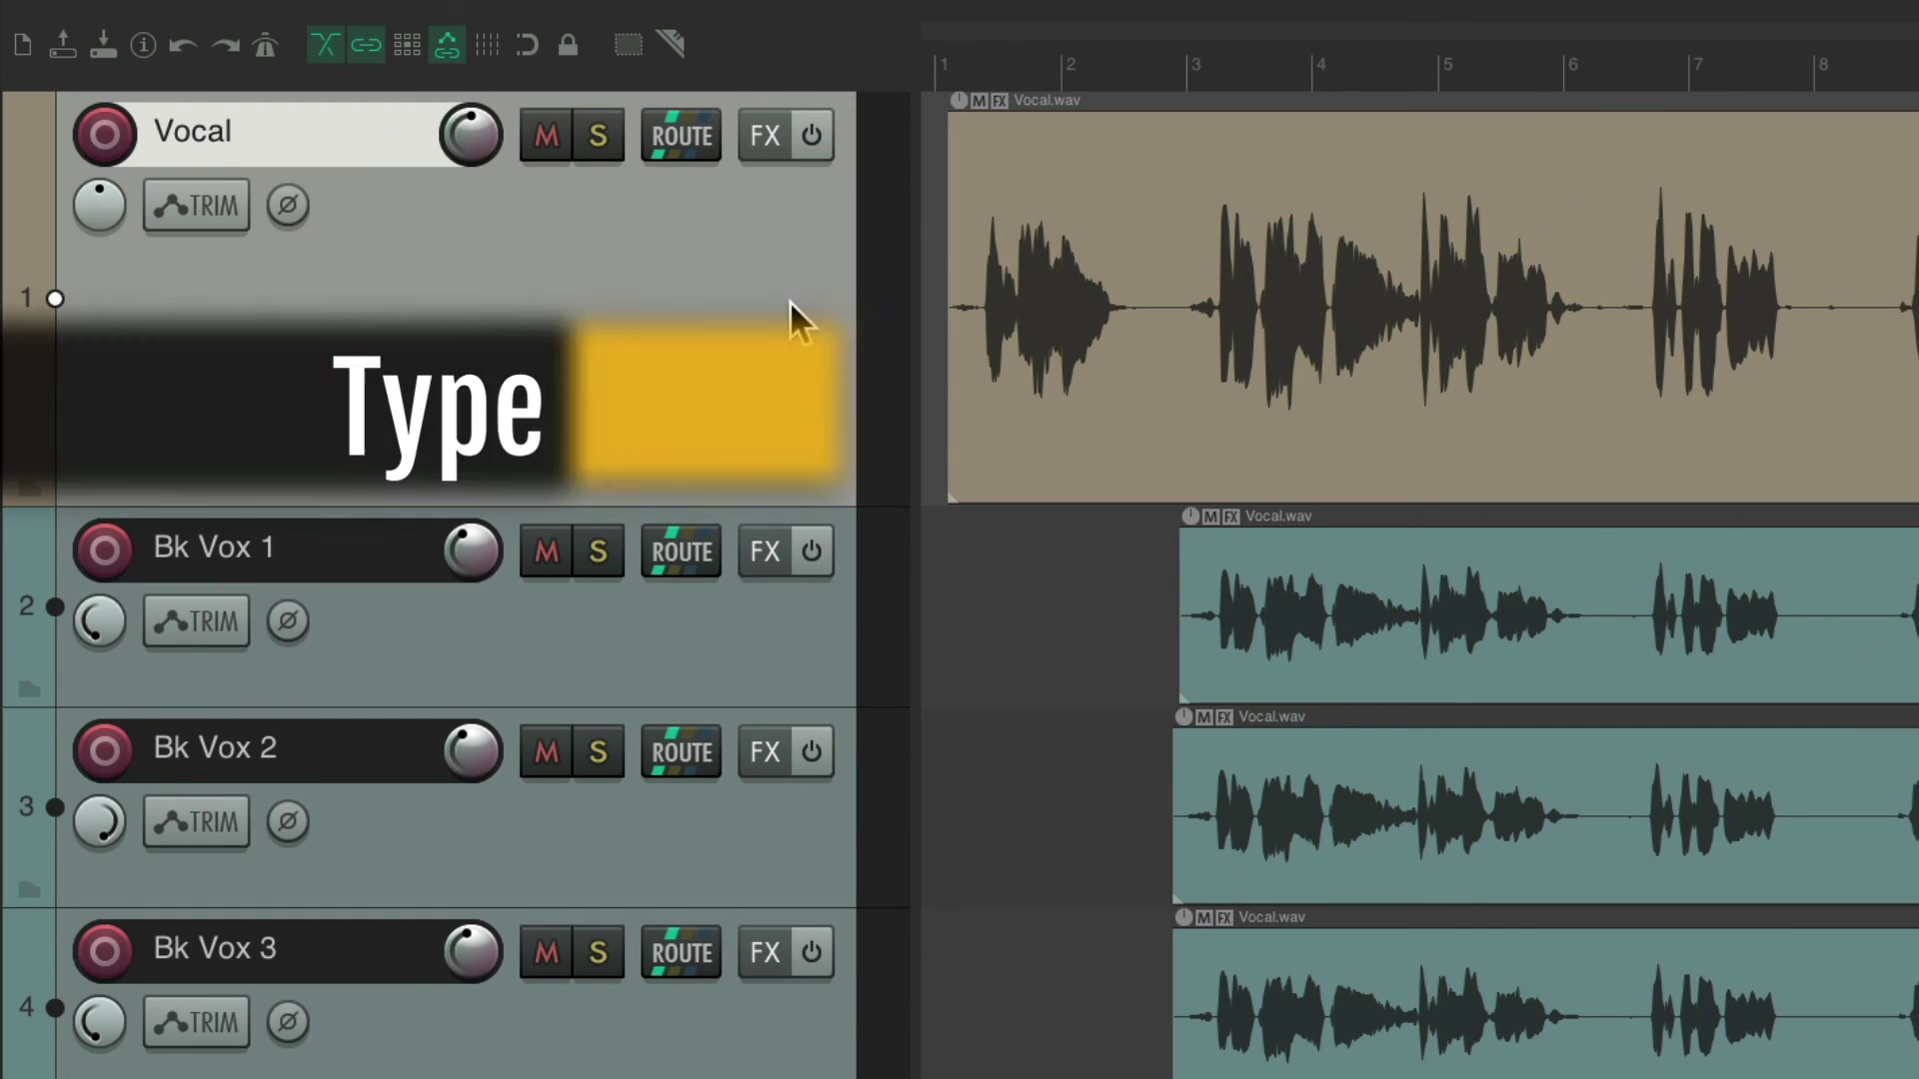
Load the full gate/comp/EQ chain on Vocal with F+V, then the preshaped ReaEQ with F+S.
key(f)
key(v)
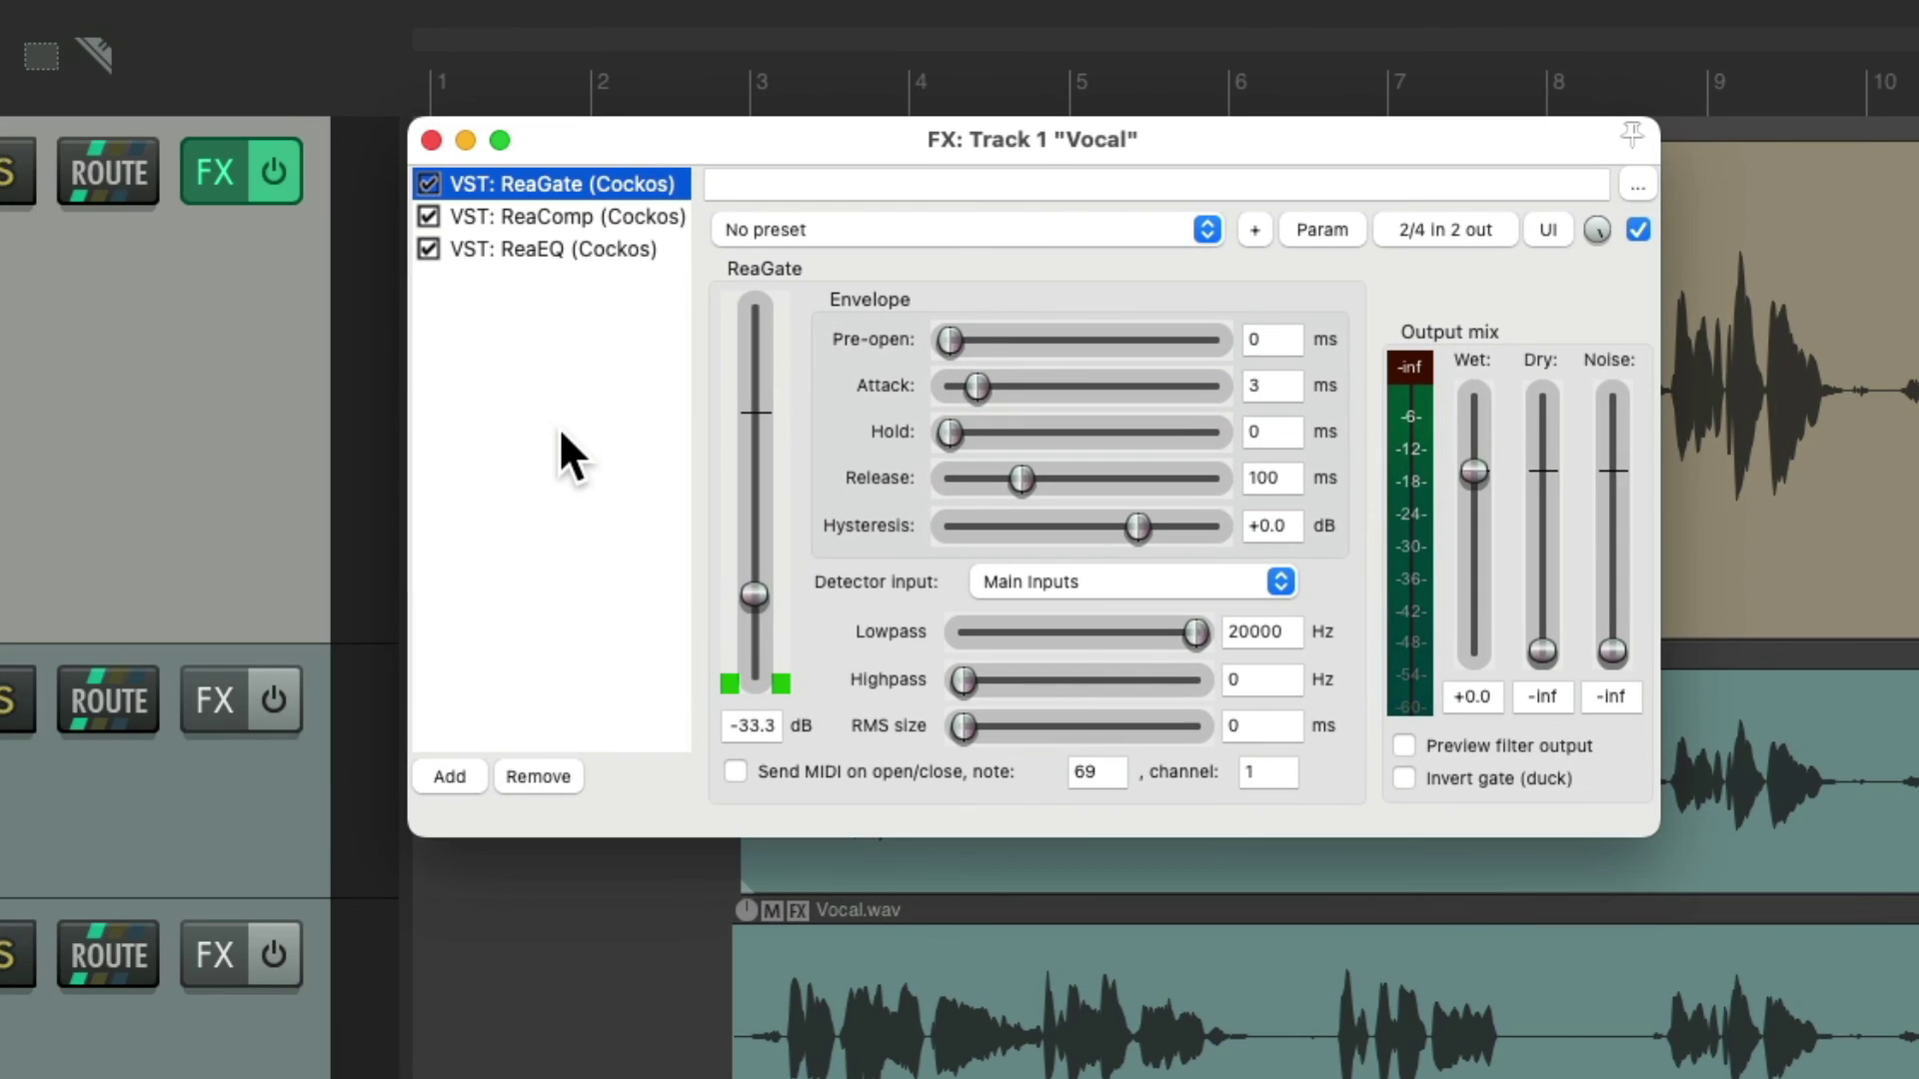
click(435, 139)
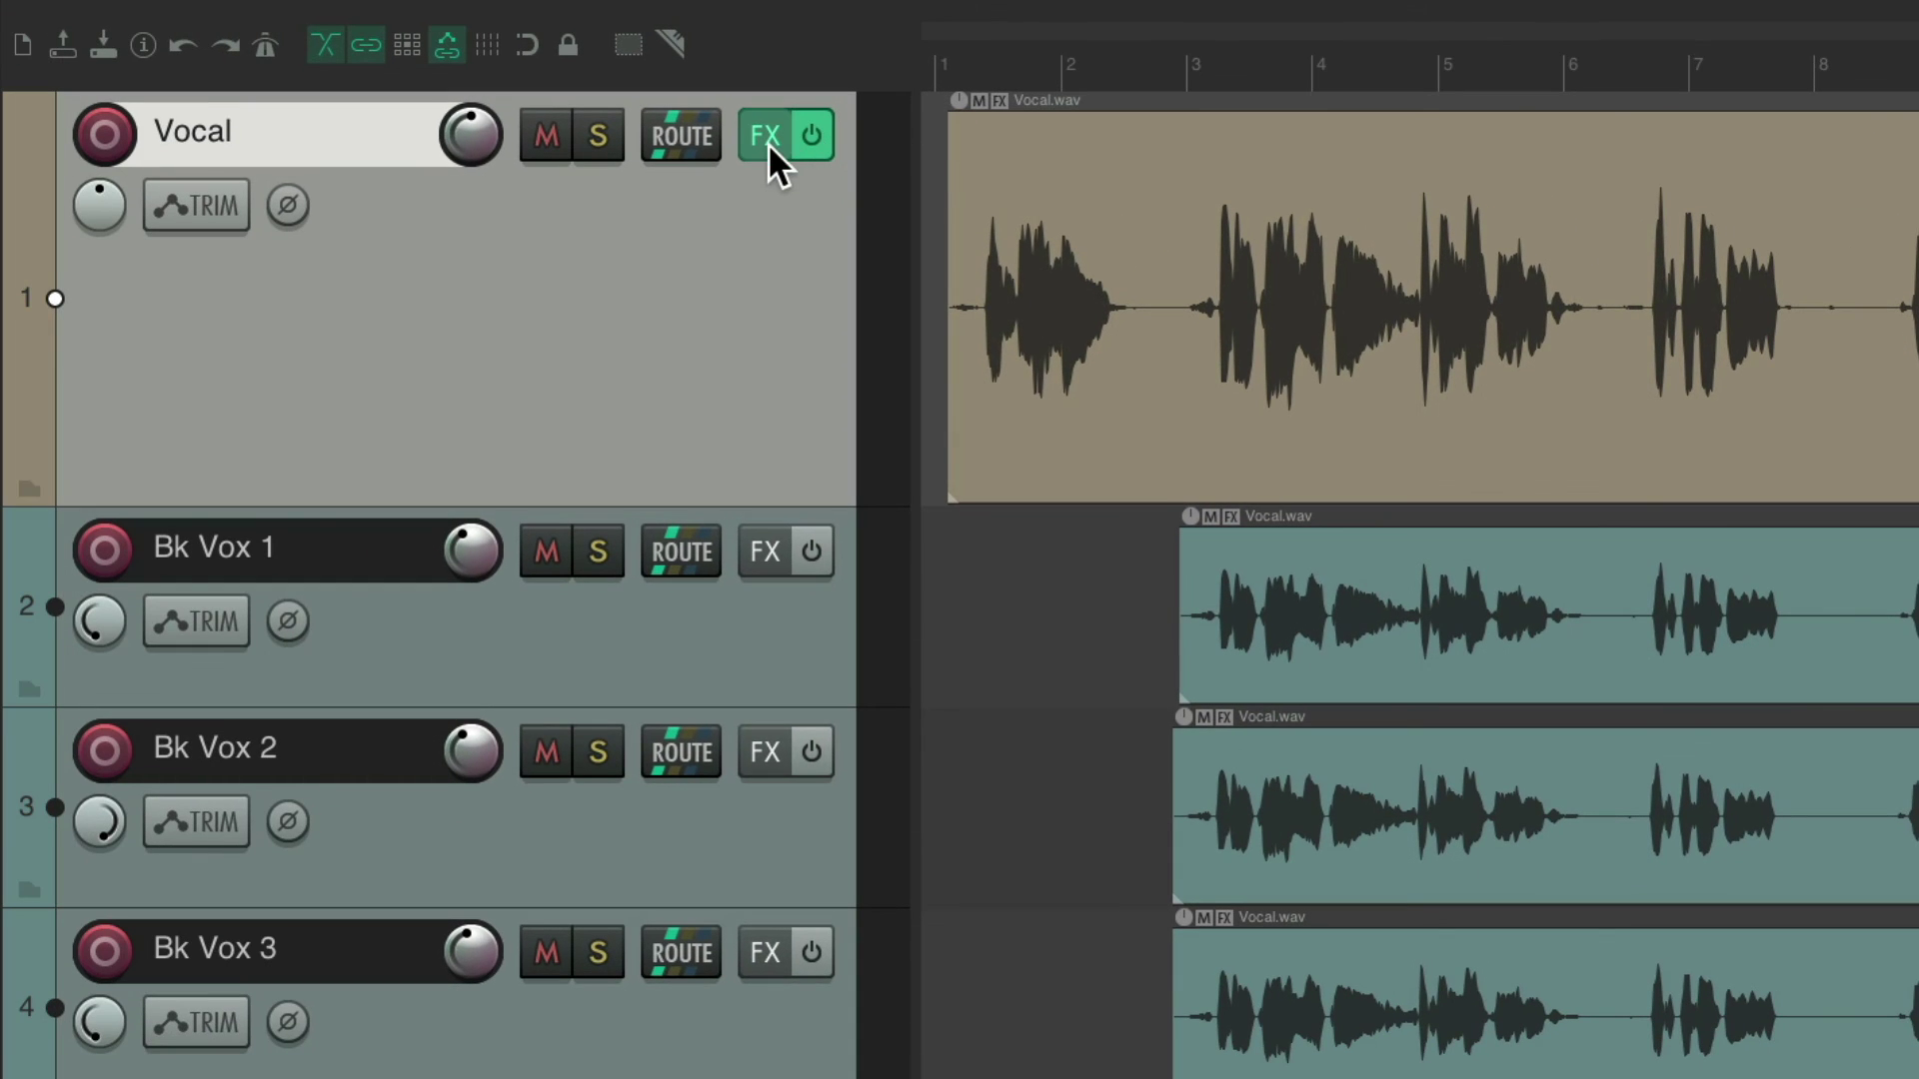
key(f)
key(s)
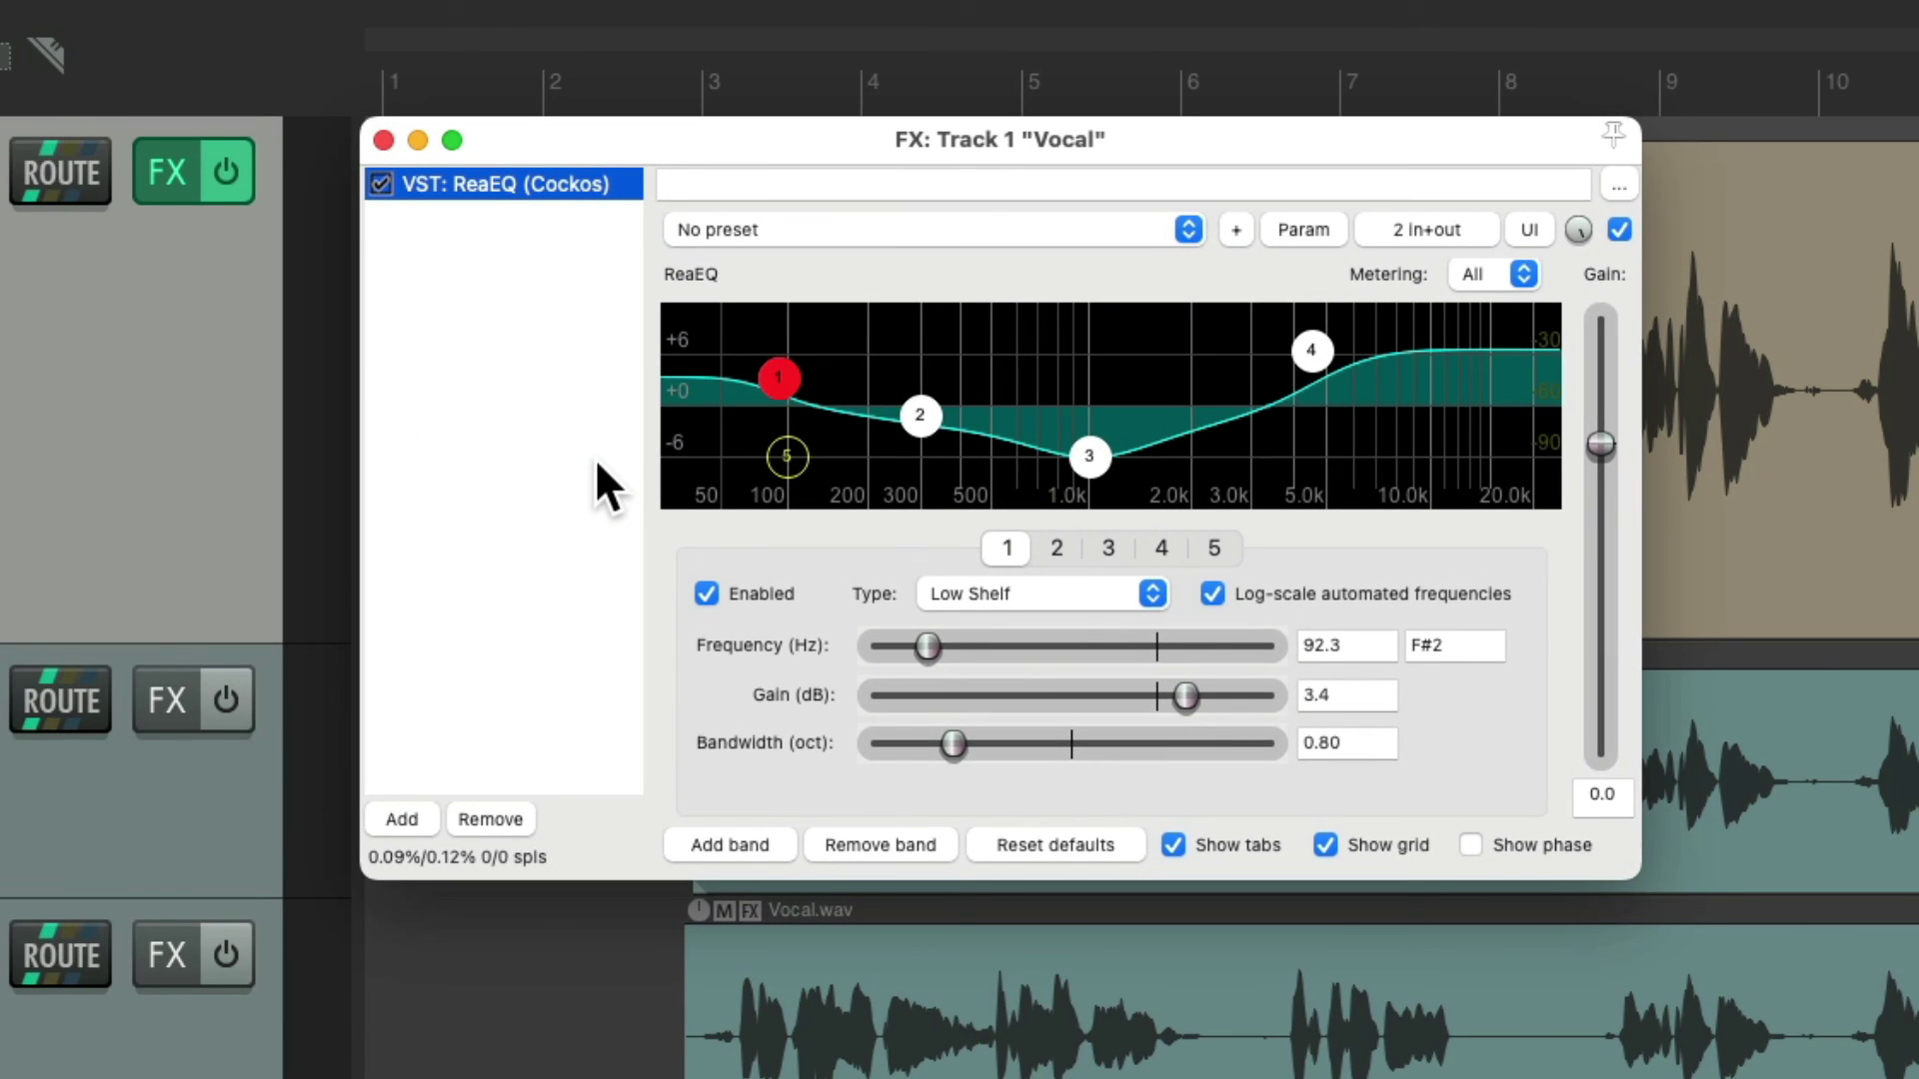